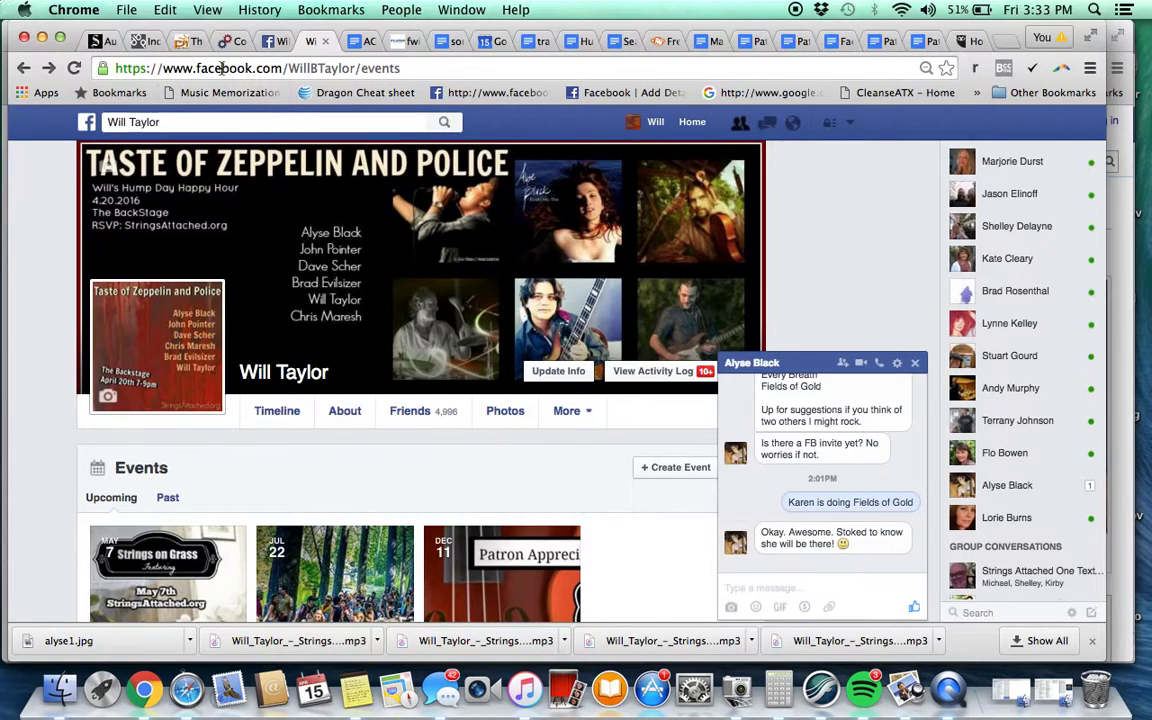
Leave the events list for the profile timeline with the Taste of Zeppelin and Police cover
click(427, 69)
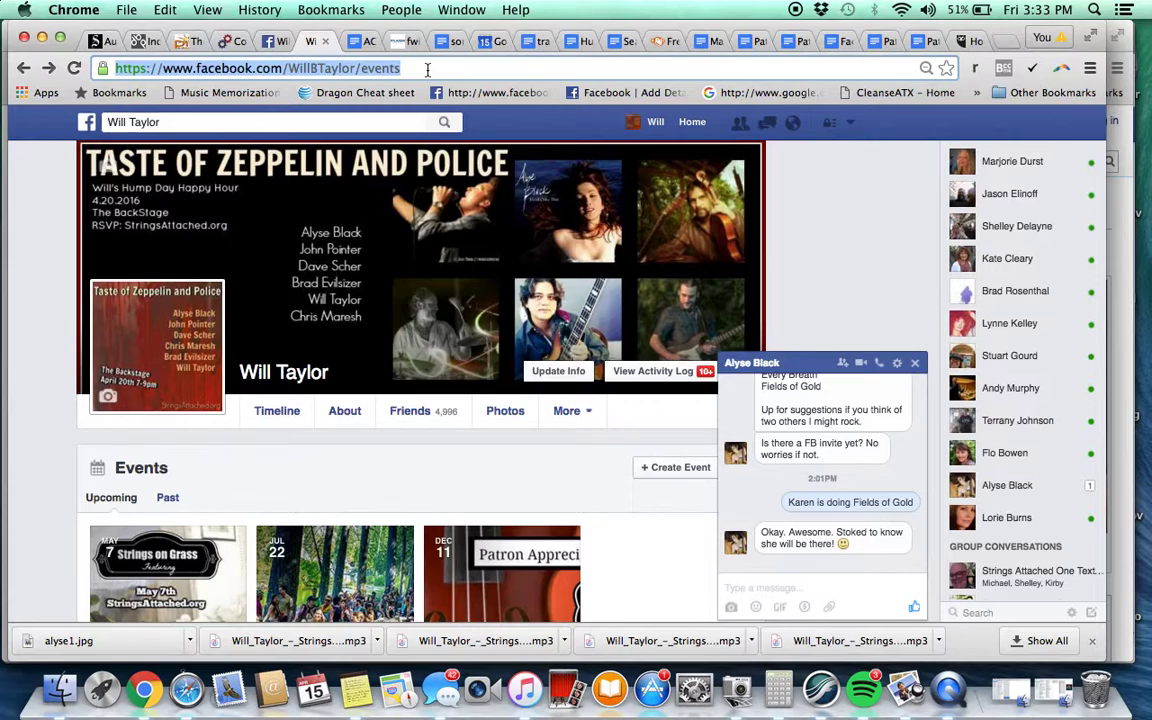
scroll(391, 386, down, 1)
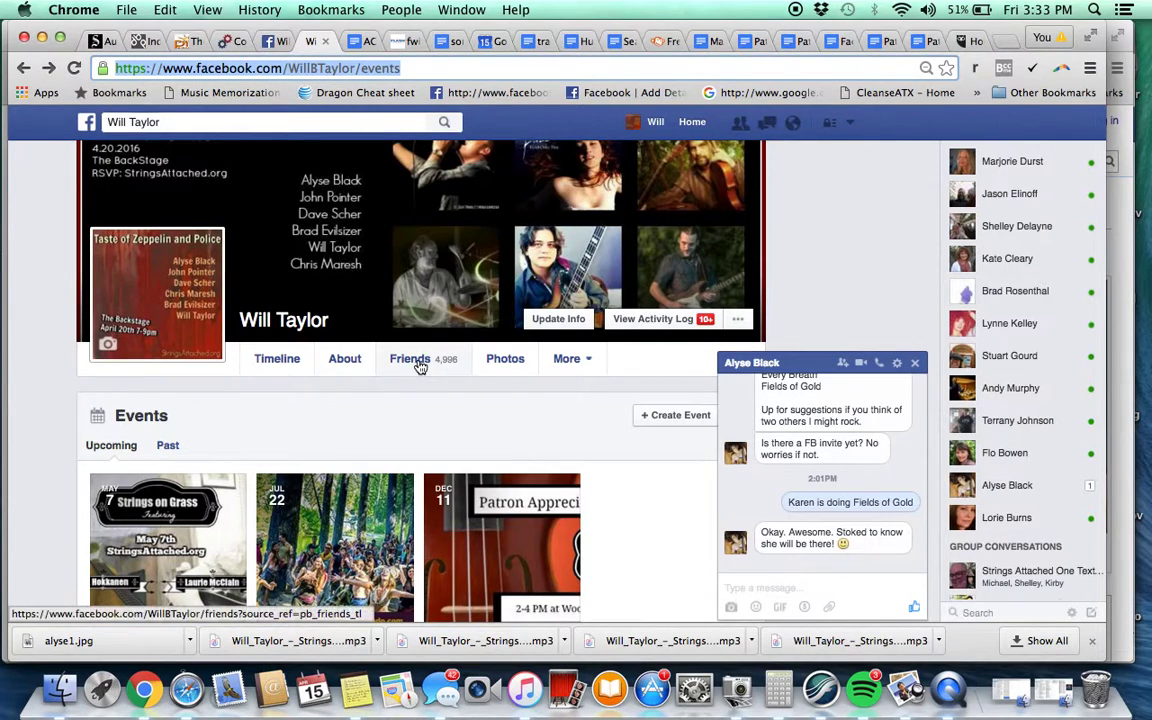
scroll(419, 363, down, 2)
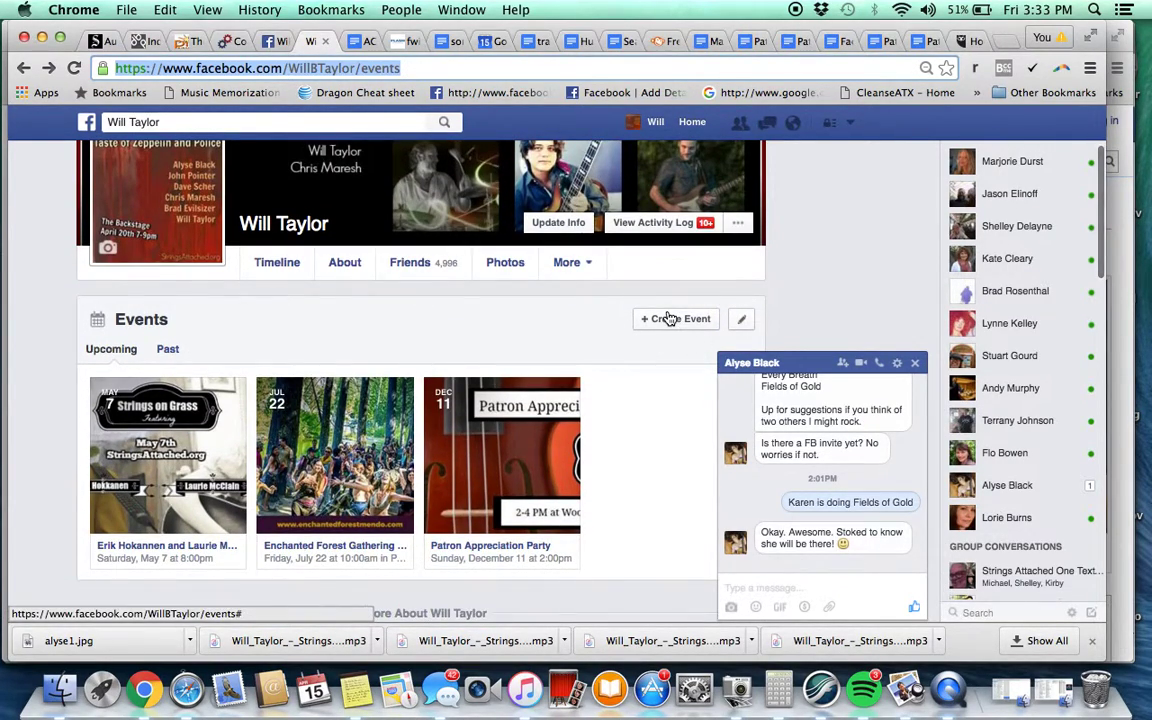
click(277, 50)
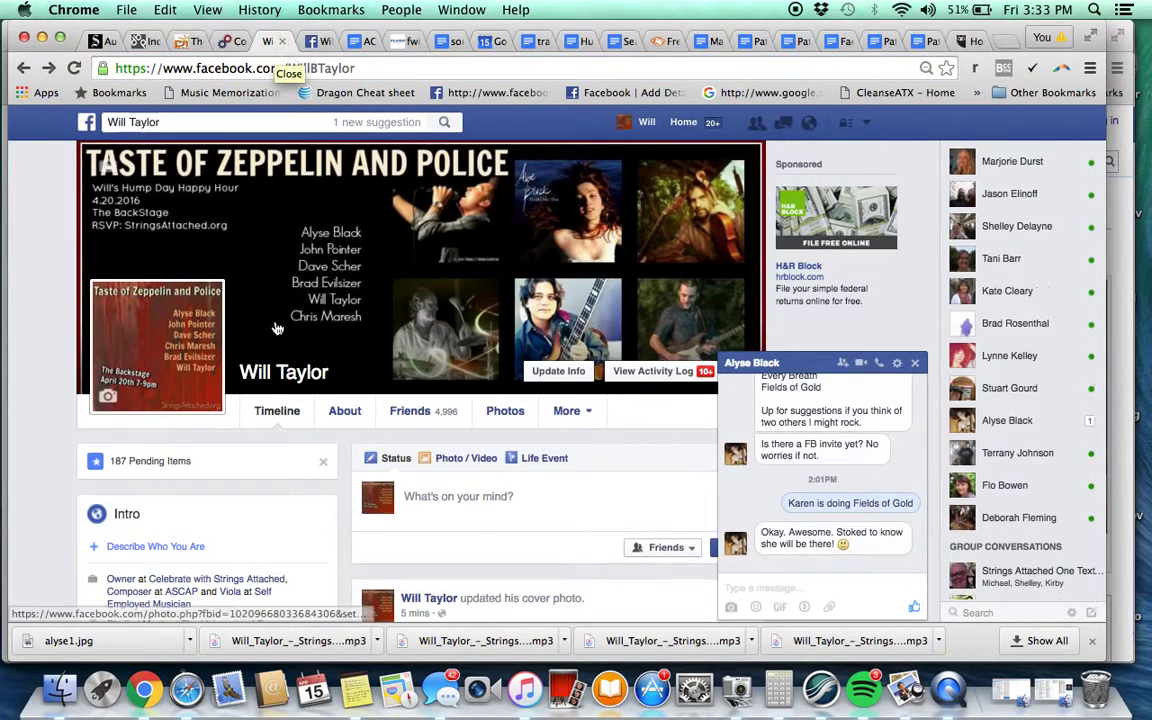
Search 'hump' and open the earlier Hump Day Happy Hour event to review it
scroll(278, 328, down, 3)
scroll(277, 328, up, 3)
click(200, 121)
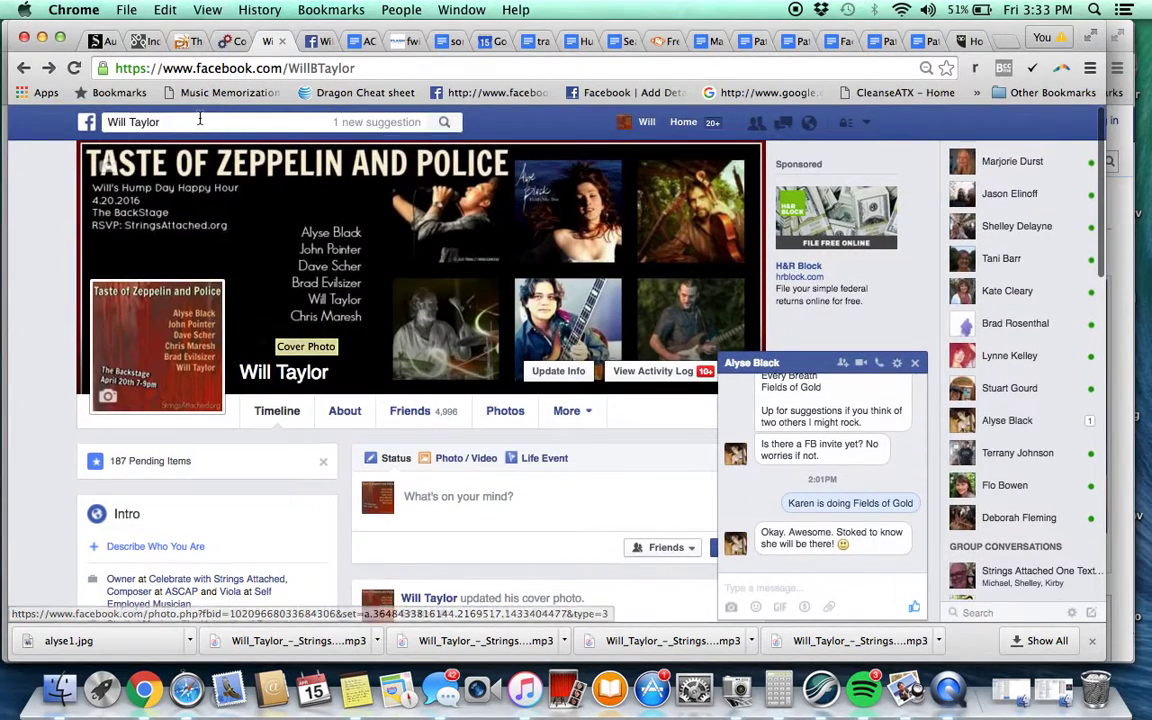
text(hump)
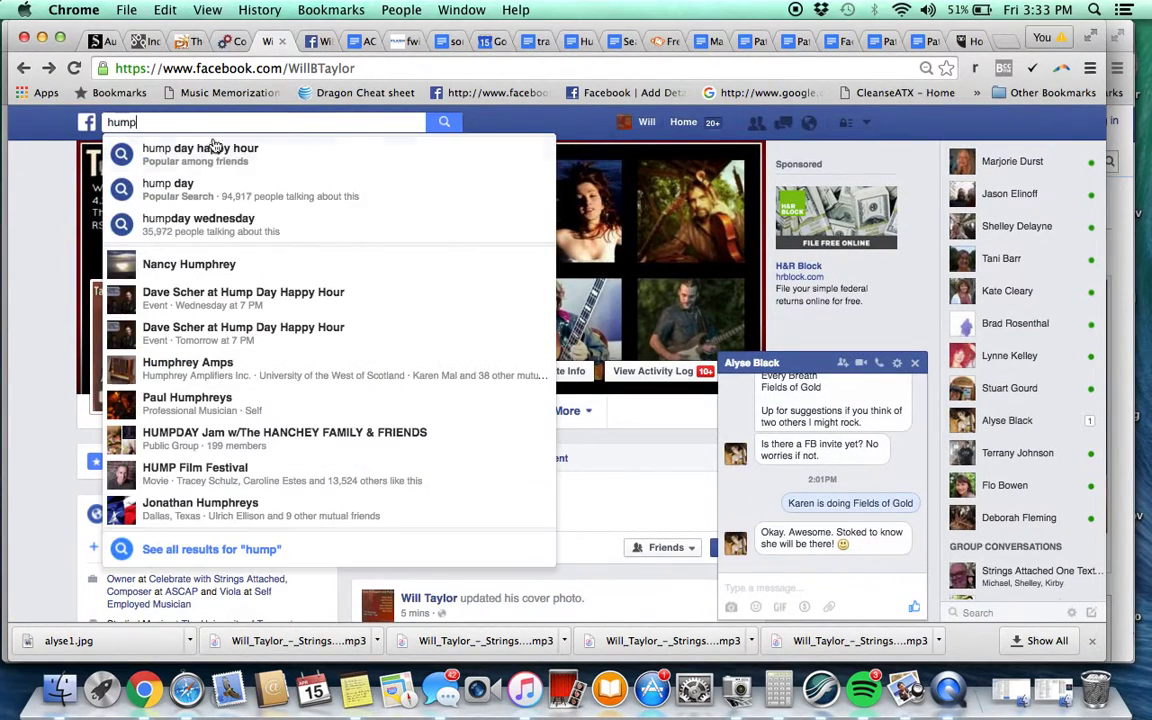
click(212, 313)
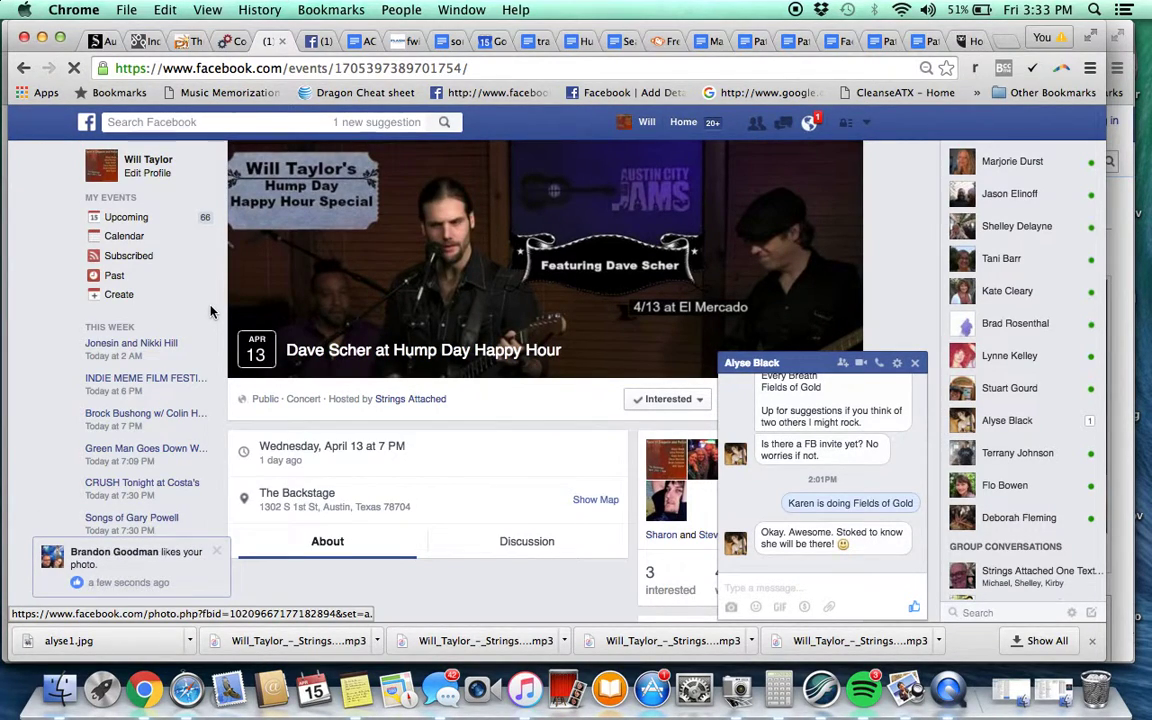
scroll(439, 526, down, 3)
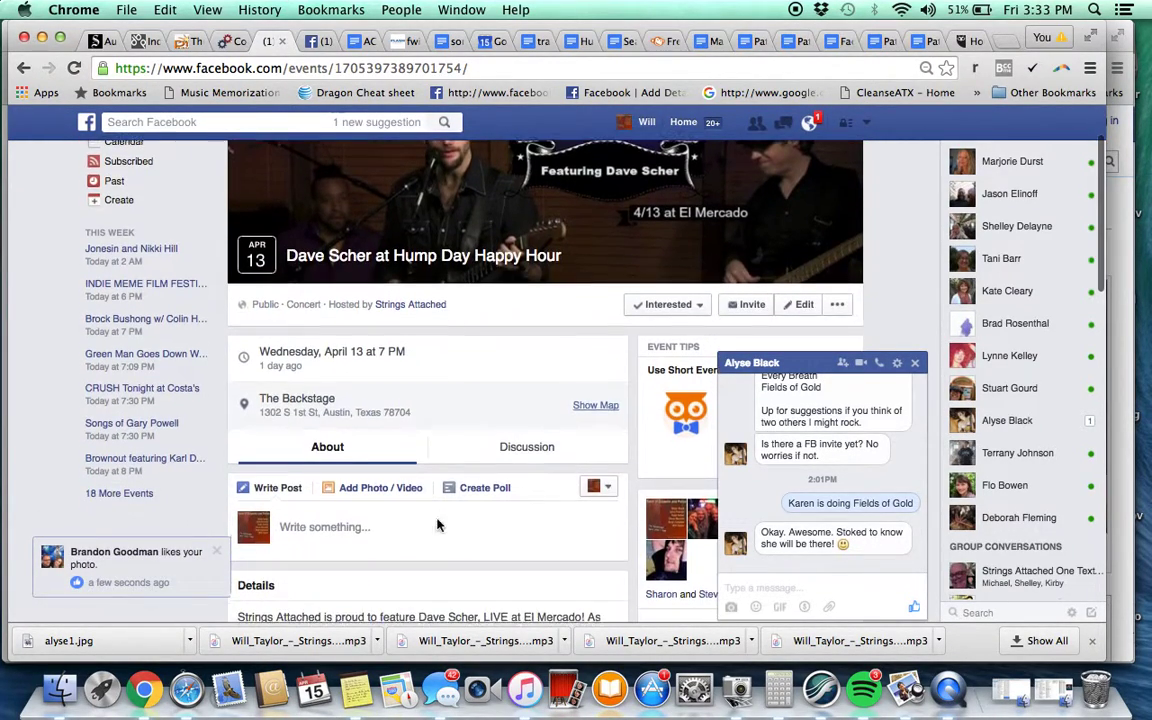
Close the chat window and return to the profile's events page
click(915, 372)
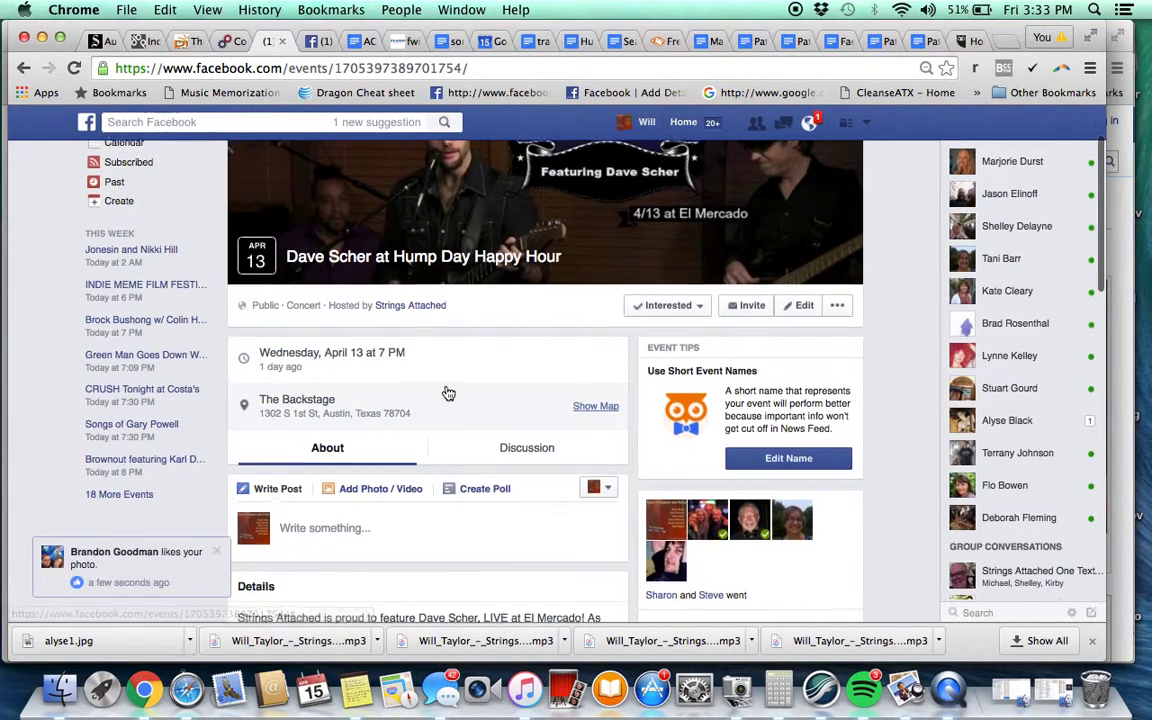
scroll(445, 391, down, 3)
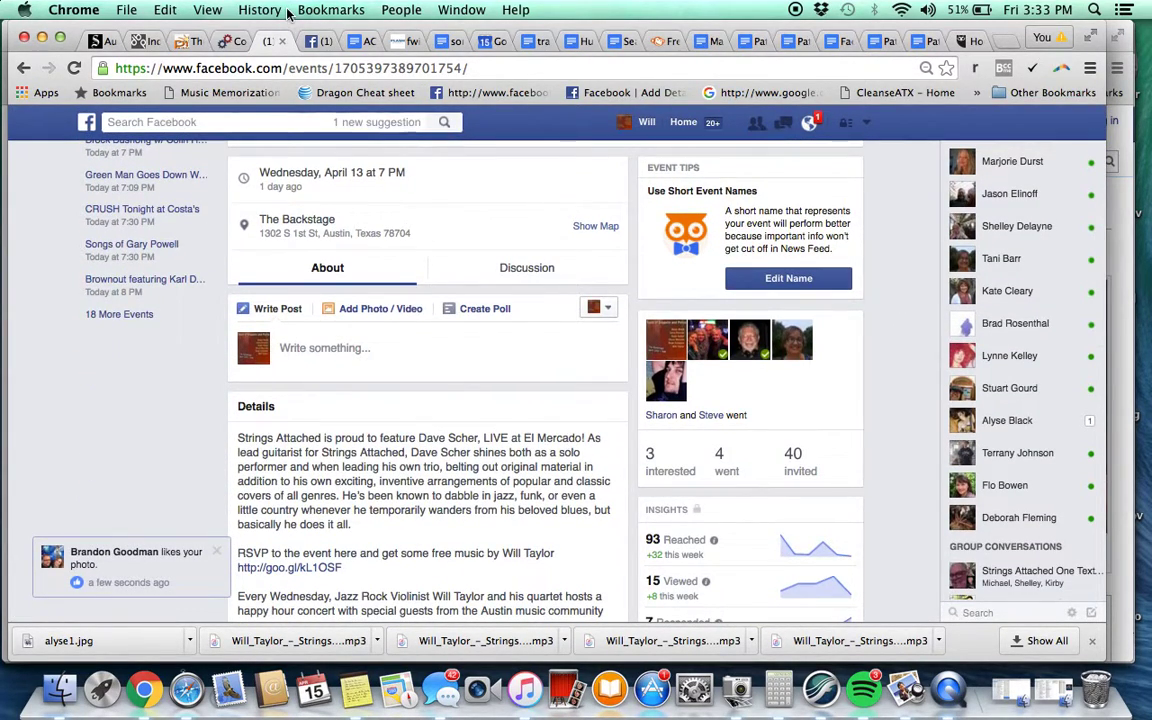
click(312, 42)
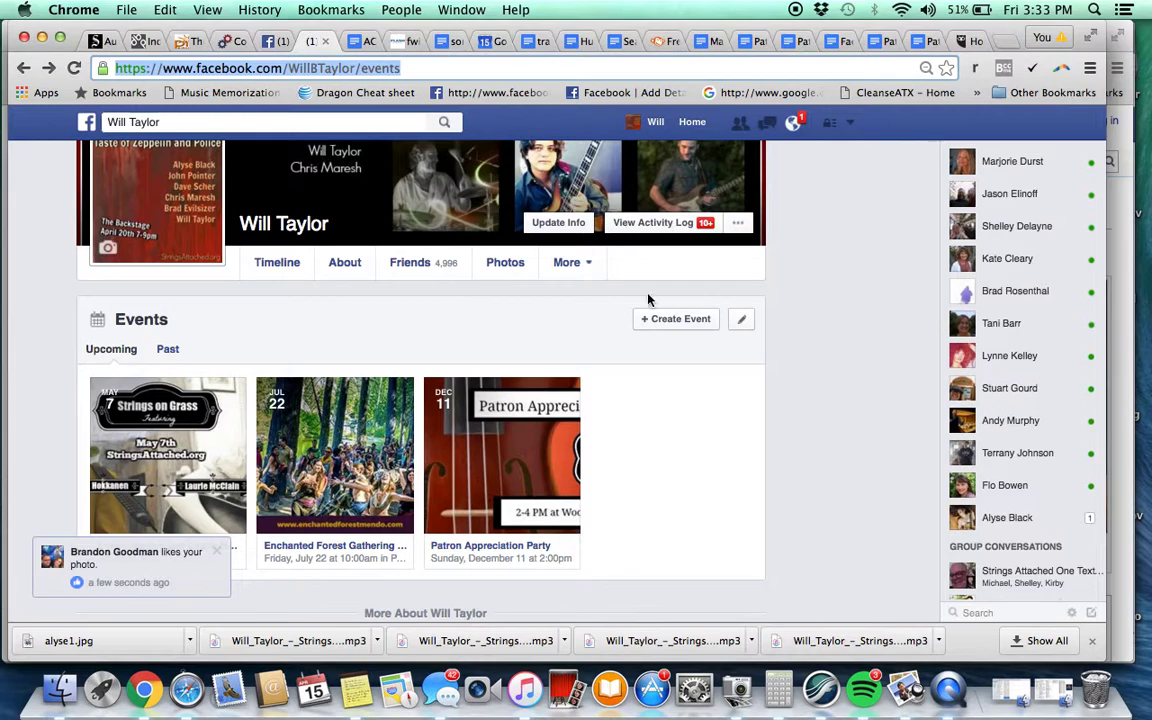
Start a new event and upload taste of zep fb cover Final.jpg as its photo
click(668, 318)
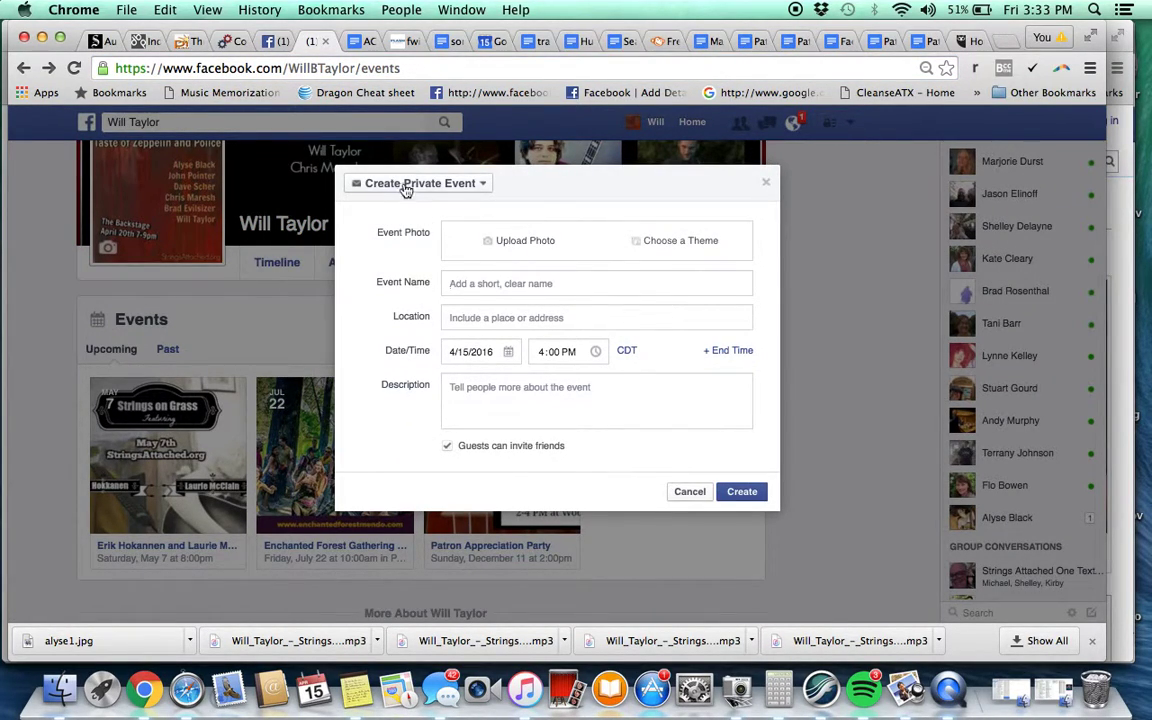
click(517, 241)
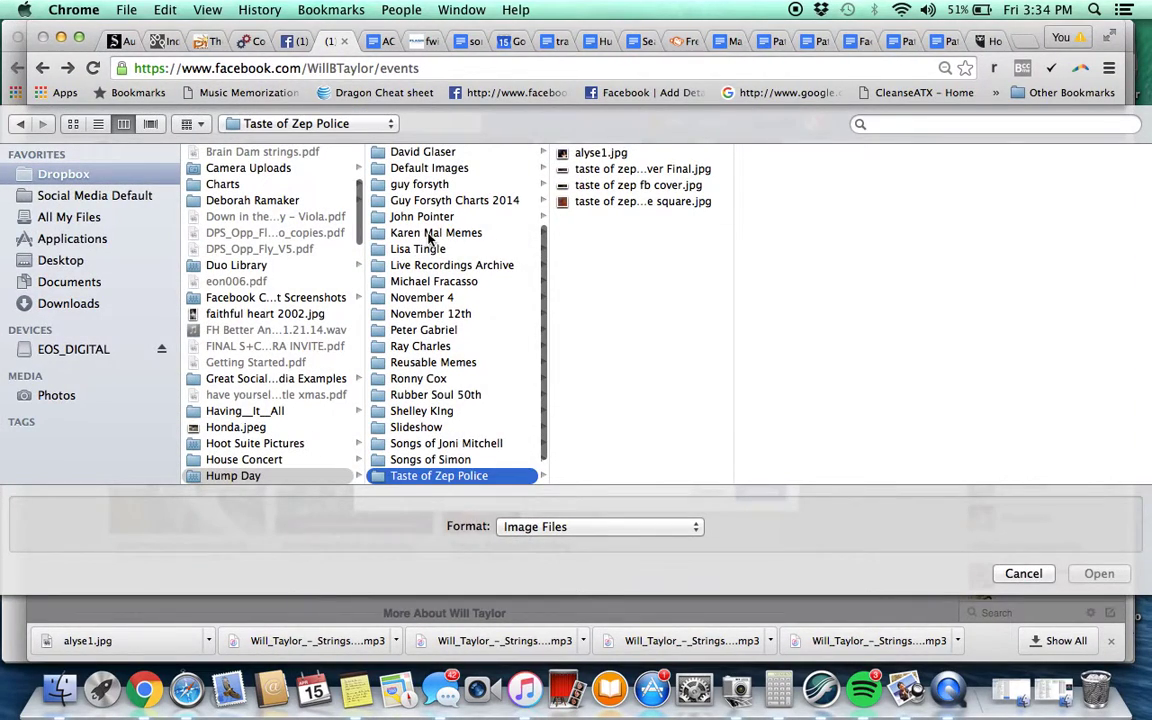
click(671, 174)
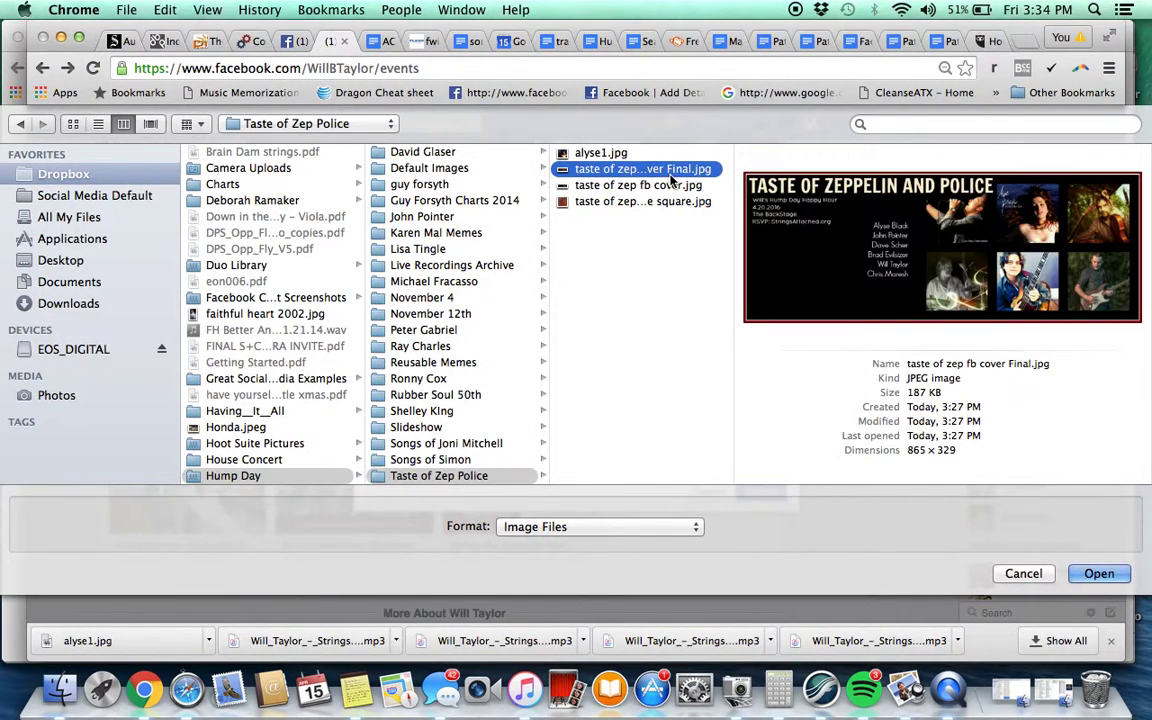
double_click(671, 176)
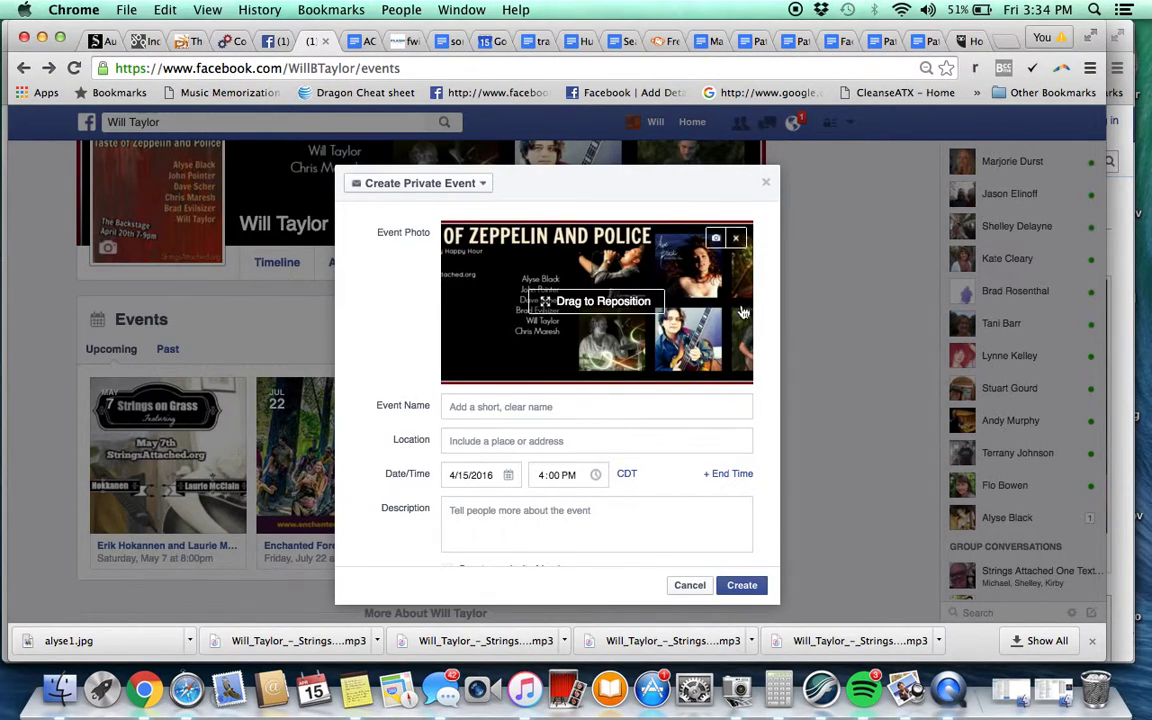
Name the event 'Hump Day Happy Hour Taste of Zeppelin & Police' at The Backstage
click(503, 407)
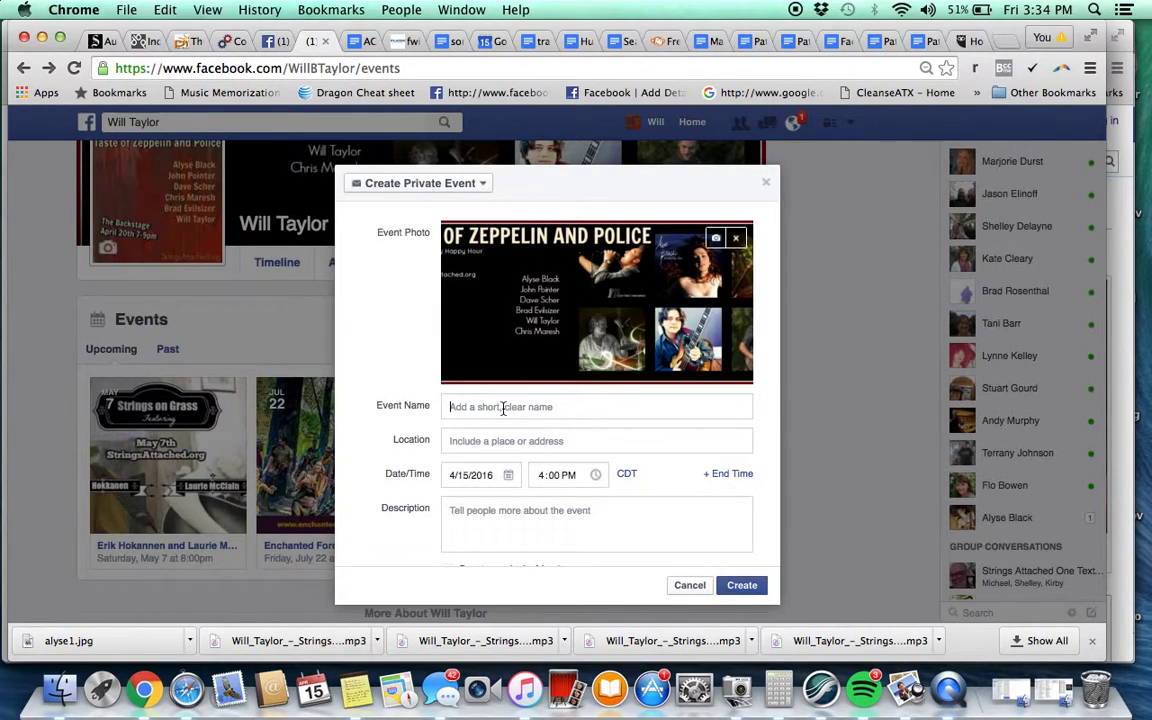
text(Hump Day Happy Hour Taste of Zeppelin & Police)
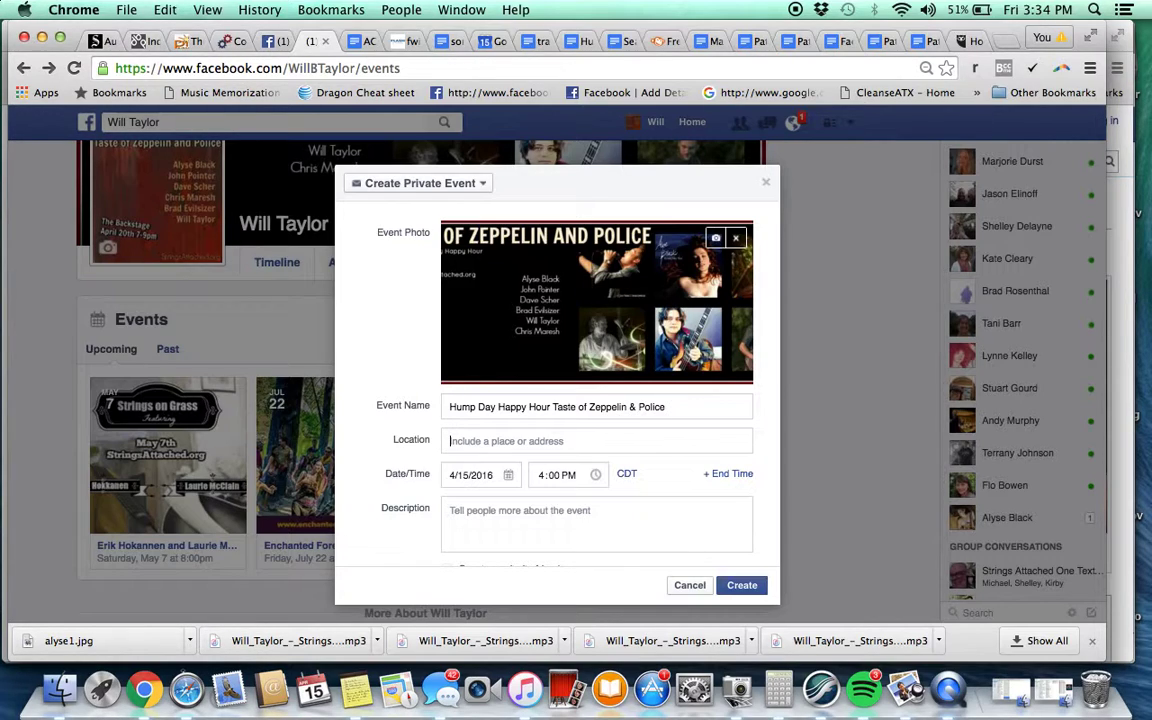
text(the ba)
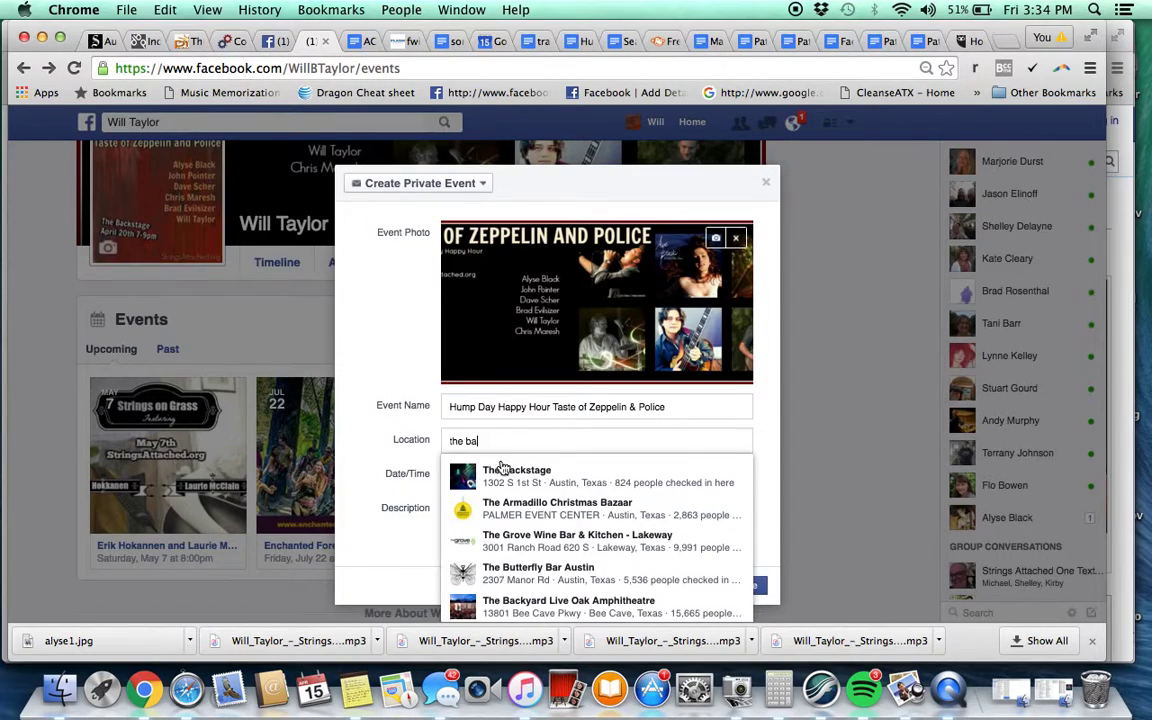
click(503, 468)
Schedule the event for April 20, 2016, from 7:00 PM to 9:00 PM
click(478, 477)
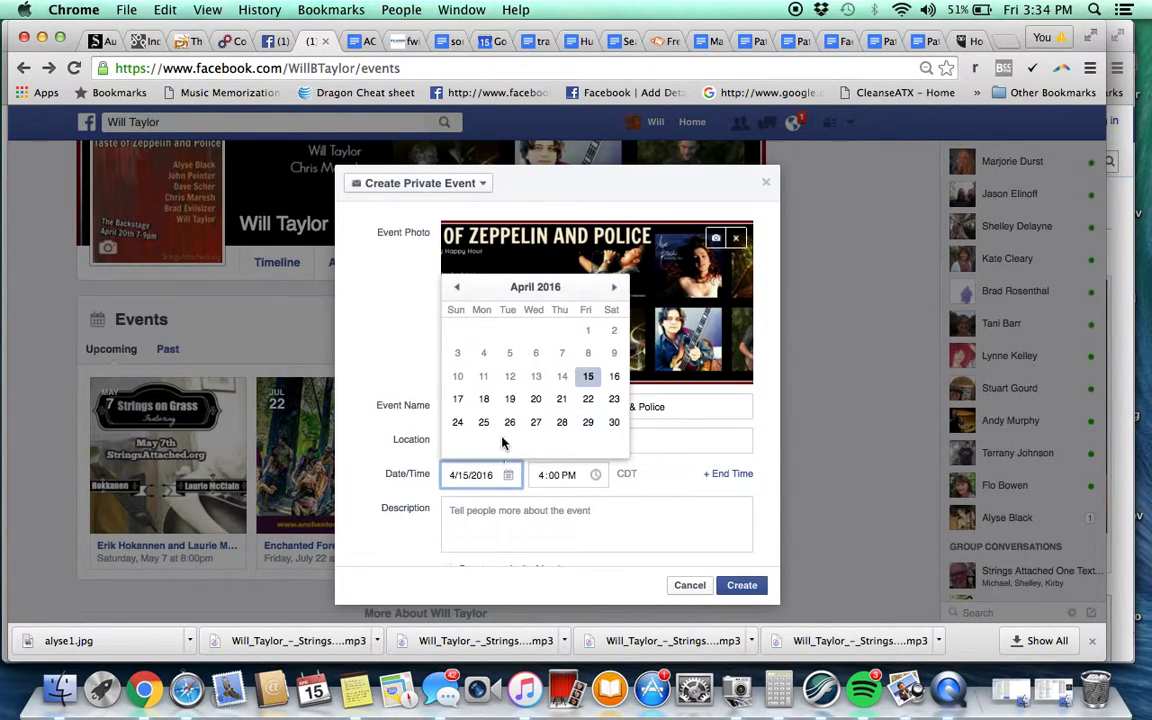
click(535, 398)
click(545, 482)
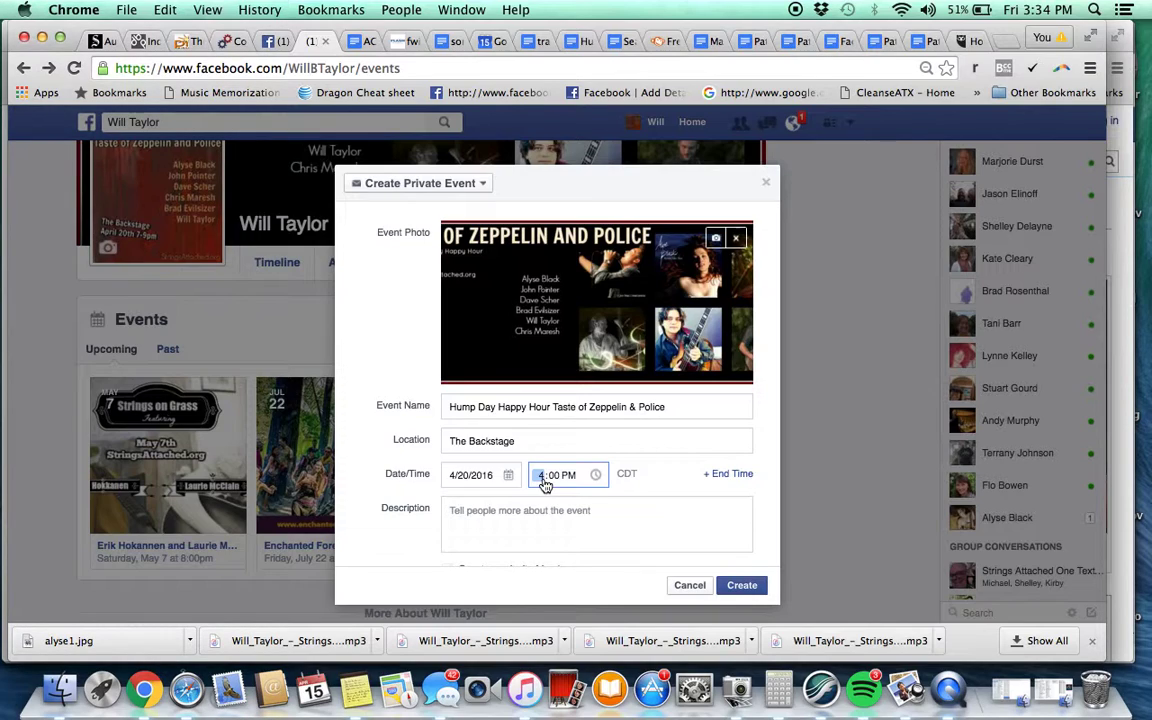
text(7)
click(728, 474)
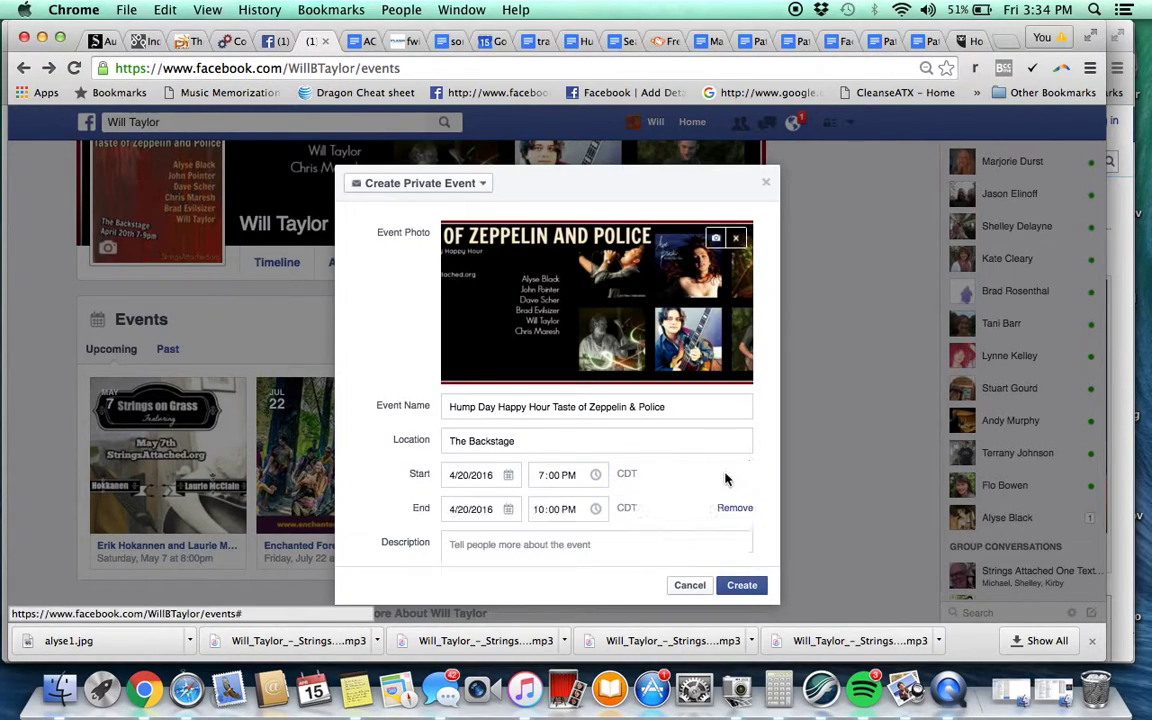
click(540, 511)
text(9)
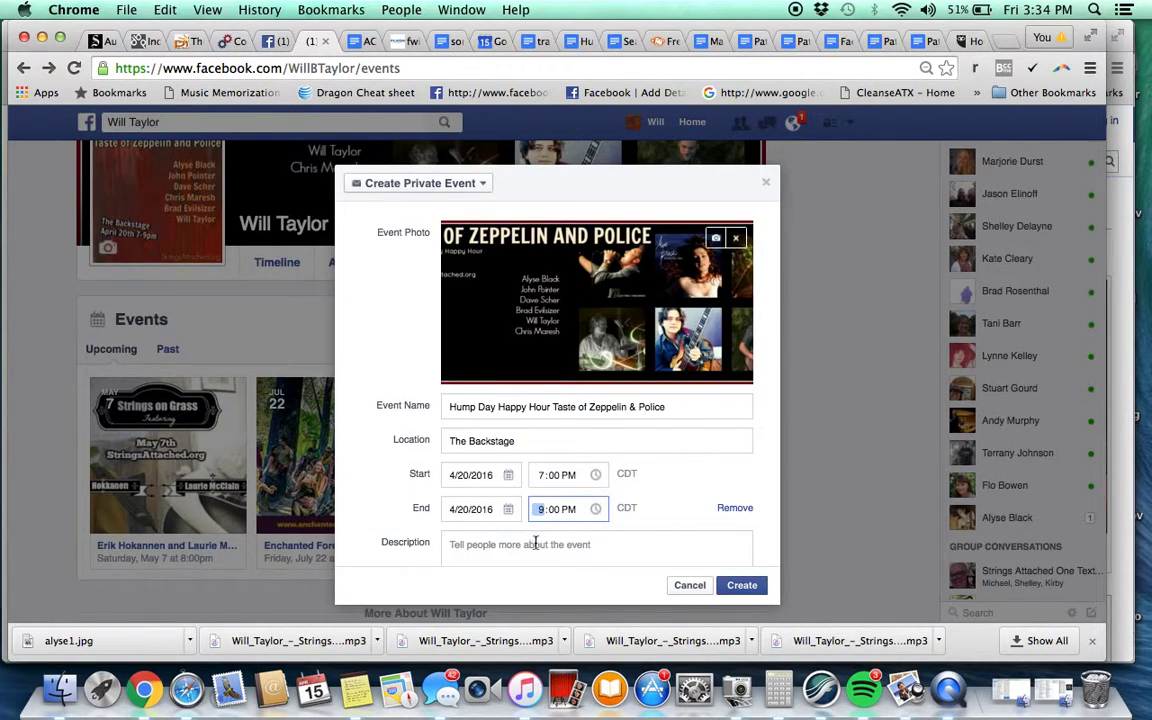
click(535, 542)
Copy the earlier Hump Day event's description and paste it into the new event
click(263, 40)
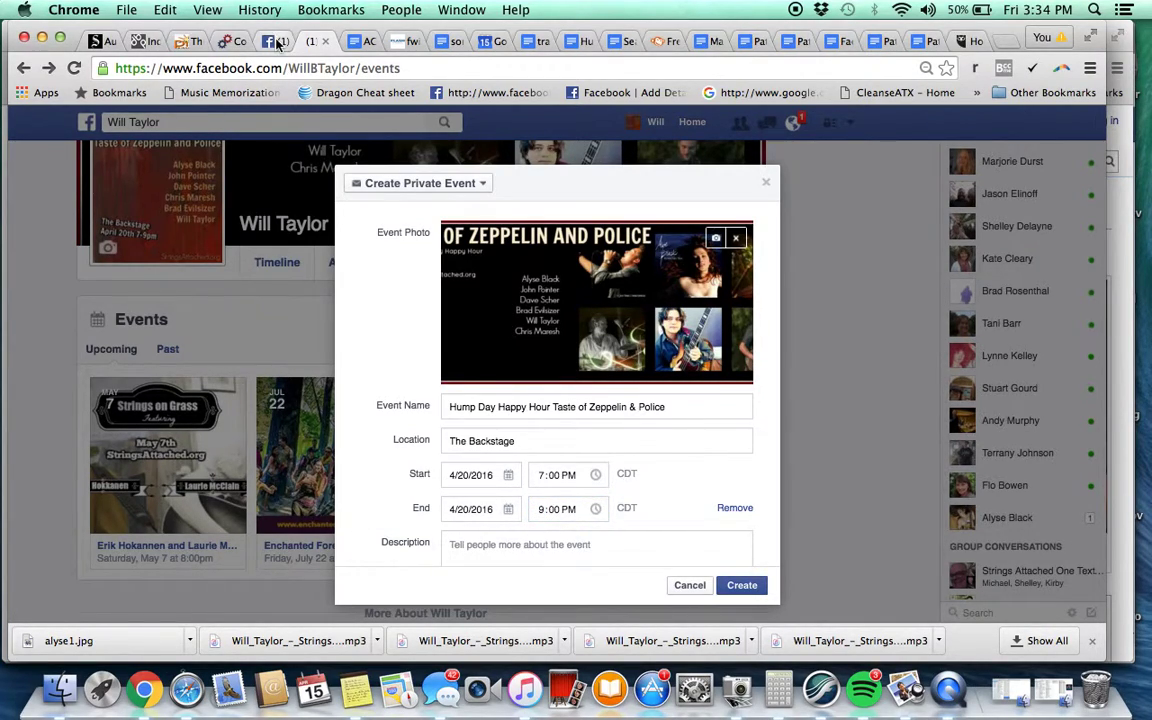
scroll(293, 318, down, 3)
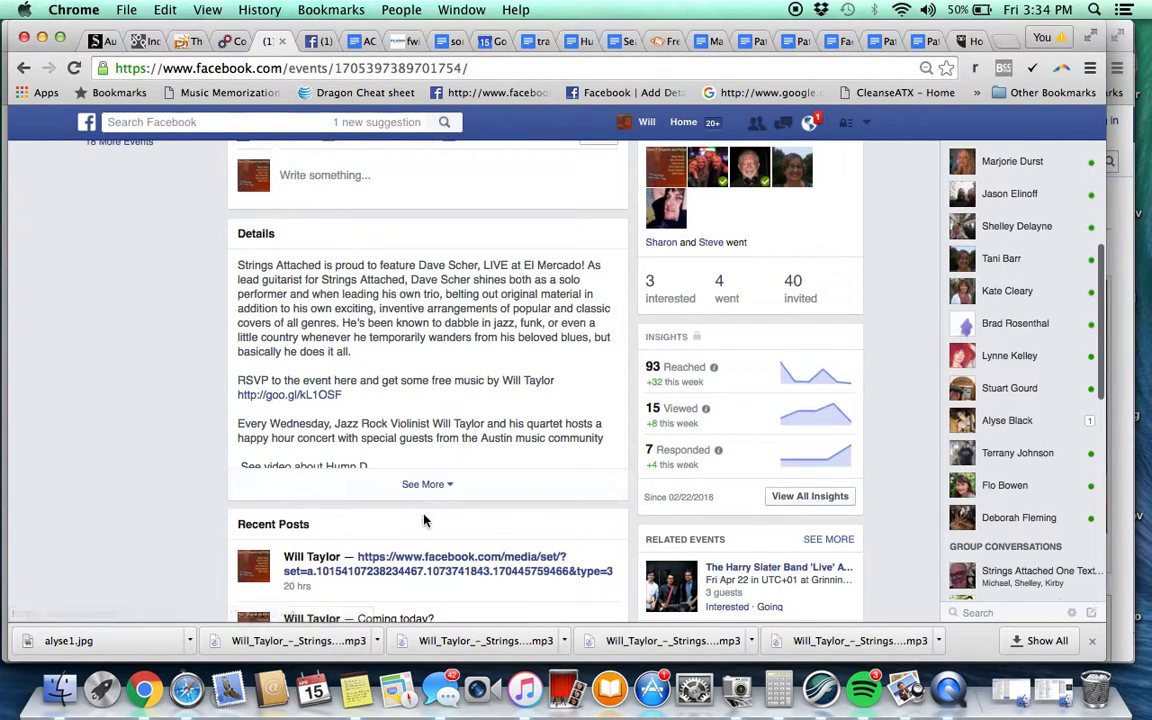
click(423, 484)
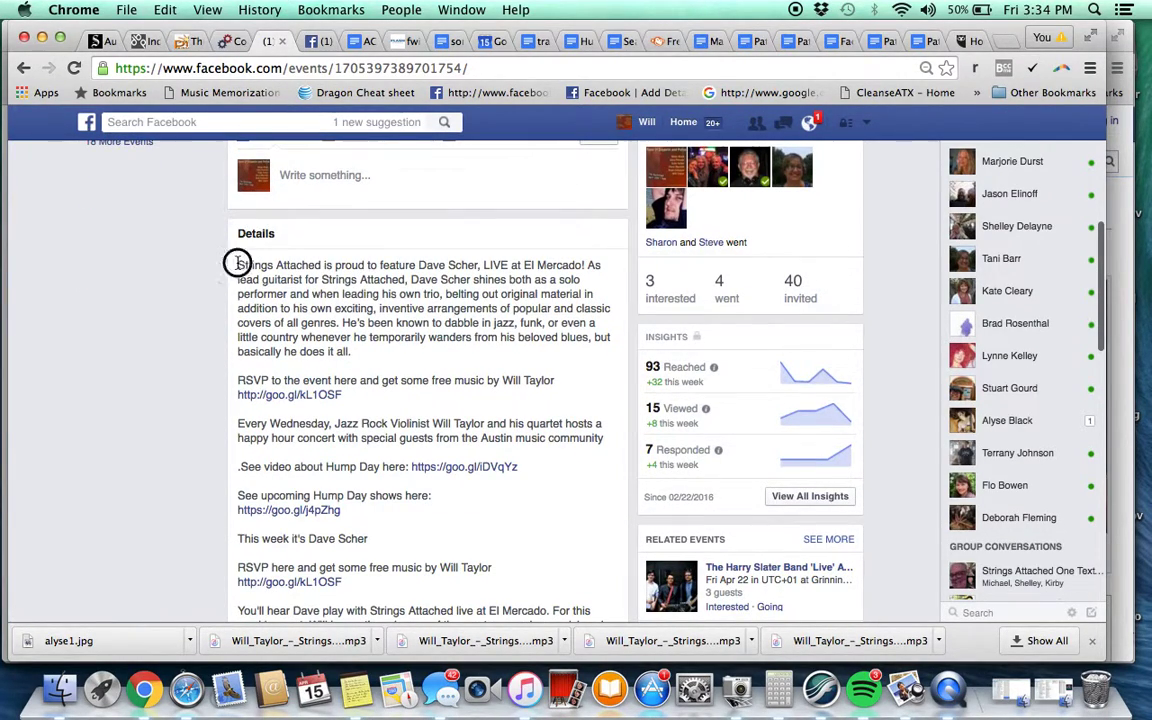
drag(241, 265, 342, 395)
scroll(344, 404, down, 3)
scroll(344, 404, down, 1)
triple_click(326, 412)
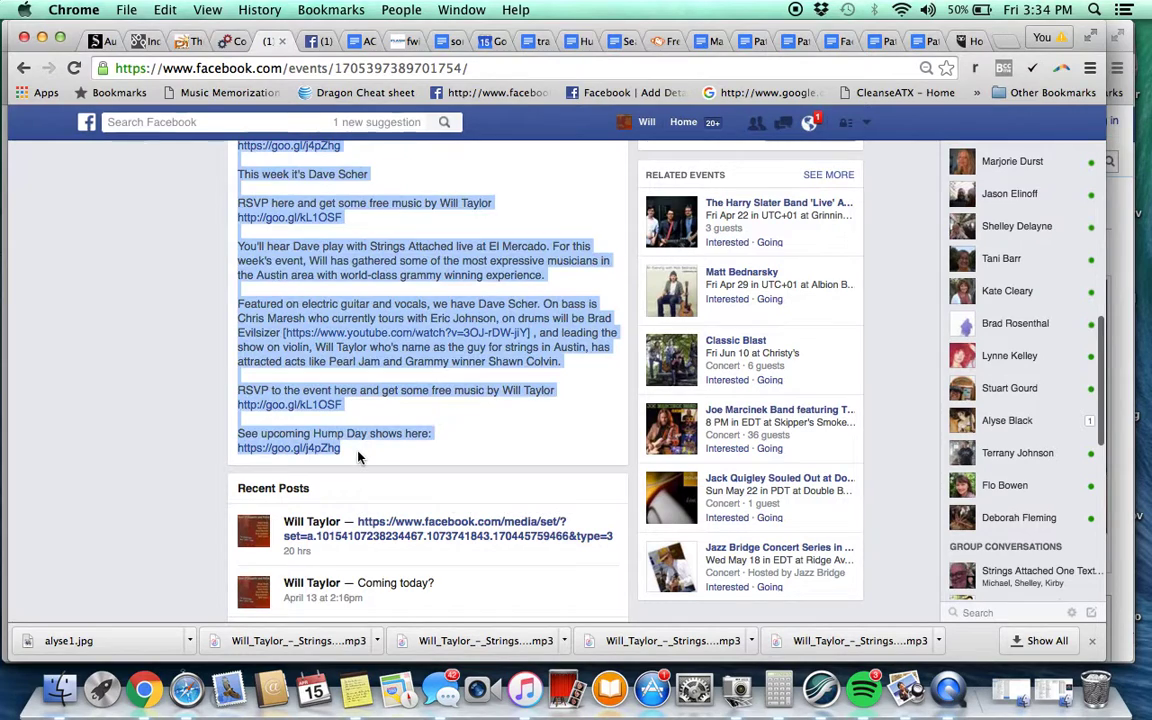
click(318, 41)
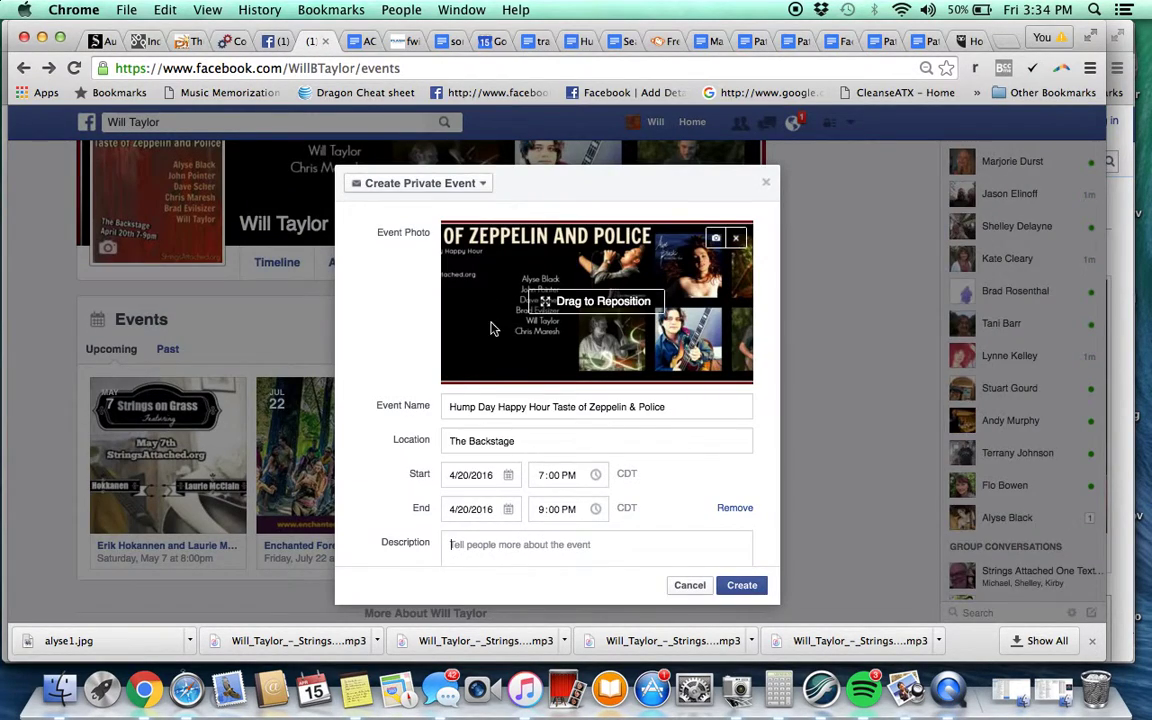
scroll(491, 383, down, 2)
key(super+v)
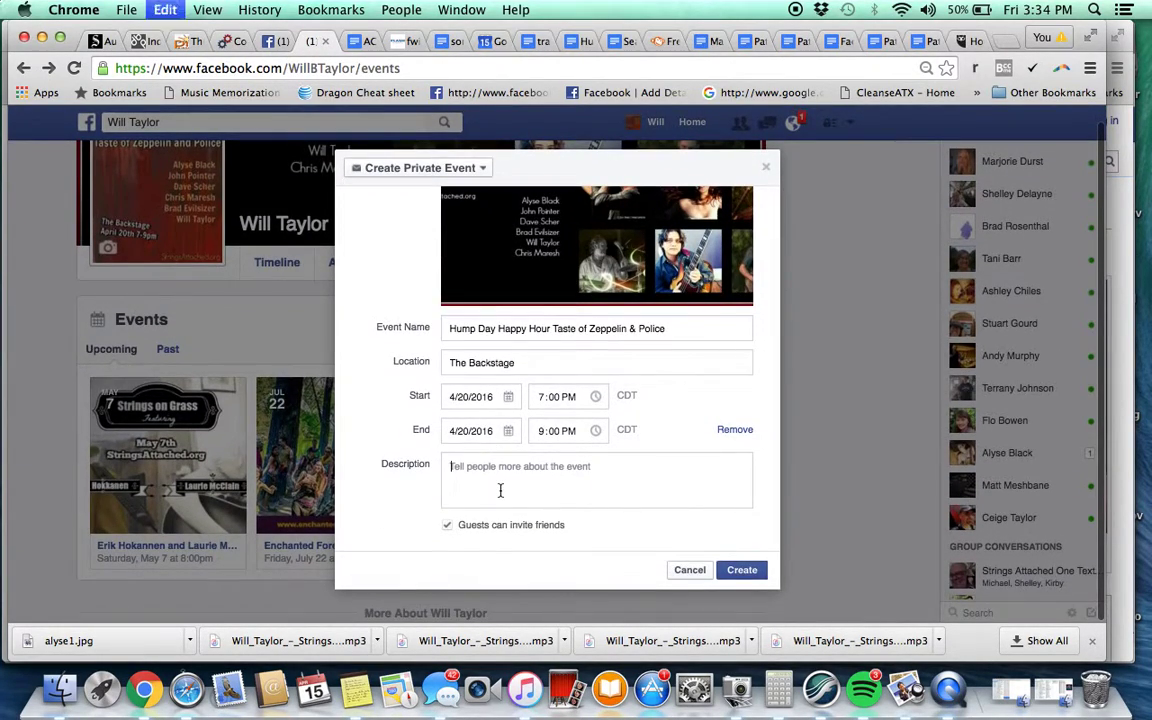
Make the event public with the personal profile as host
scroll(388, 458, up, 3)
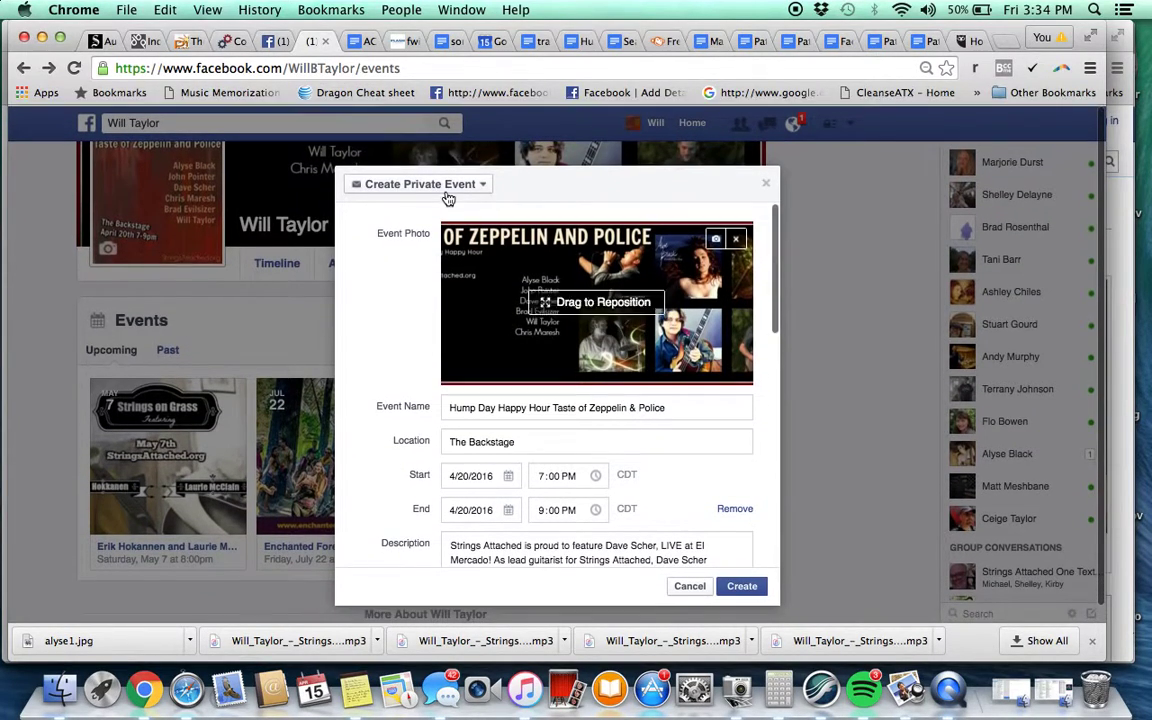
click(438, 188)
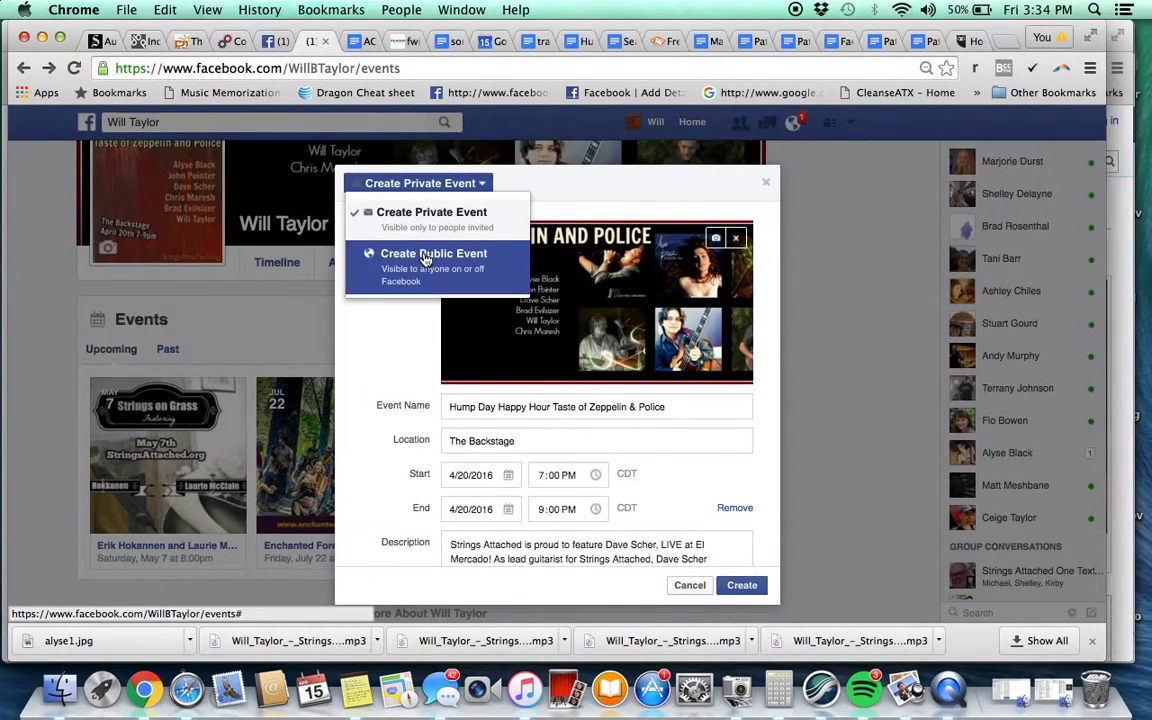
click(403, 281)
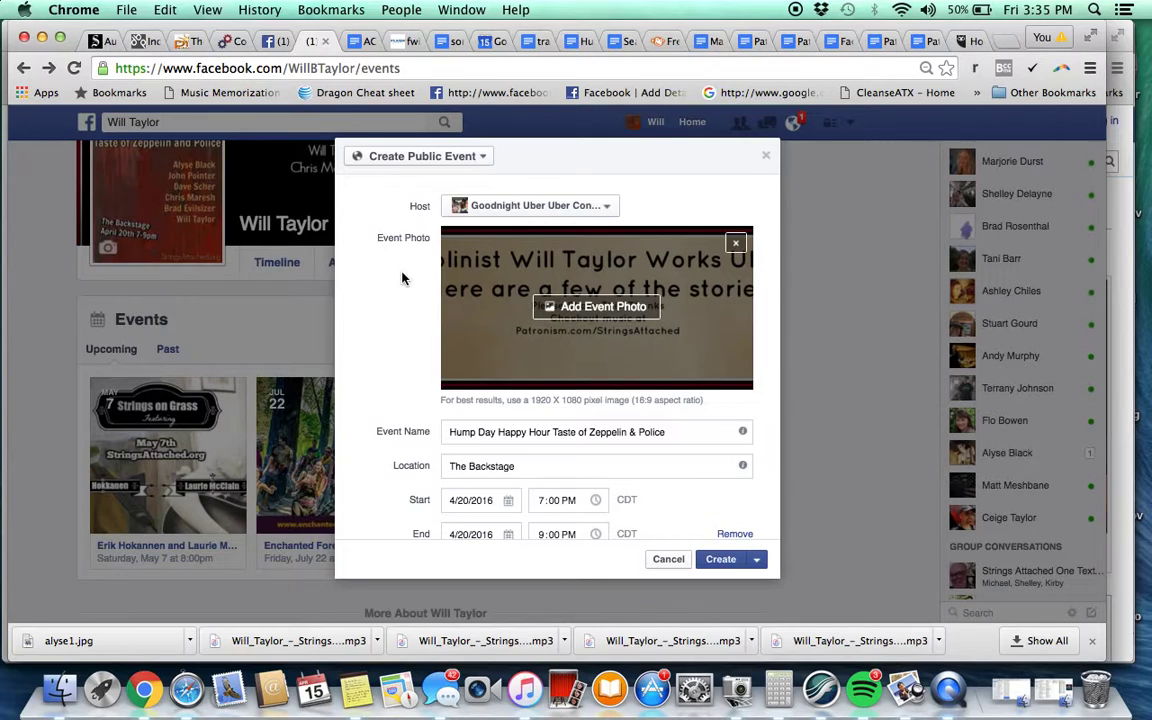
click(540, 206)
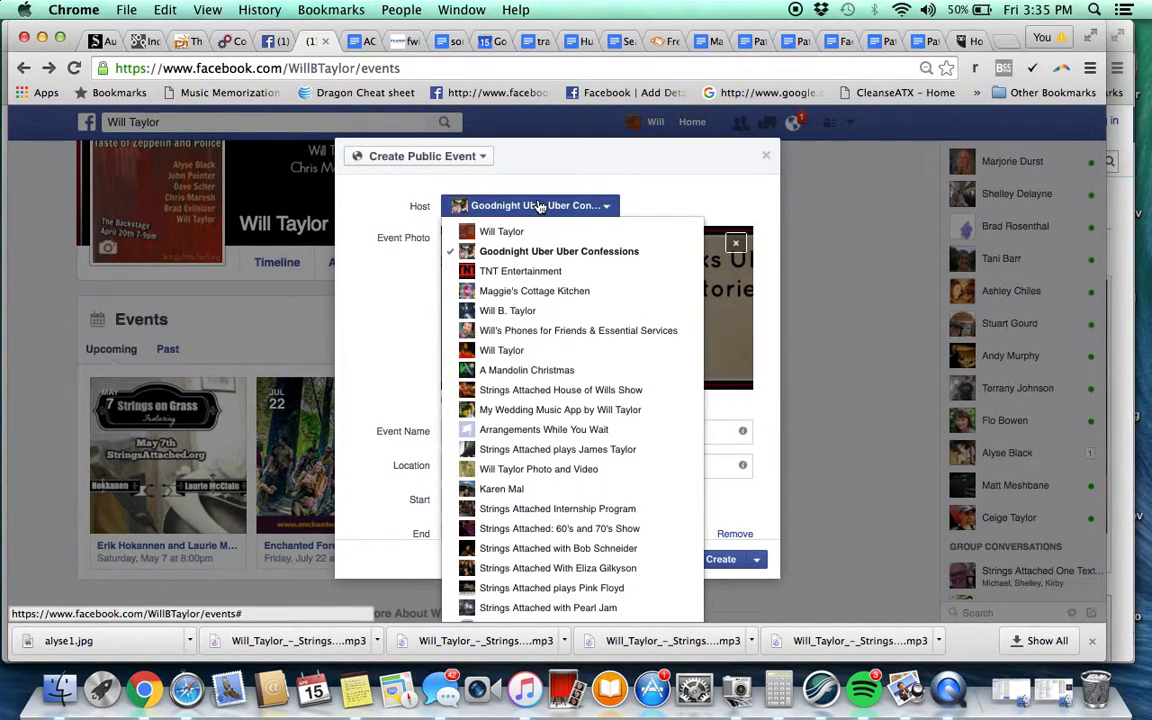
click(485, 231)
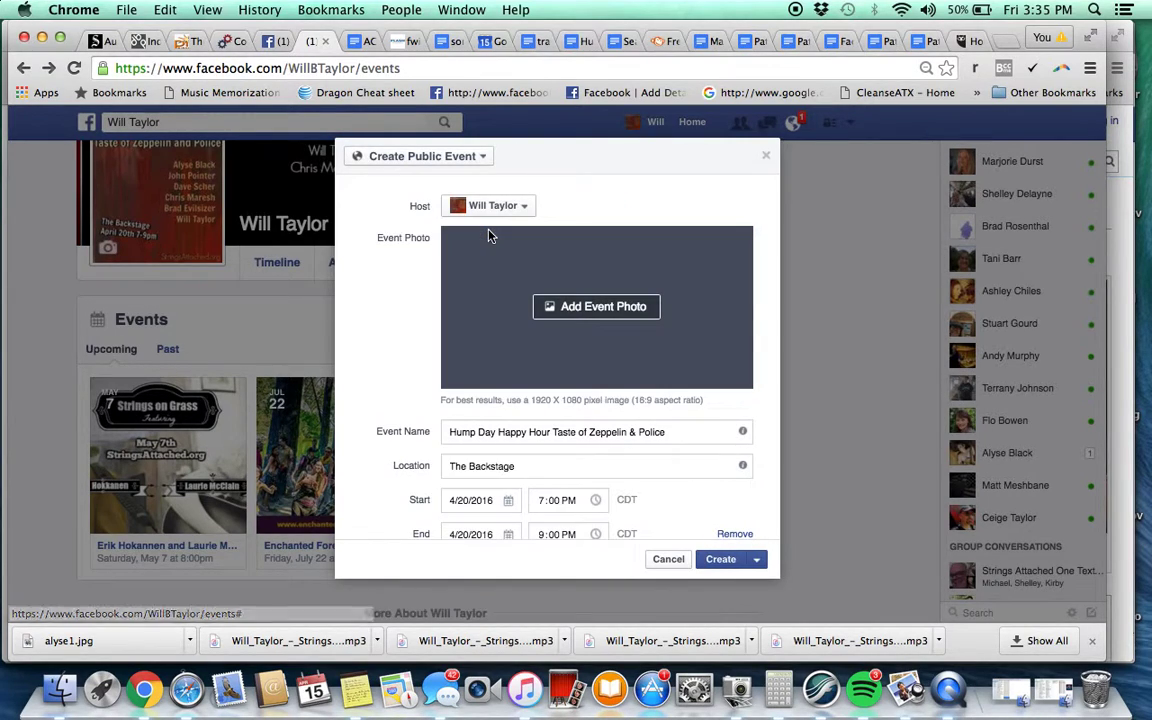
click(490, 206)
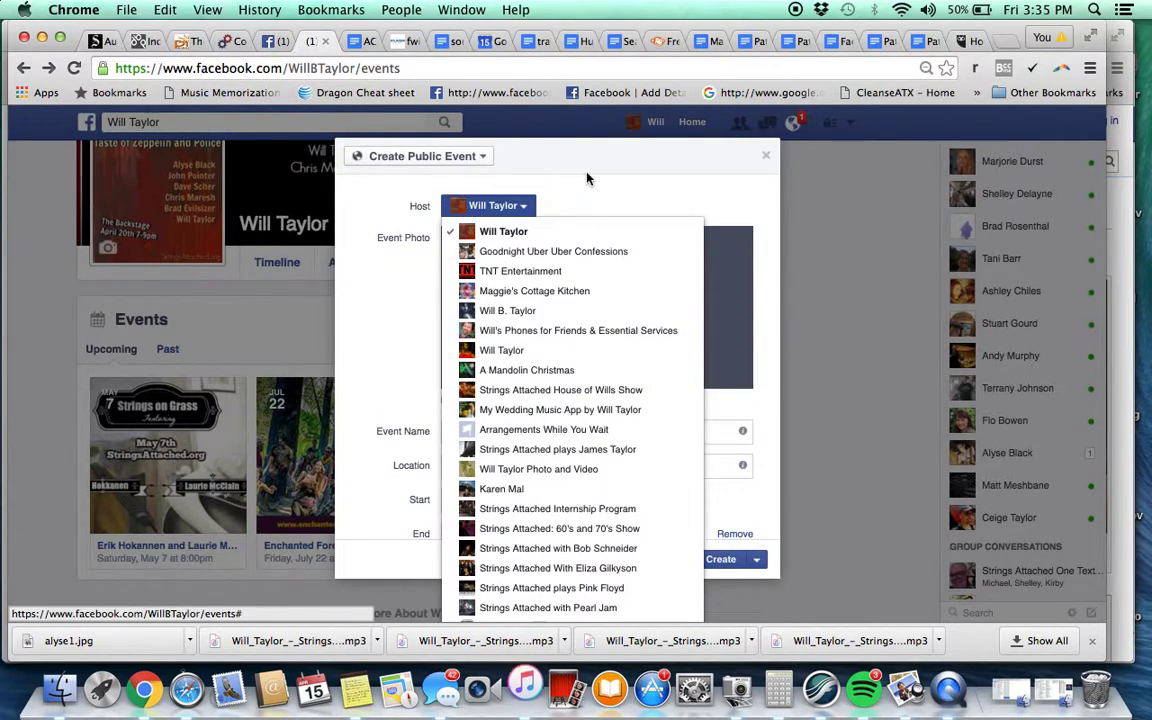
click(500, 233)
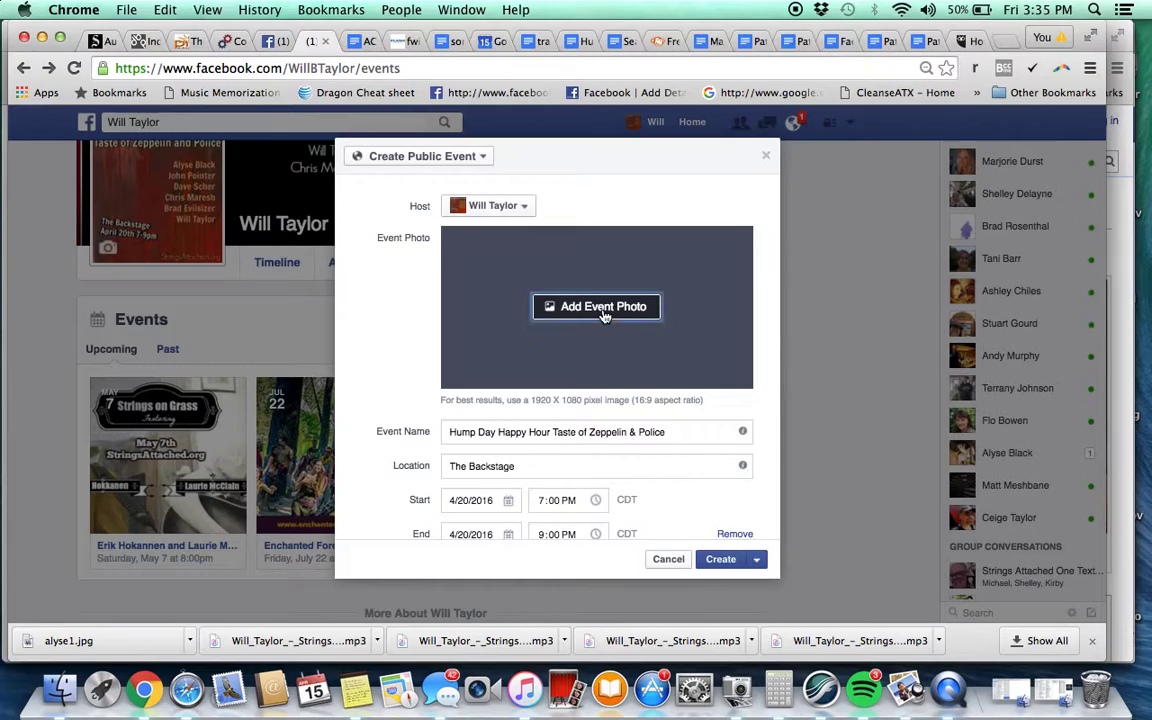
Upload the Zeppelin cover image as the event photo, then remove it again
click(560, 310)
click(640, 170)
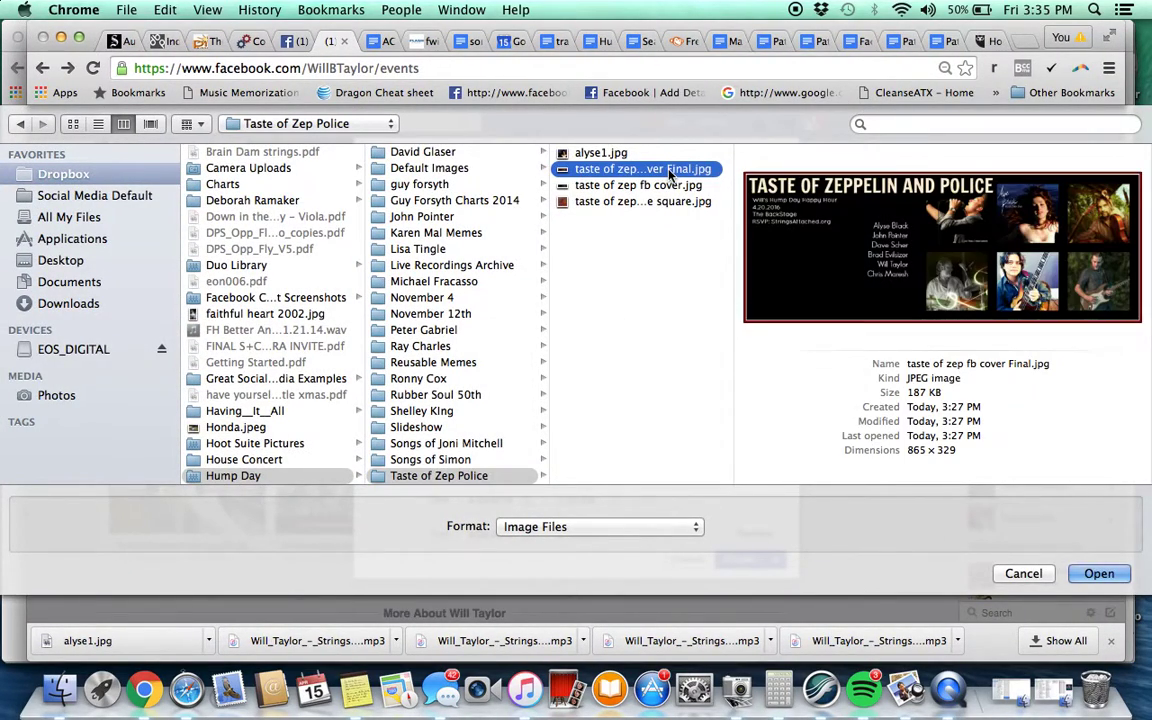
double_click(670, 172)
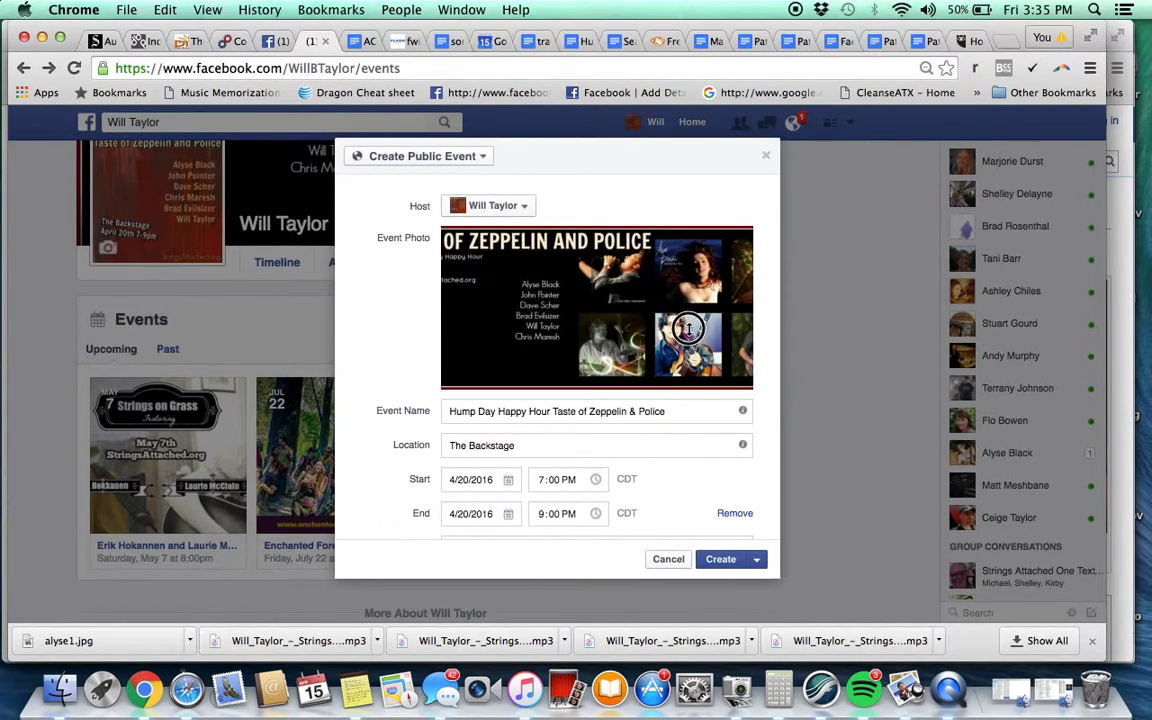
click(736, 243)
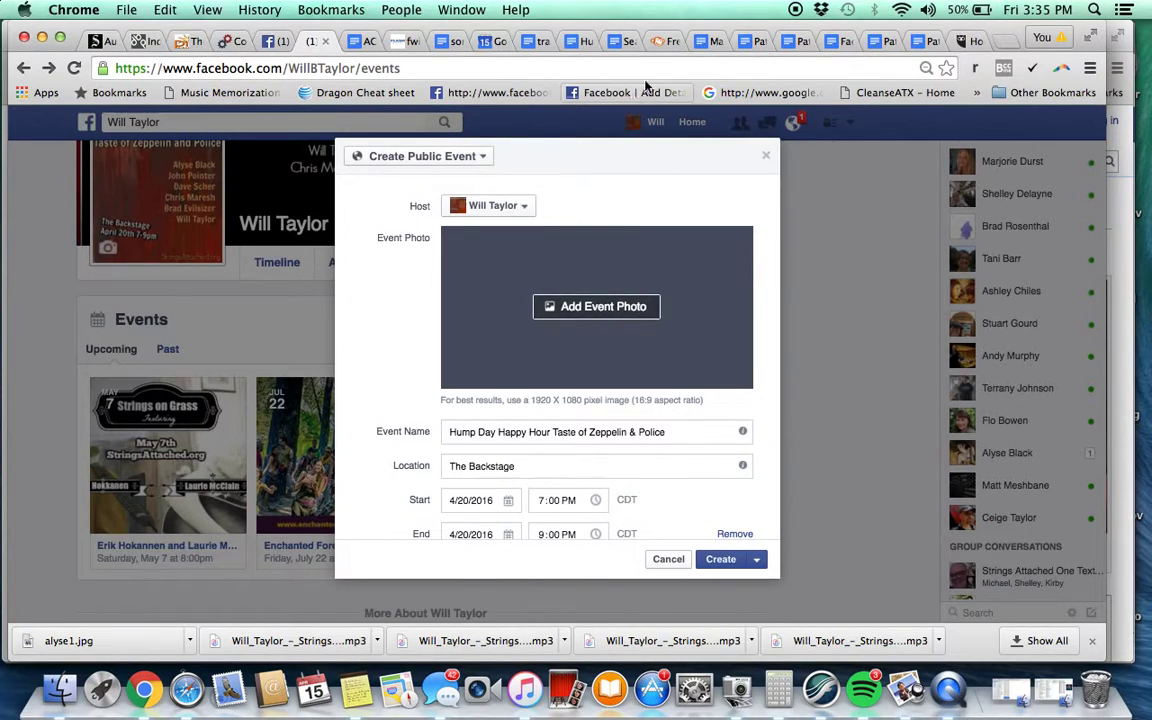
Return to the PicMonkey banner editor and check where images can be opened from
click(660, 43)
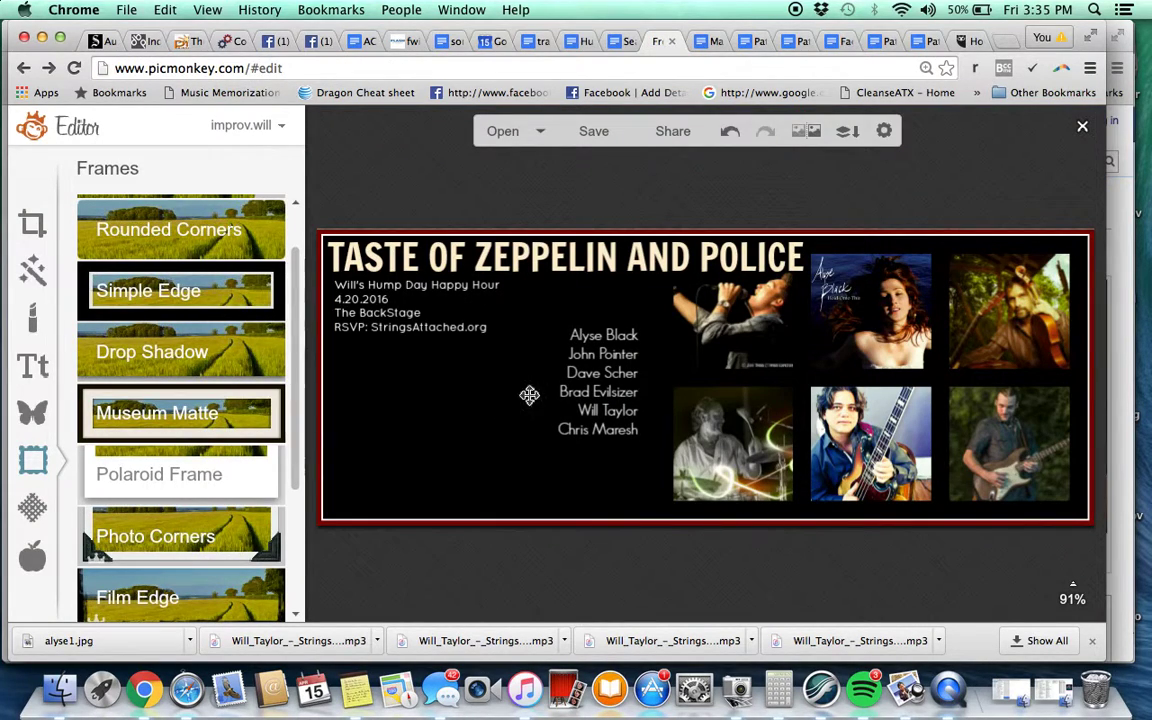
click(296, 42)
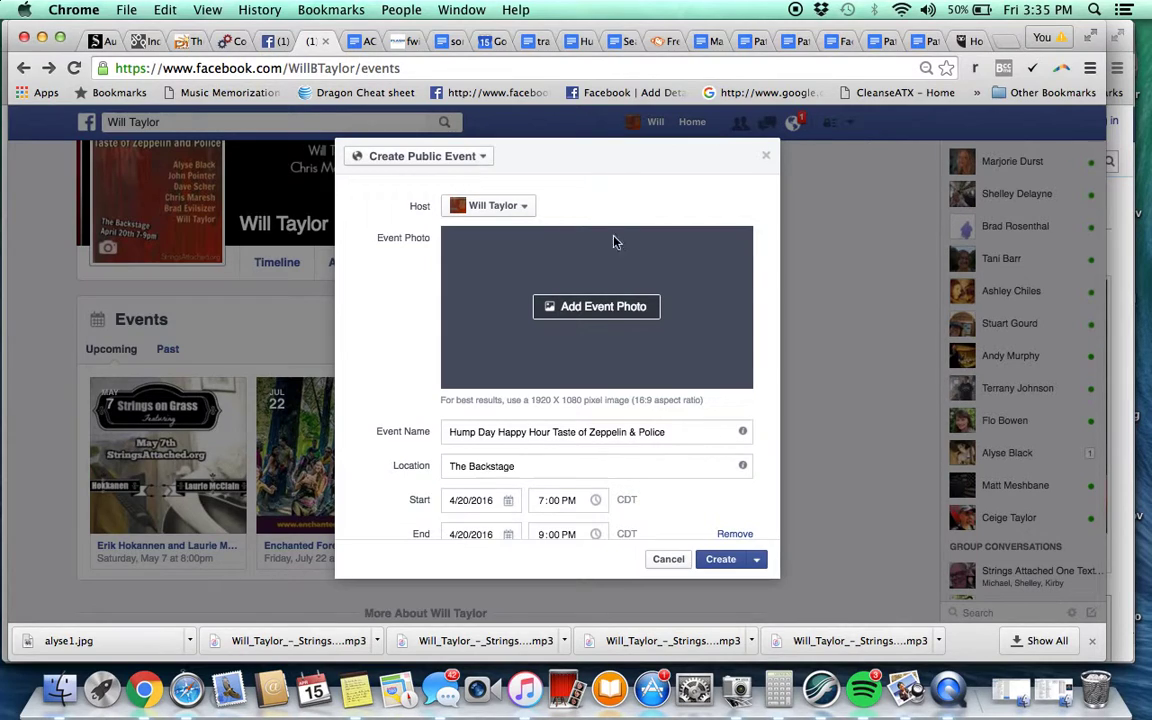
click(660, 43)
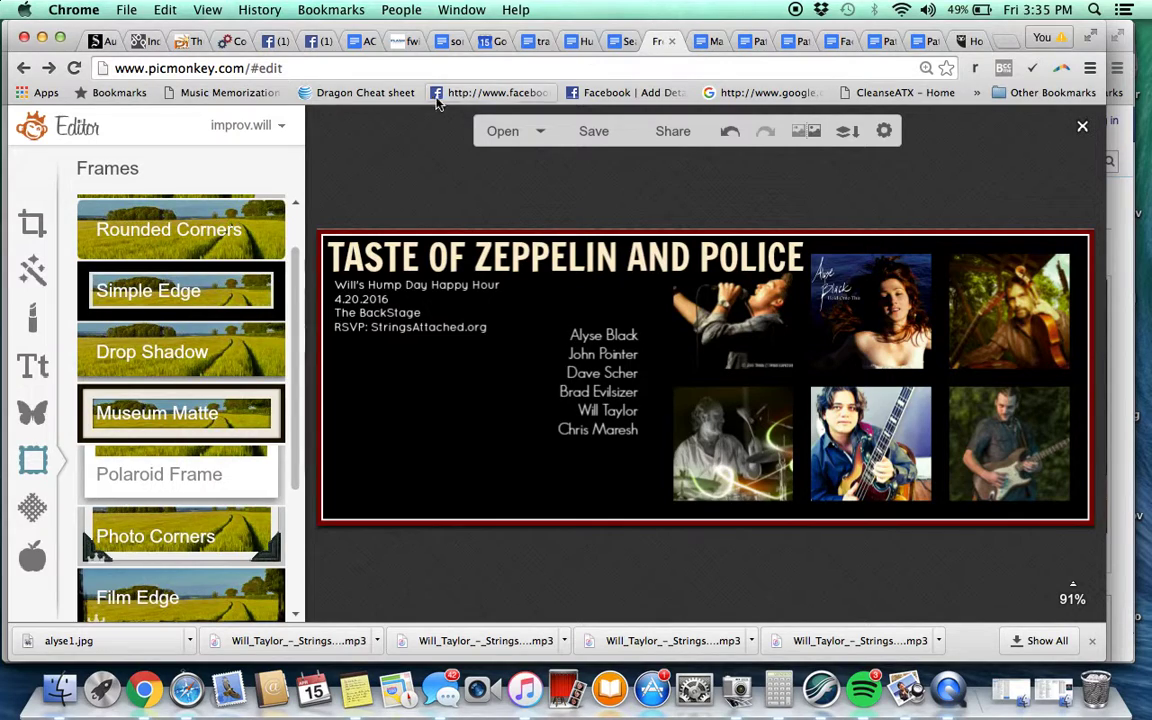
click(542, 133)
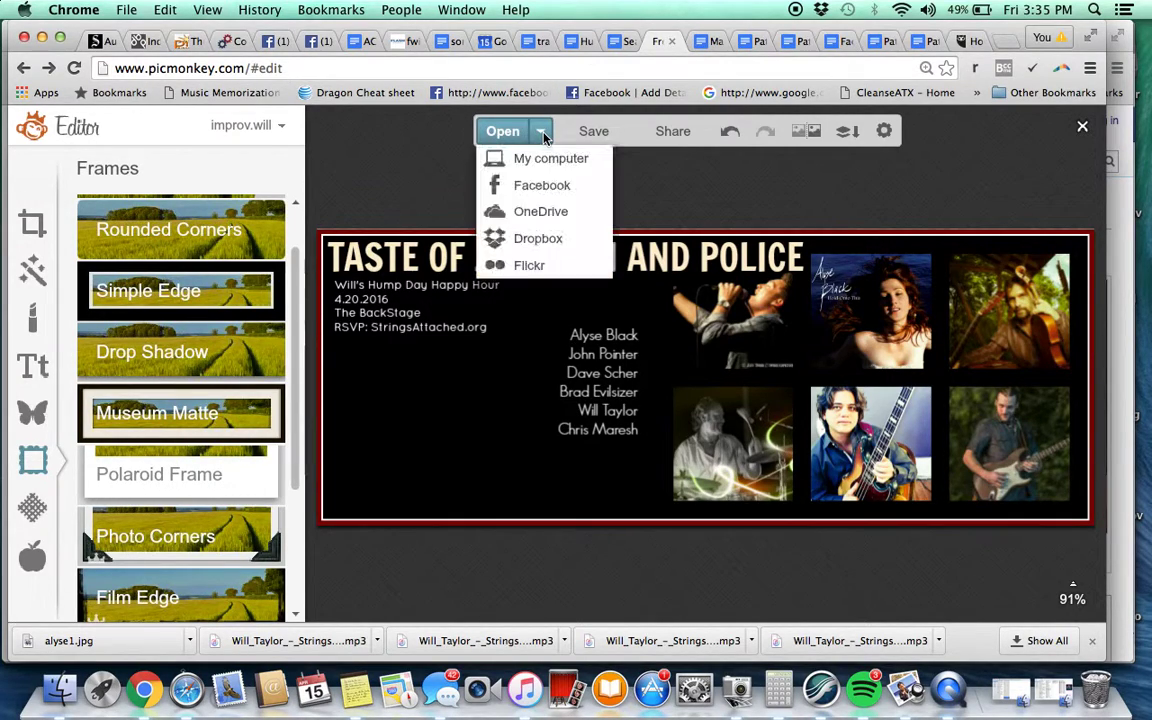
click(346, 133)
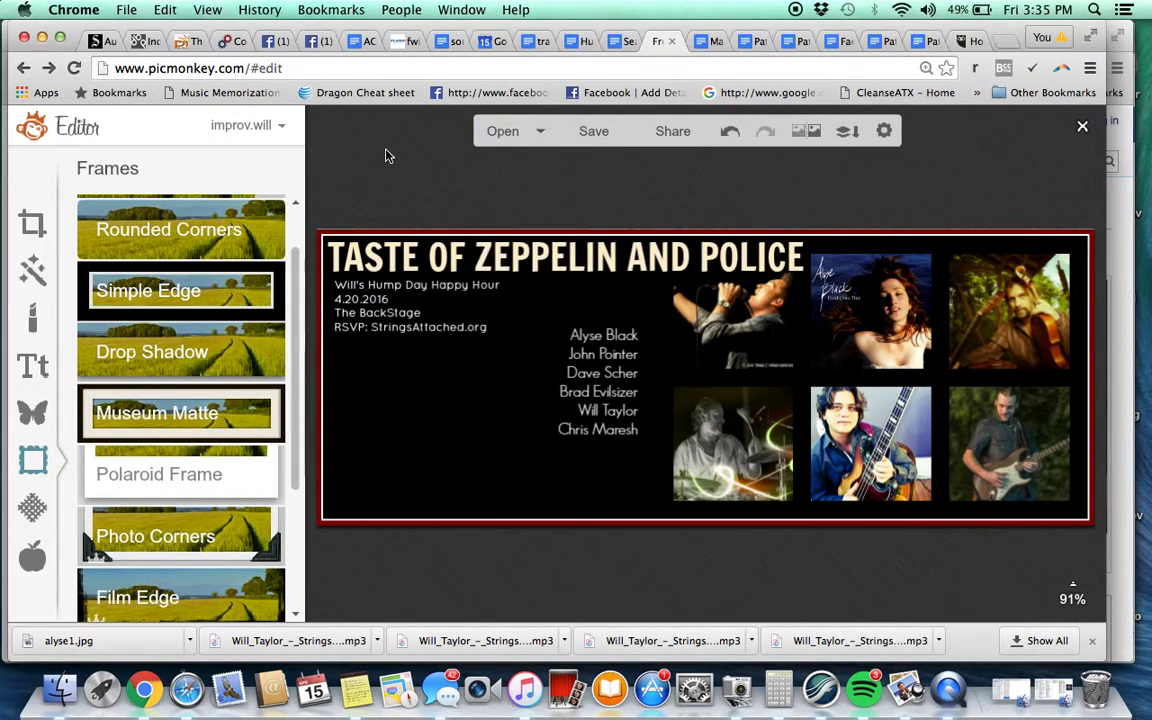
Load picmonkey.com and create a custom 1920 × 1080 blank canvas
click(377, 77)
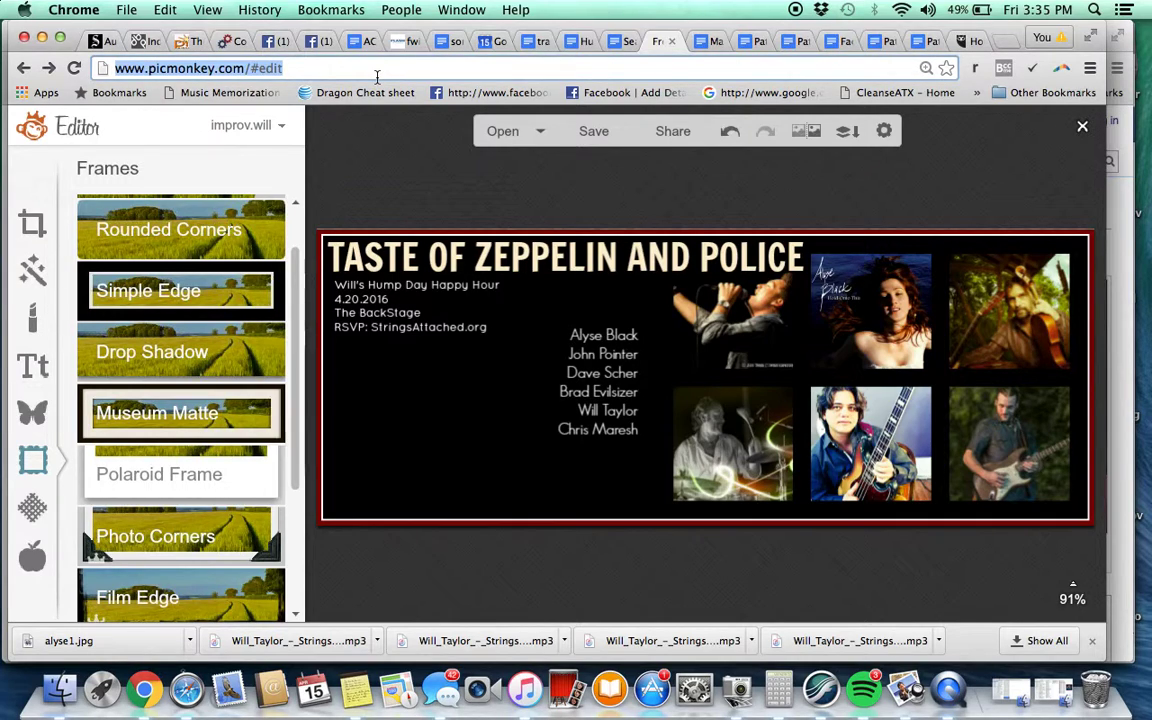
key(BackSpace)
text(picmonkey.com)
key(Return)
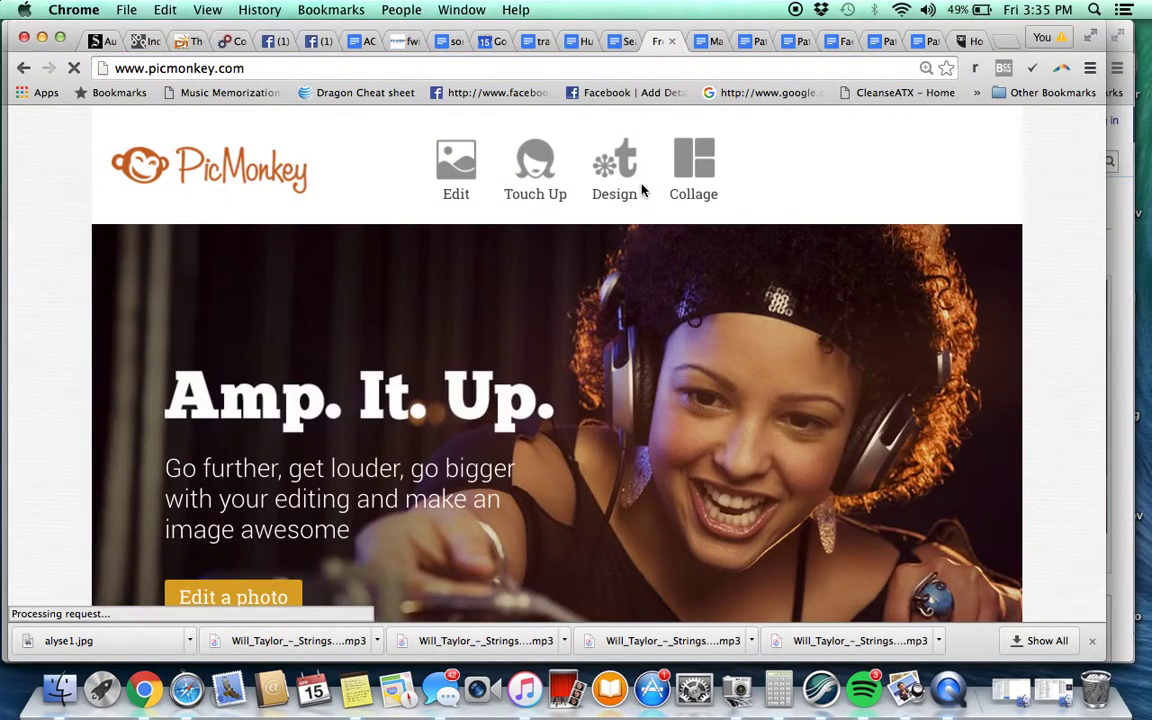
mouse_move(643, 190)
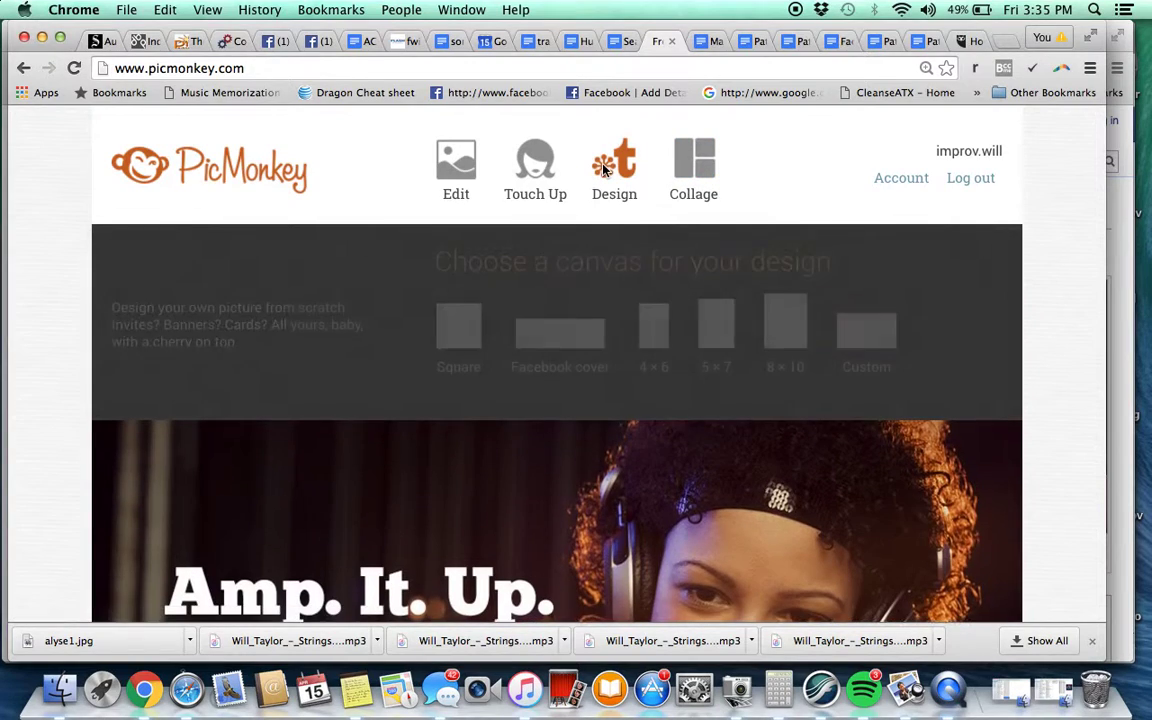
click(868, 342)
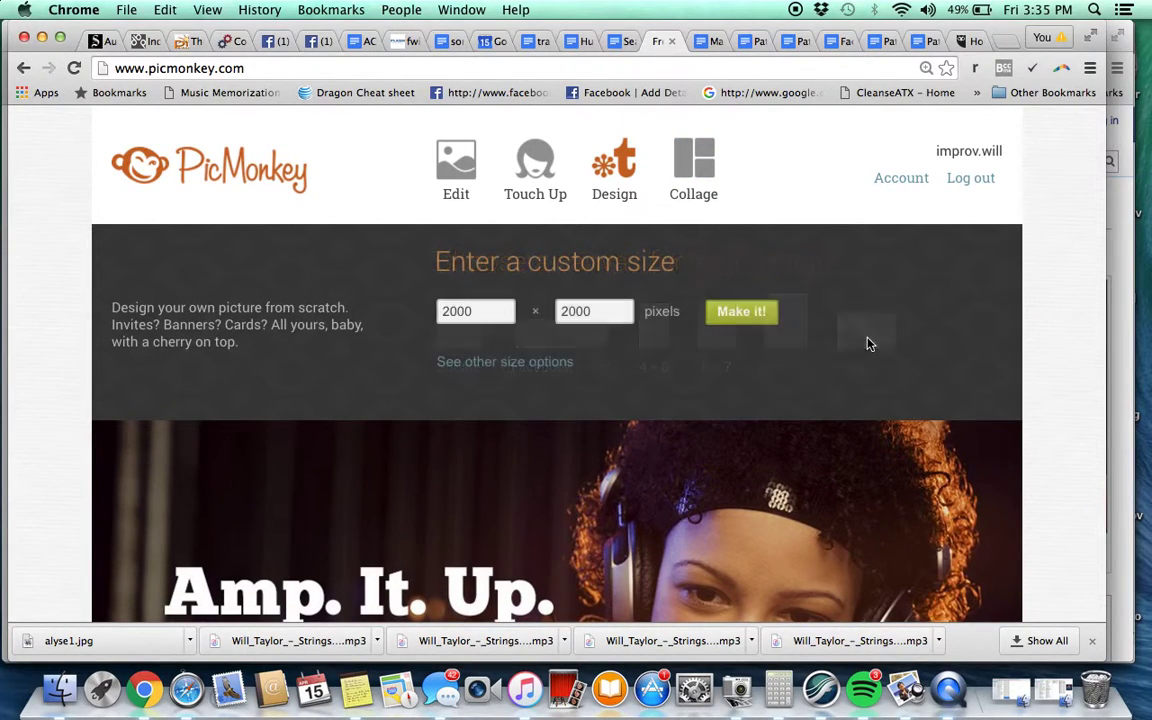
drag(512, 311, 410, 307)
text(1920)
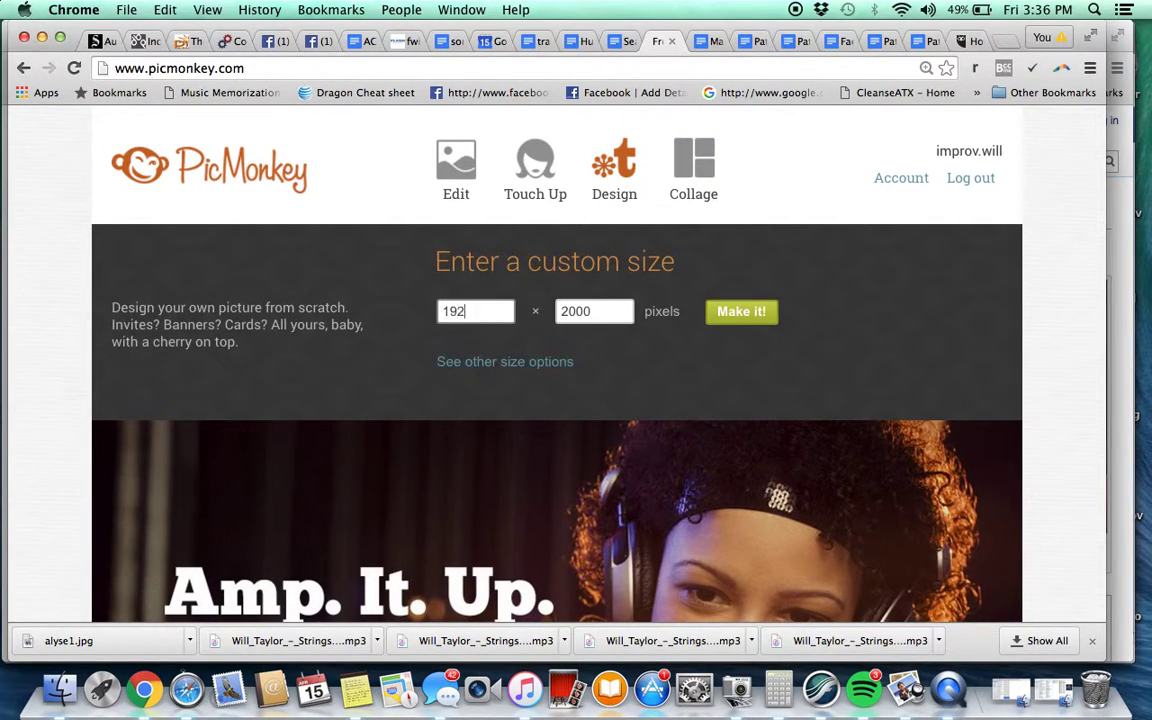
key(Tab)
text(1)
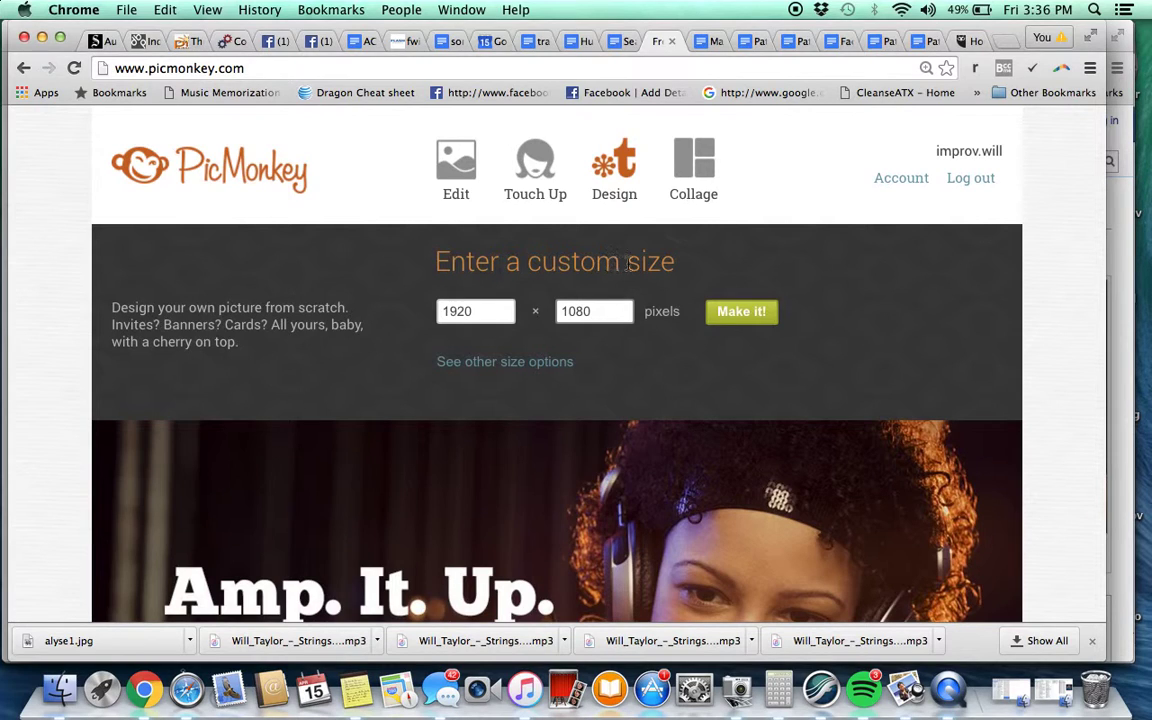
click(741, 311)
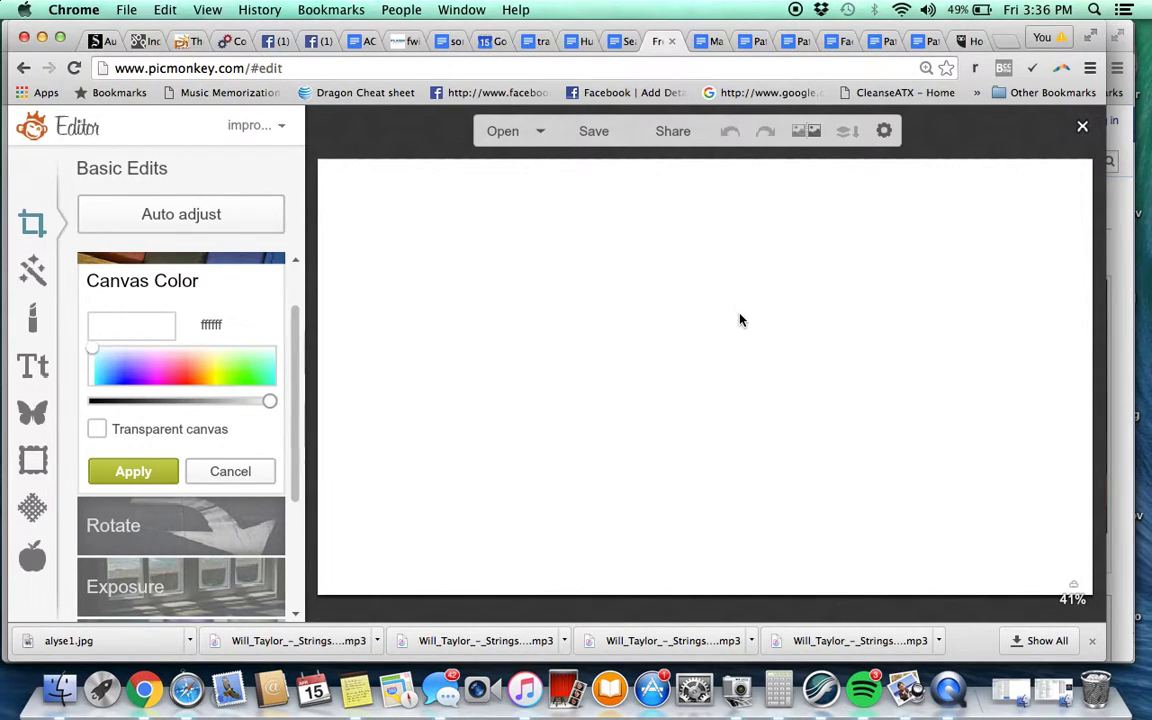
Cover the canvas with the dark Boards texture in Multiply mode at 0% fade
click(31, 506)
scroll(116, 481, down, 5)
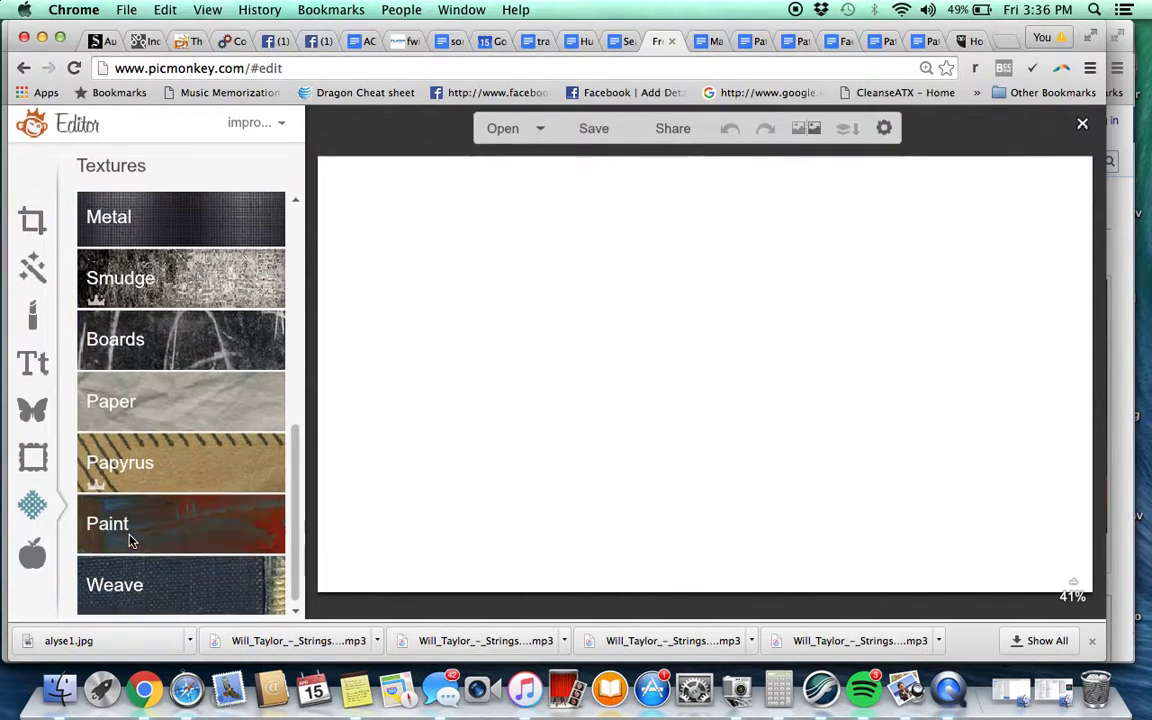
click(168, 338)
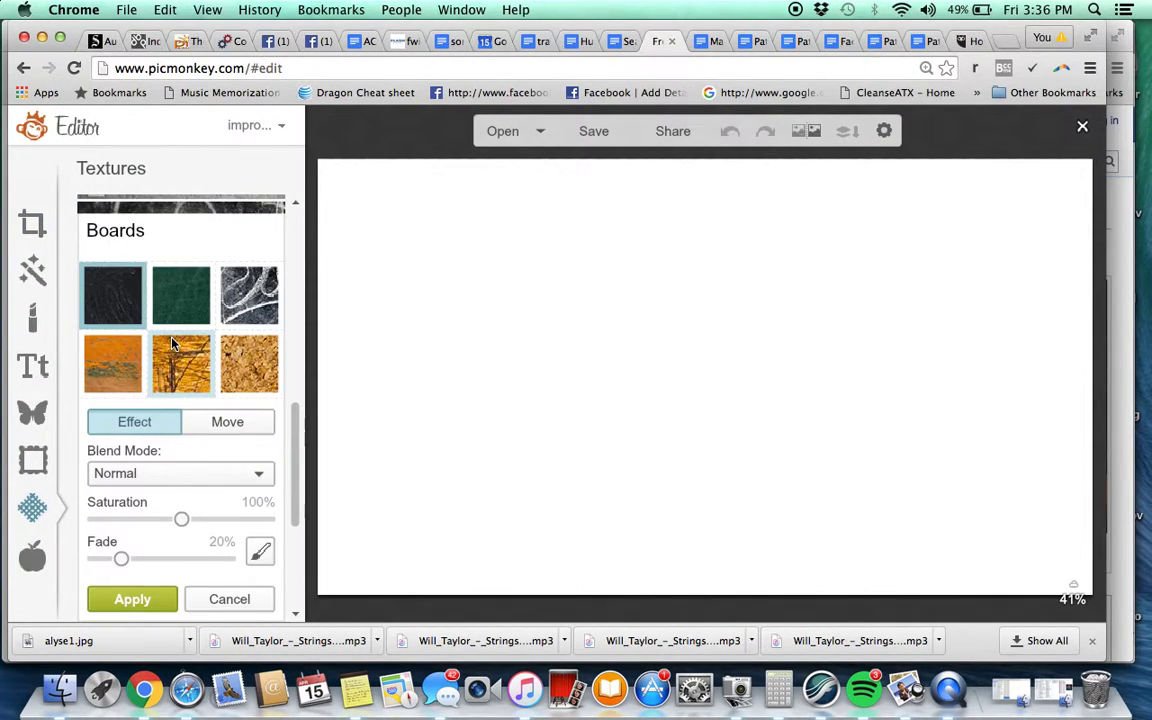
click(117, 330)
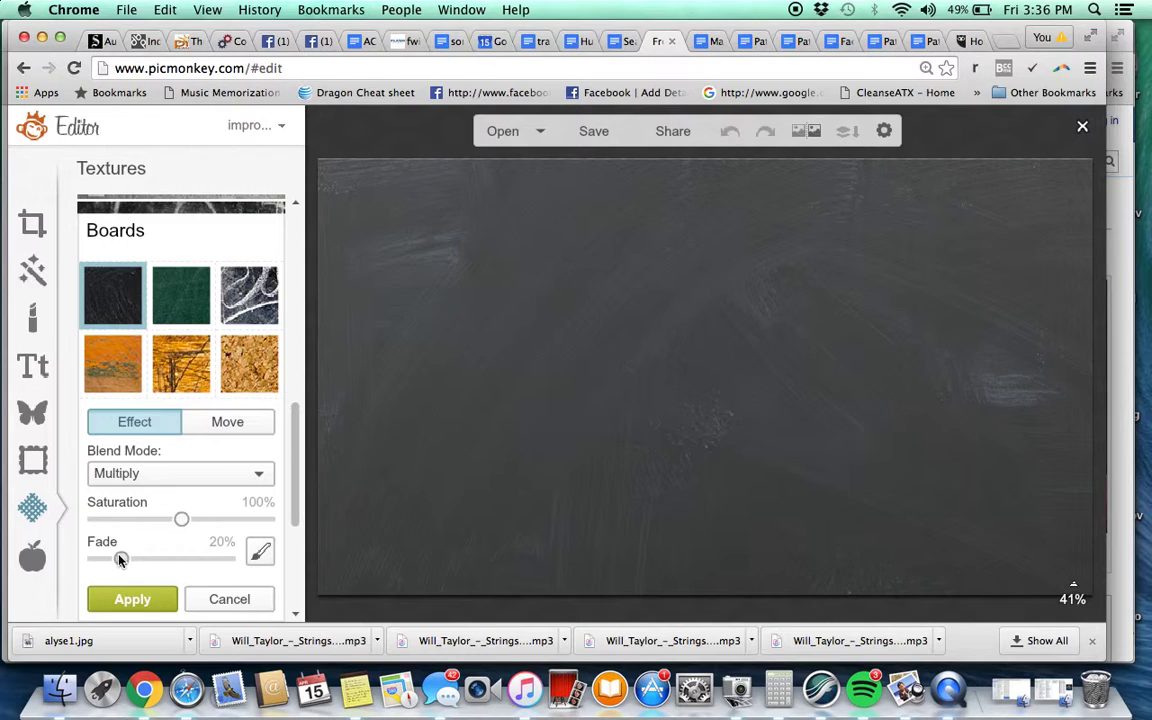
drag(118, 560, 50, 558)
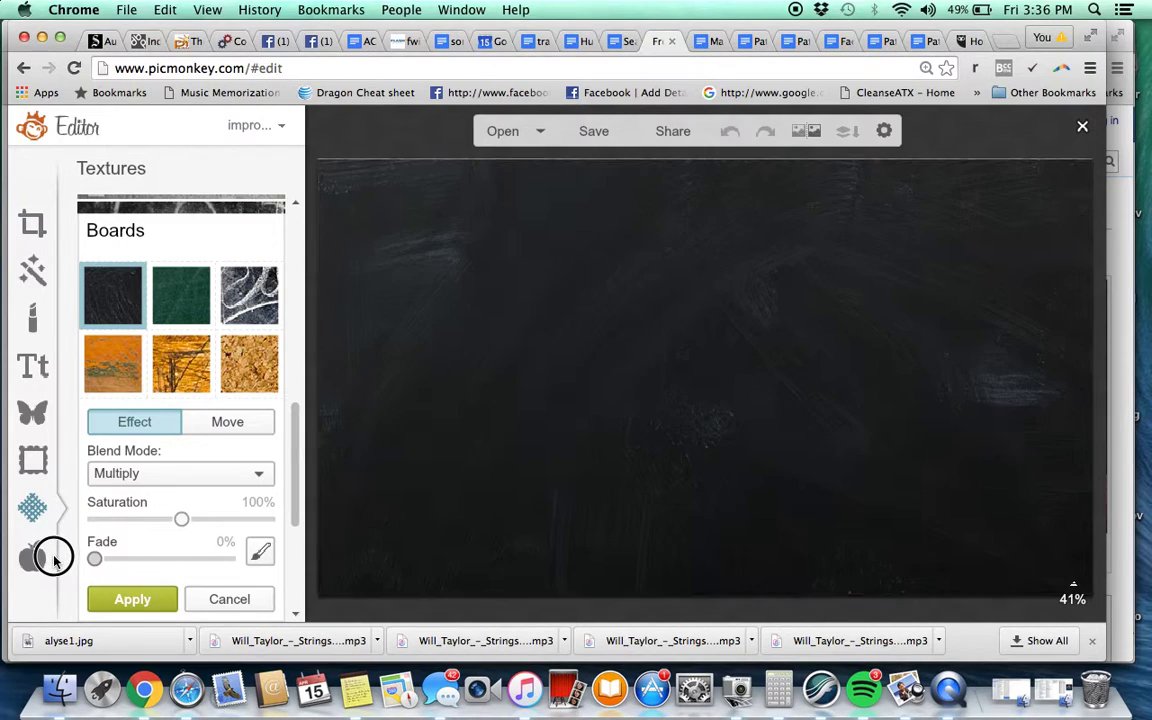
click(145, 601)
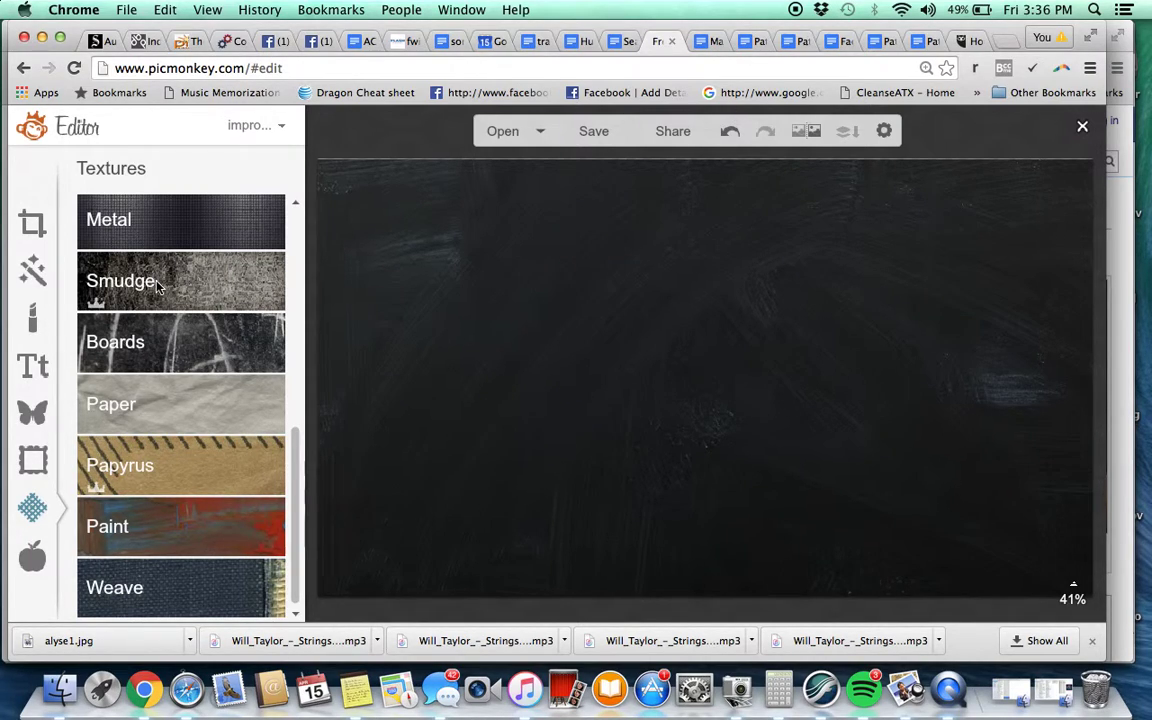
Open PicMonkey Collage and set the collage size to 1920 × 1080
click(321, 64)
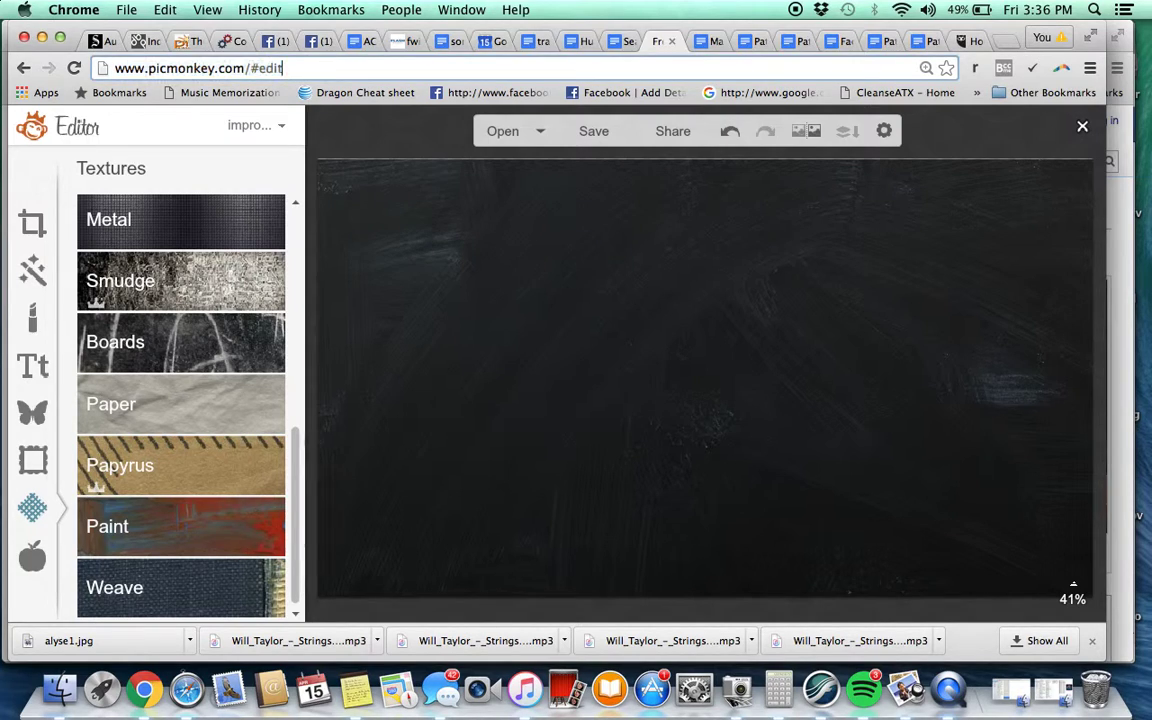
key(BackSpace)
key(BackSpace)
key(BackSpace)
key(BackSpace)
text(collage)
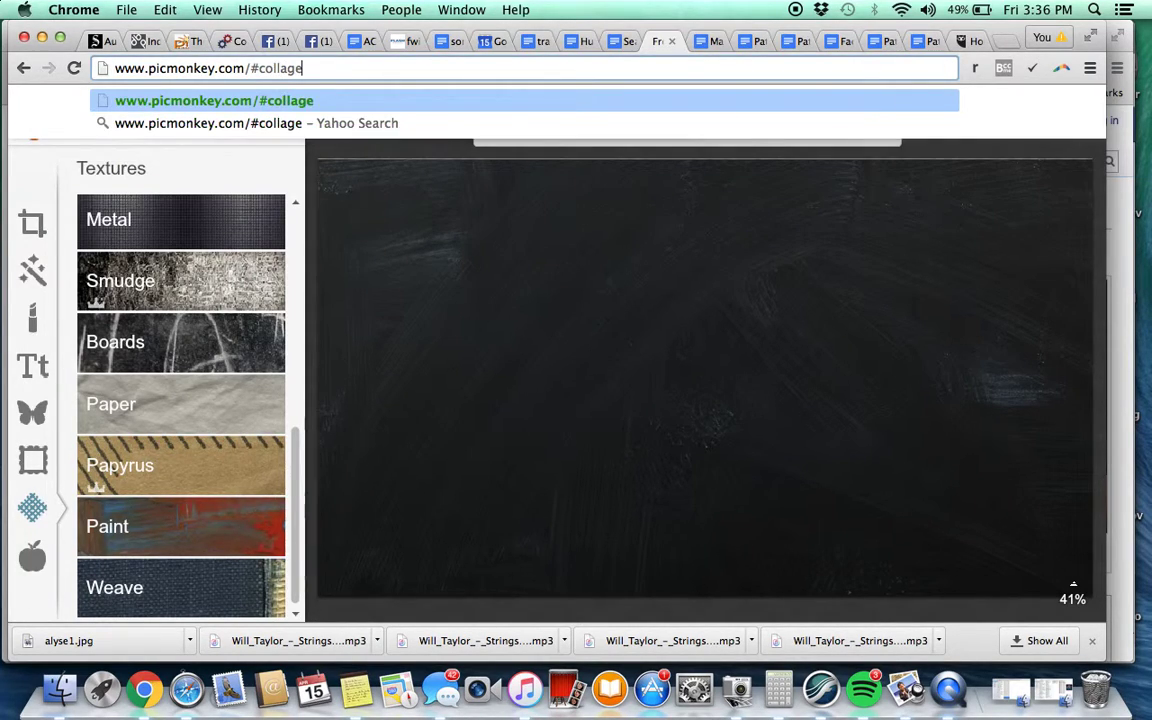
key(Return)
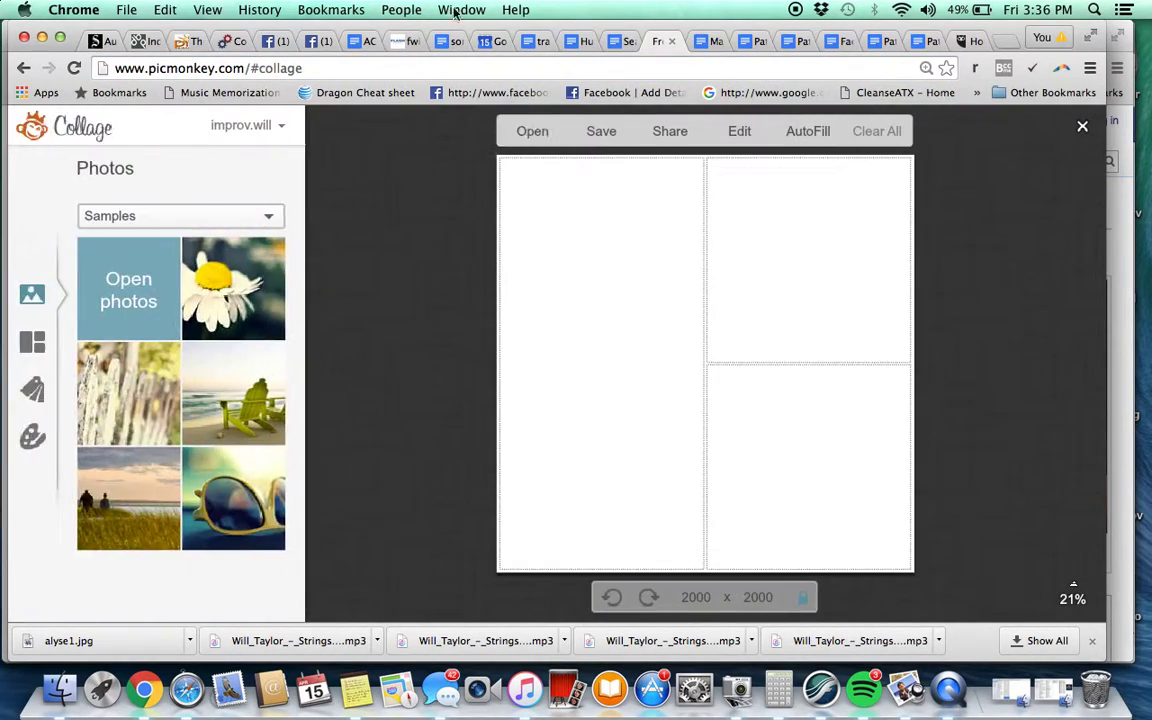
click(316, 42)
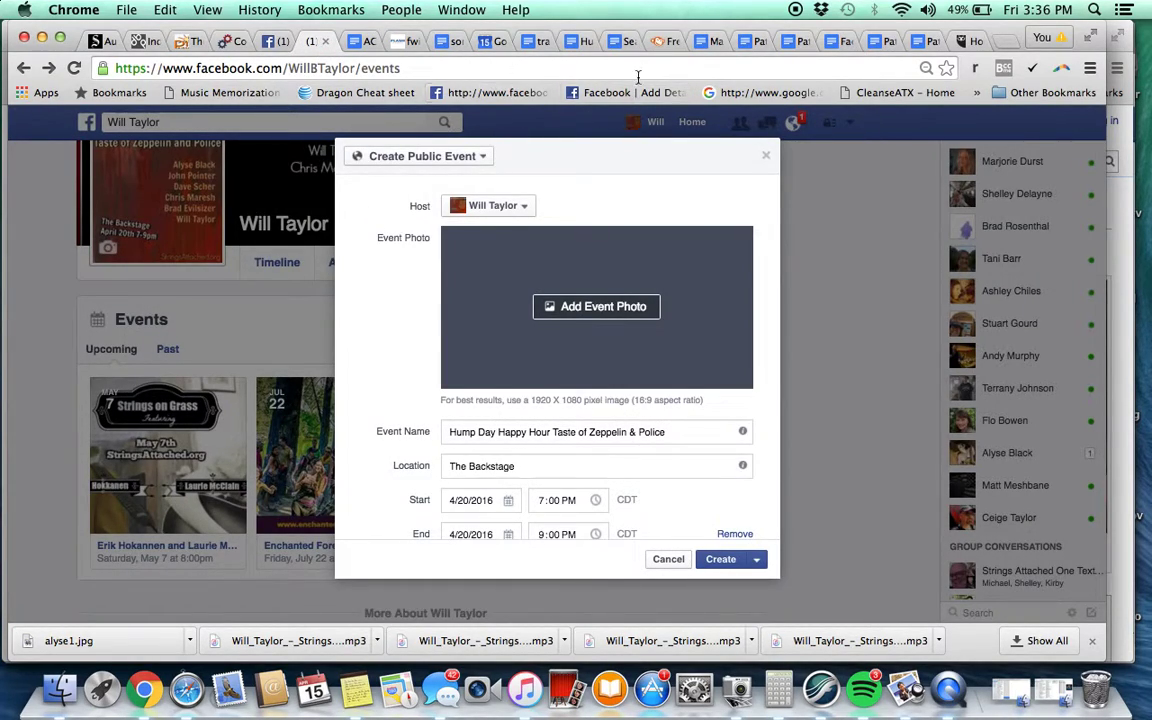
drag(670, 53, 408, 45)
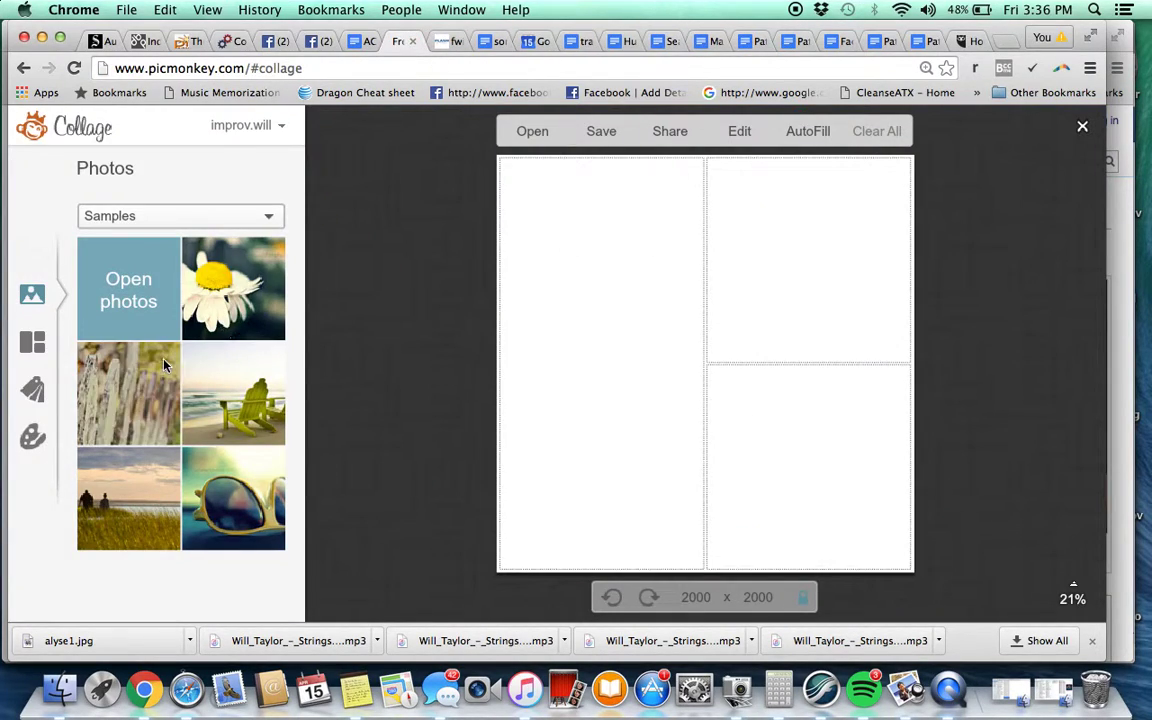
click(703, 595)
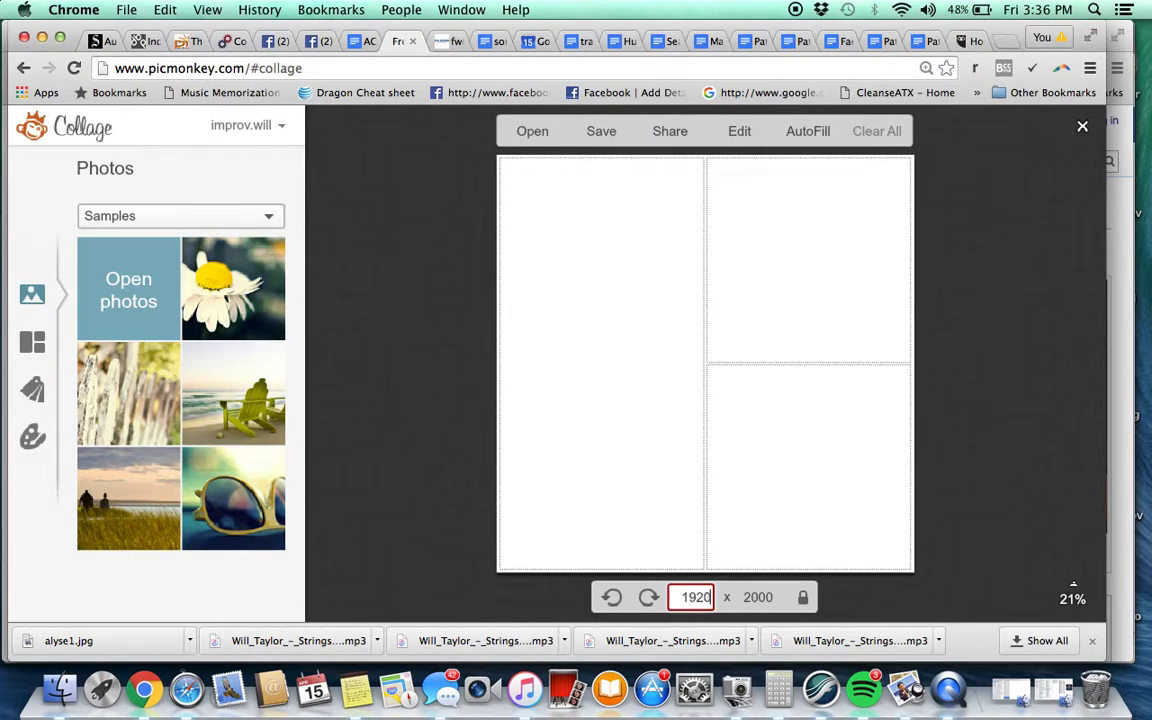
text(1920)
key(Tab)
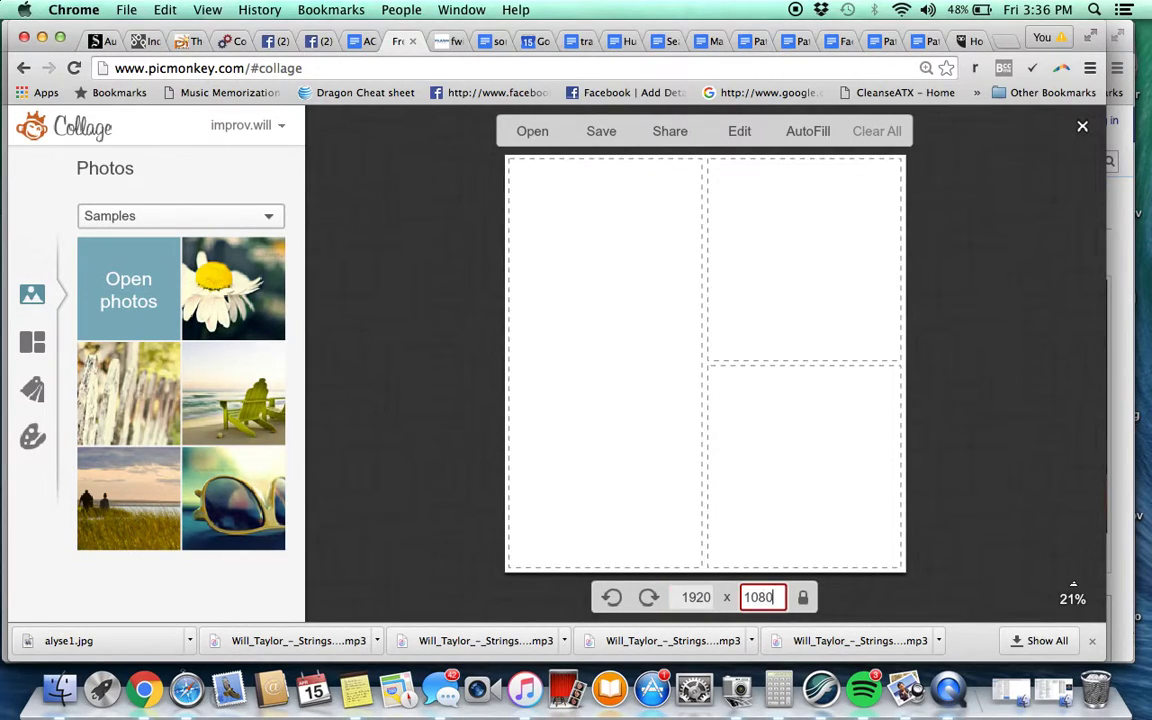
key(Return)
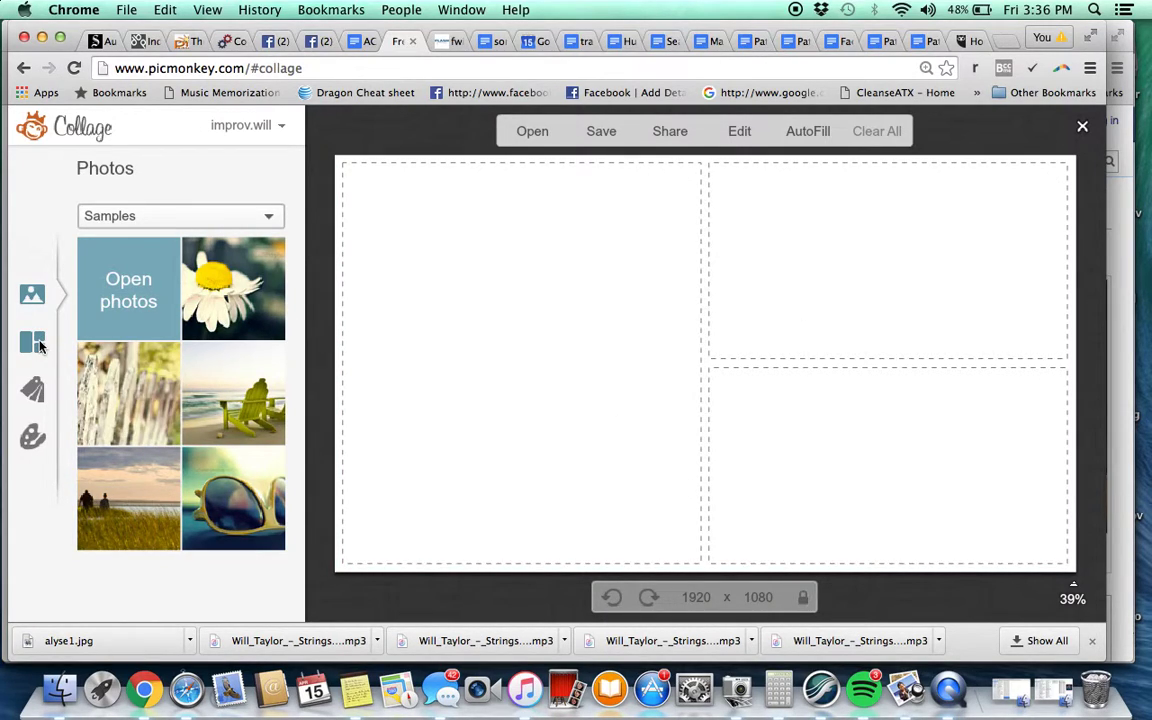
Apply the seven-cell Jigsaw layout from the Layouts panel
click(39, 344)
scroll(195, 378, down, 3)
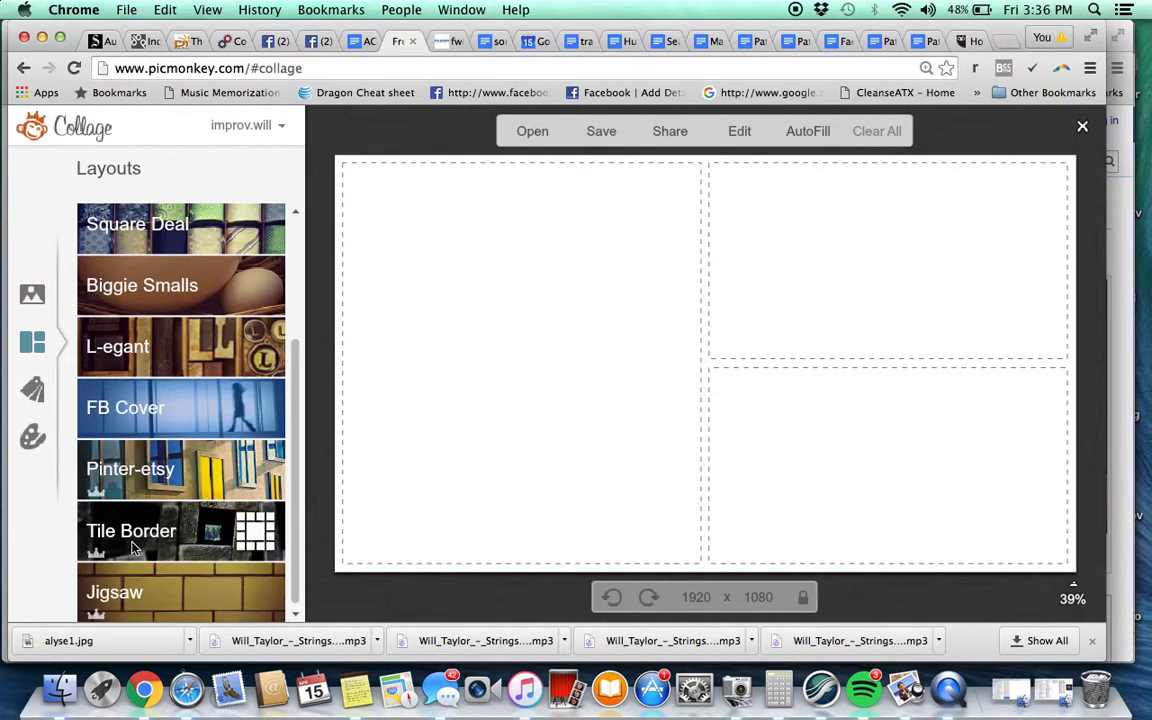
click(118, 594)
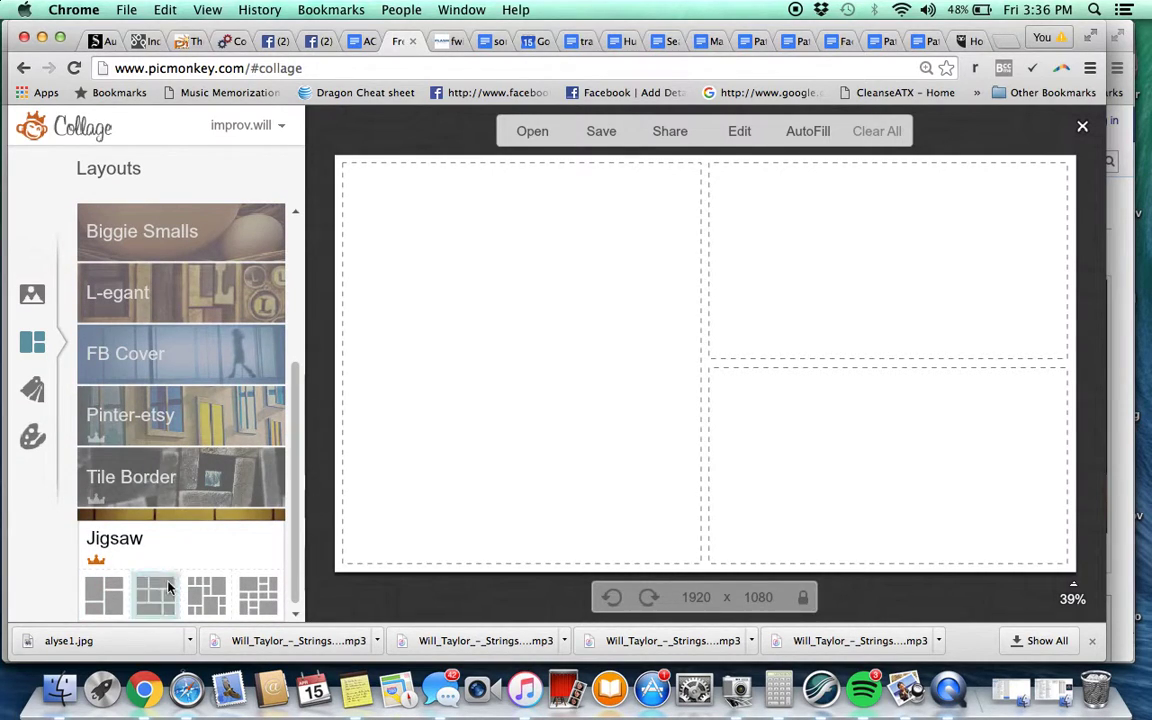
click(160, 590)
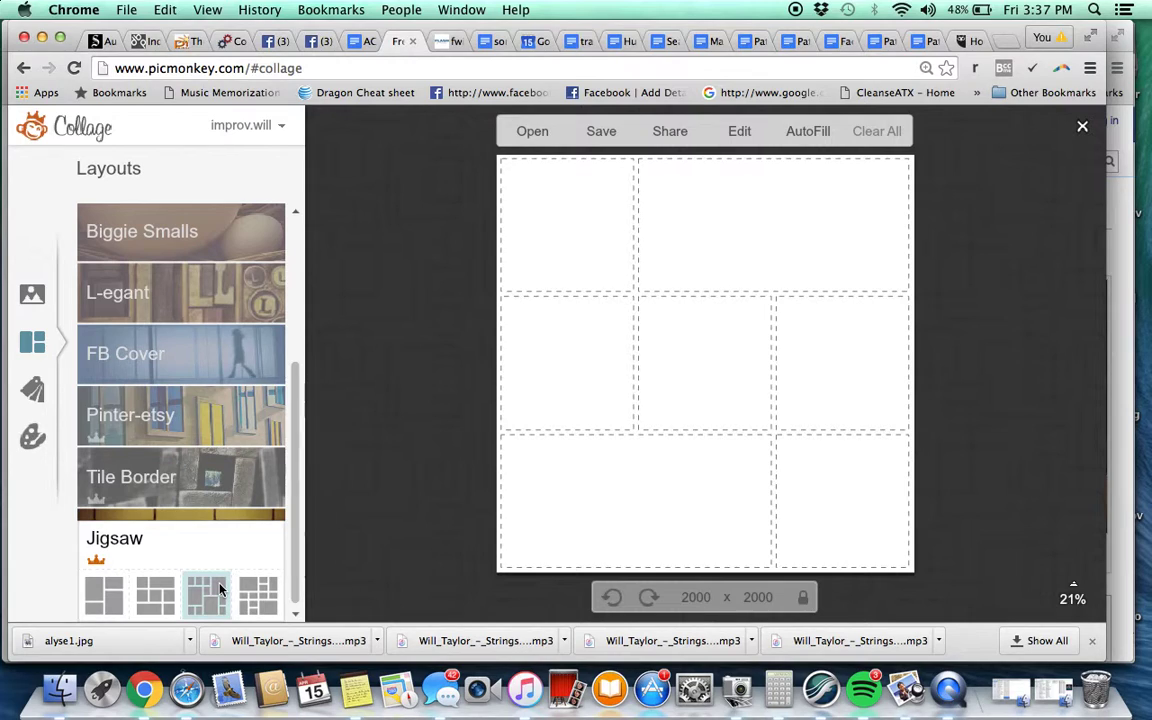
Apply the FB Cover layout with six small cells and resize it to 1920 × 1080
click(175, 355)
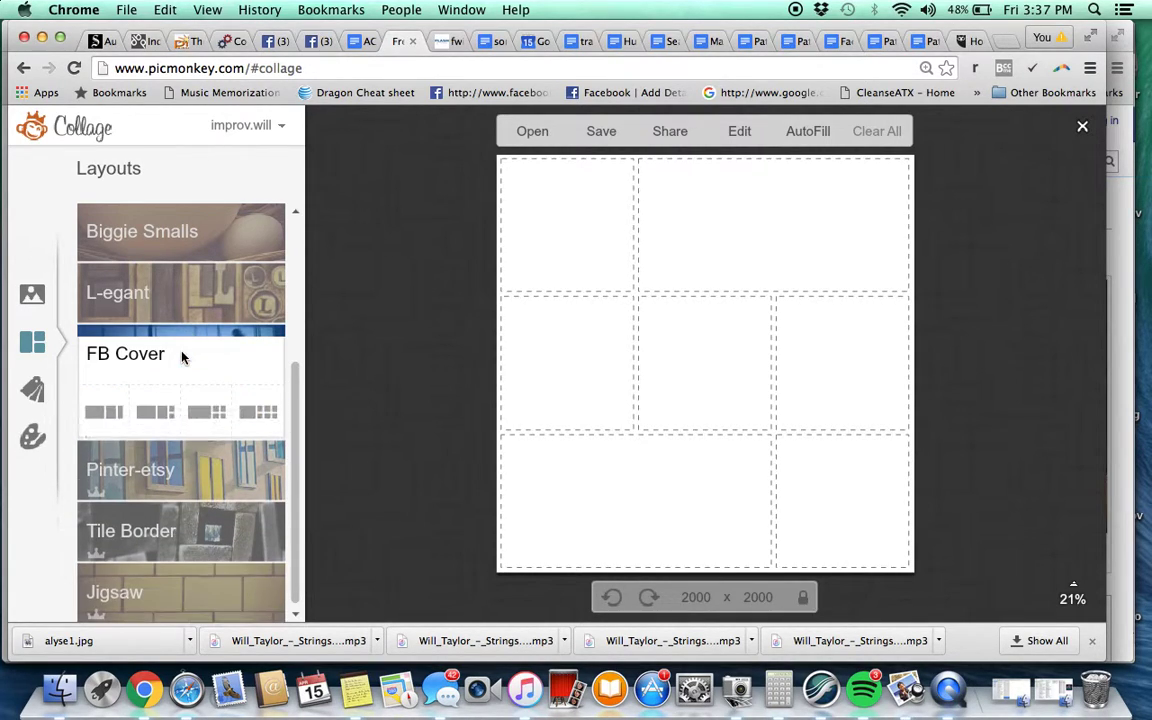
click(253, 420)
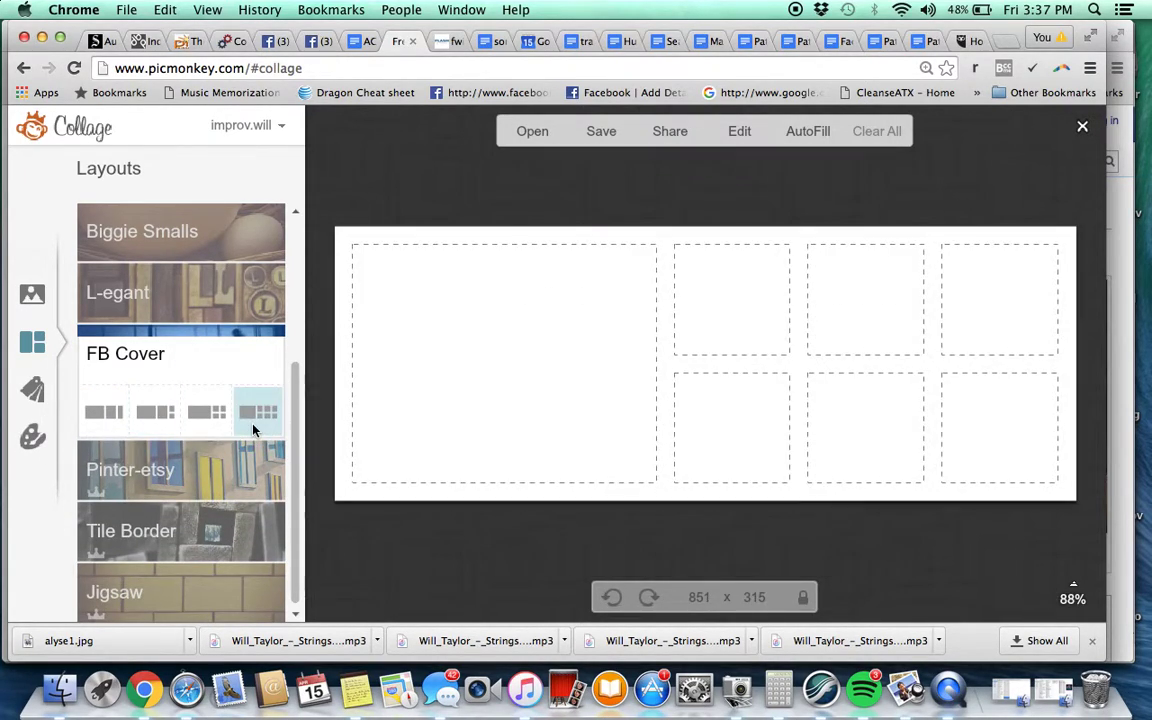
click(693, 597)
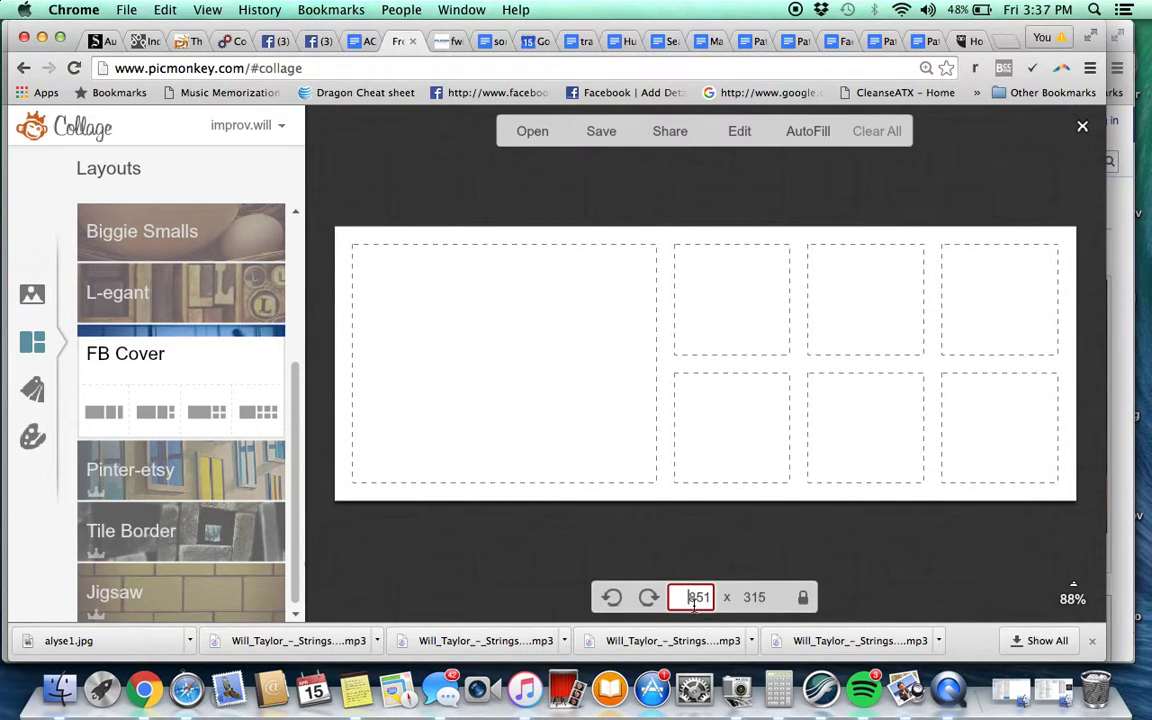
drag(689, 597, 761, 595)
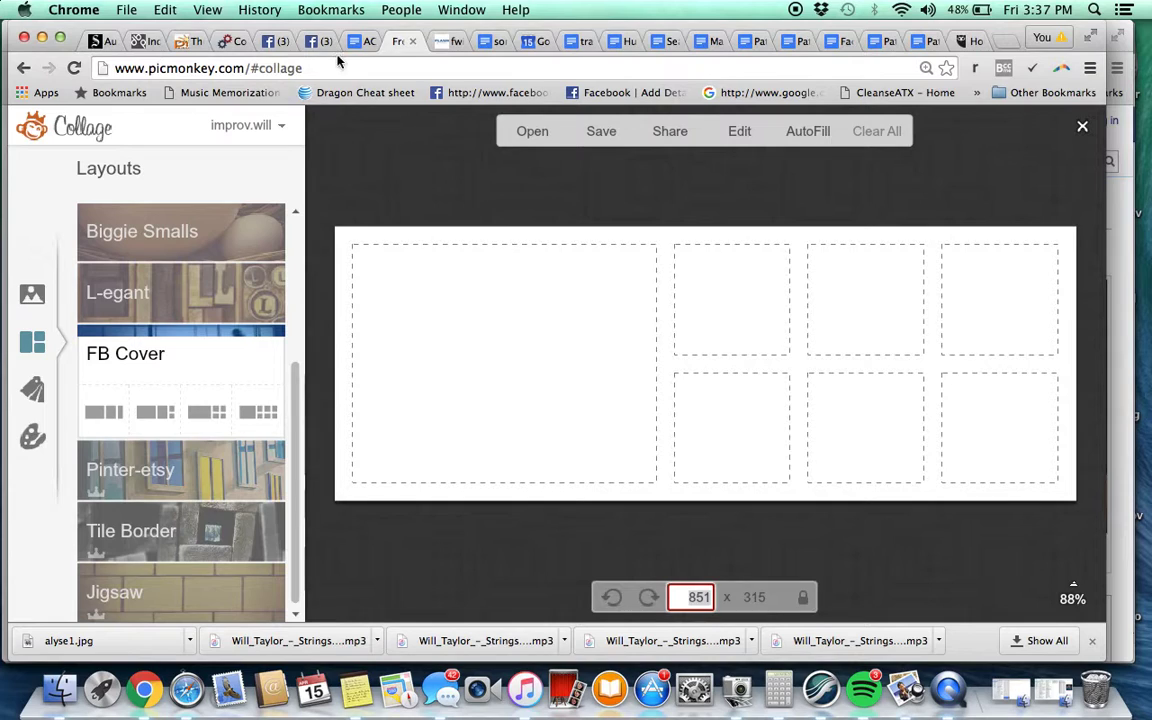
click(313, 40)
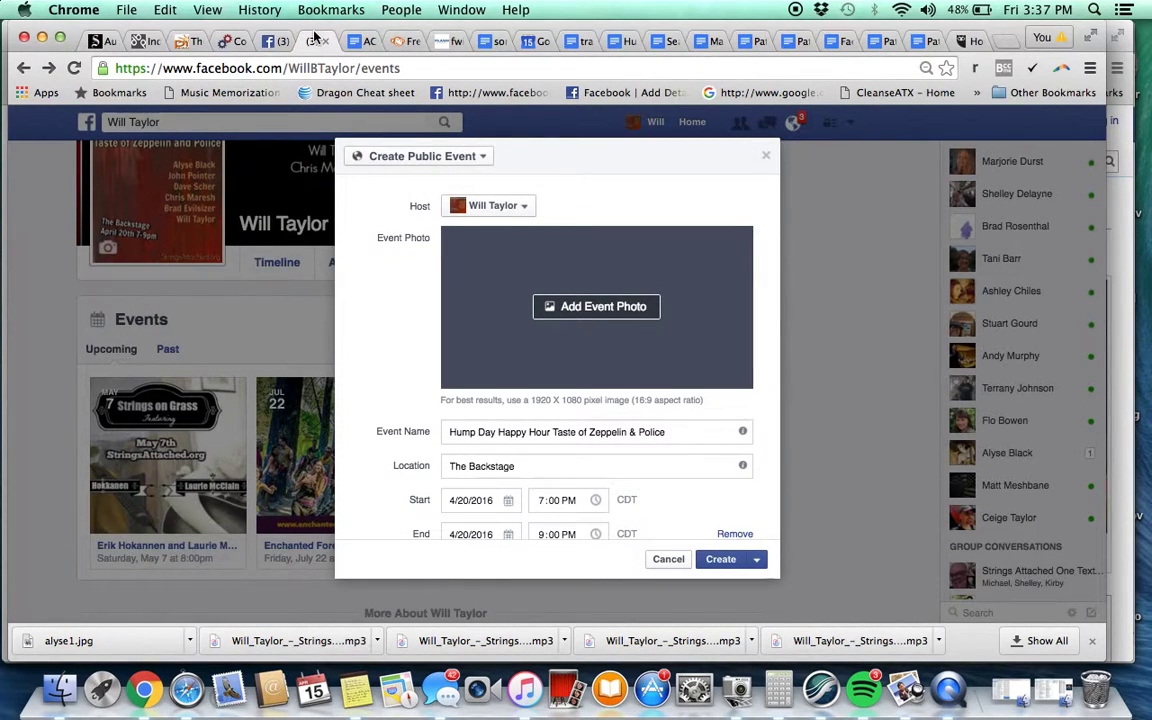
click(408, 41)
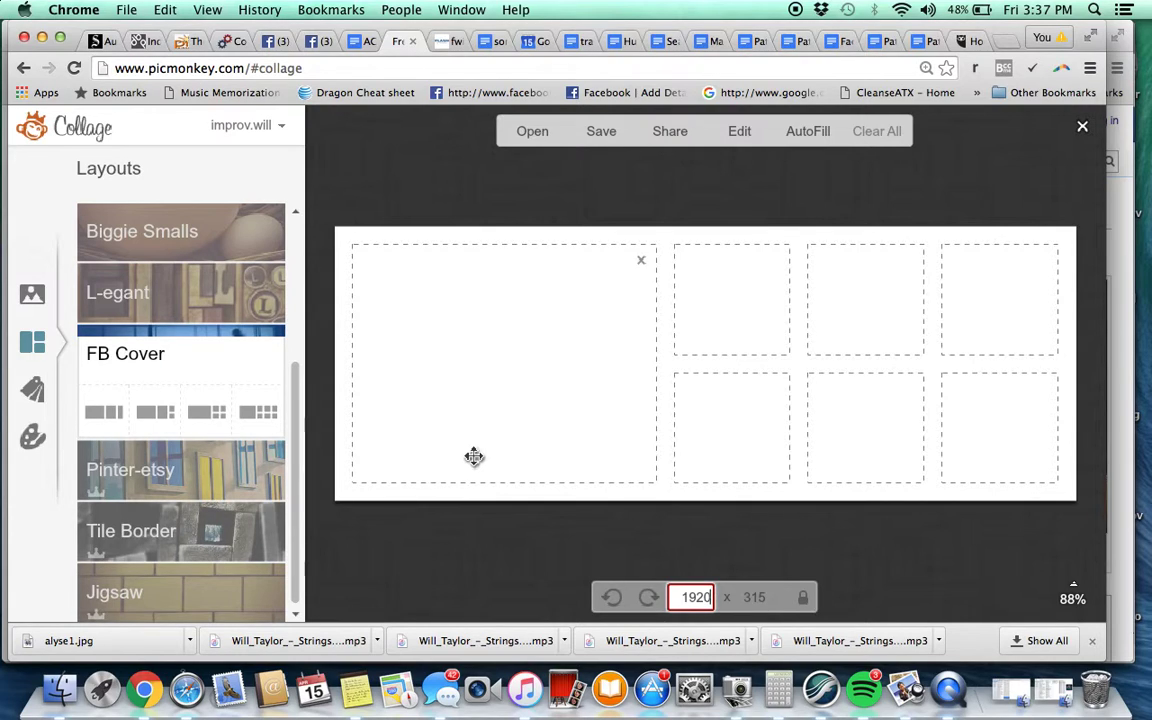
key(Tab)
text(1080)
key(Return)
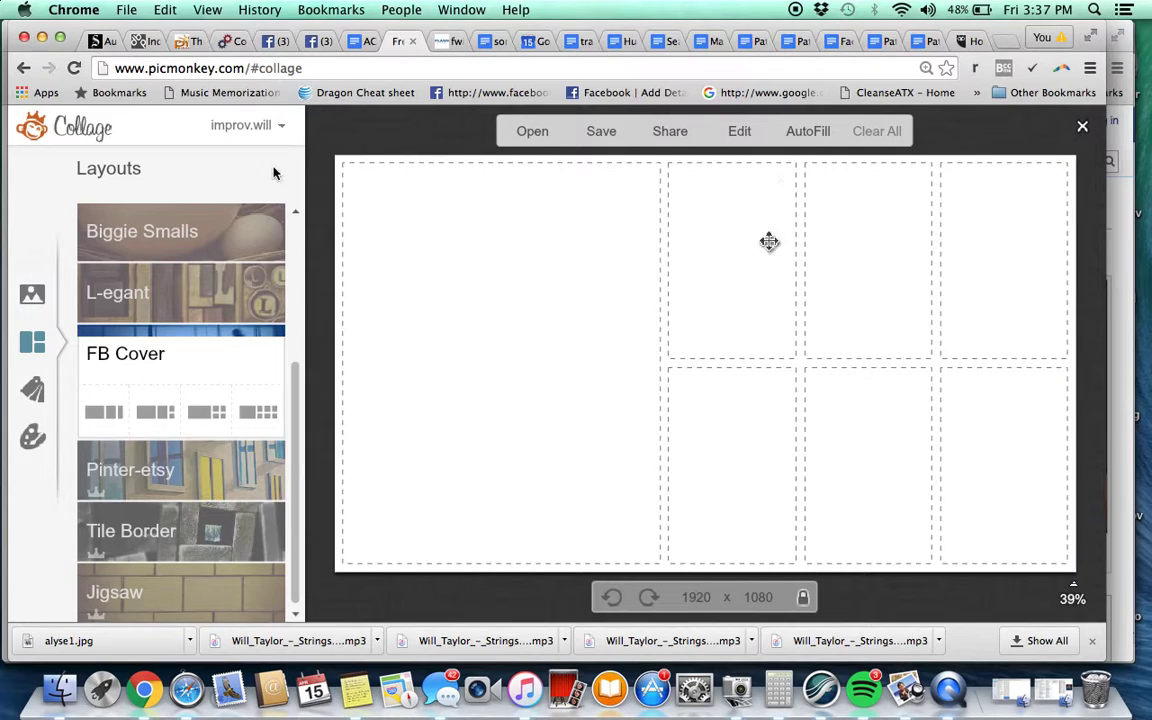
click(32, 293)
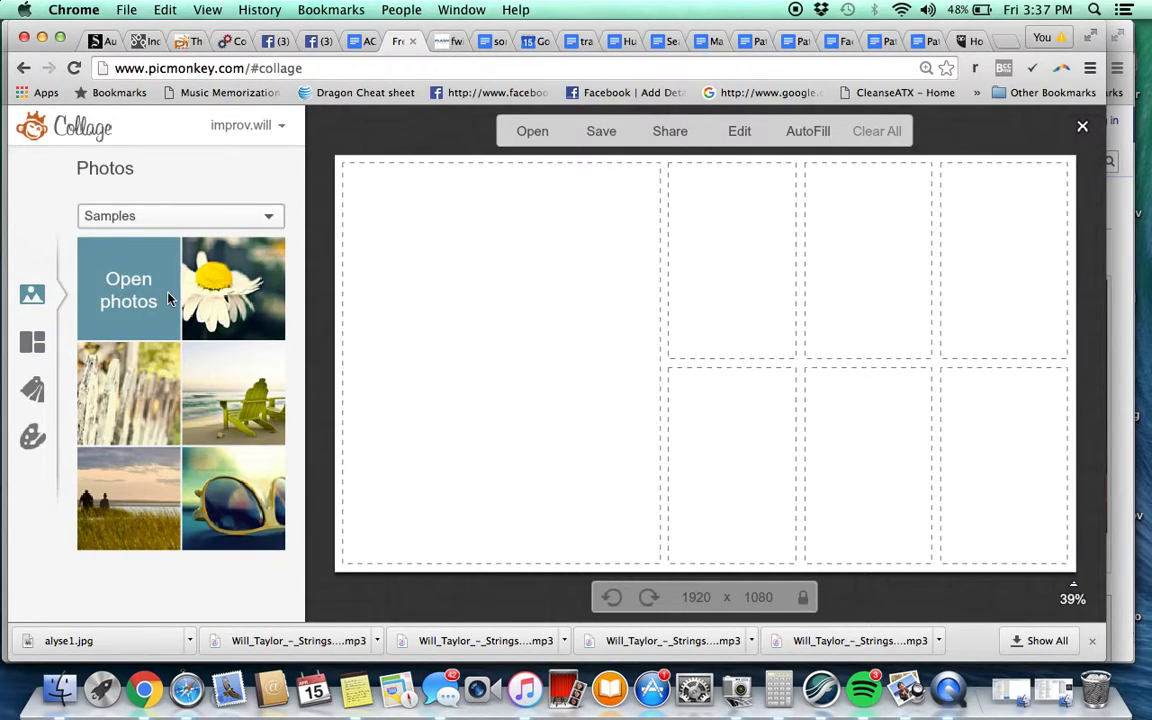
Retry loading own and sample photos into the collage, then dismiss the loading error
click(170, 298)
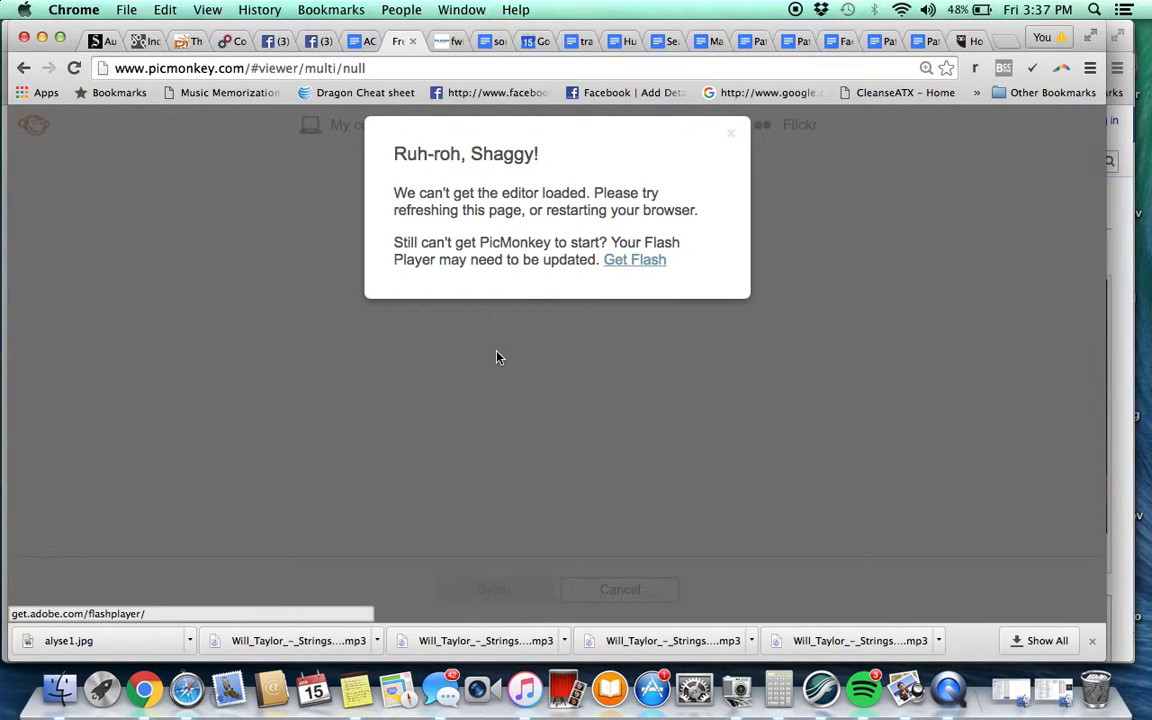
click(23, 68)
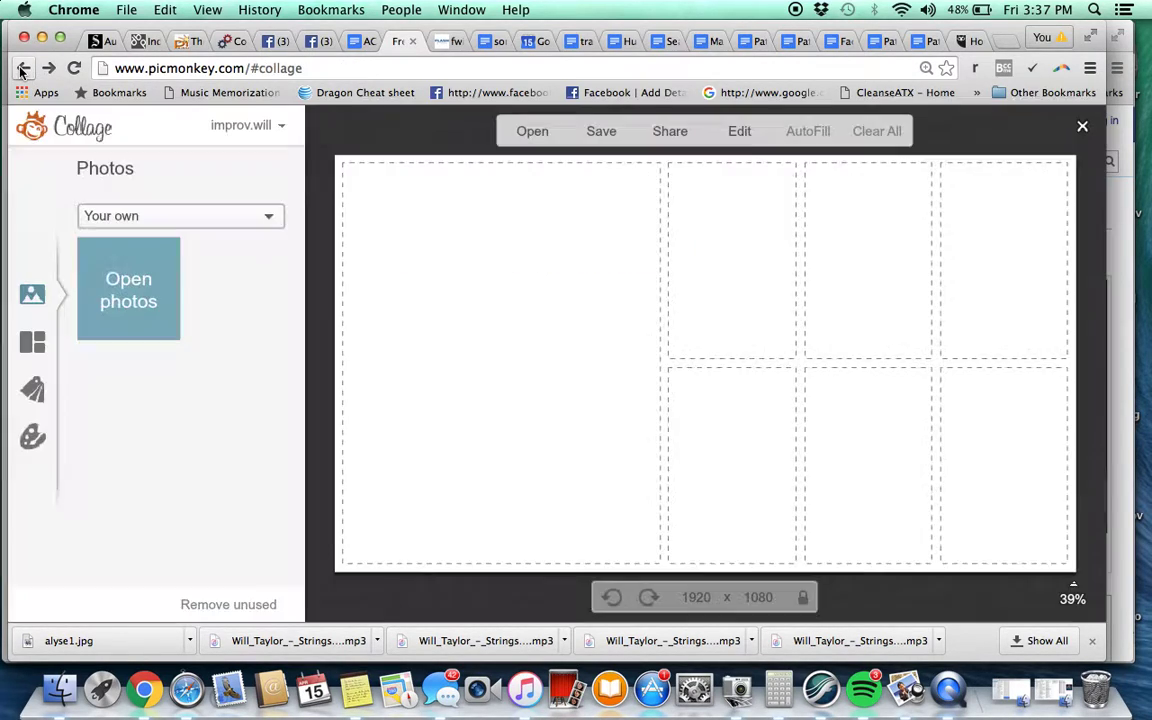
click(138, 289)
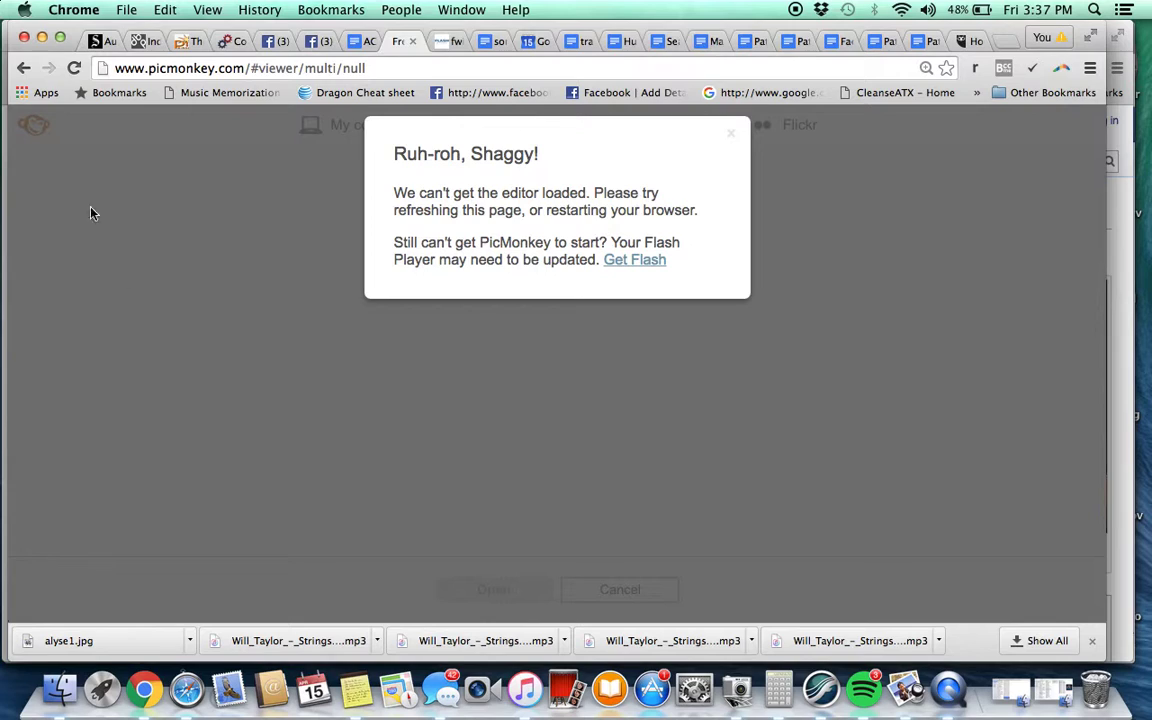
click(24, 70)
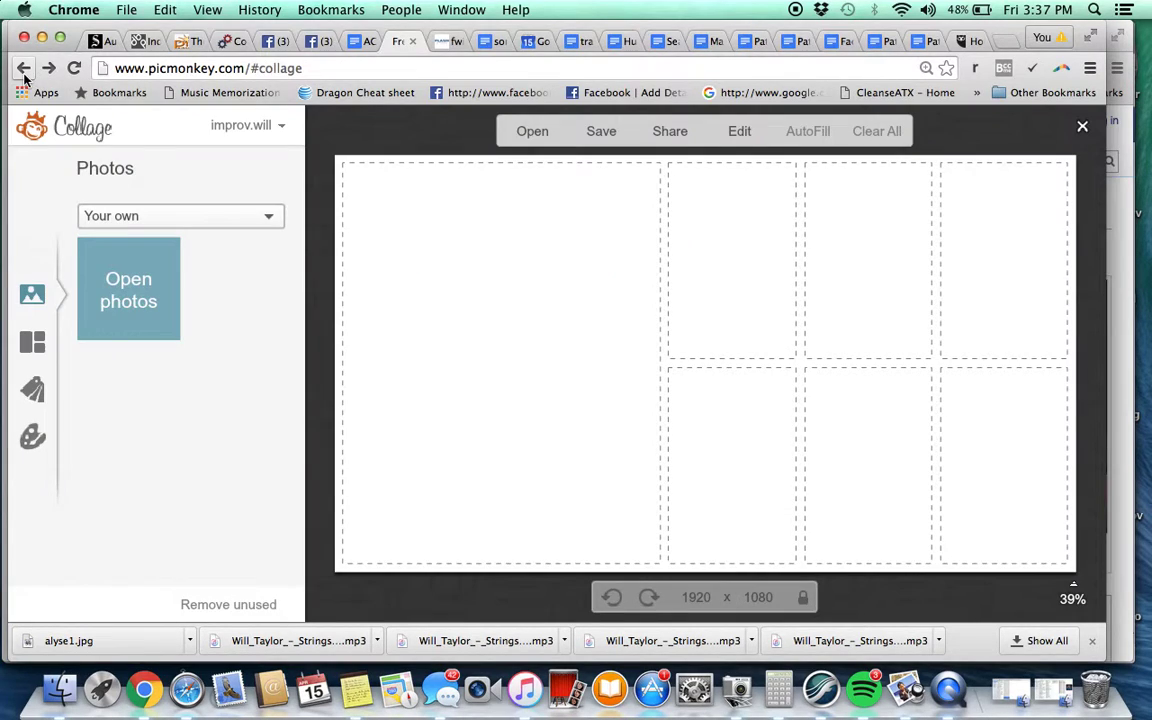
click(168, 220)
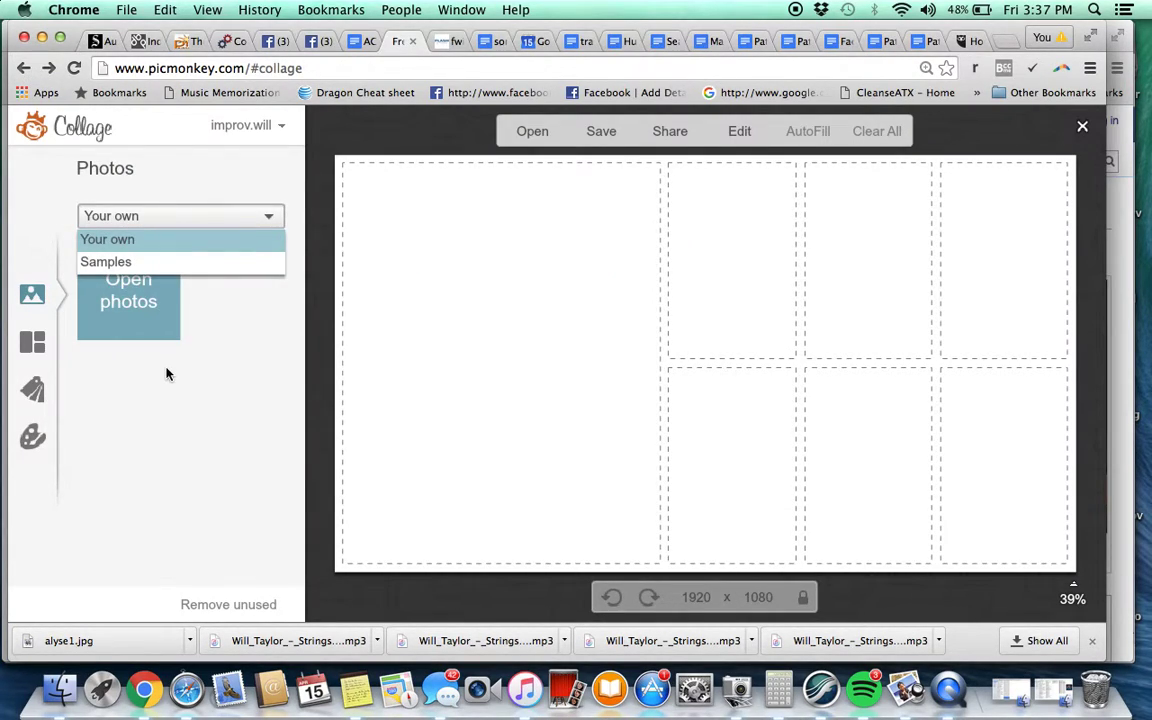
click(145, 261)
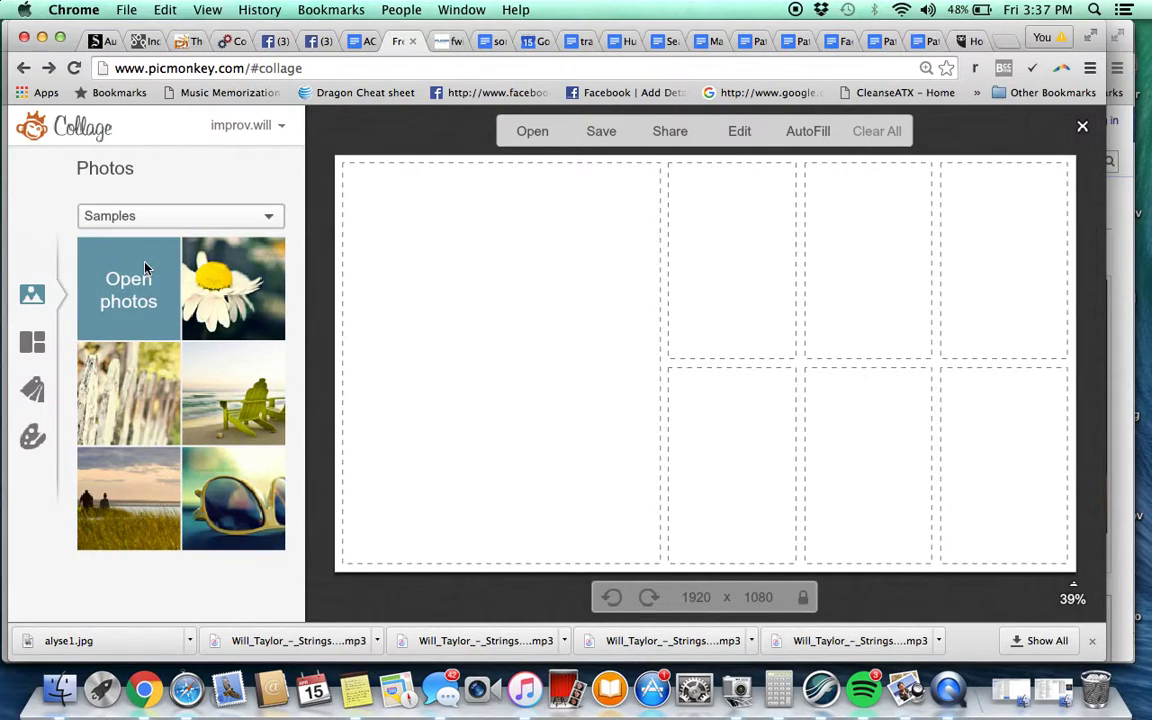
click(139, 219)
click(120, 240)
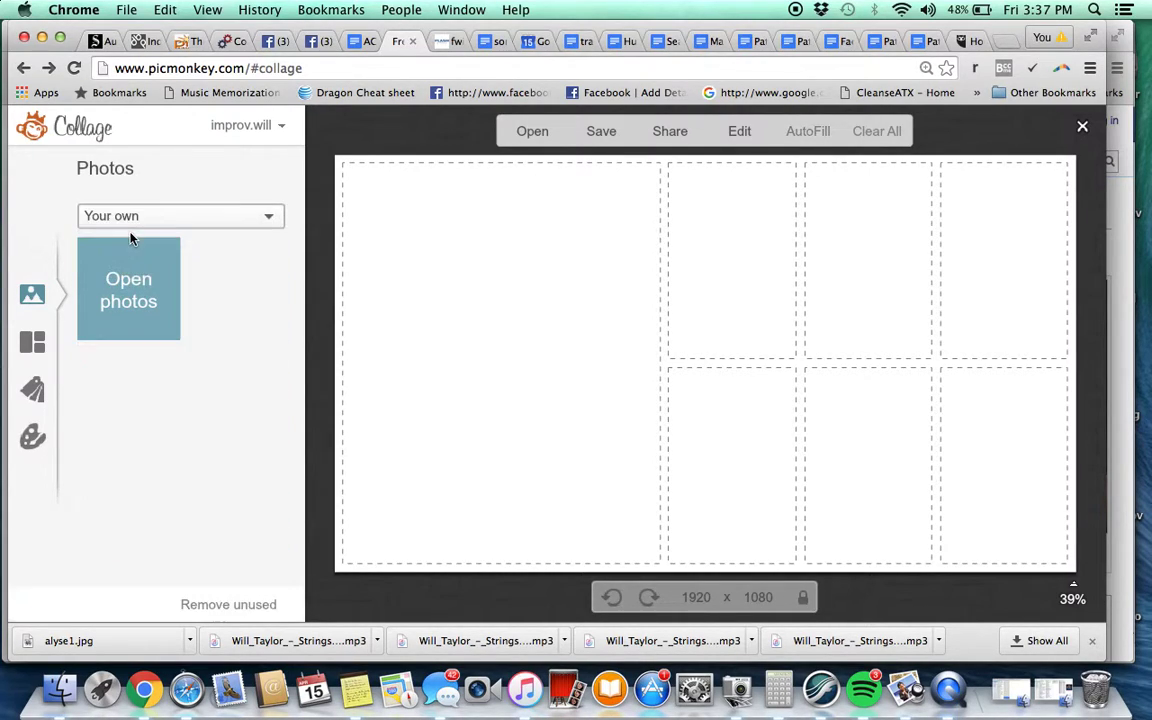
click(123, 291)
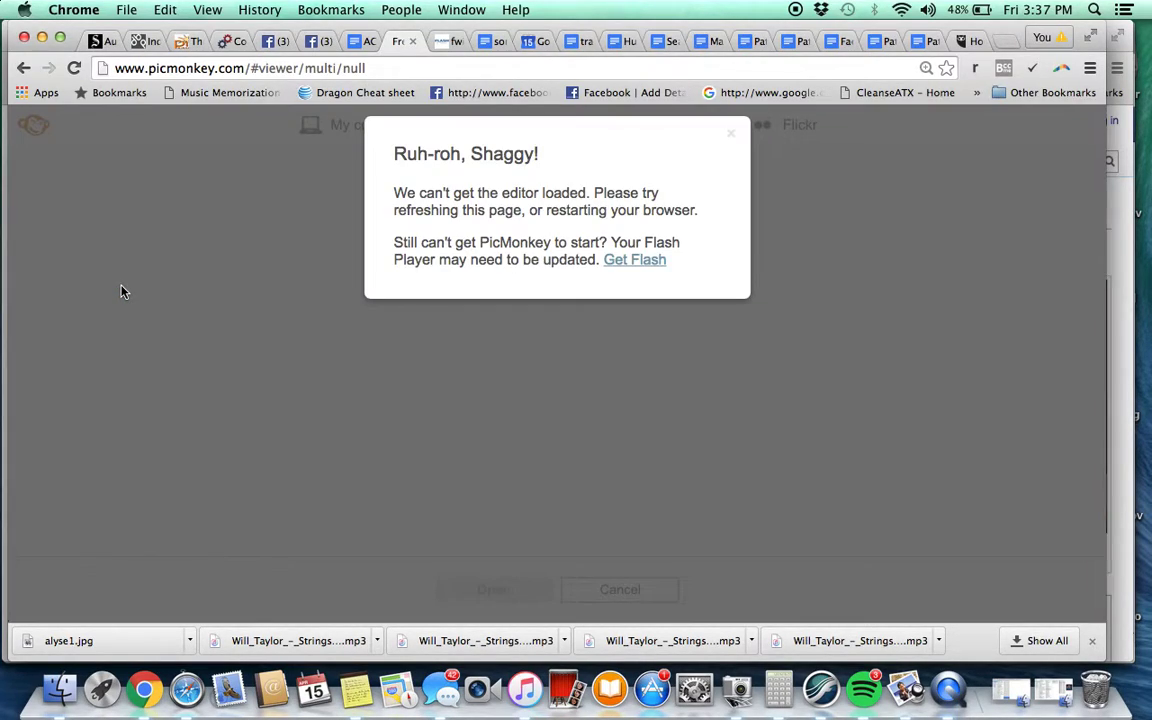
click(731, 134)
Strip the viewer part from the address and leave the editor for the PicMonkey home page's Collage options
click(300, 68)
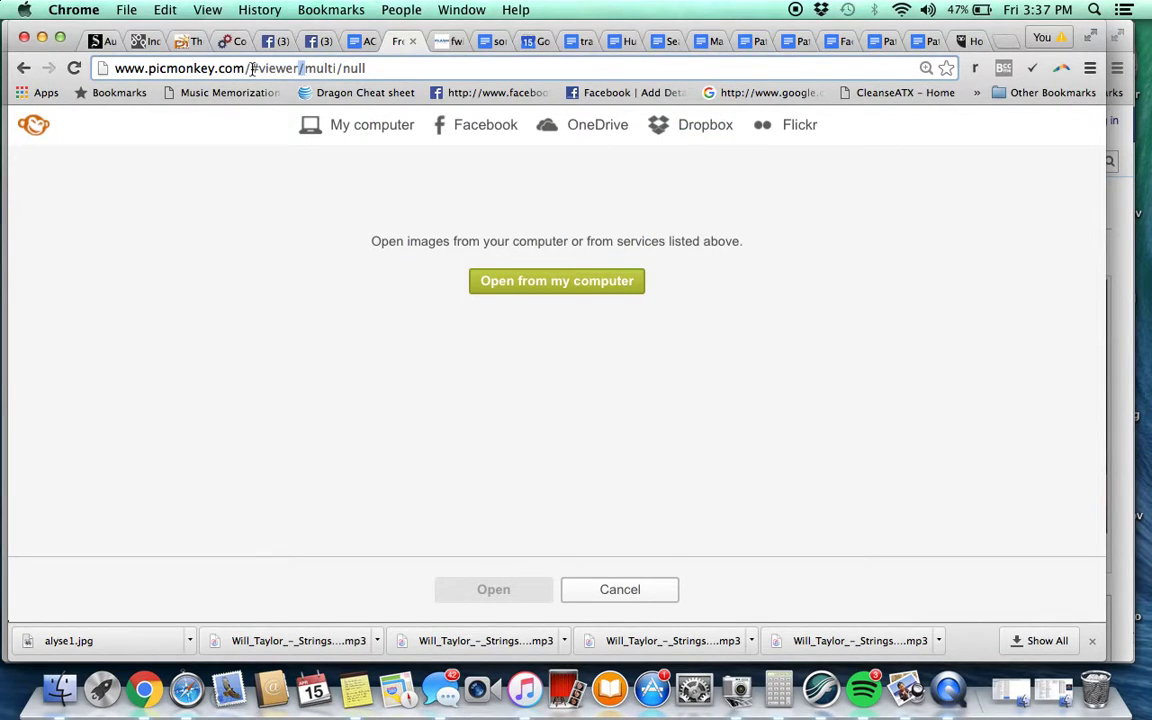
drag(252, 68, 368, 68)
key(BackSpace)
click(593, 109)
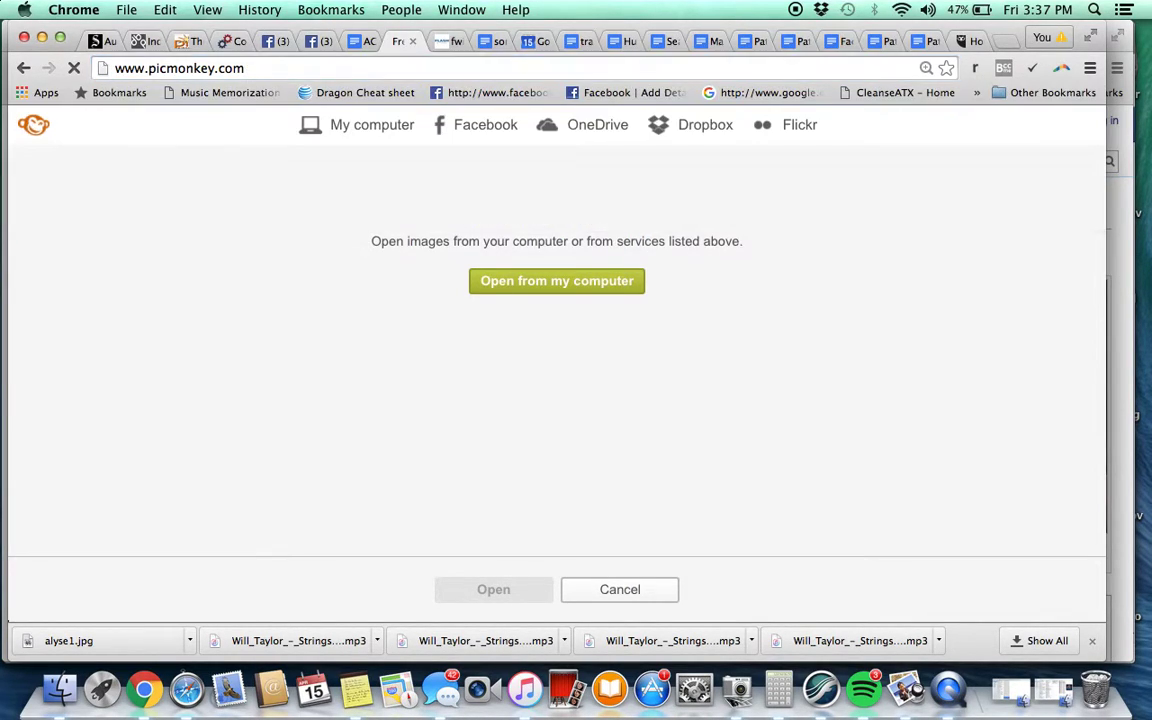
click(730, 264)
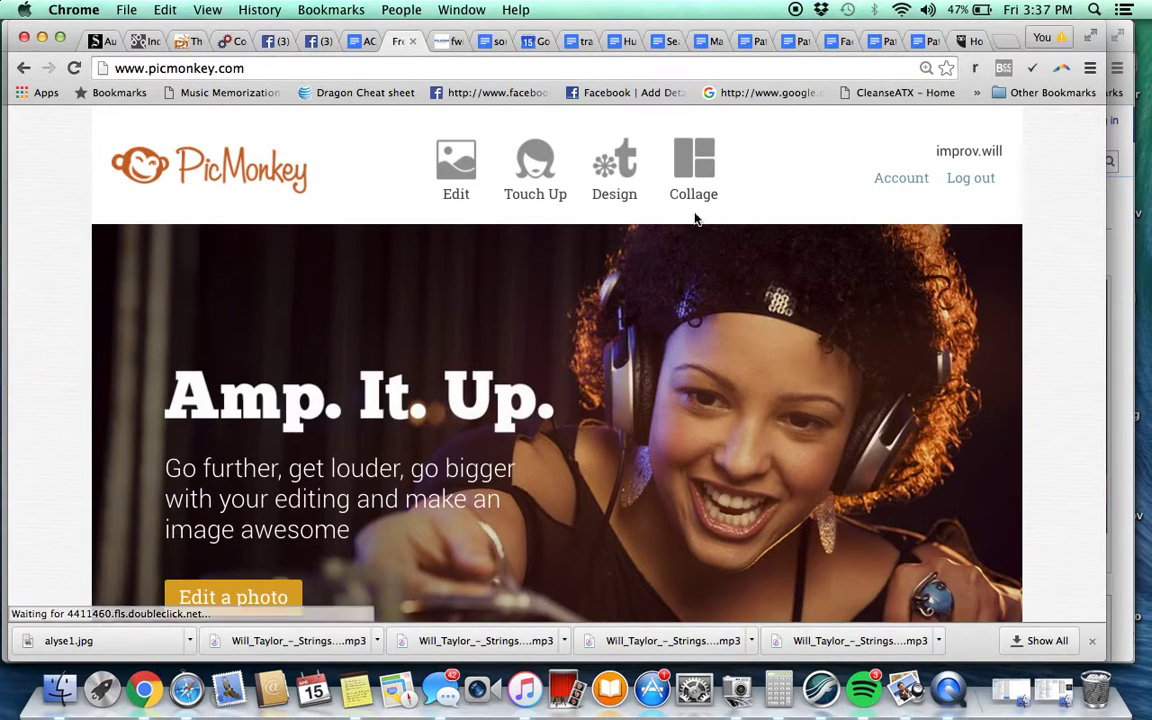
mouse_move(733, 190)
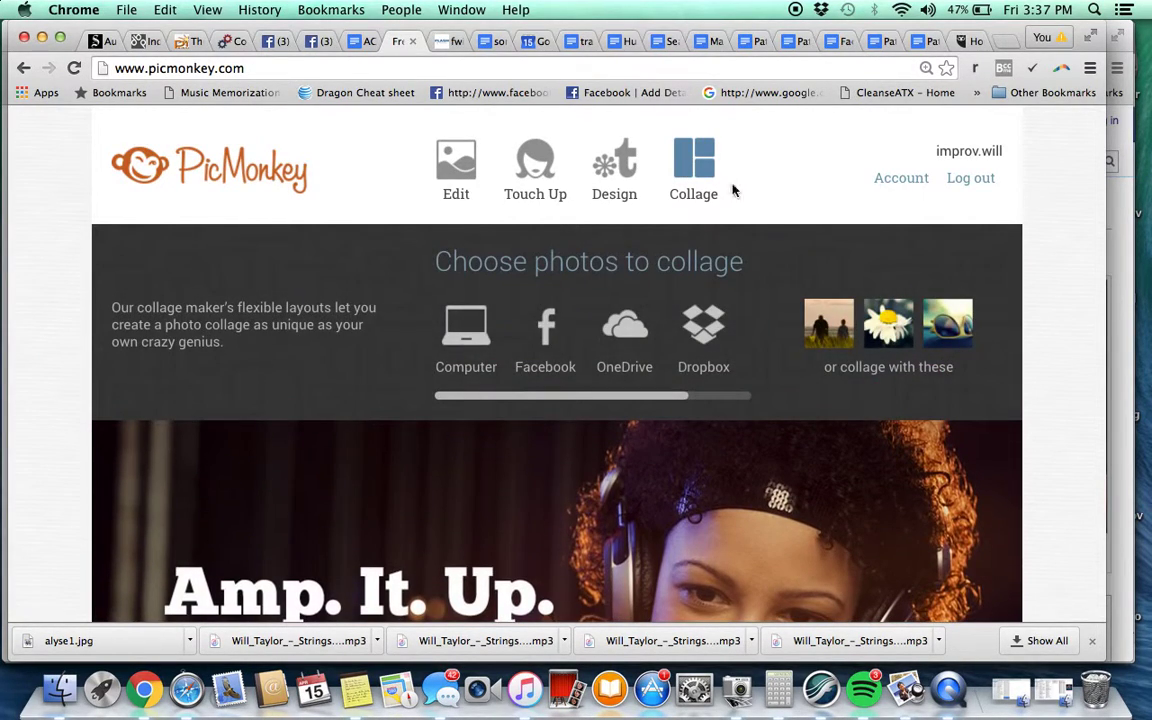
Load the light-trails drummer photo from Default Images > basic images into the collage
click(470, 342)
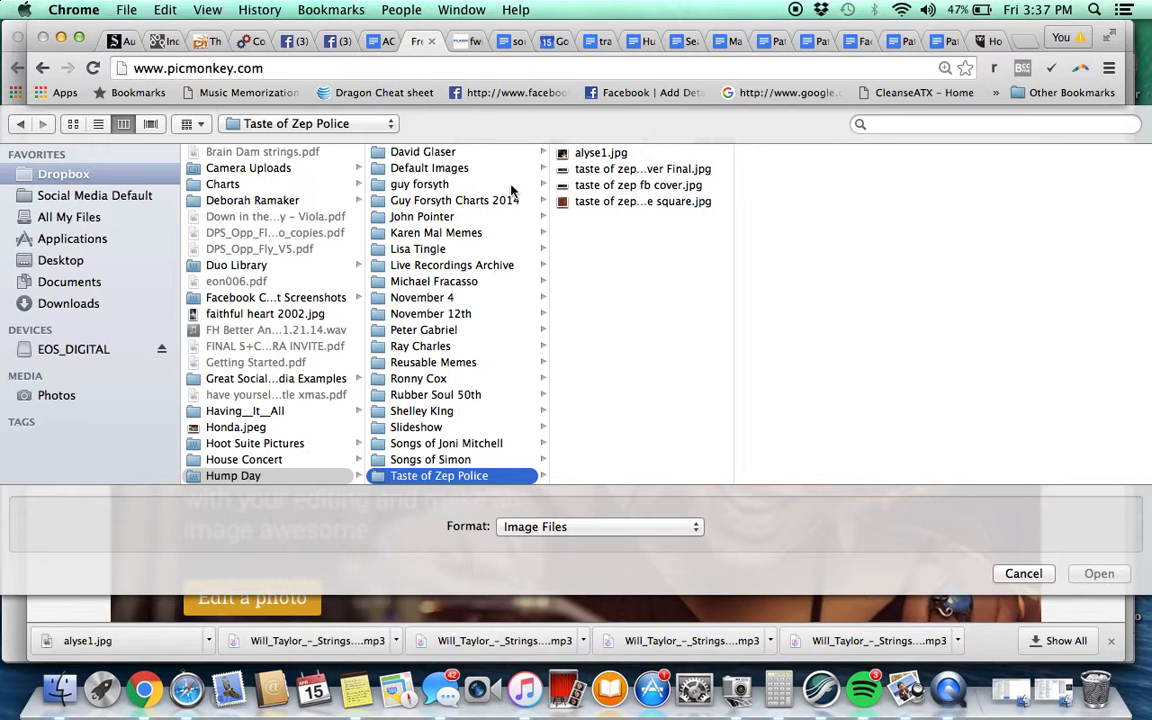
click(430, 167)
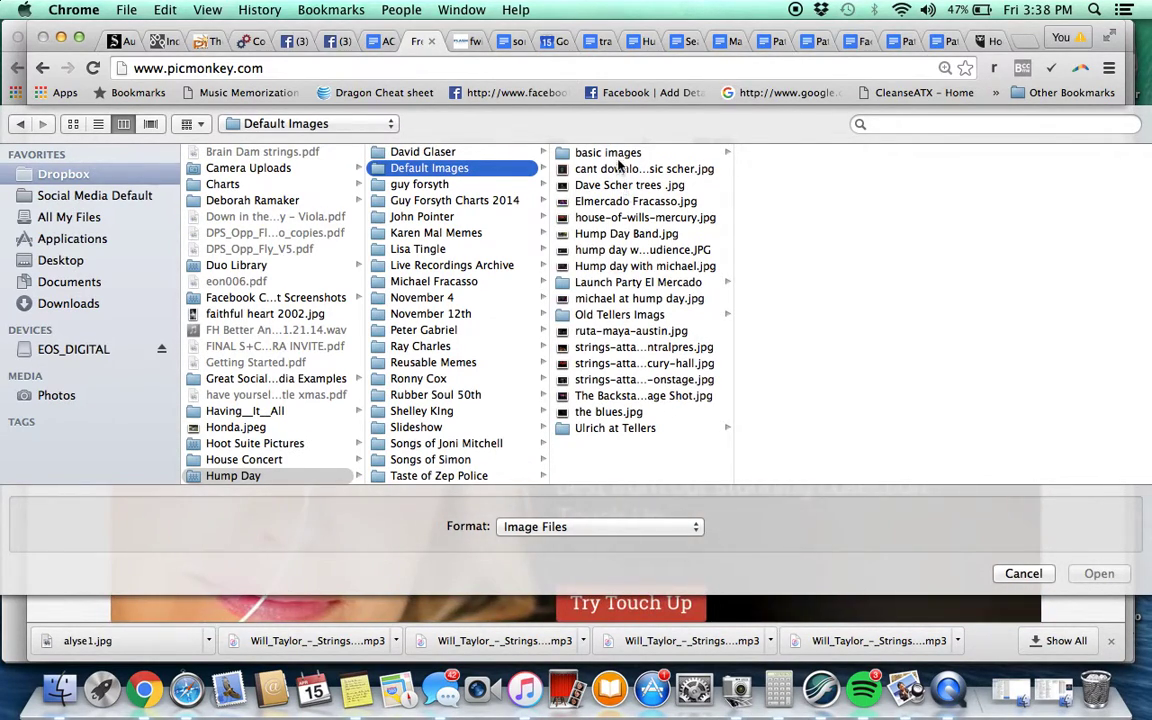
click(561, 152)
click(800, 236)
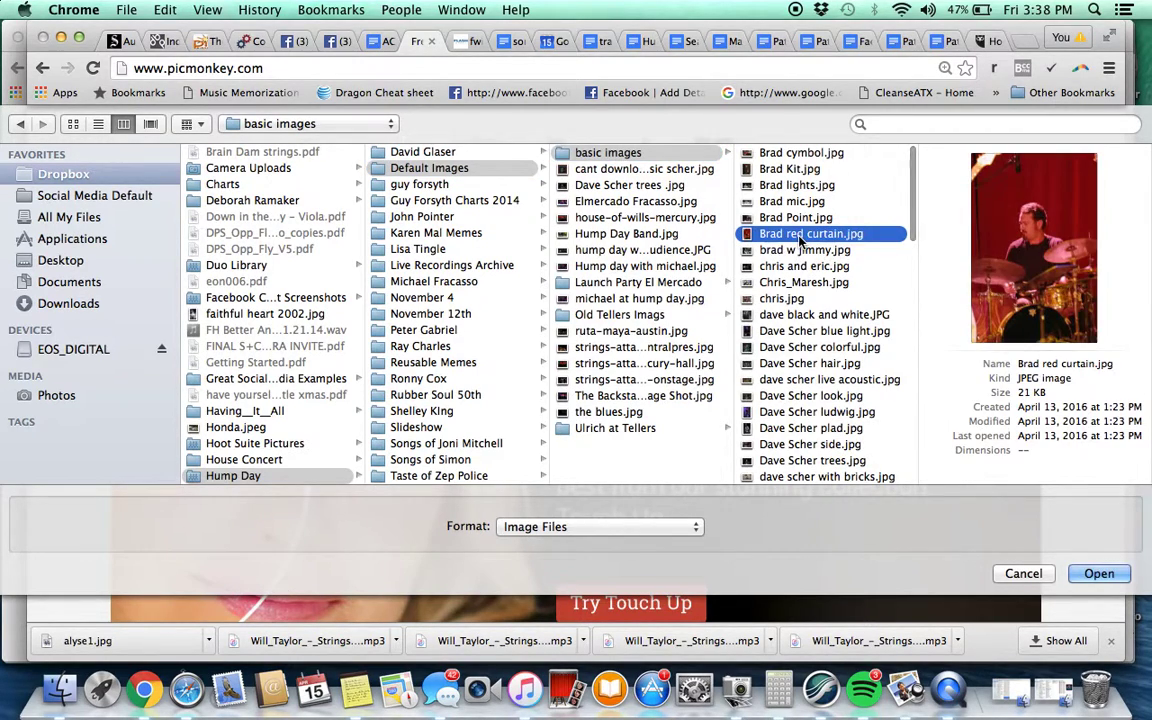
click(801, 171)
key(Down)
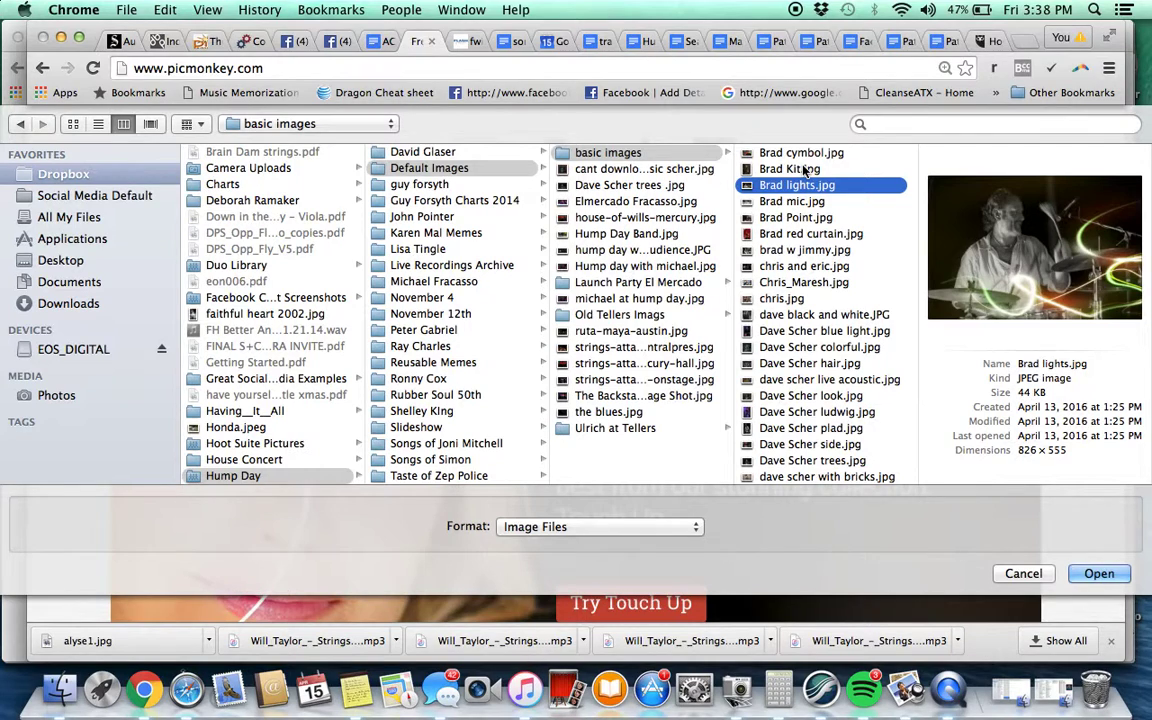
key(Return)
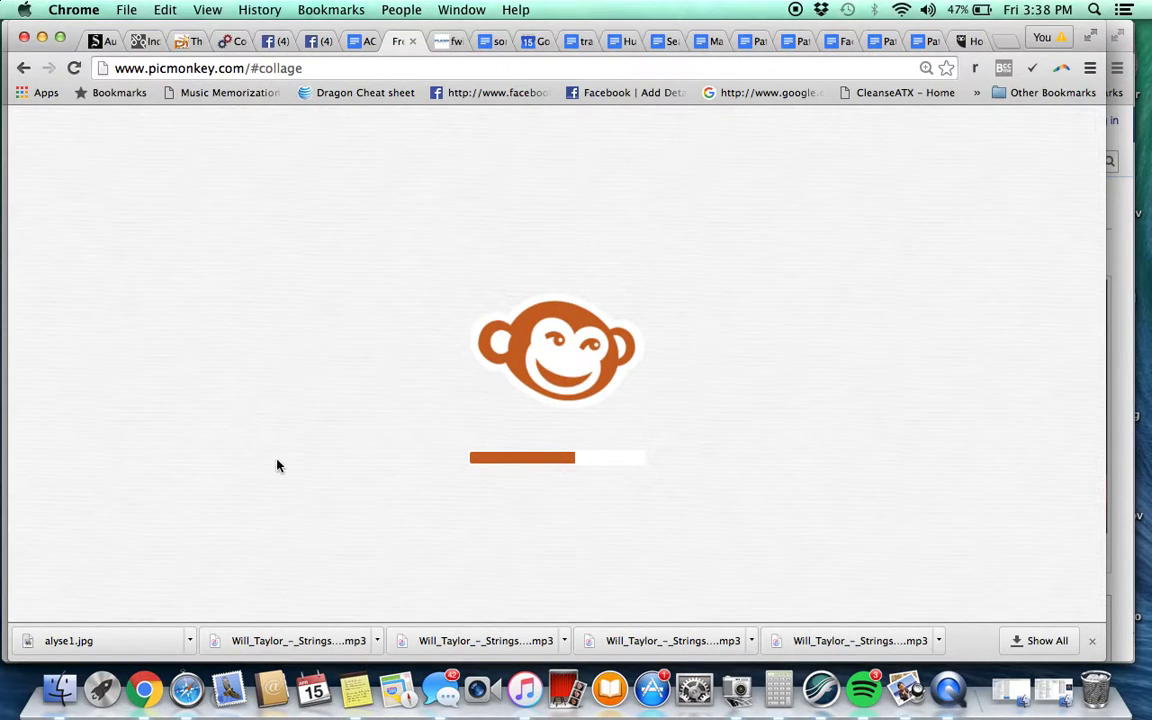
click(901, 9)
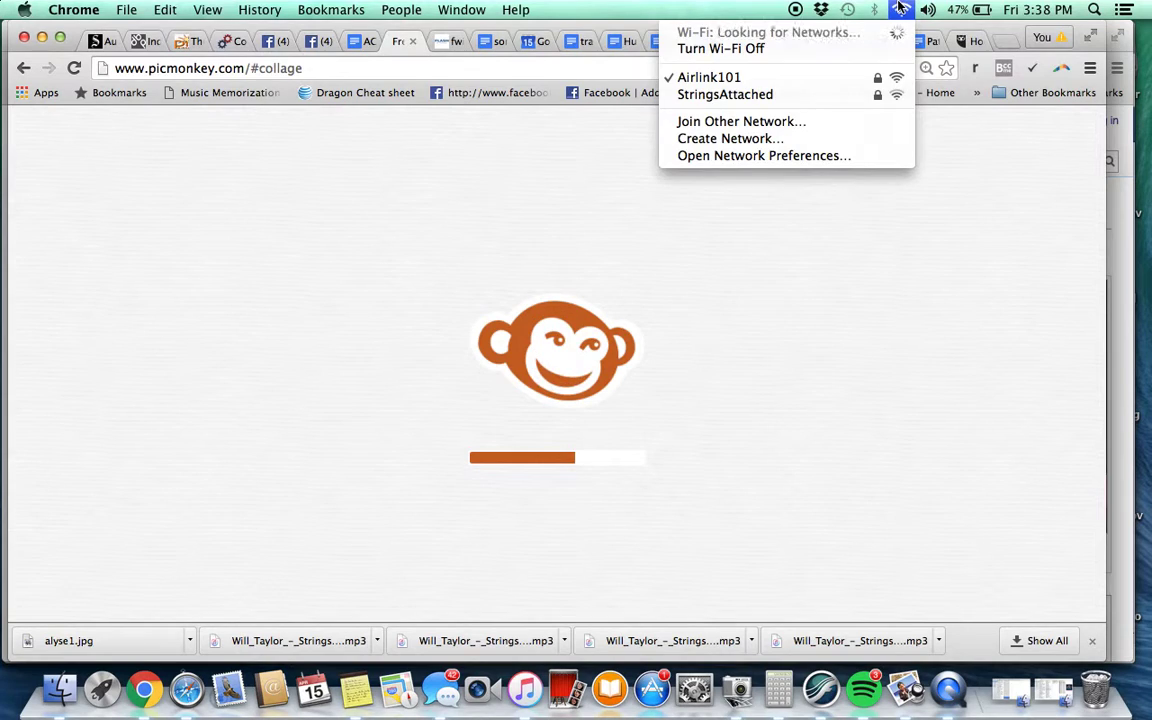
key(Escape)
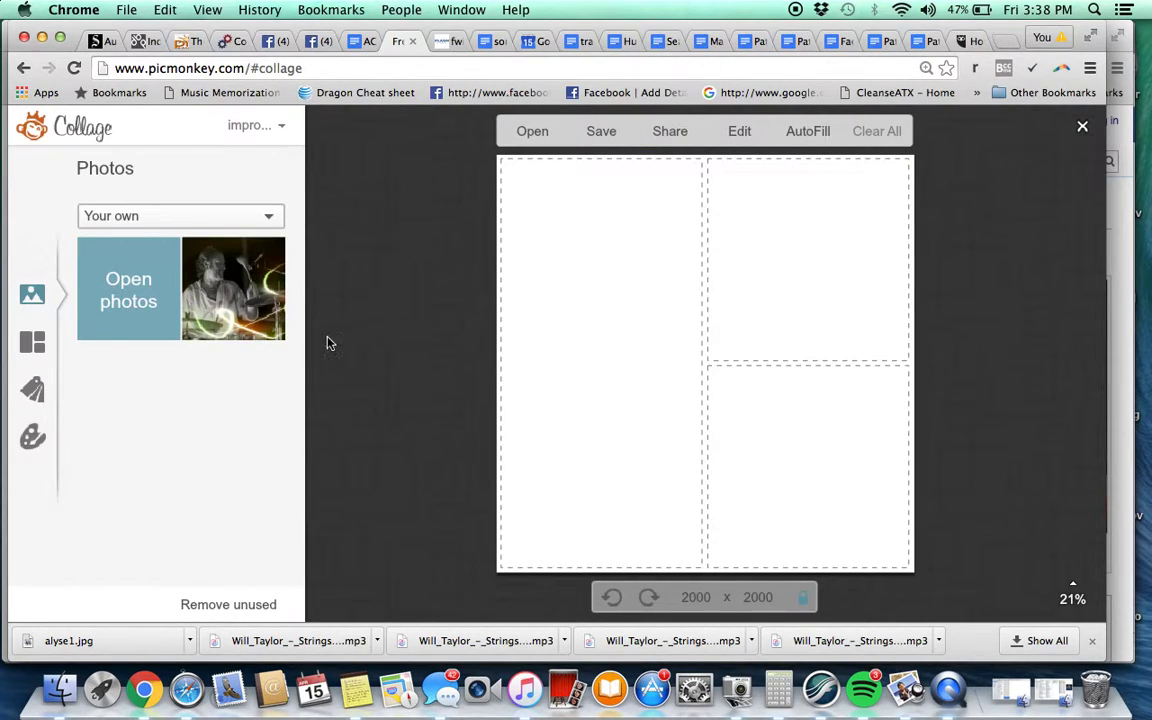
Compare neighbouring band photos in basic images and add another one to the collage
click(138, 302)
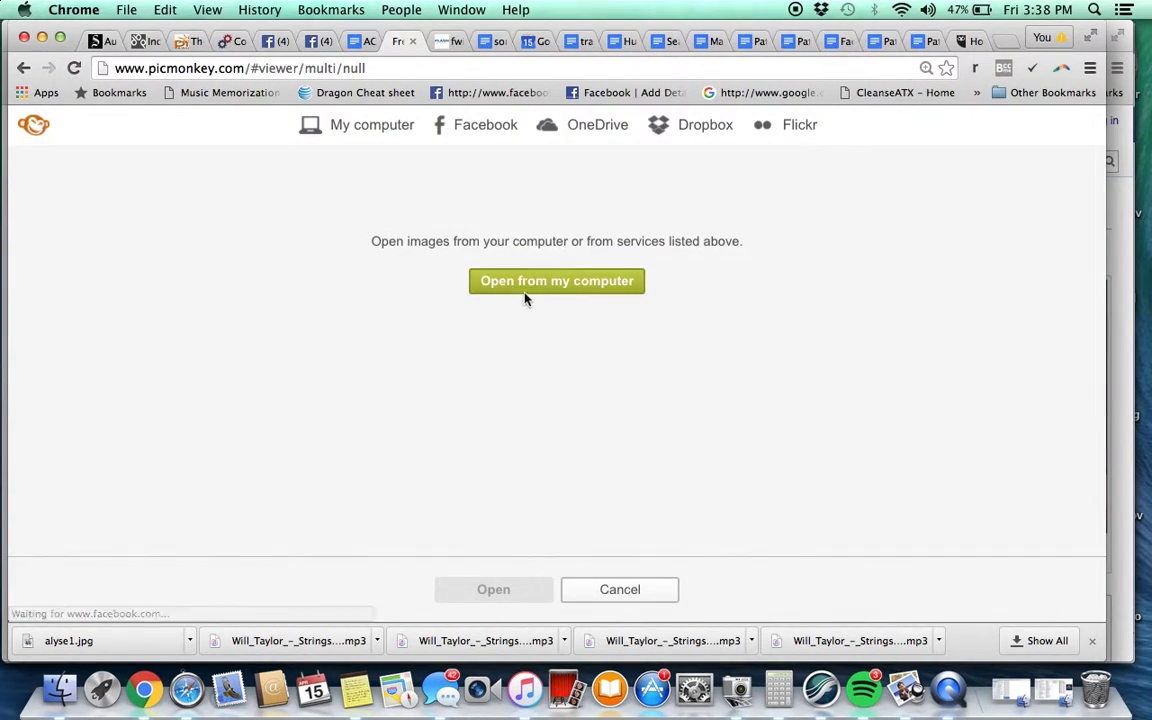
click(557, 283)
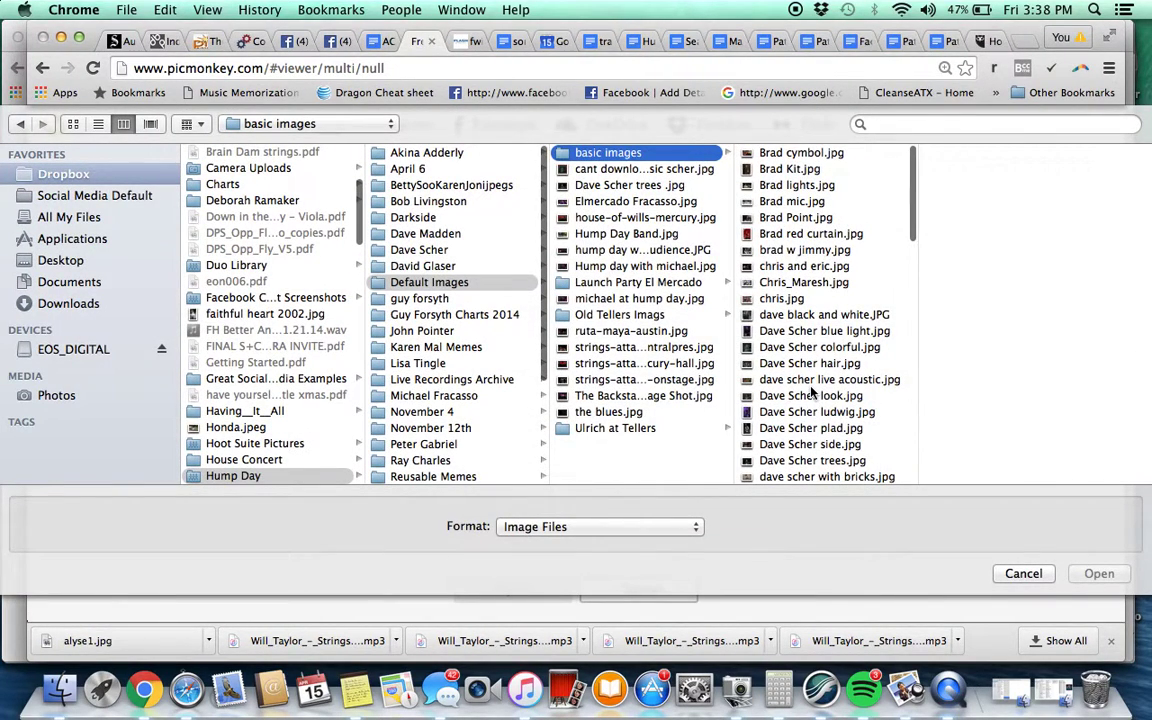
click(810, 394)
key(Down)
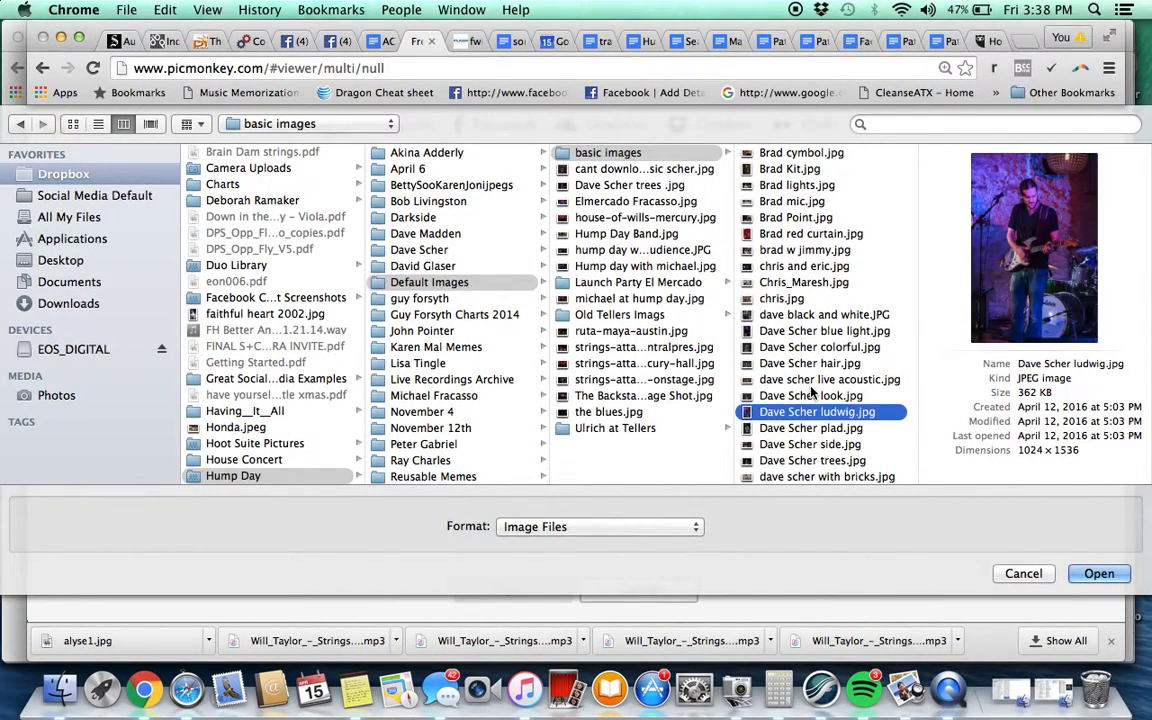
key(Up)
key(Up)
key(Up)
key(Up)
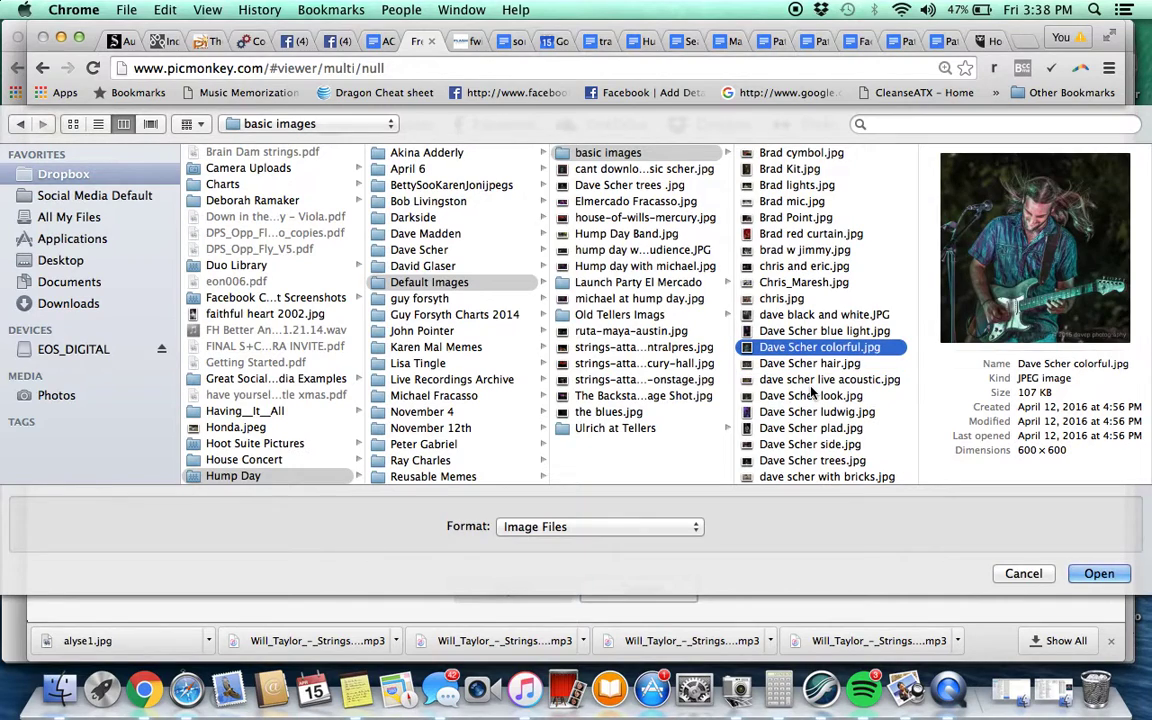
key(Return)
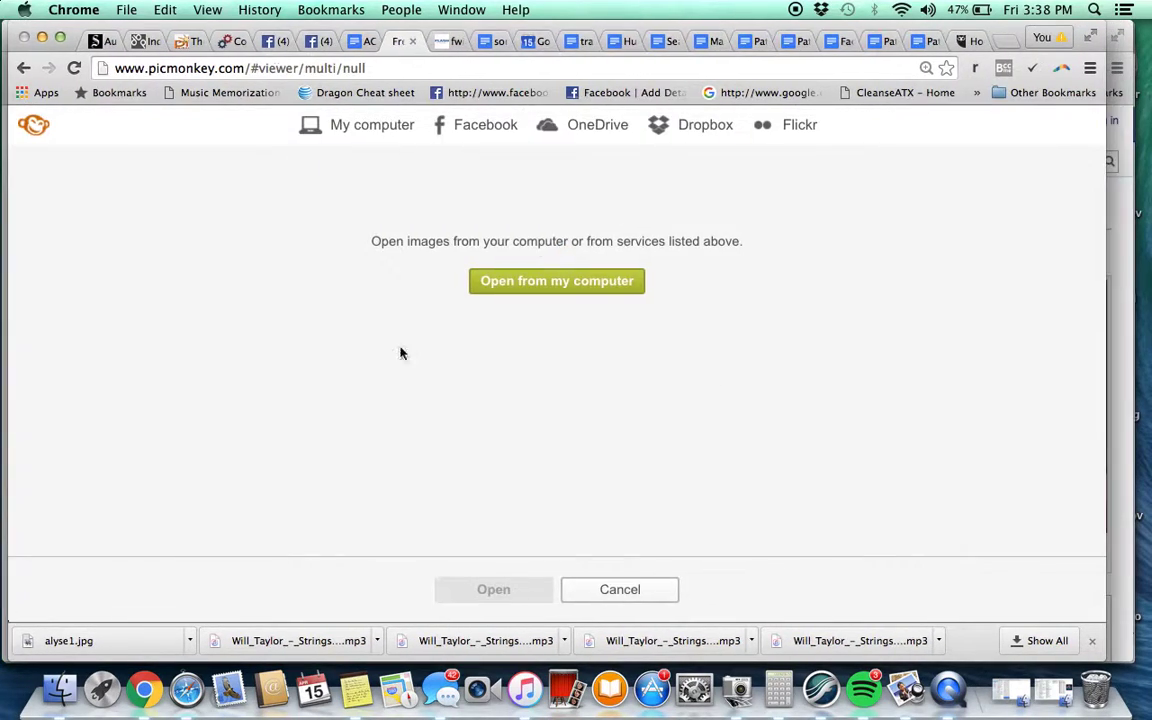
Add alyse1.jpg from the Taste of Zep Police folder to the collage photos
click(116, 275)
click(578, 292)
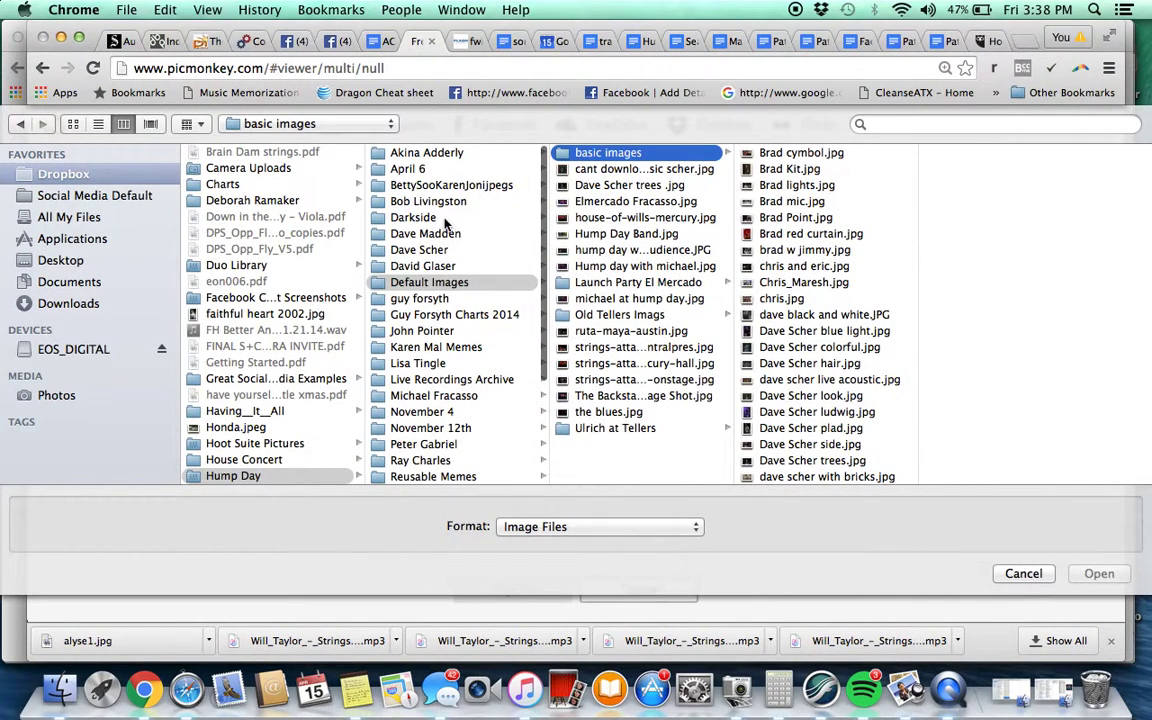
scroll(422, 330, down, 5)
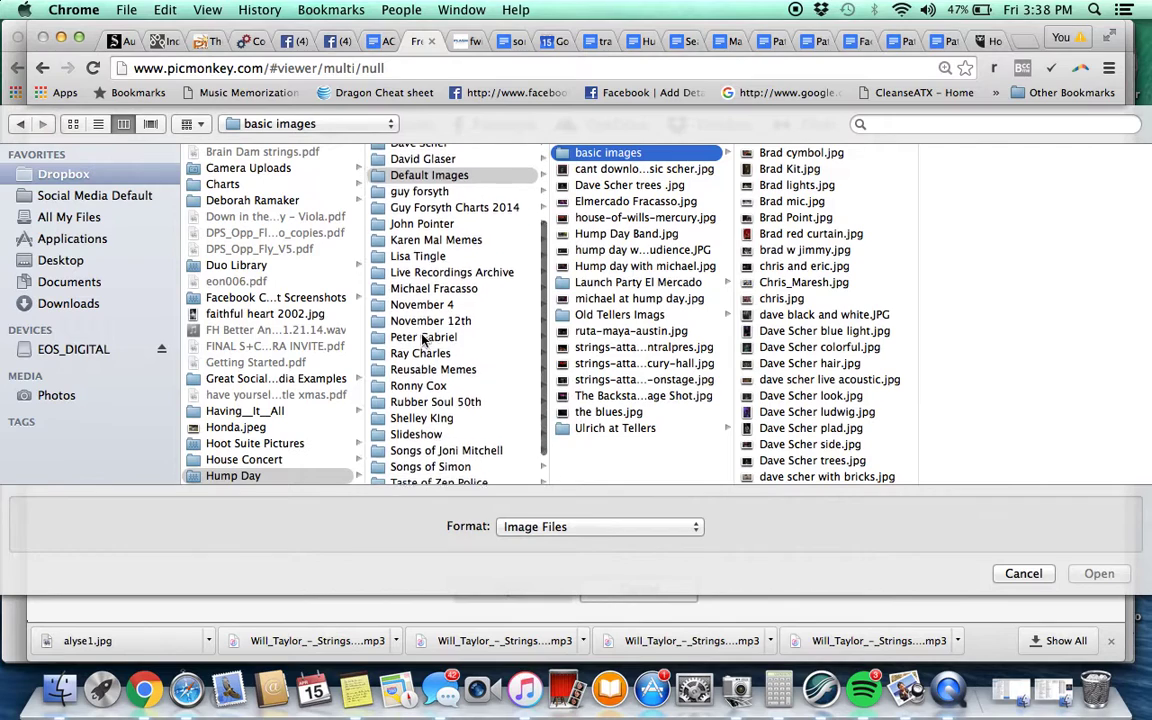
click(437, 457)
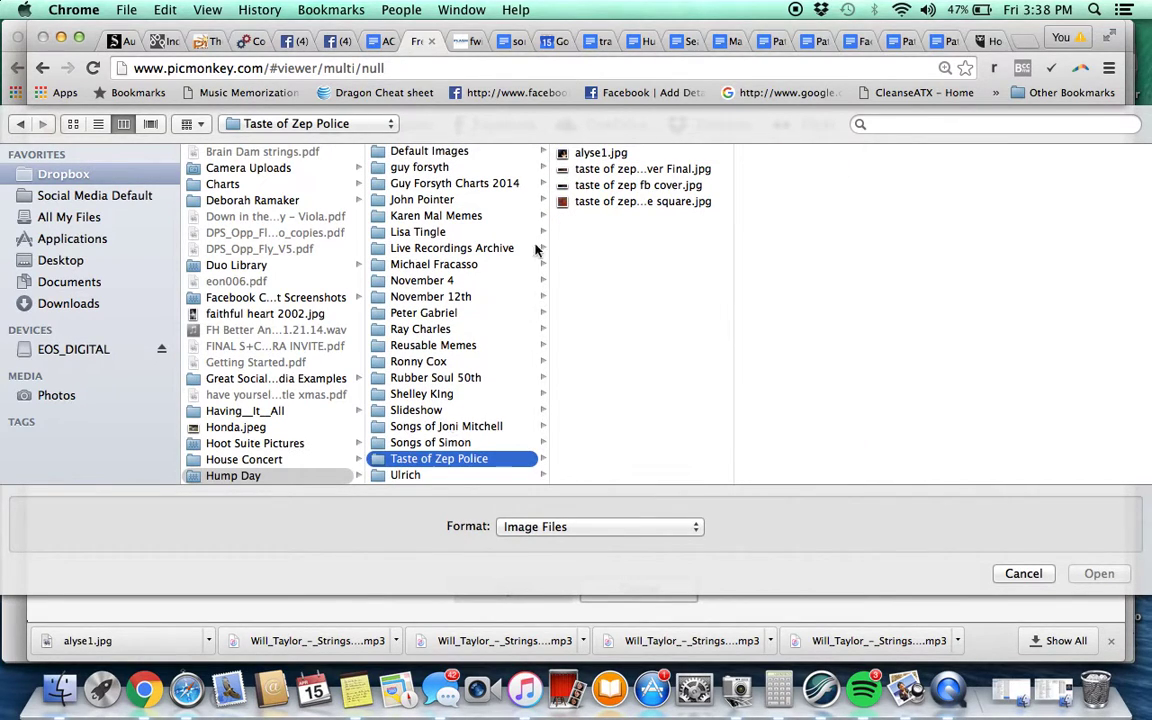
double_click(601, 154)
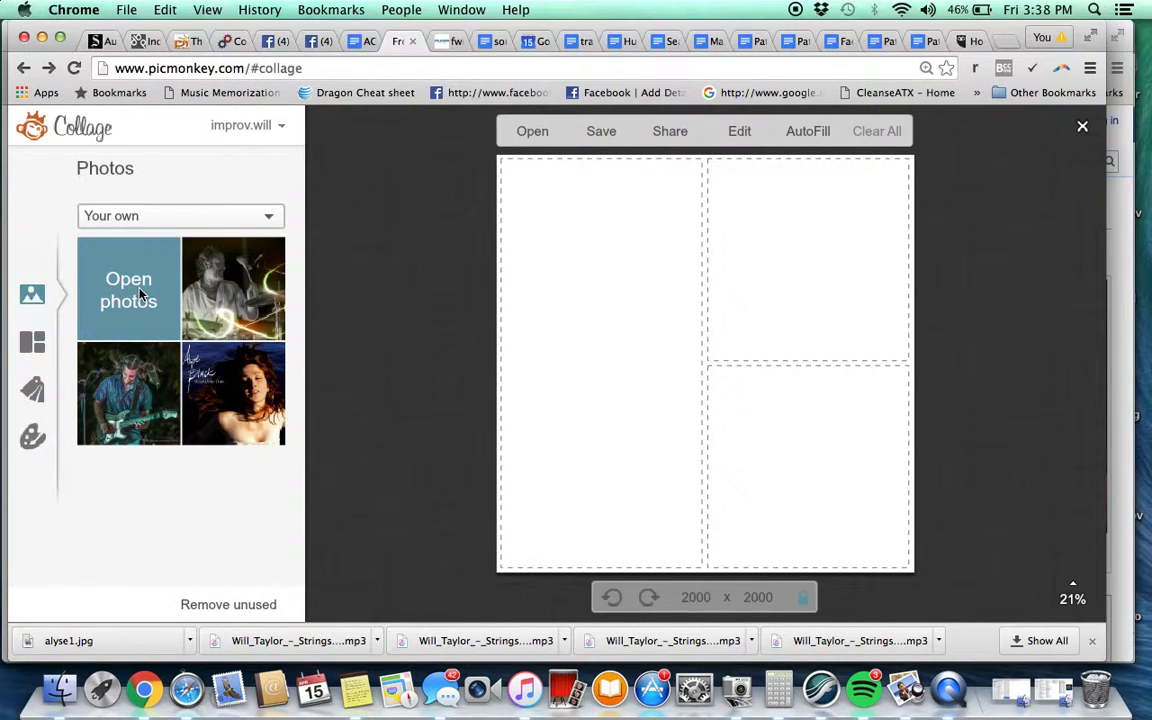
Add the guitarist photo from Default Images > basic images to the collage
click(125, 258)
click(577, 290)
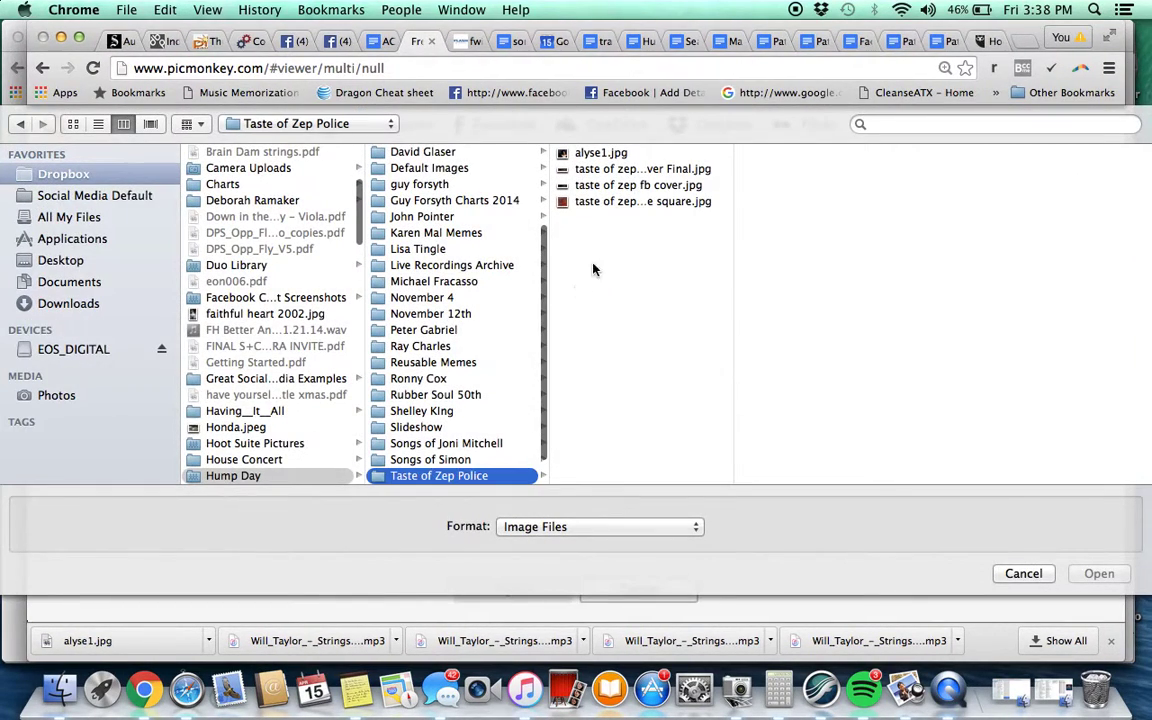
click(430, 170)
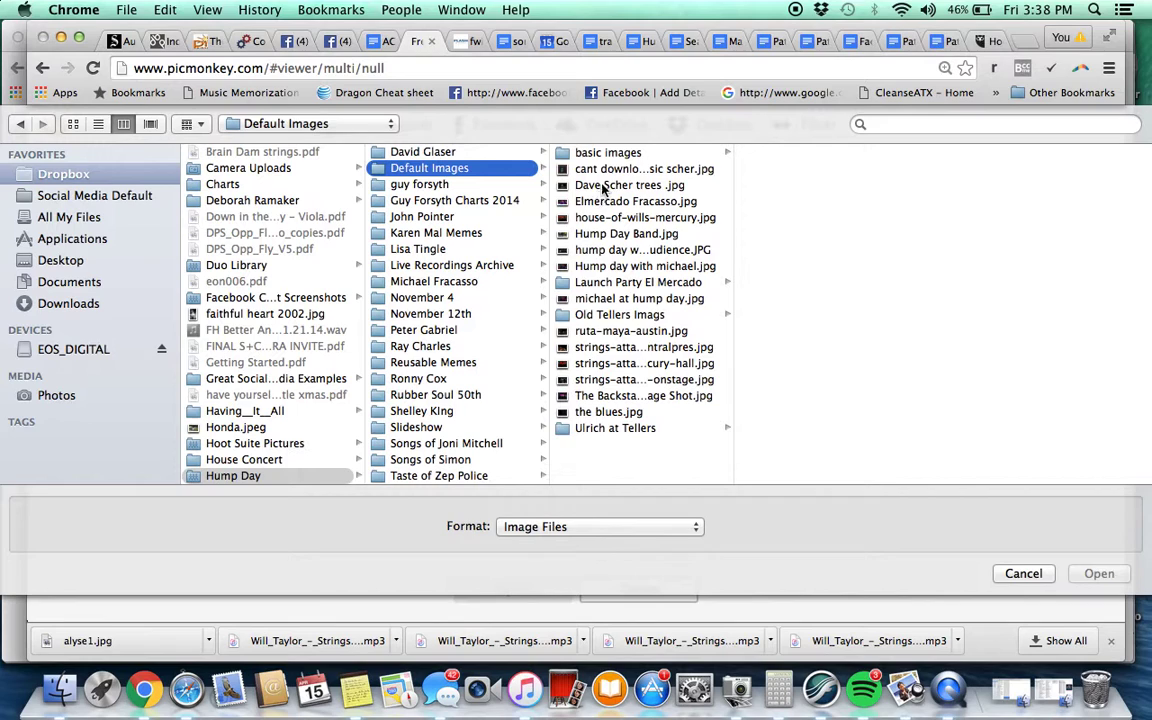
click(706, 152)
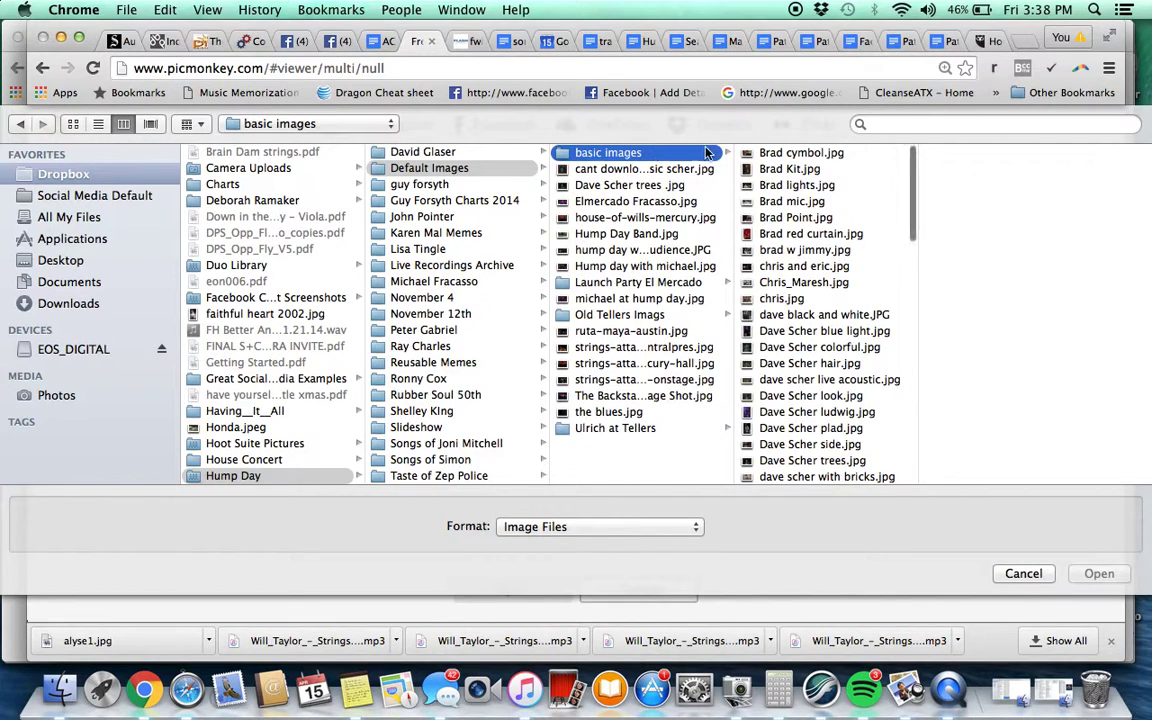
click(808, 283)
double_click(808, 284)
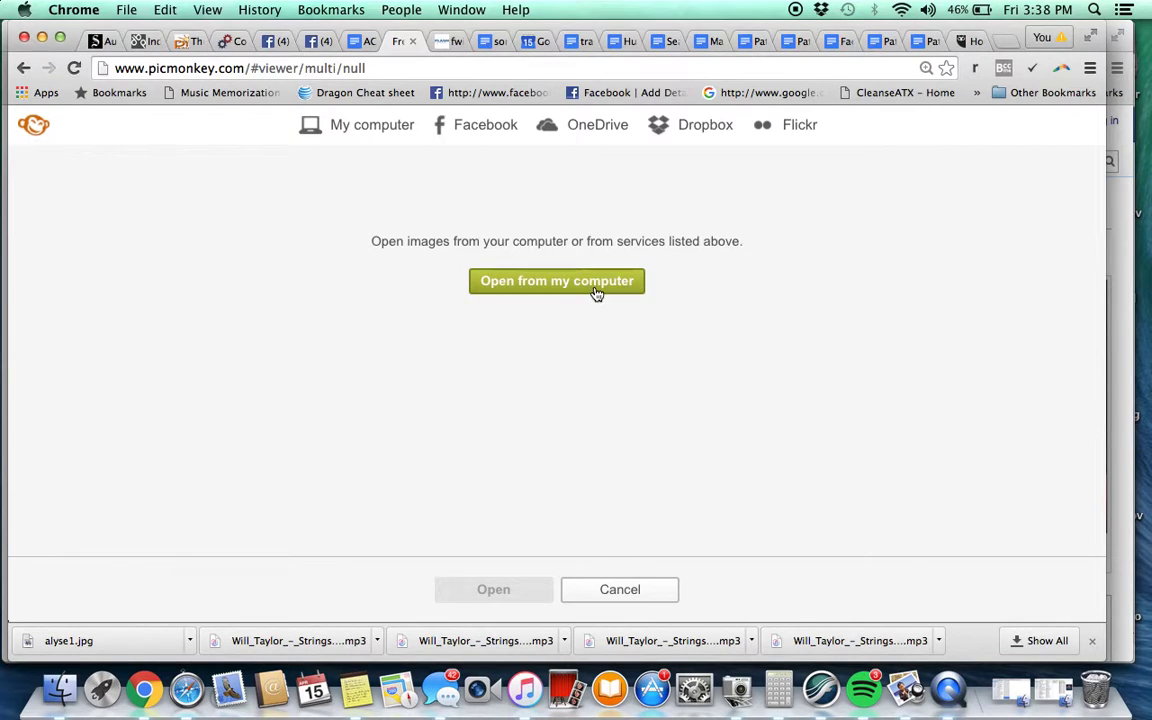
Add the cellist photo from basic images to the collage photos
click(596, 290)
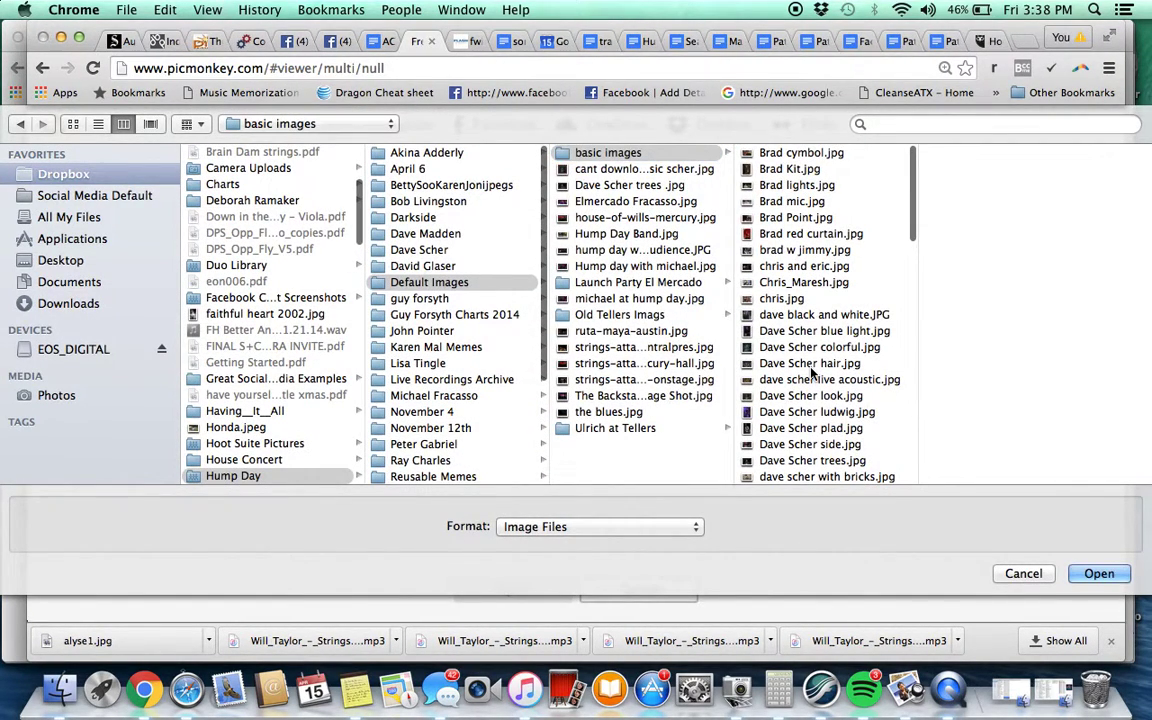
click(811, 366)
scroll(805, 385, down, 10)
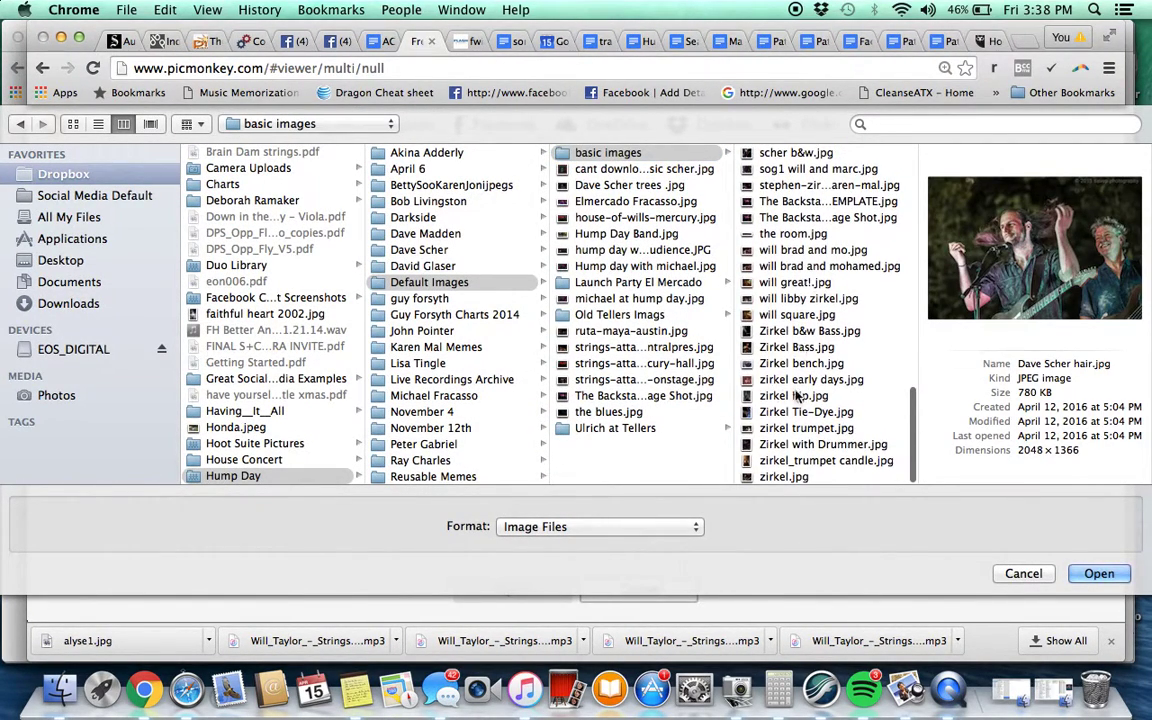
click(809, 284)
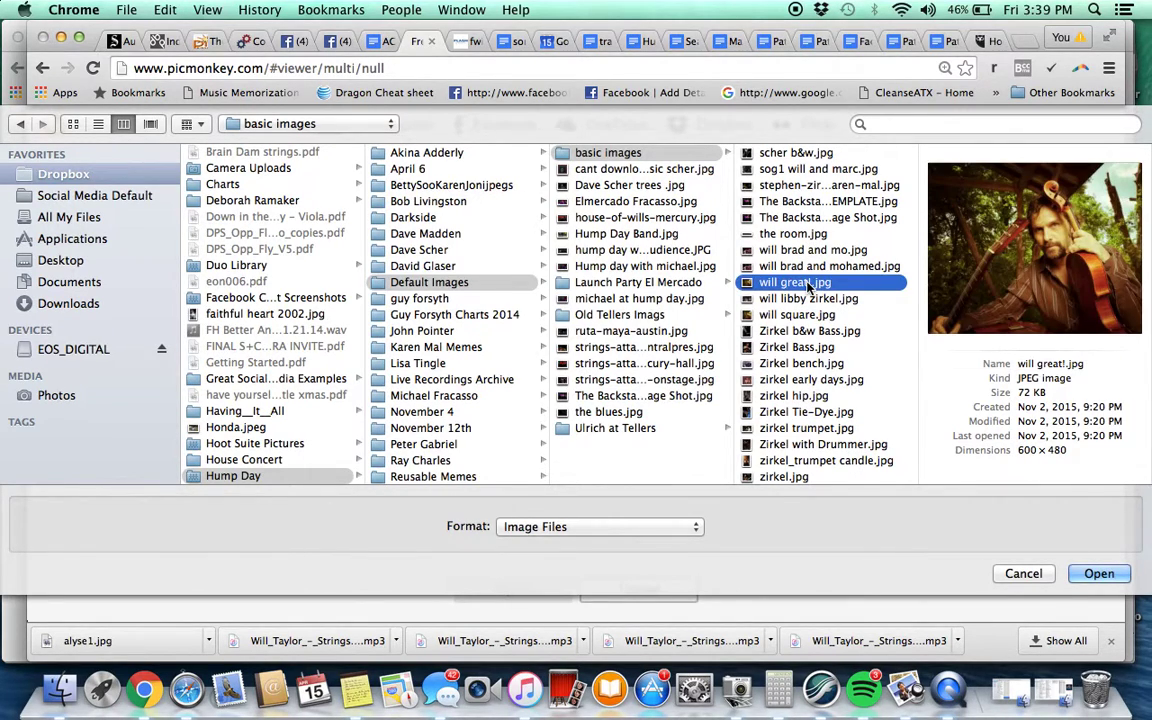
double_click(809, 284)
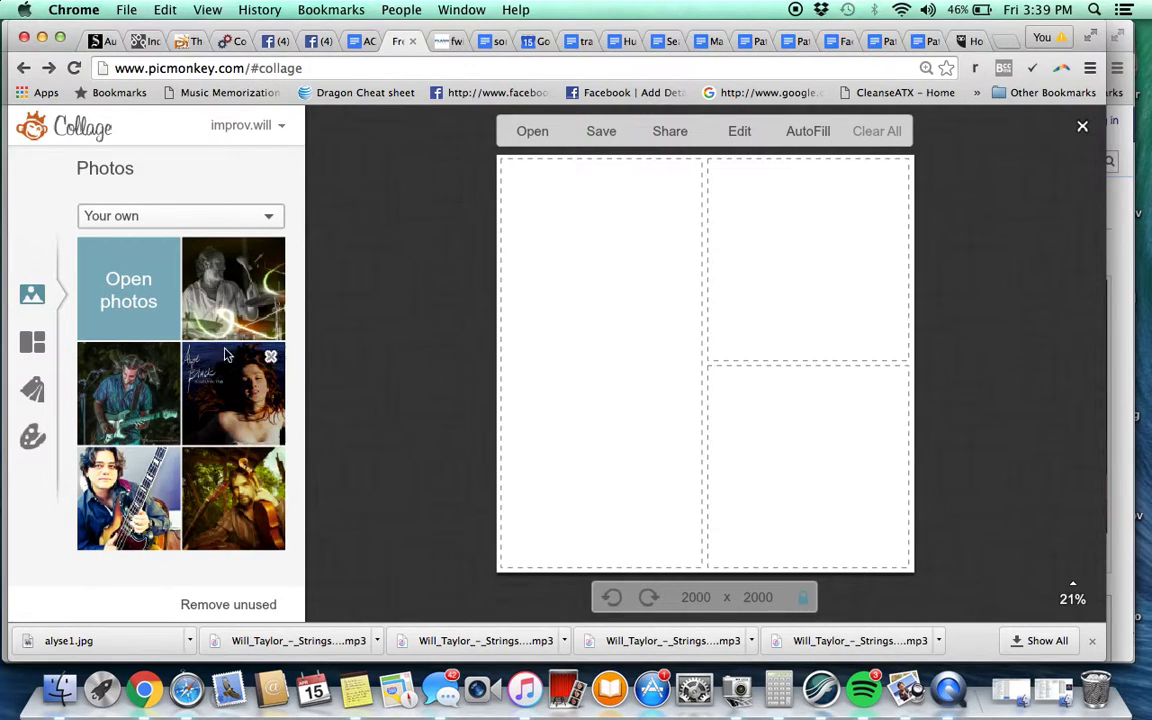
click(135, 283)
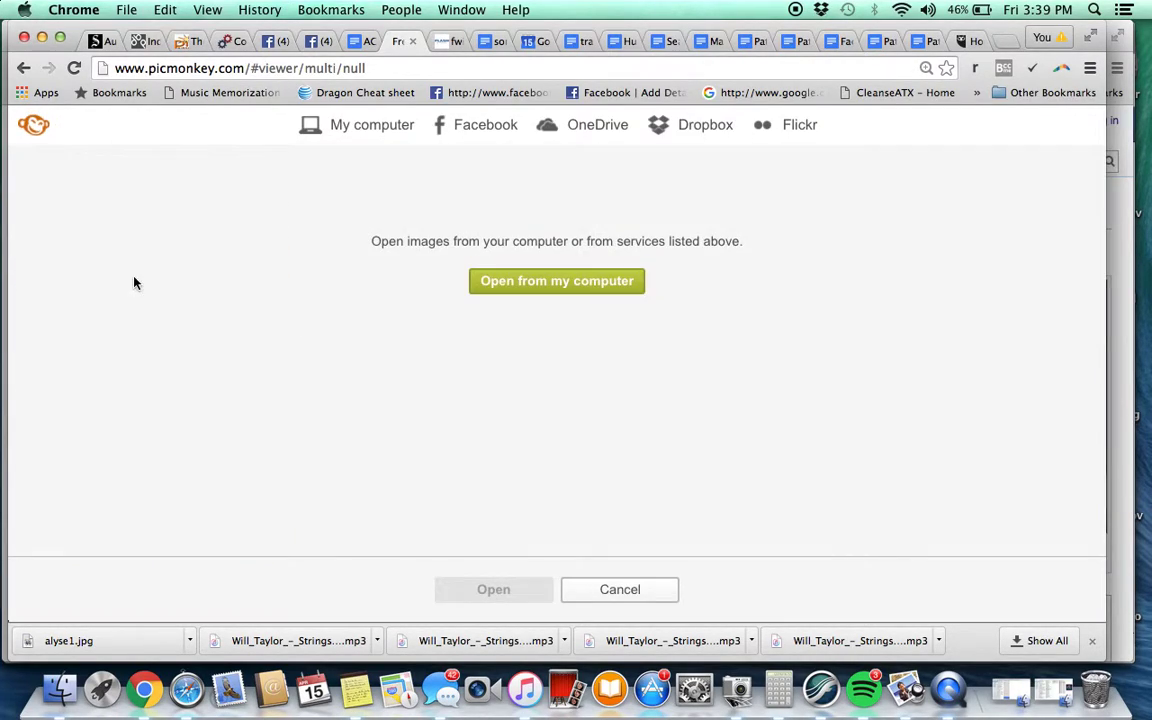
Search the Downloads folder for files matching 'pointer'
click(580, 288)
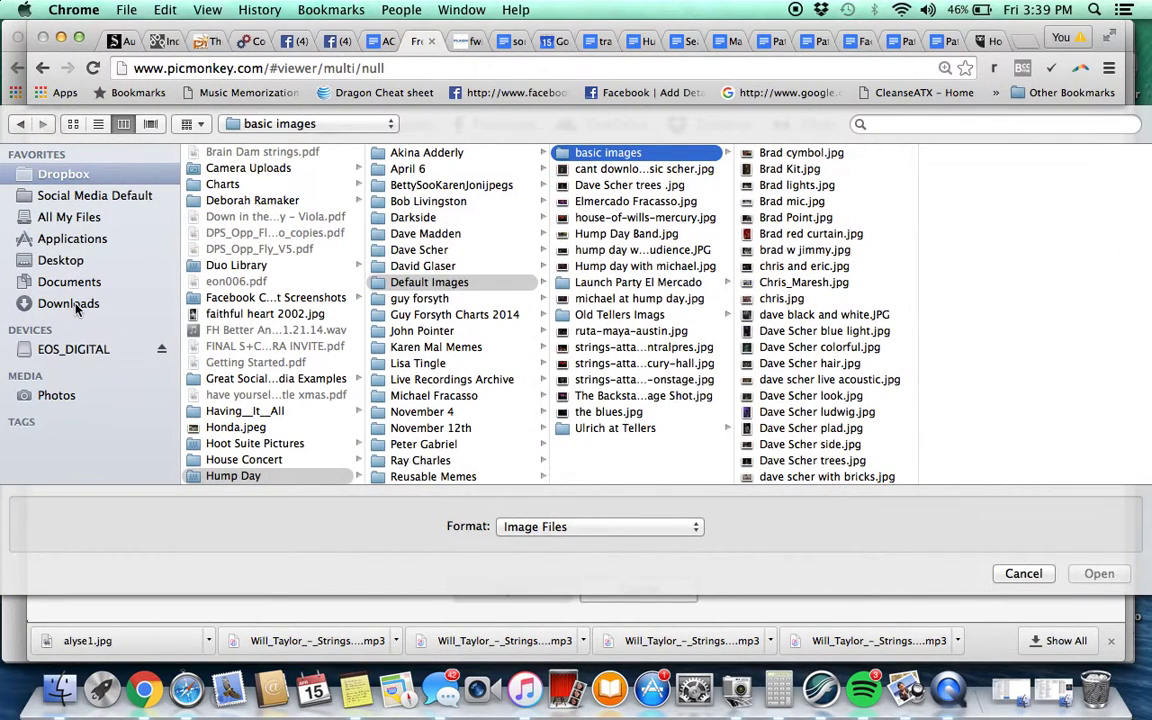
click(90, 302)
click(923, 130)
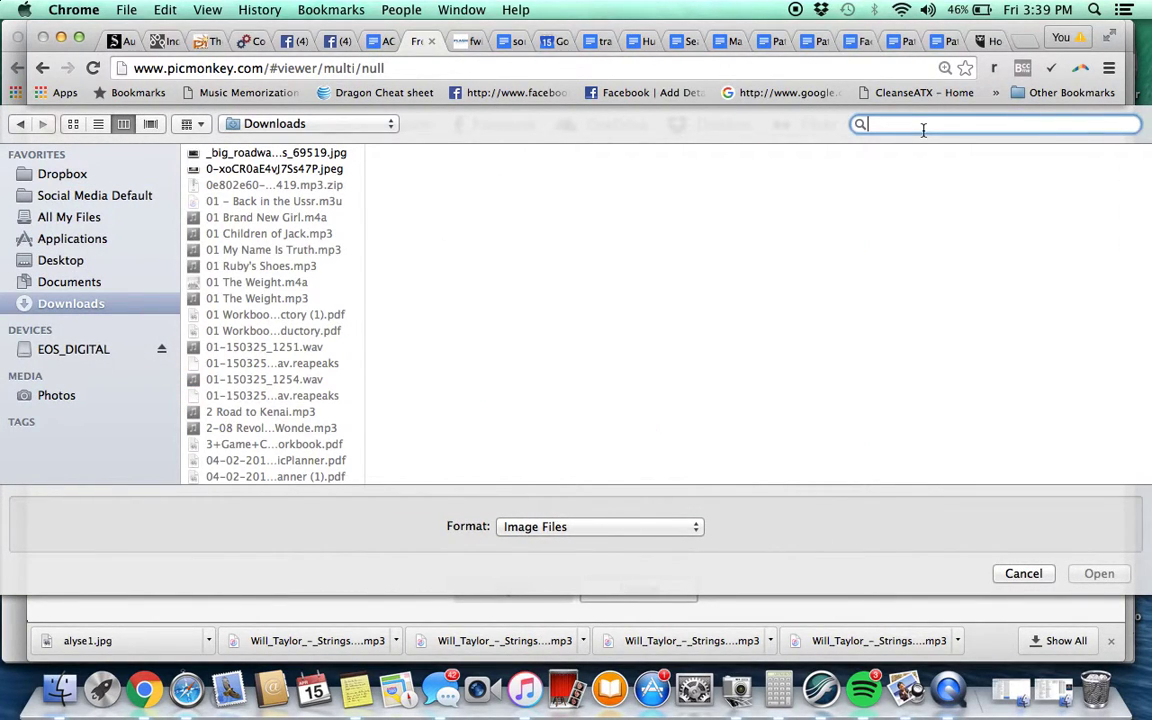
text(pointer)
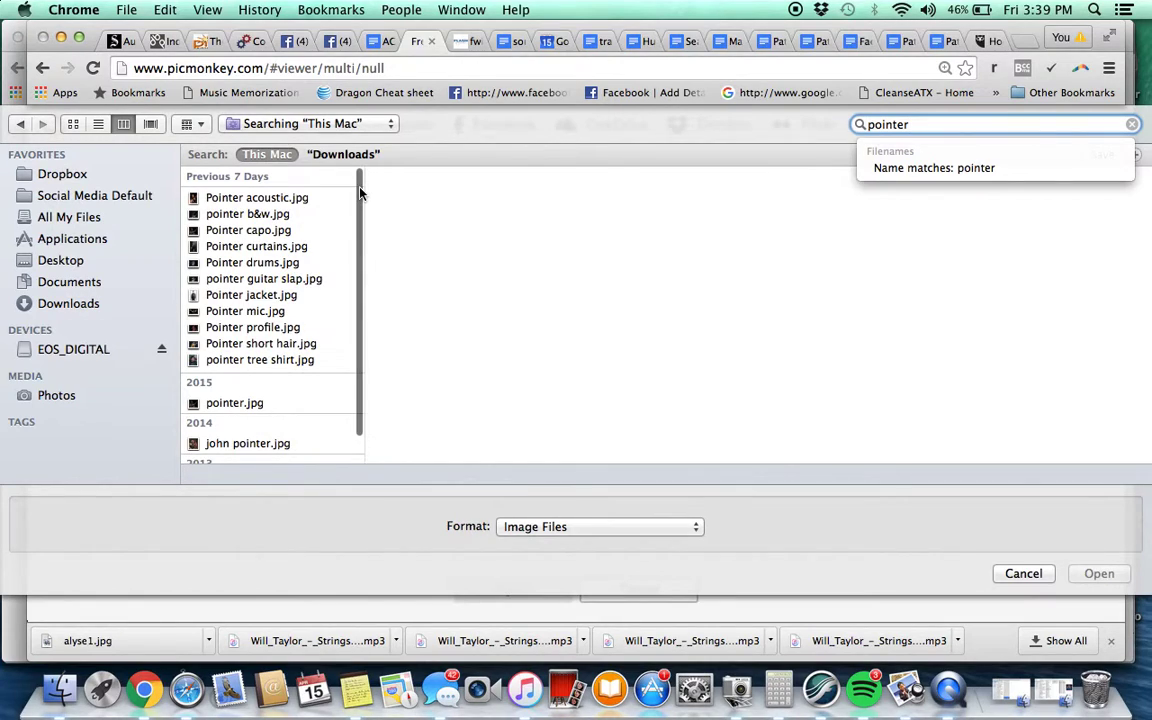
Compare the matching photos and load the singer-at-microphone photo into the collage
click(257, 265)
key(Up)
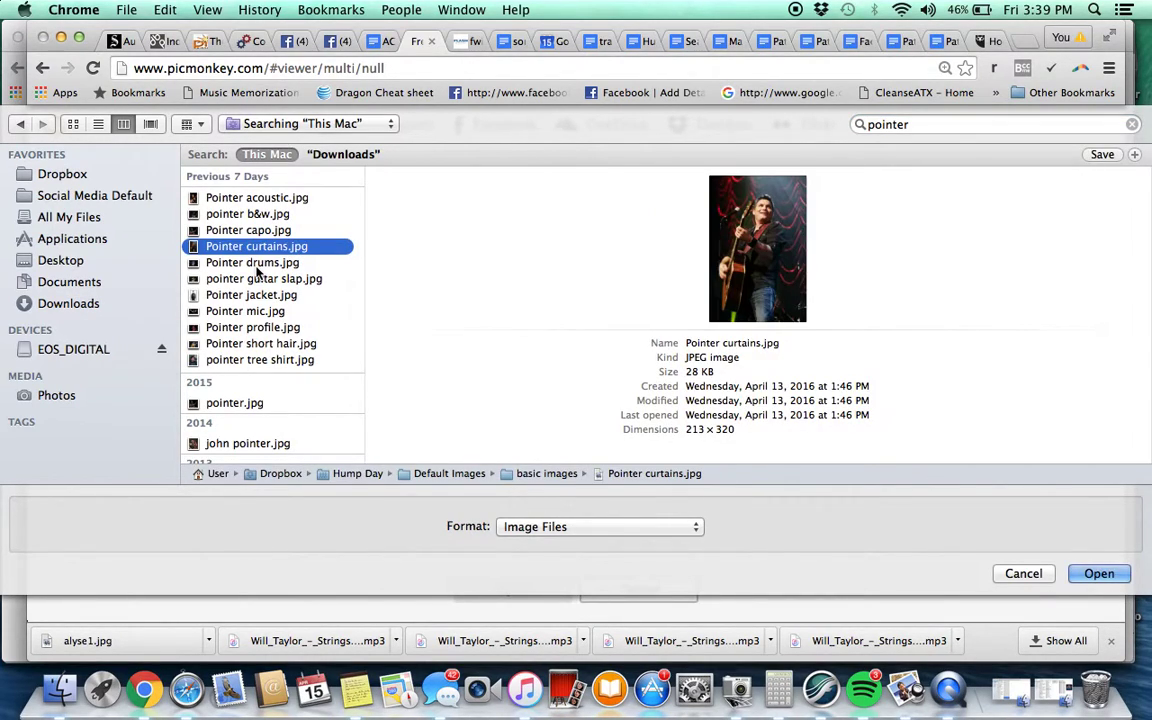
click(252, 344)
key(Up)
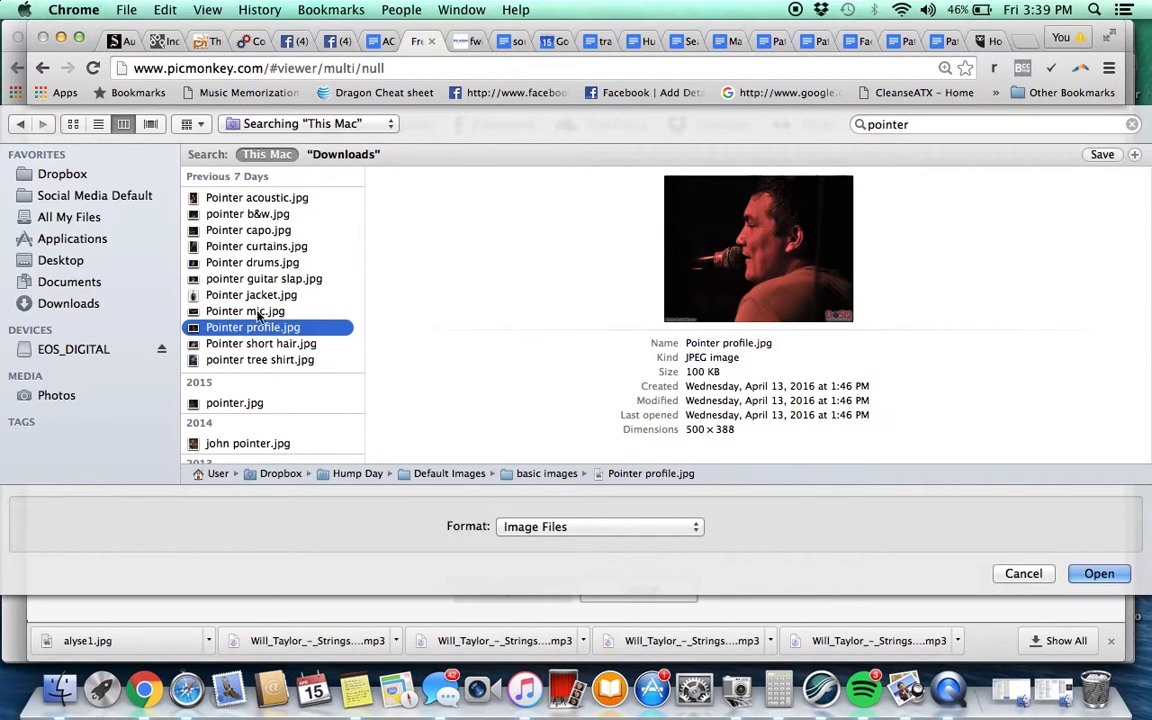
click(270, 216)
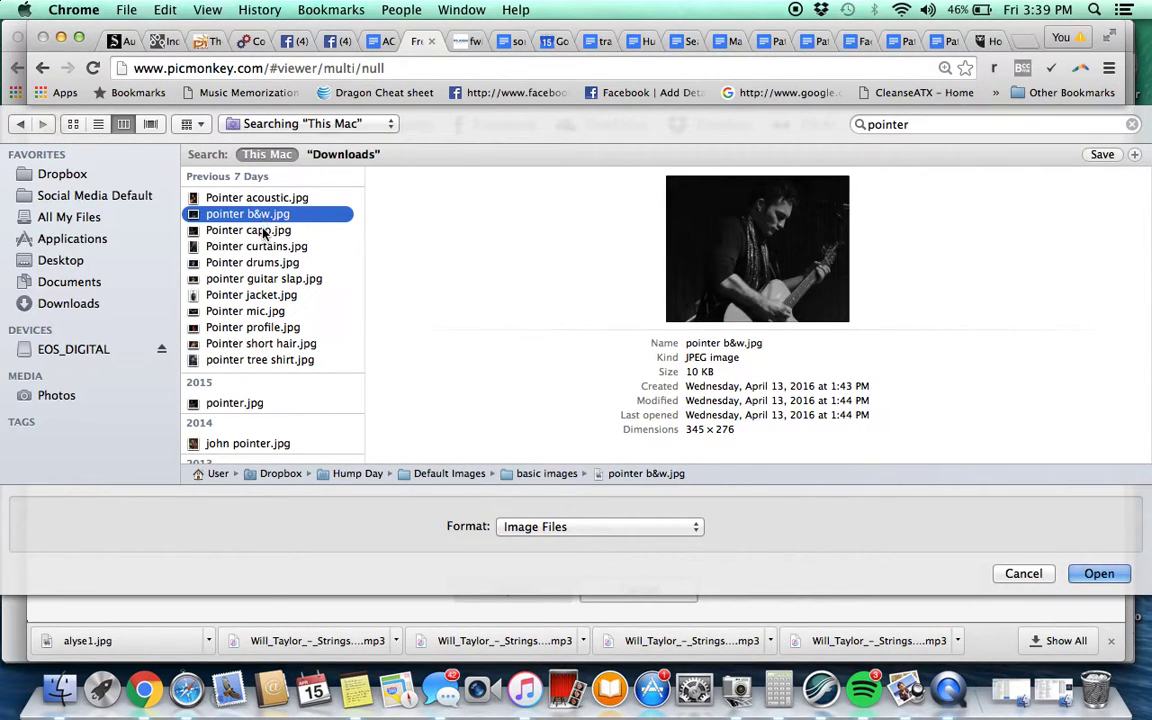
click(252, 230)
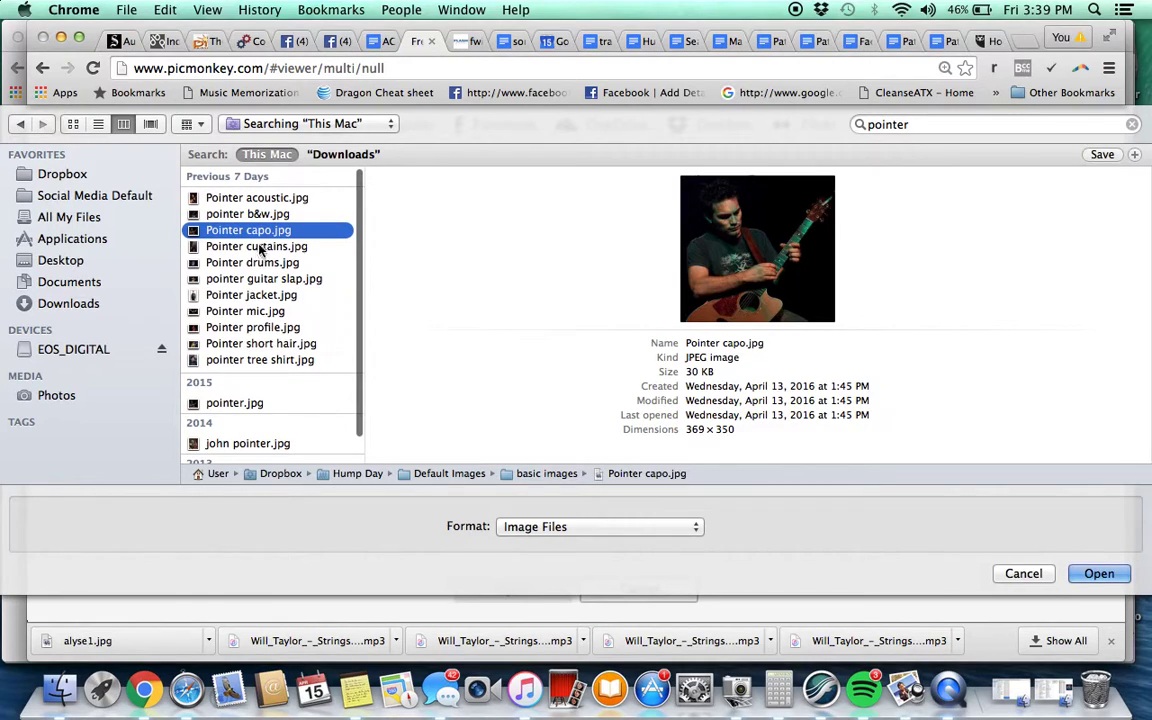
click(234, 403)
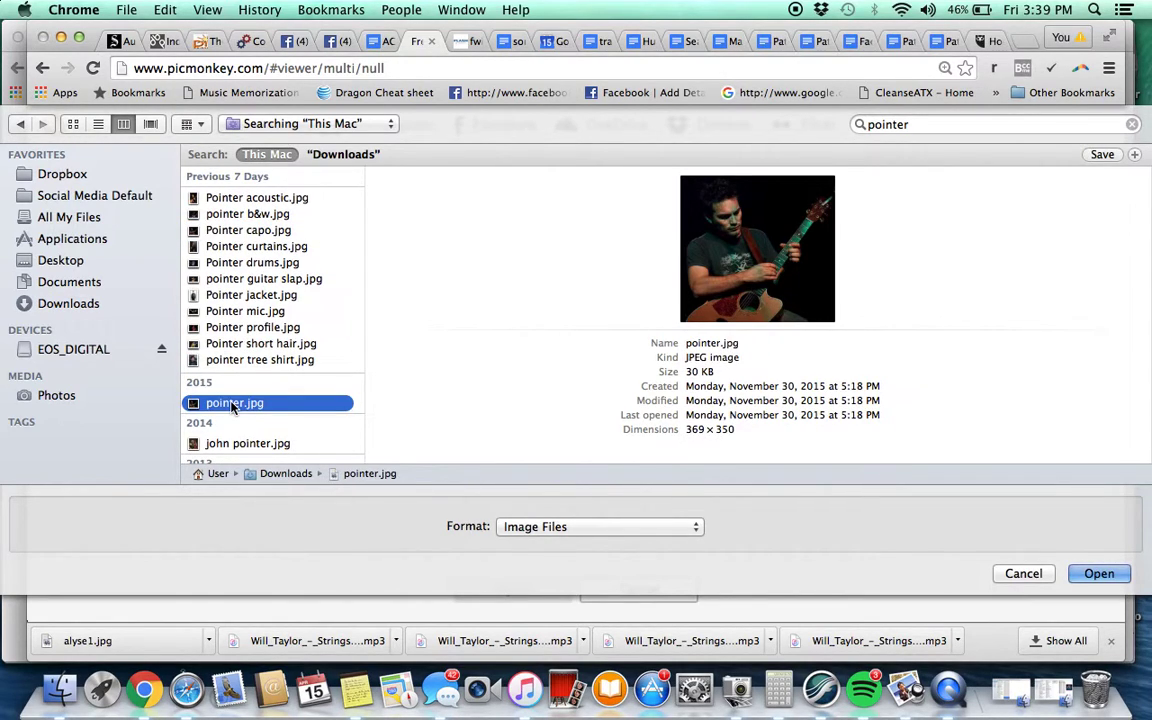
key(Down)
key(Up)
key(Up)
key(Up)
key(Up)
key(Up)
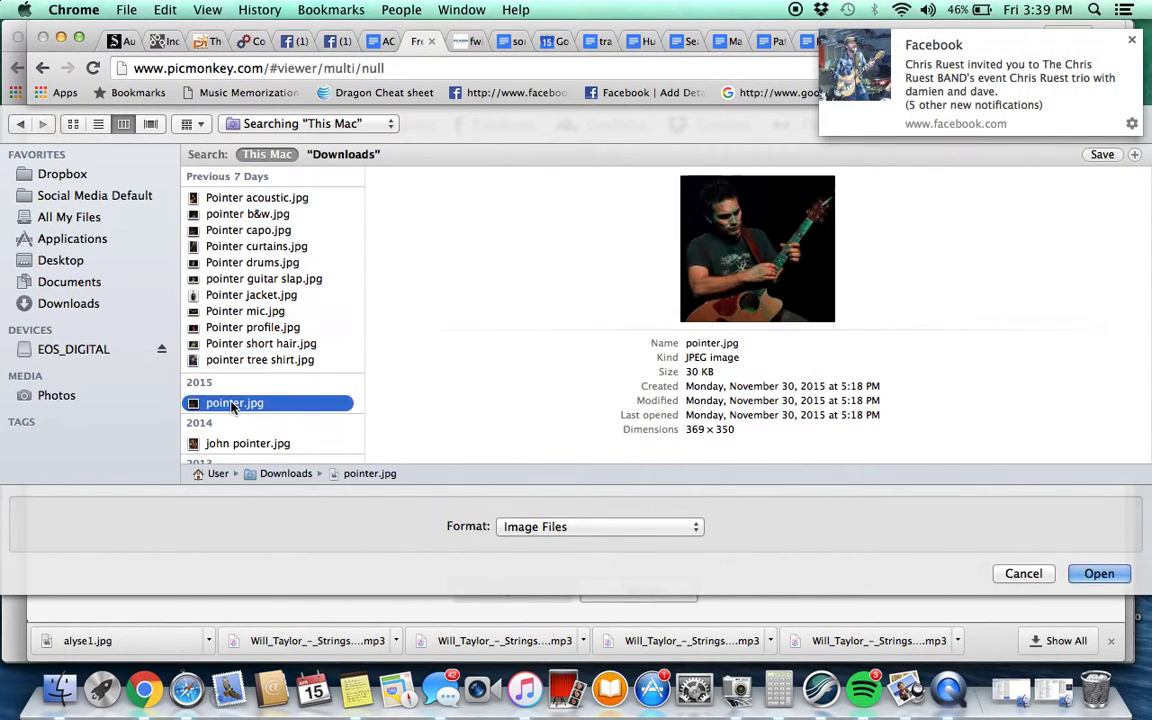
key(Up)
key(Down)
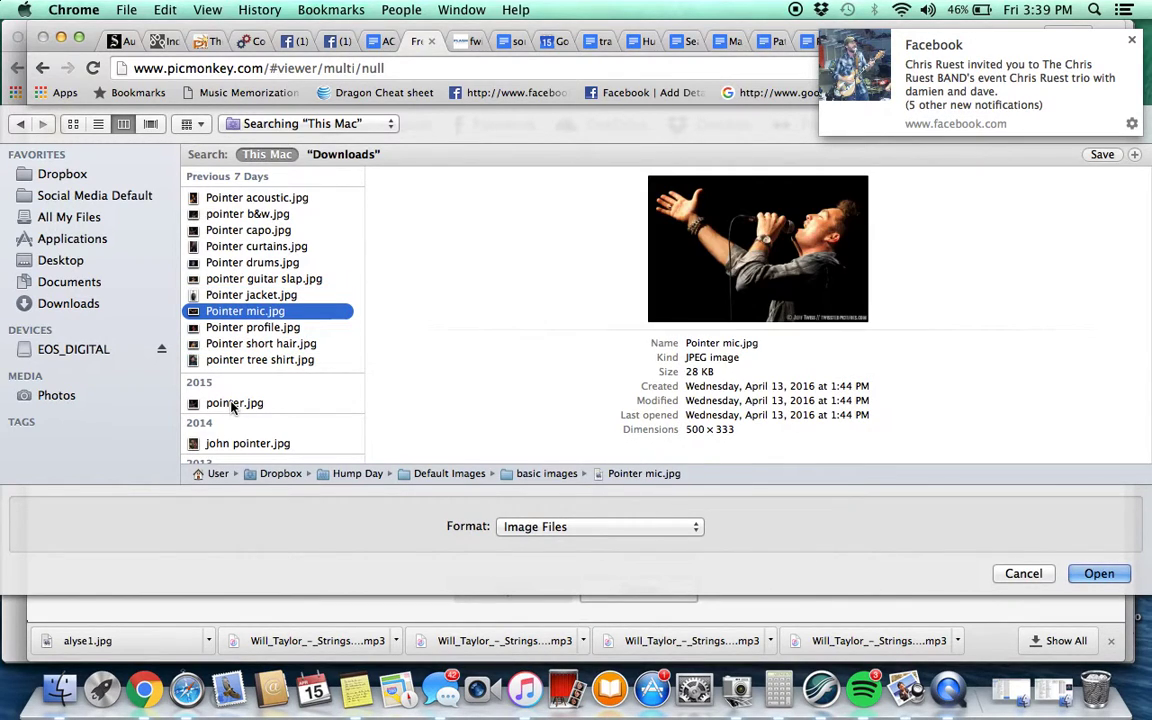
key(Return)
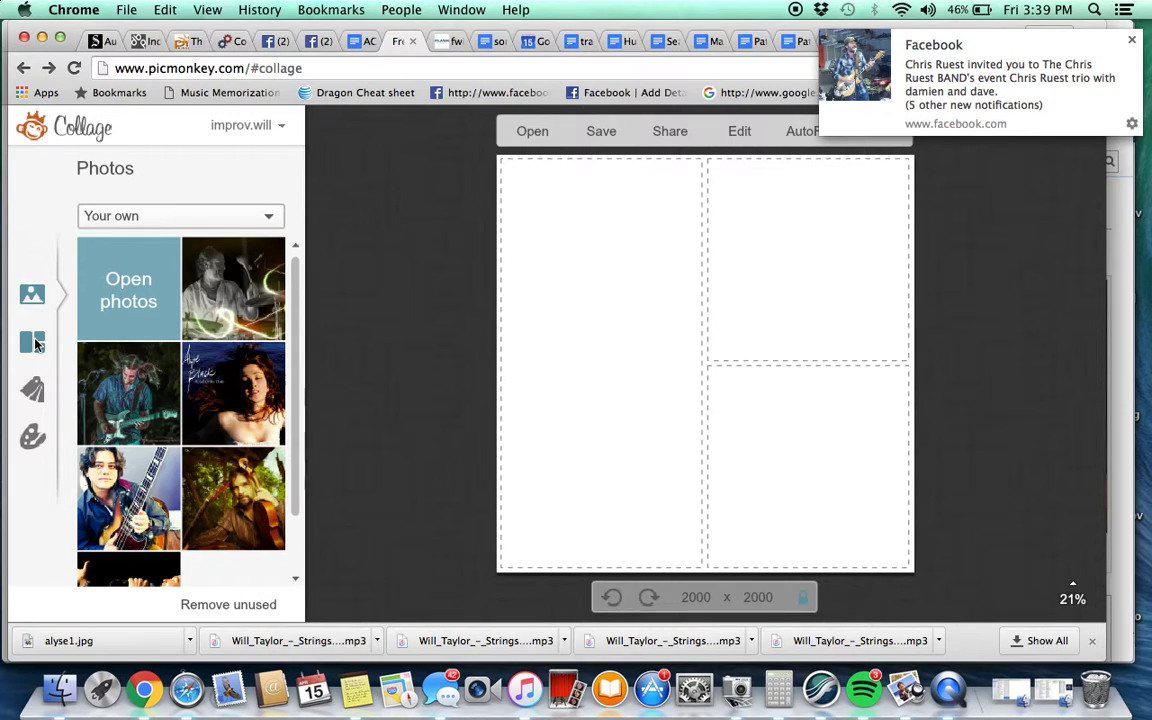
Apply the one-large, six-small FB Cover collage layout
click(35, 344)
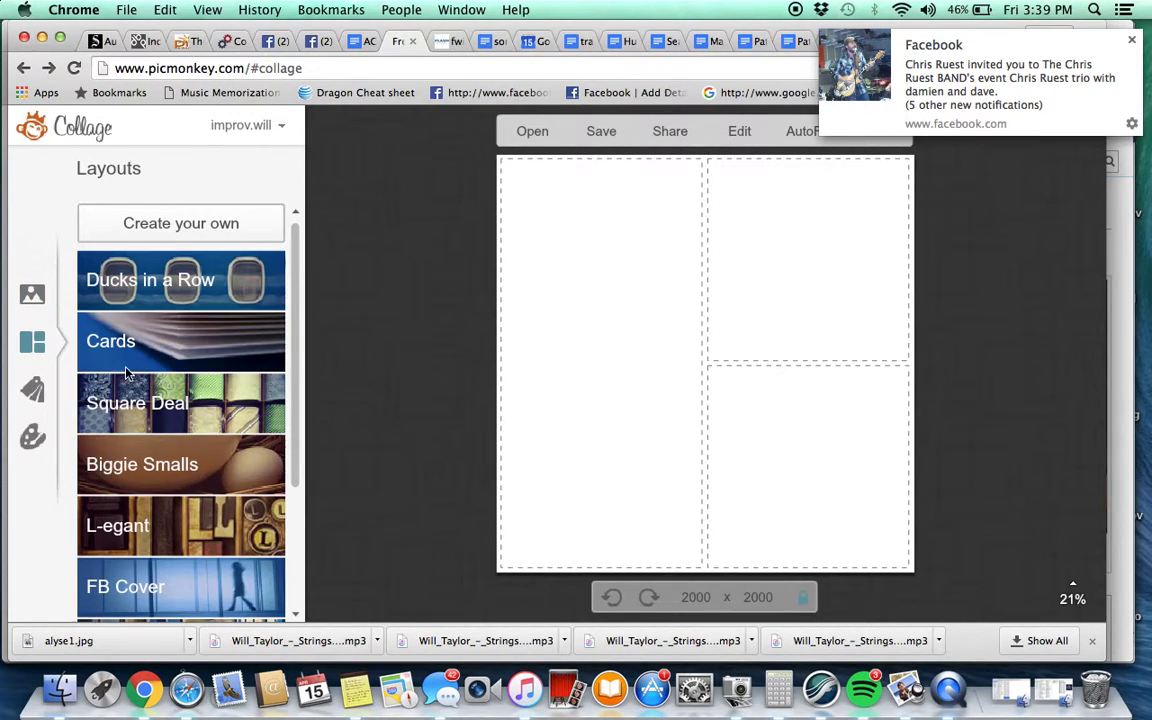
click(140, 598)
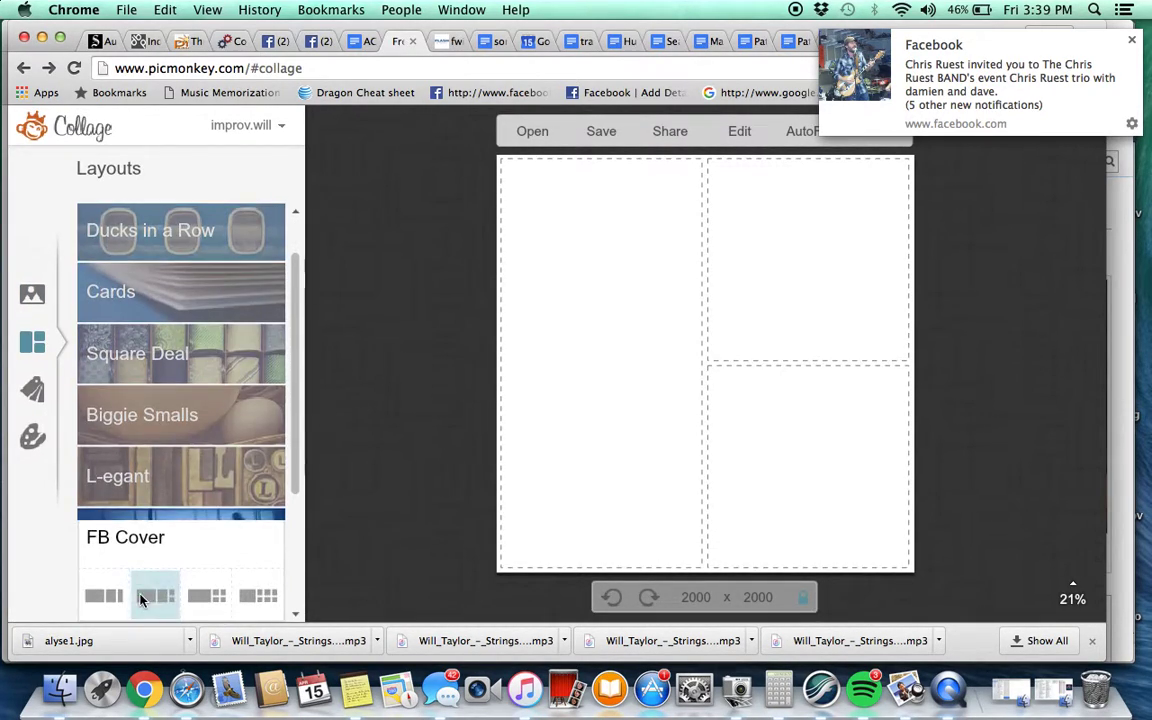
click(258, 596)
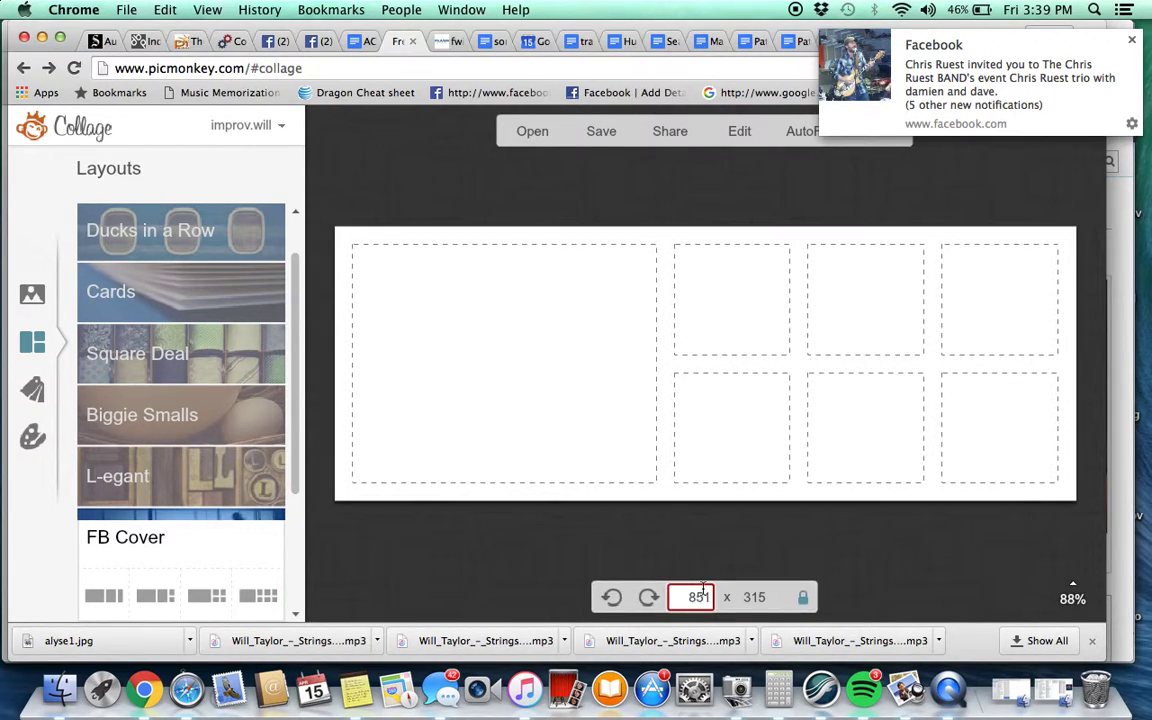
Unlock the proportions and size the collage canvas to 1920 × 1080
text(1920)
key(Tab)
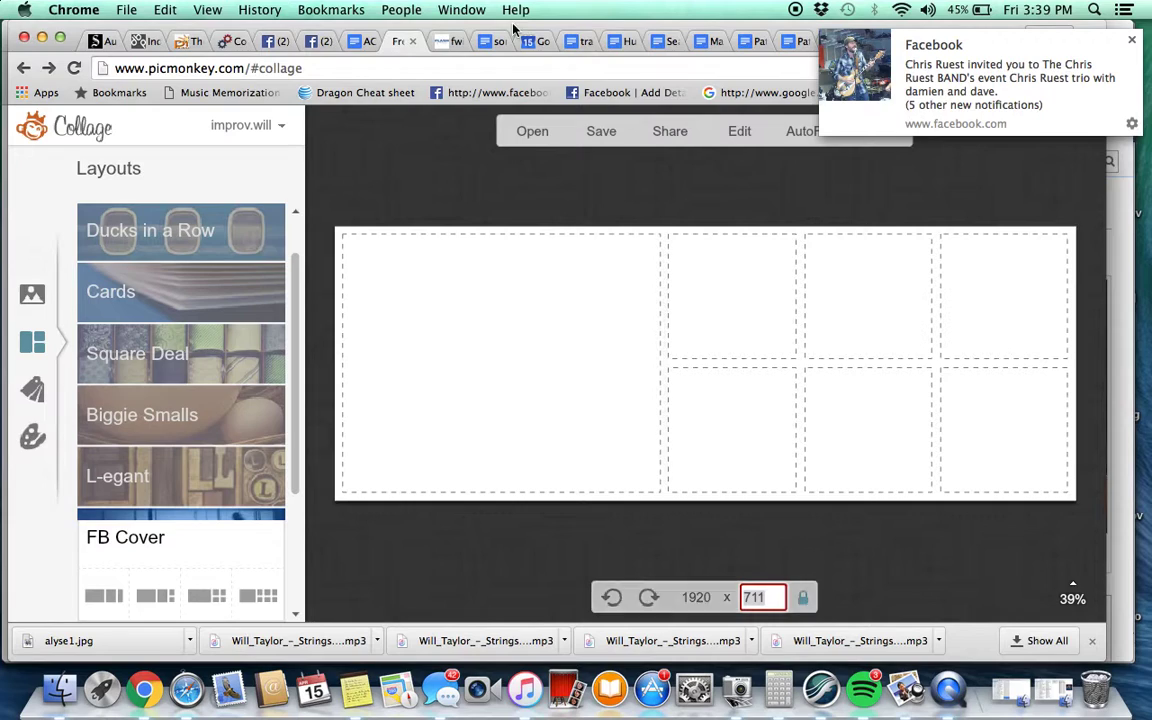
click(321, 44)
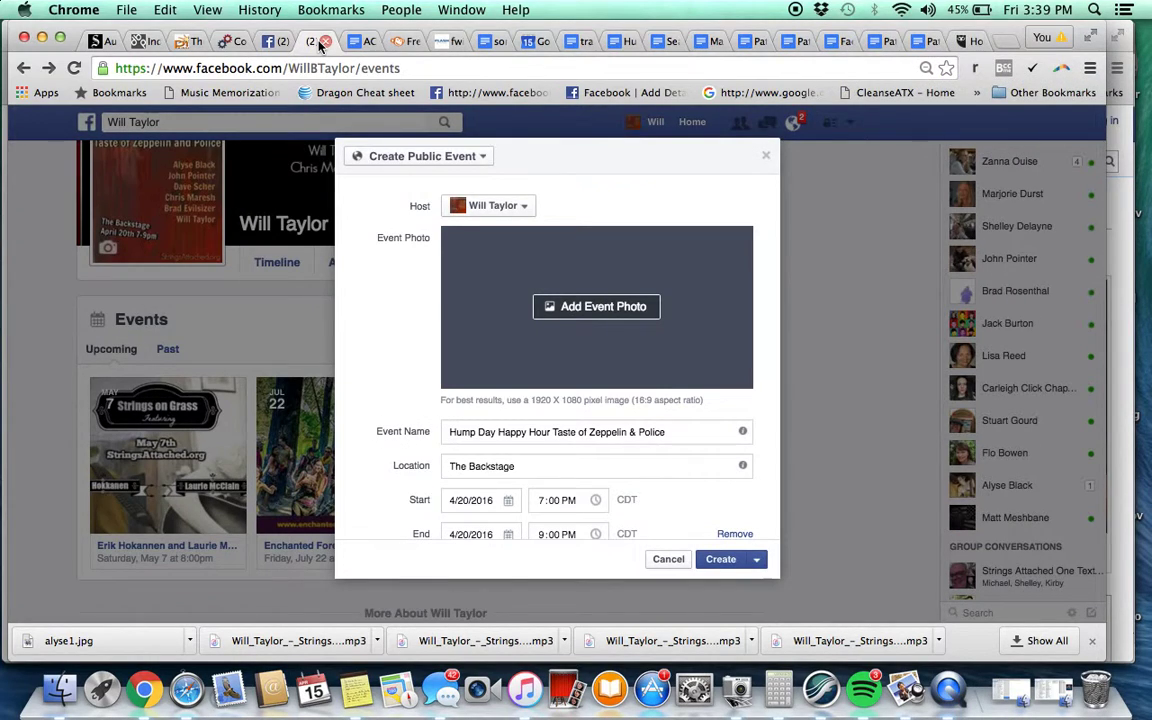
click(398, 42)
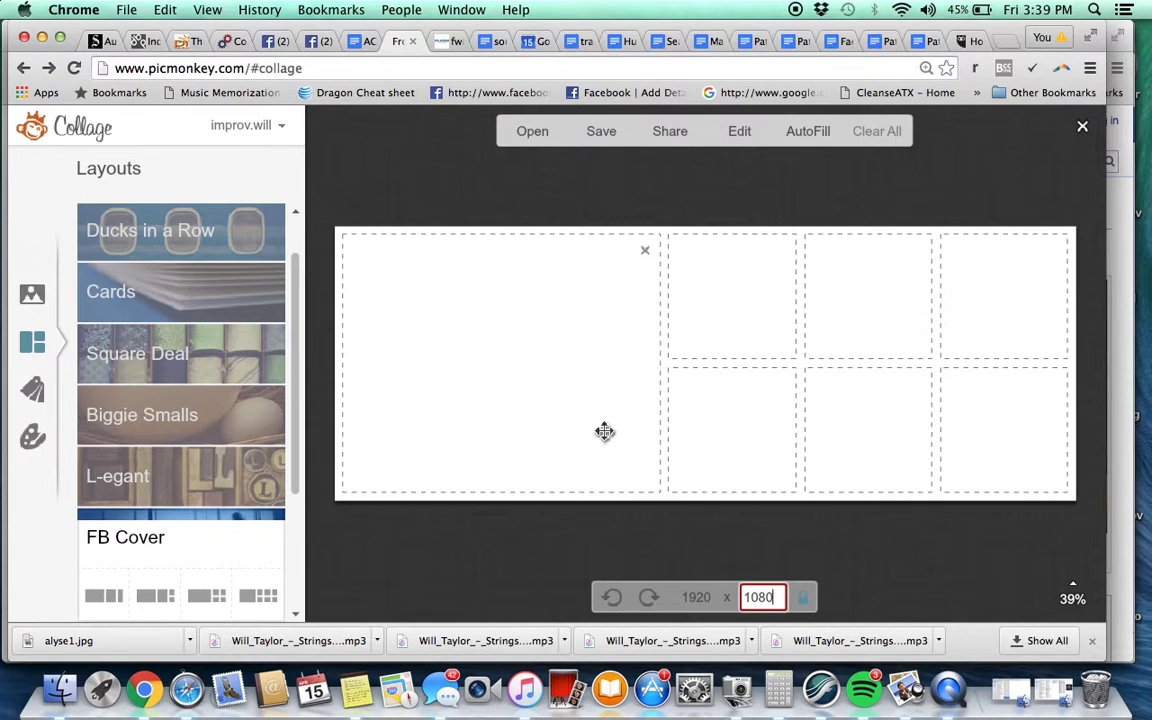
key(Tab)
click(737, 597)
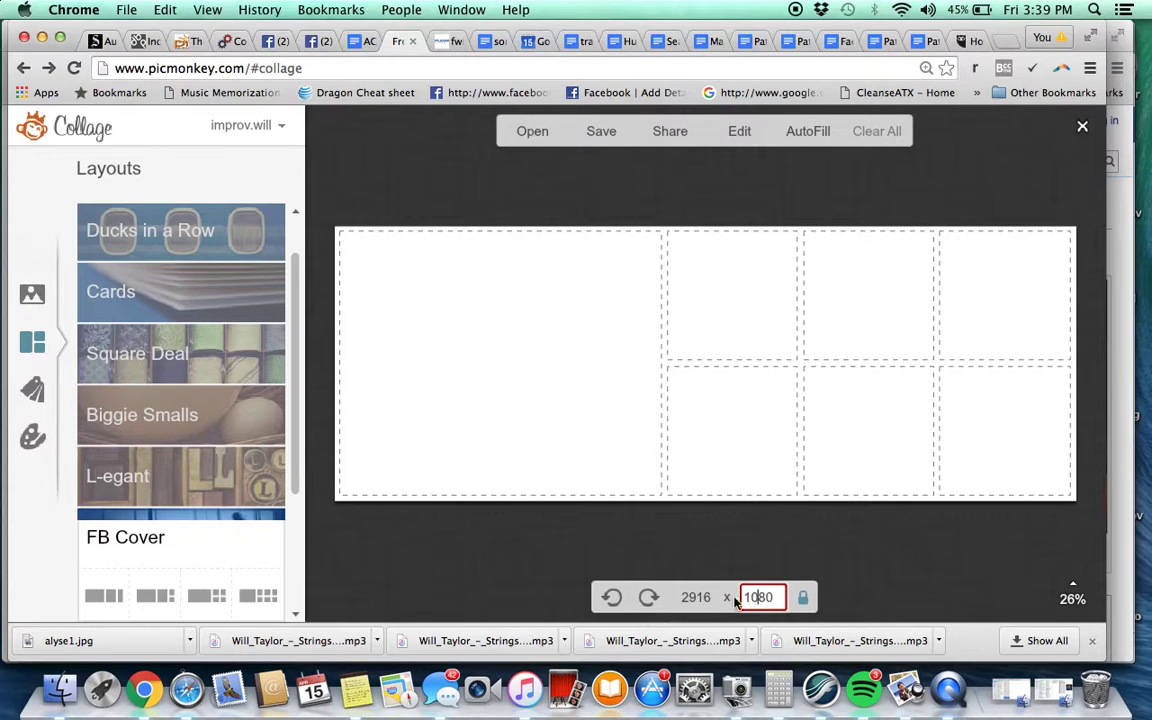
click(805, 597)
click(696, 597)
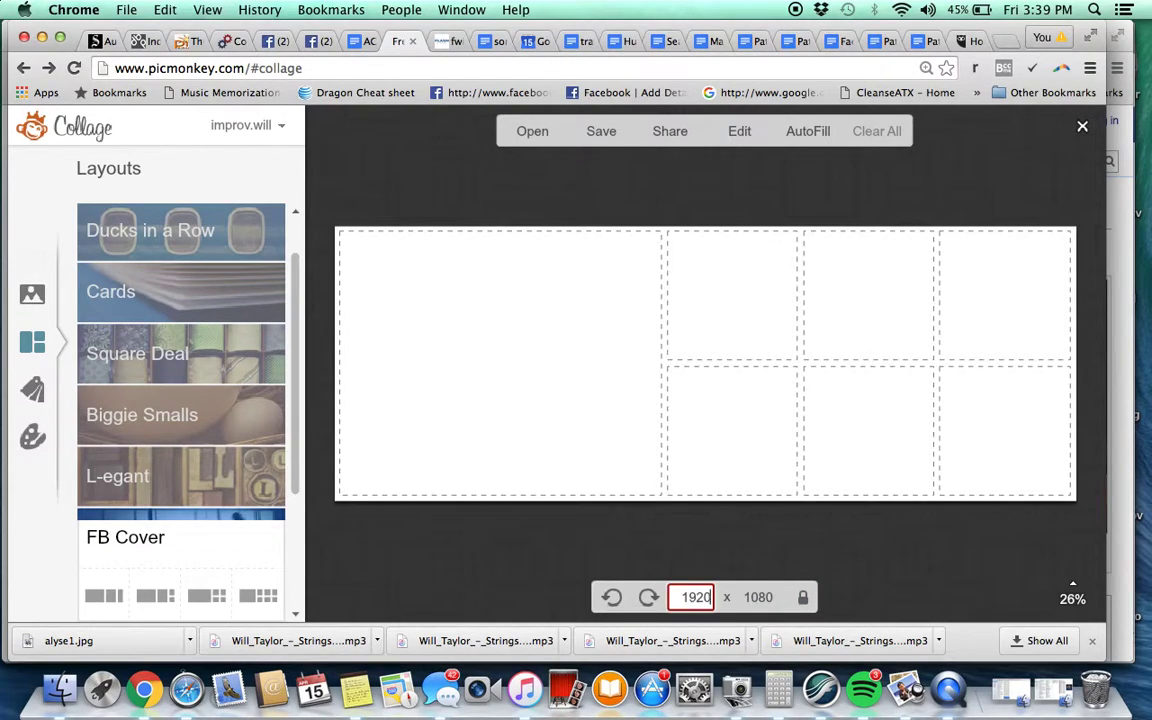
text(1920)
key(Tab)
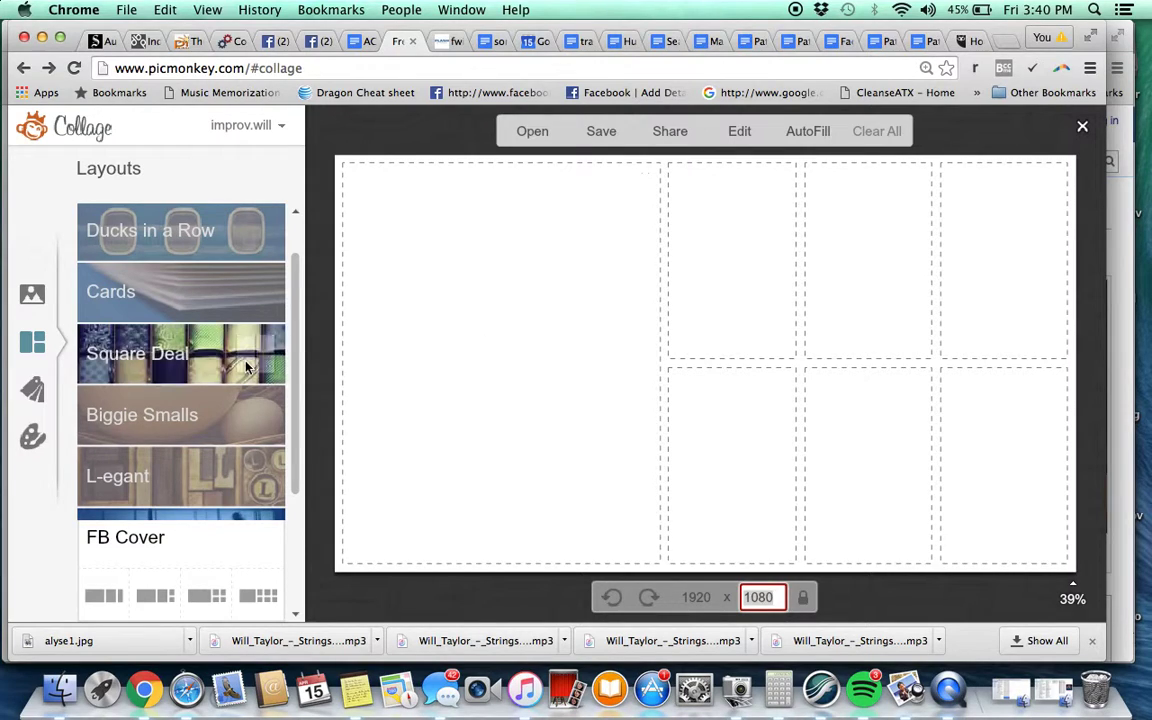
Drag the drummer, woman, guitarist, bass player and singer photos into cells, framing the singer's face
click(32, 292)
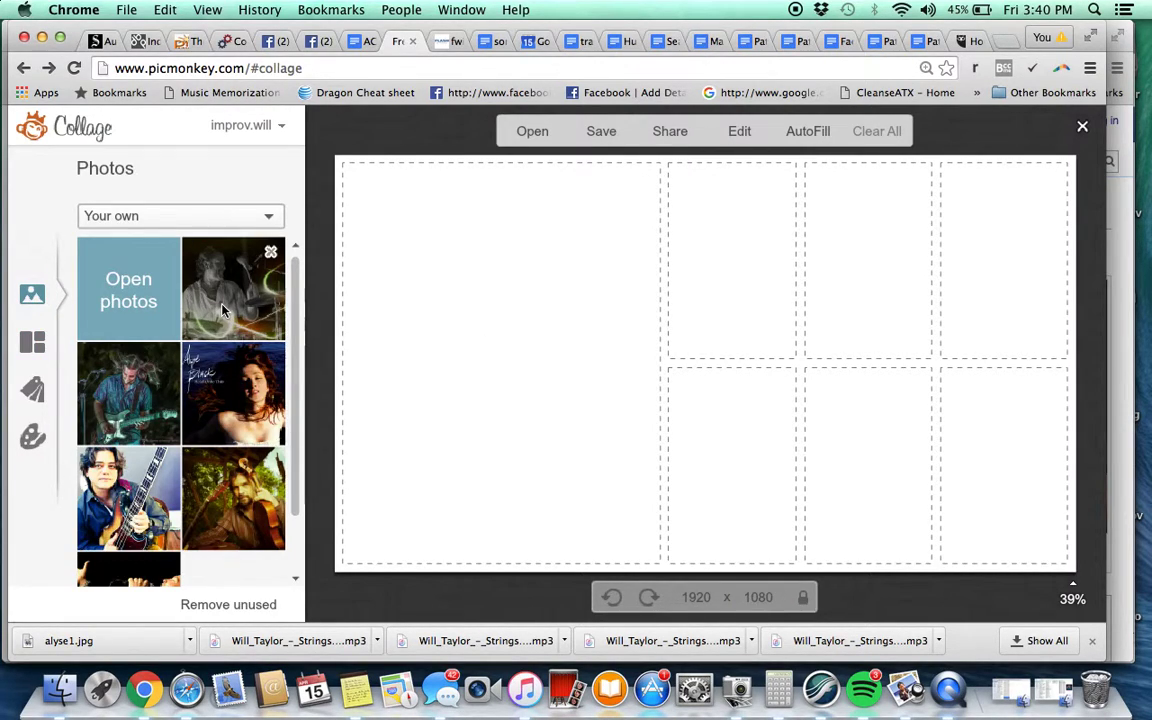
drag(222, 309, 716, 488)
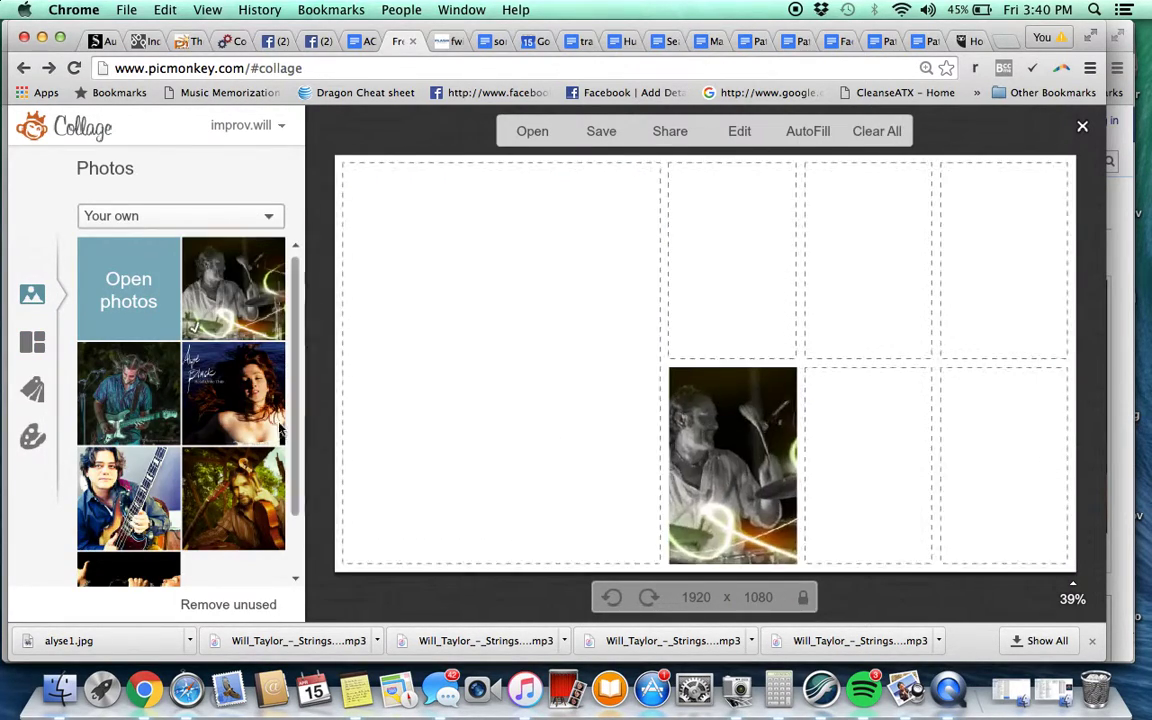
drag(233, 393, 988, 299)
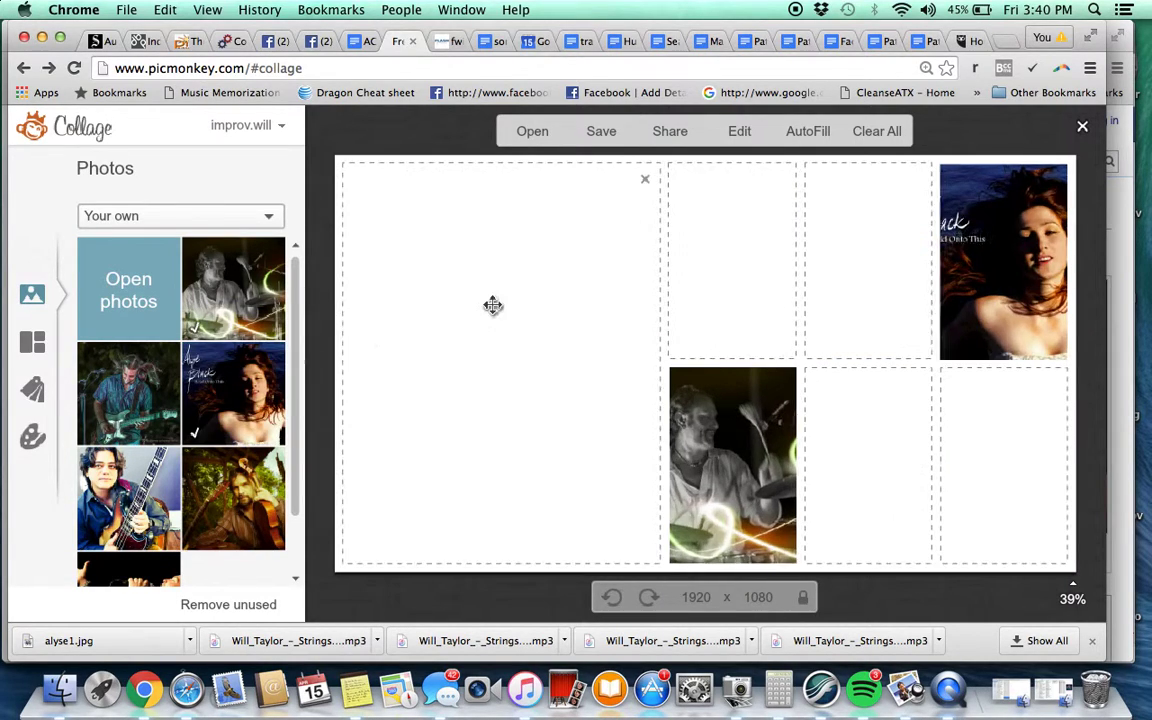
drag(128, 393, 865, 460)
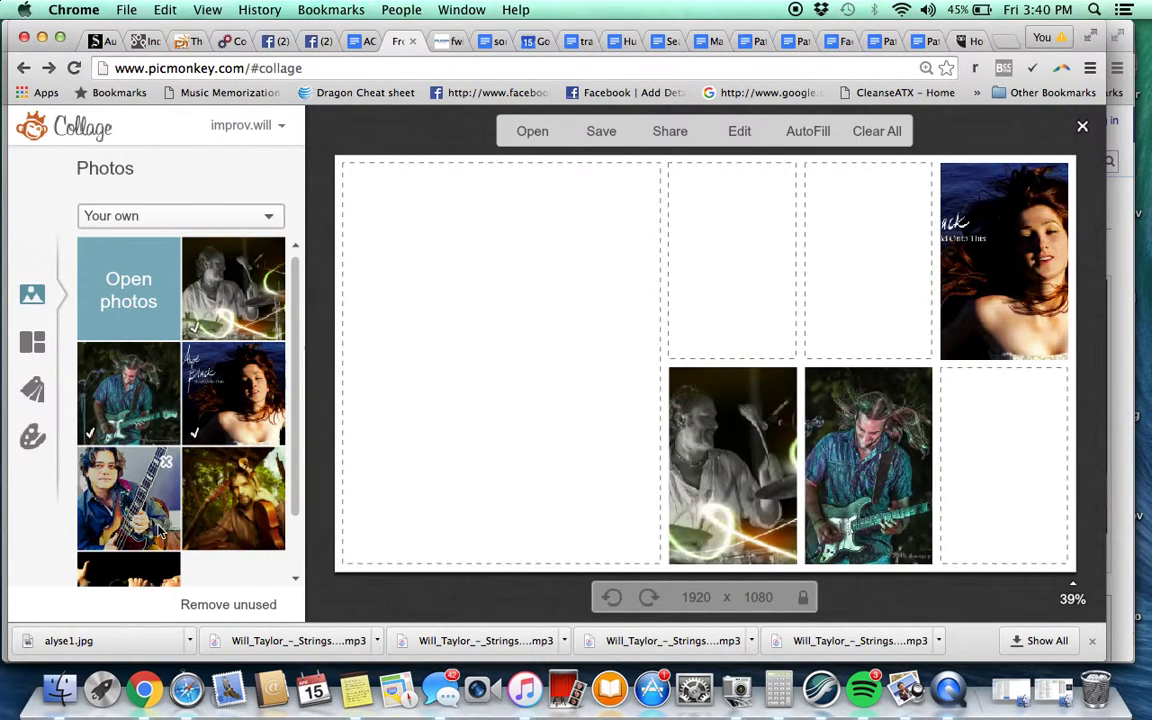
drag(128, 480, 1031, 532)
drag(108, 570, 700, 285)
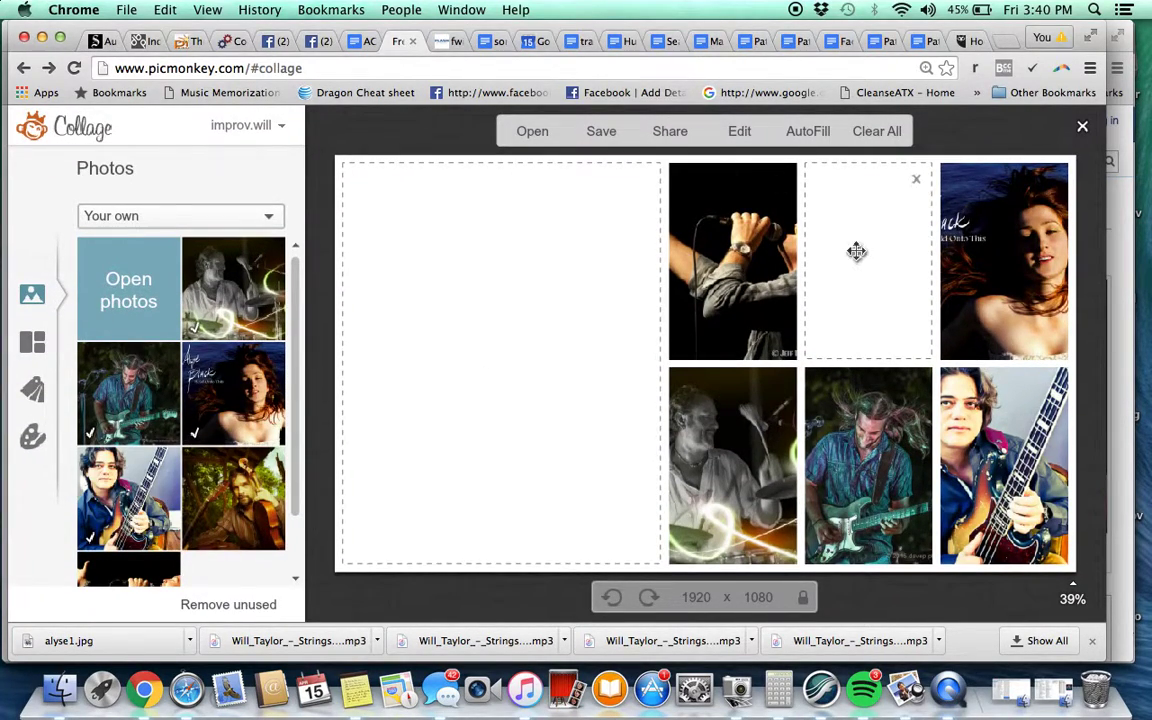
drag(779, 182, 794, 278)
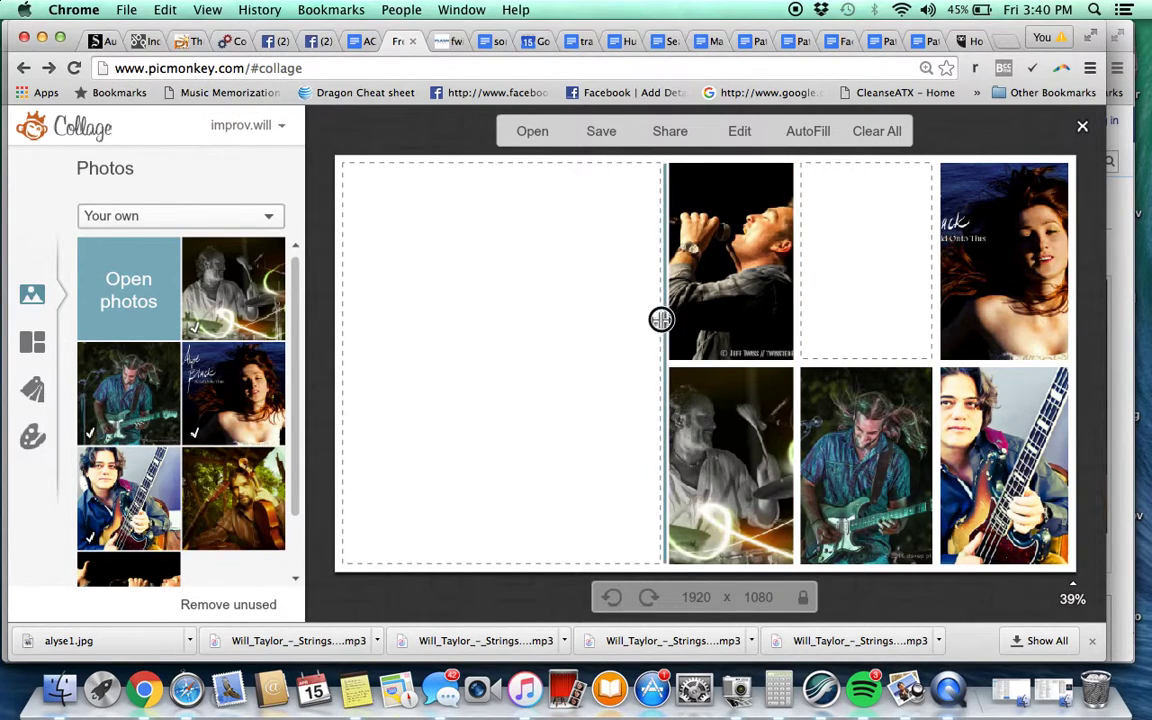
Widen the singer and drummer column, add the cellist photo, and refine photo framing
drag(660, 318, 619, 322)
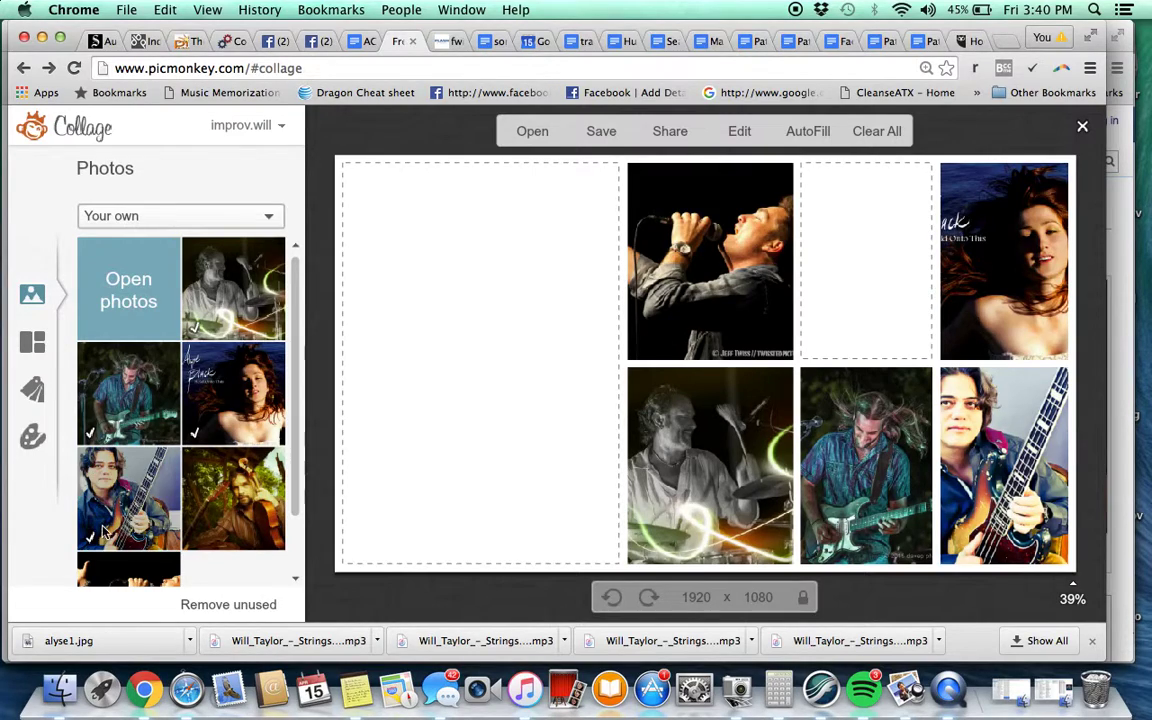
drag(233, 500, 880, 272)
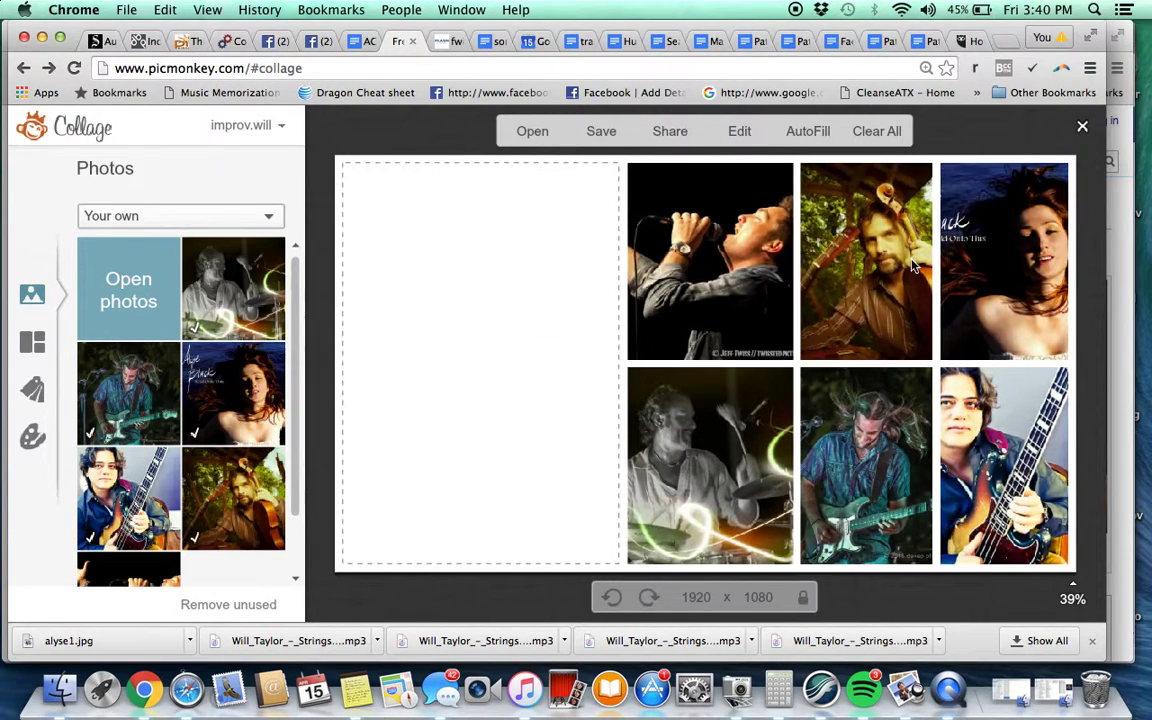
drag(1019, 289, 993, 288)
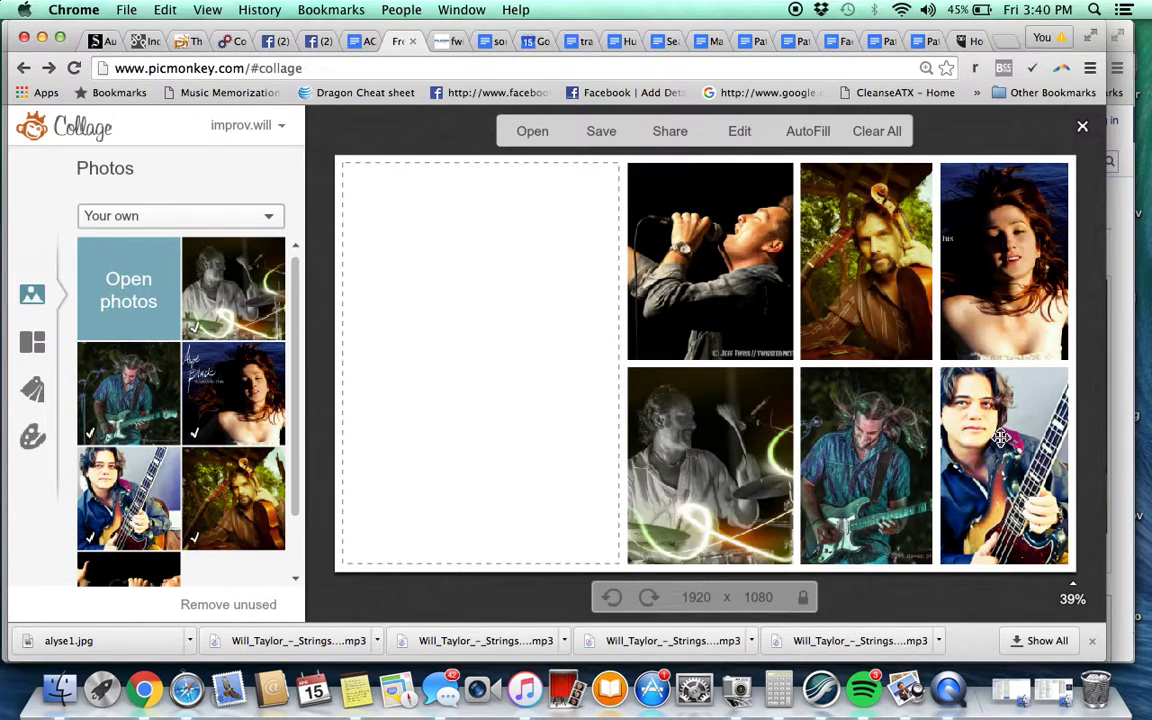
drag(862, 464, 855, 470)
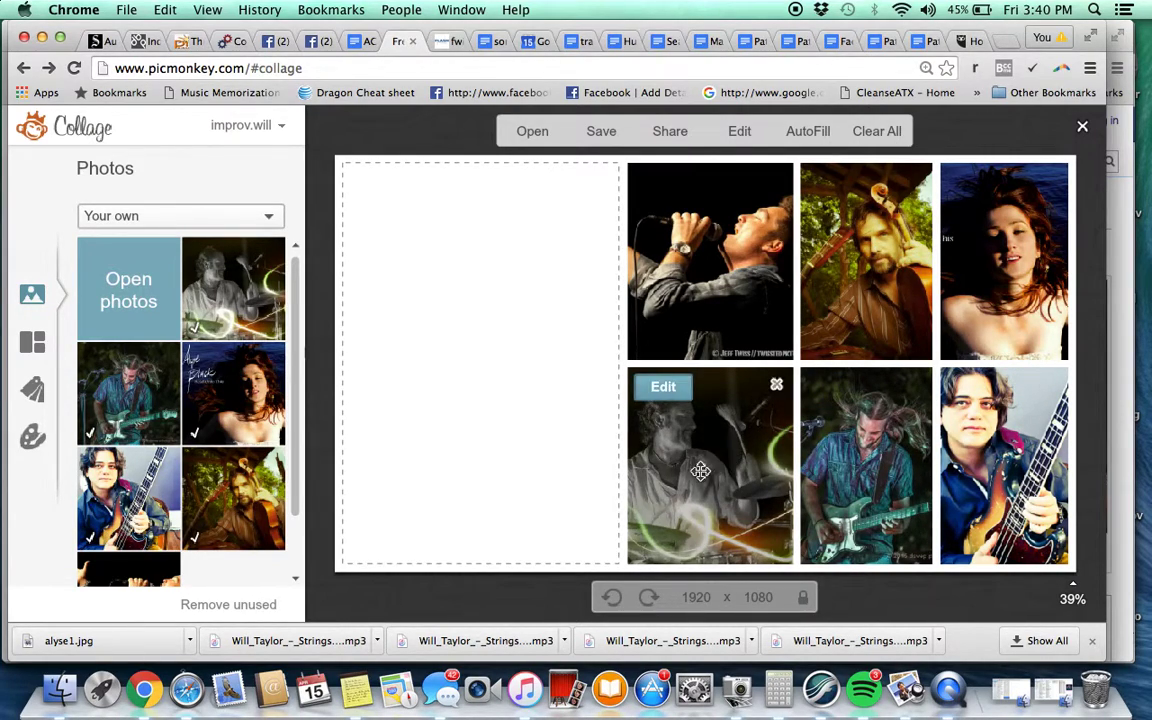
drag(681, 476, 640, 430)
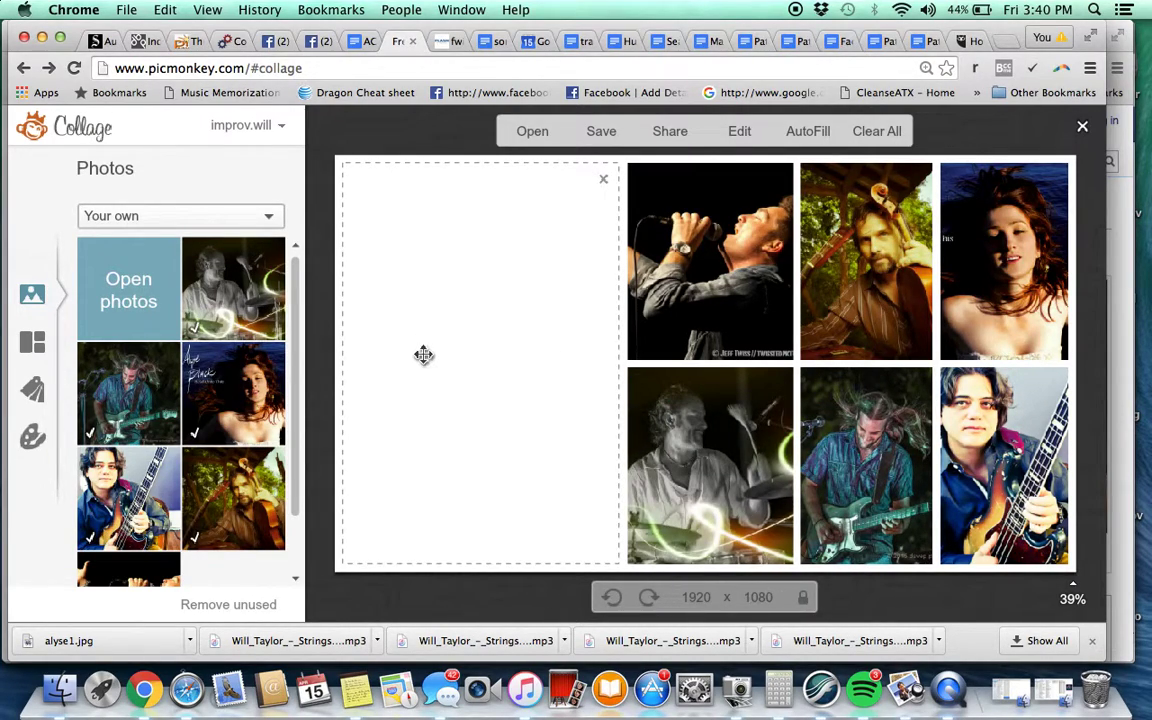
Make the collage background black, reduce cell spacing to 11, and nudge the singer photo
click(32, 440)
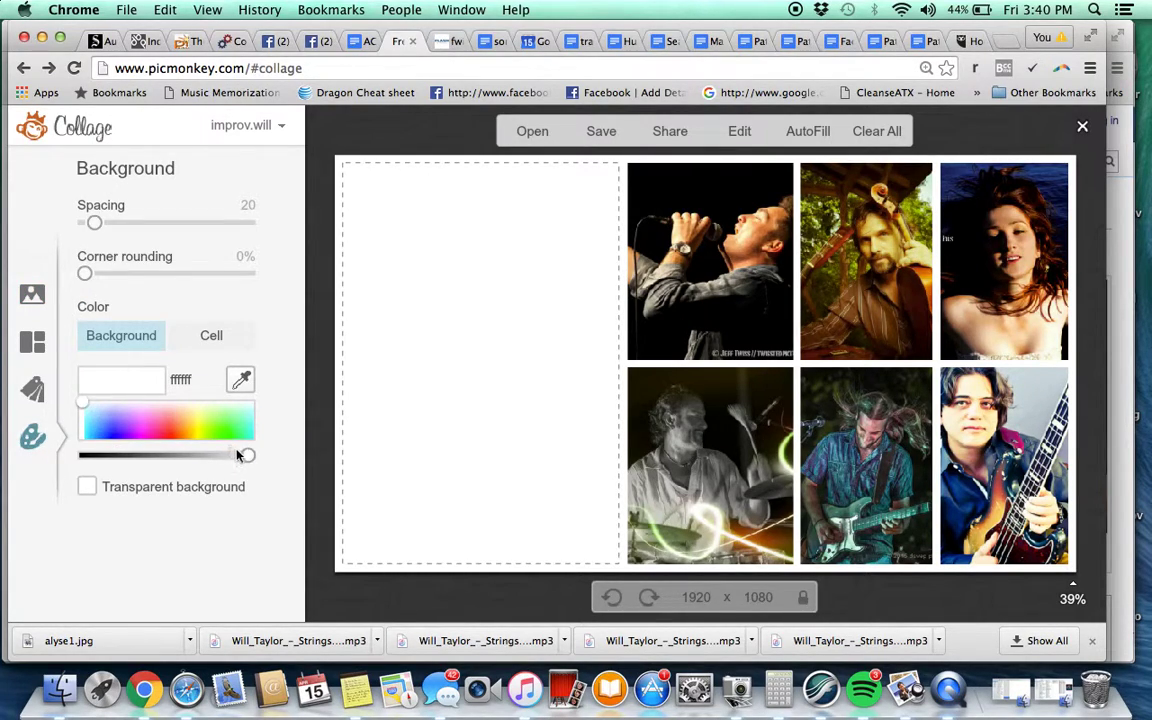
drag(238, 455, 60, 458)
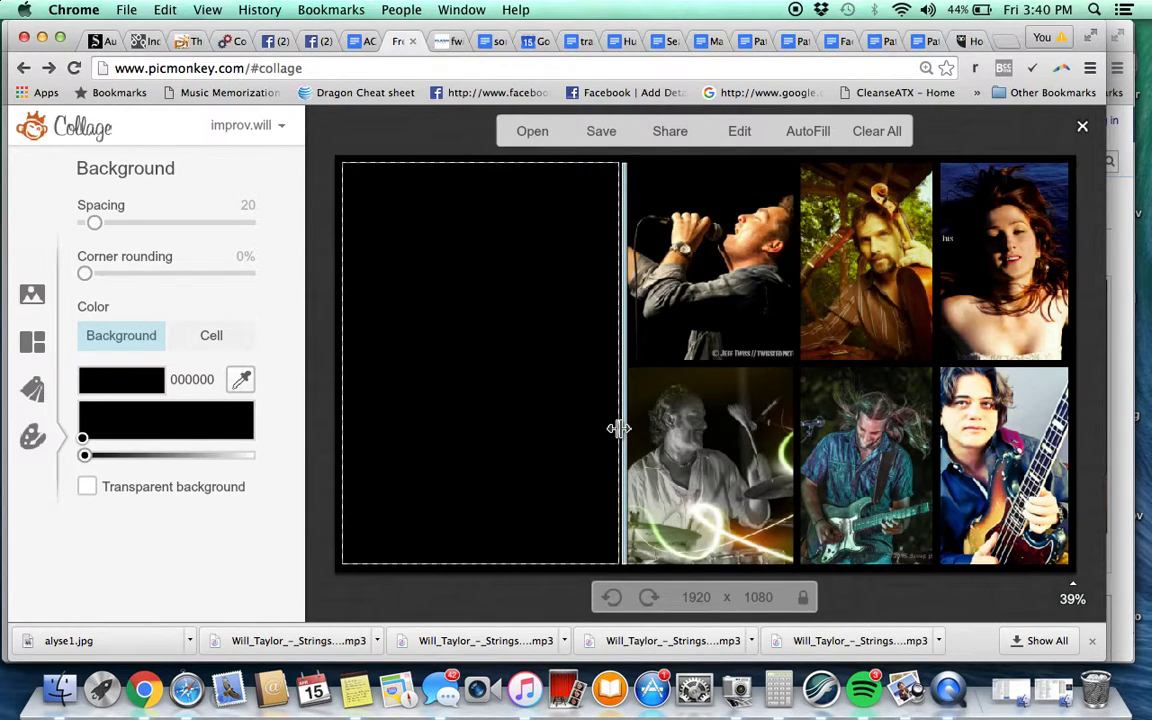
mouse_move(96, 229)
mouse_down()
mouse_move(62, 221)
mouse_move(89, 223)
mouse_up()
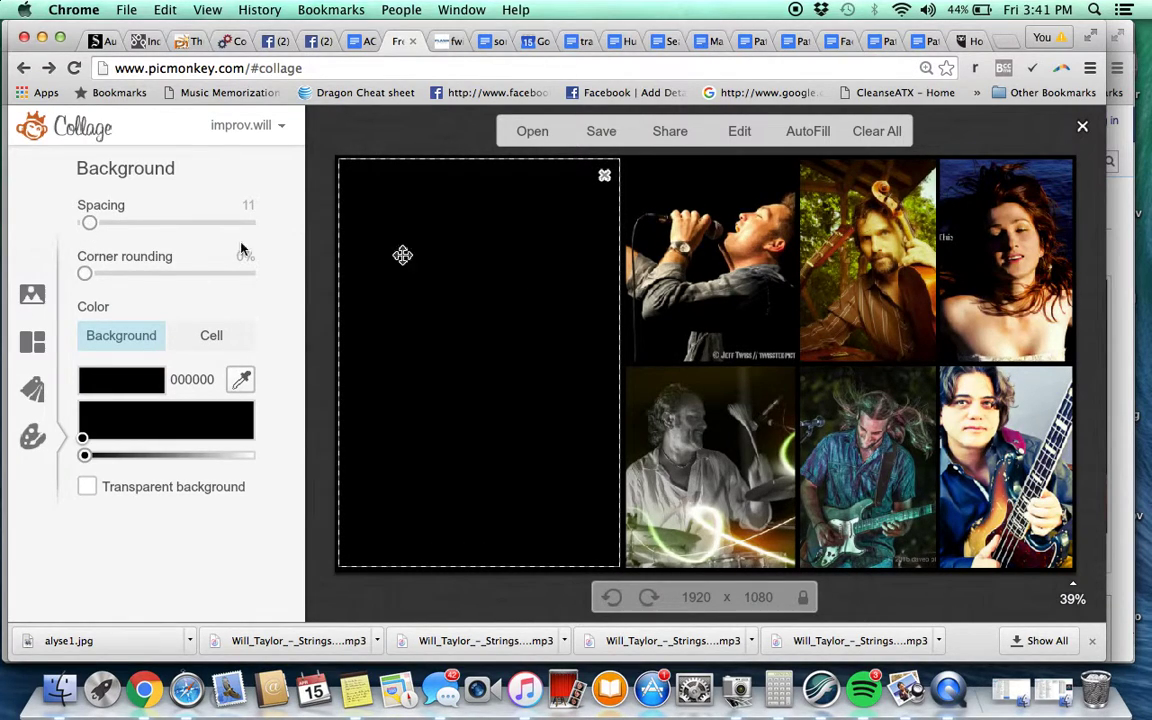
click(33, 296)
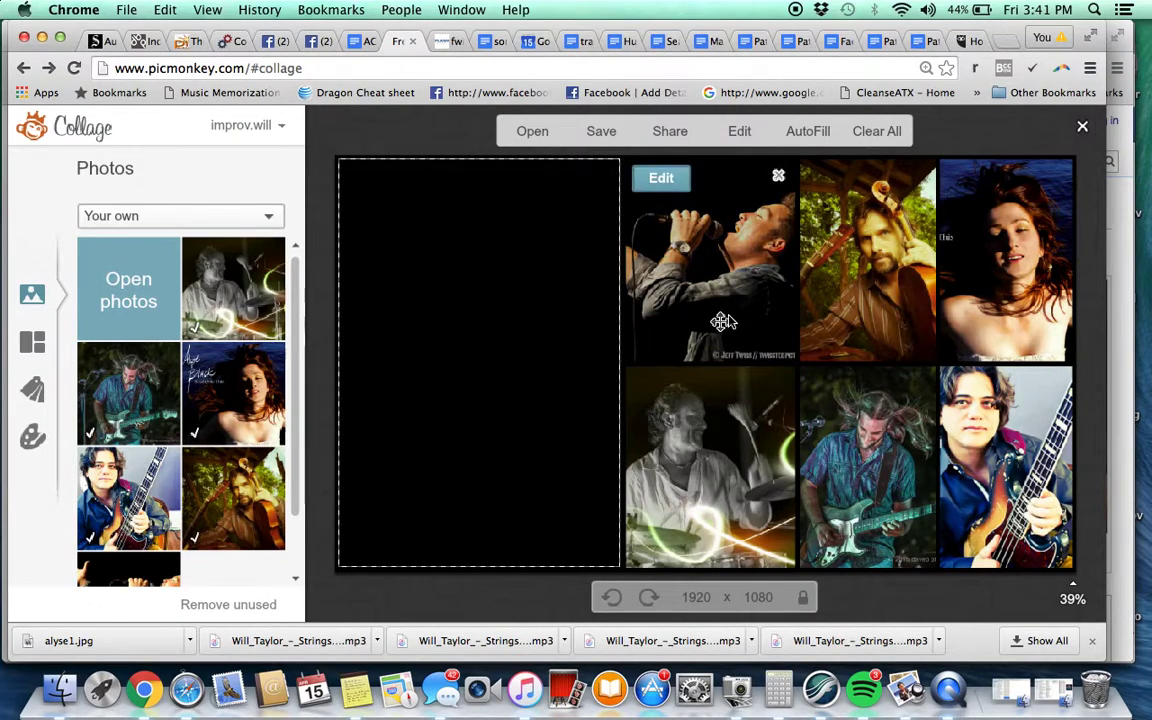
mouse_move(725, 320)
mouse_down()
mouse_move(760, 311)
mouse_move(724, 309)
mouse_up()
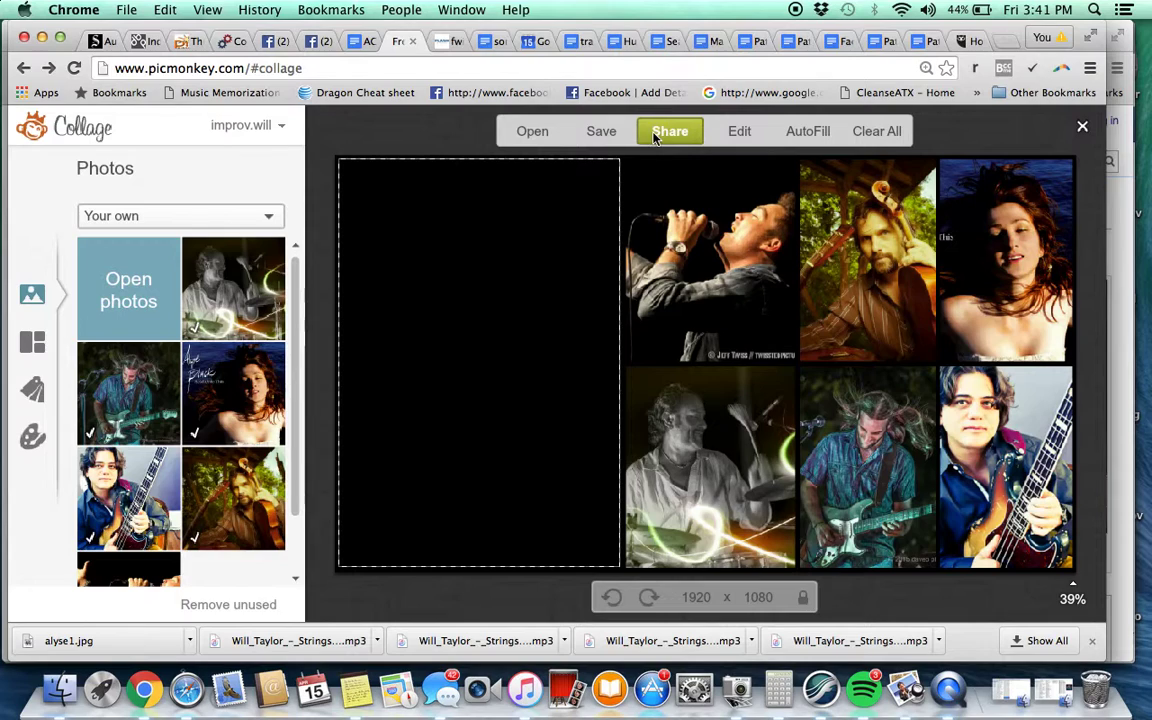
Save the collage at highest quality as 'taste of zep event banner.jpg' in Hump Day > Taste of Zep Police
click(621, 136)
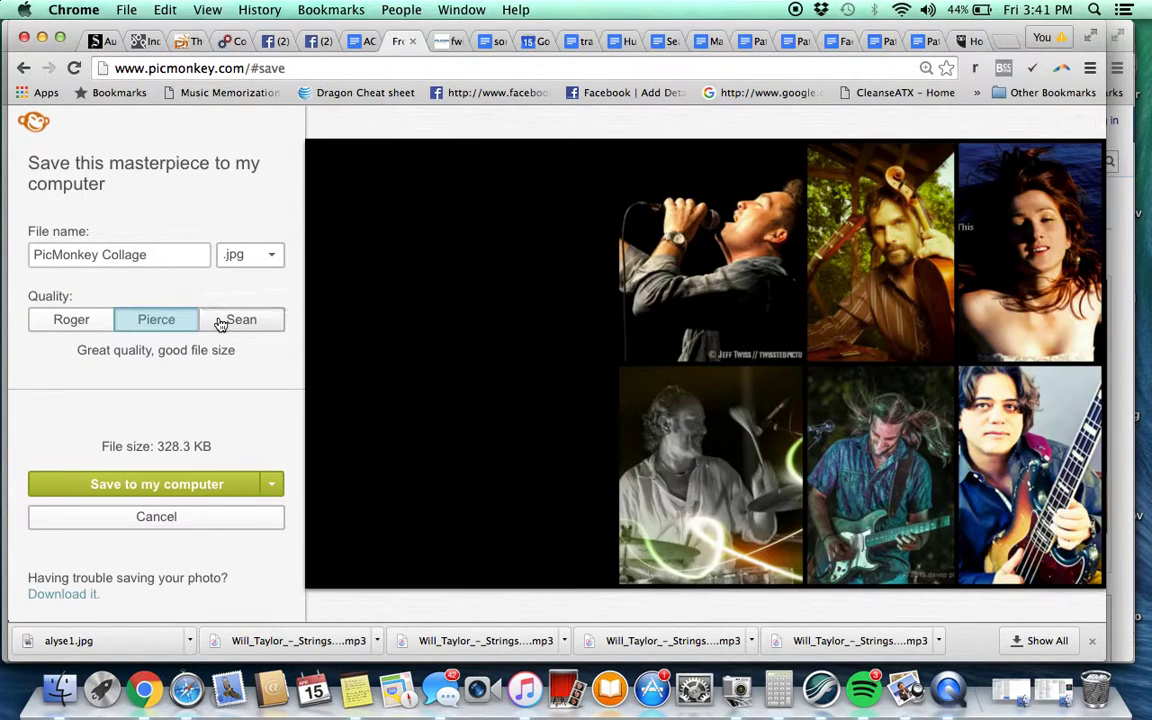
click(235, 320)
click(174, 263)
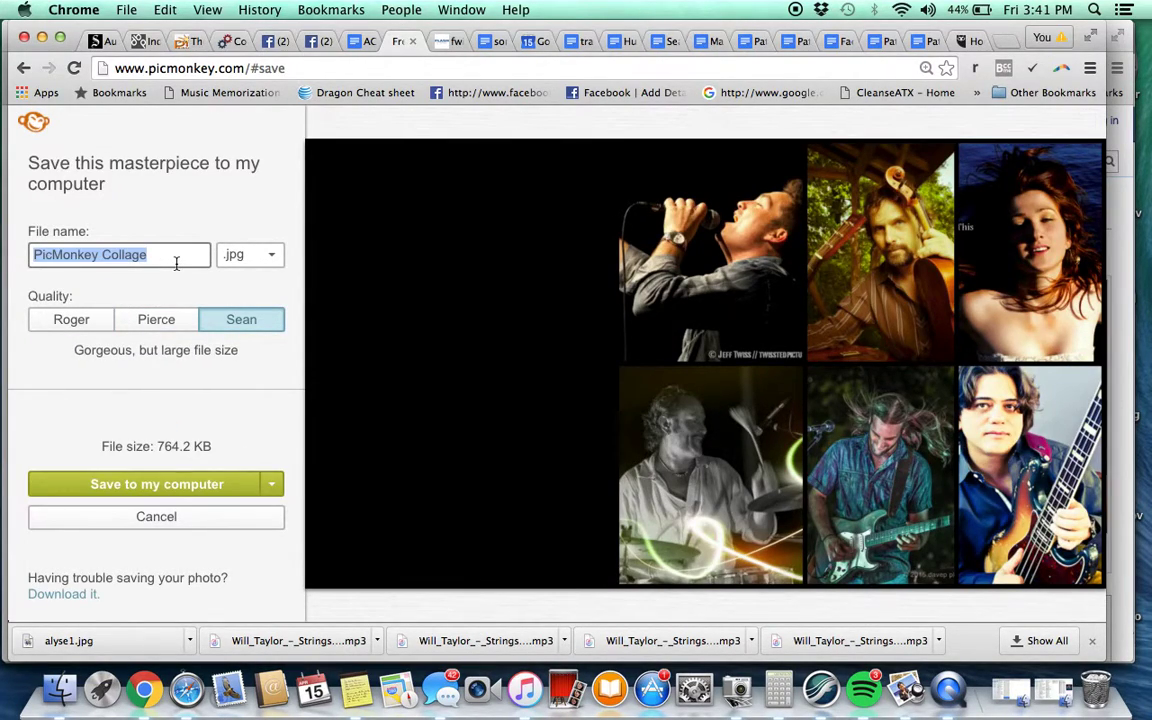
text(taste of zep event banner)
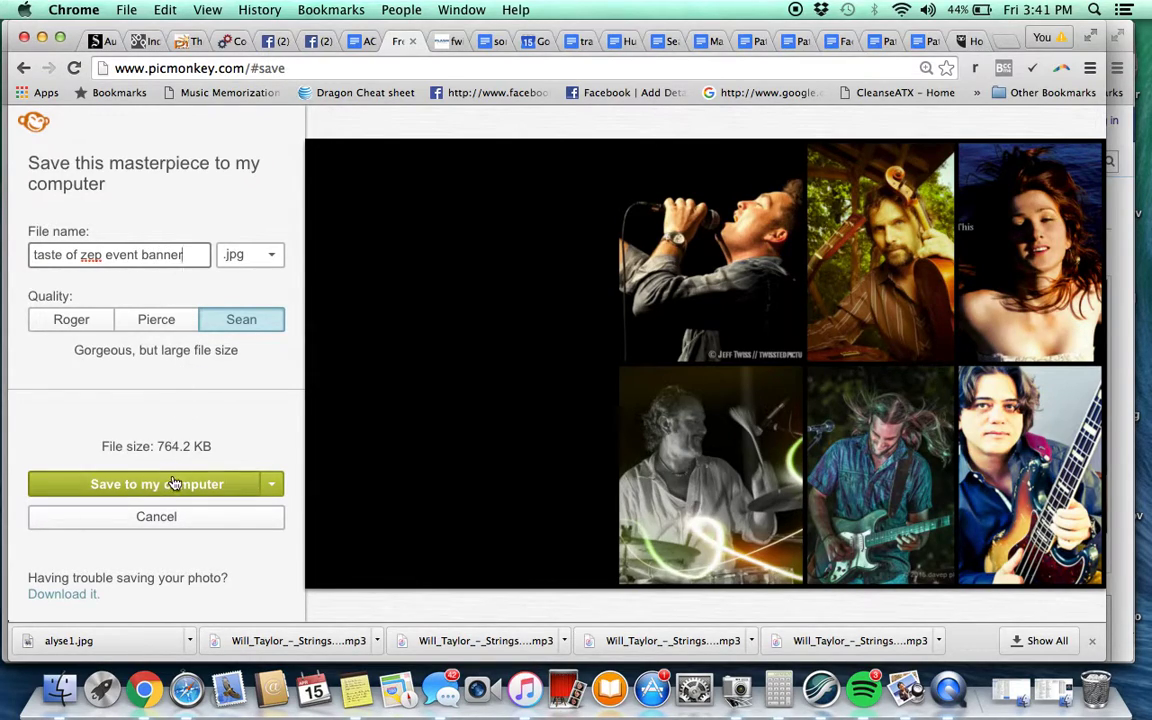
click(172, 484)
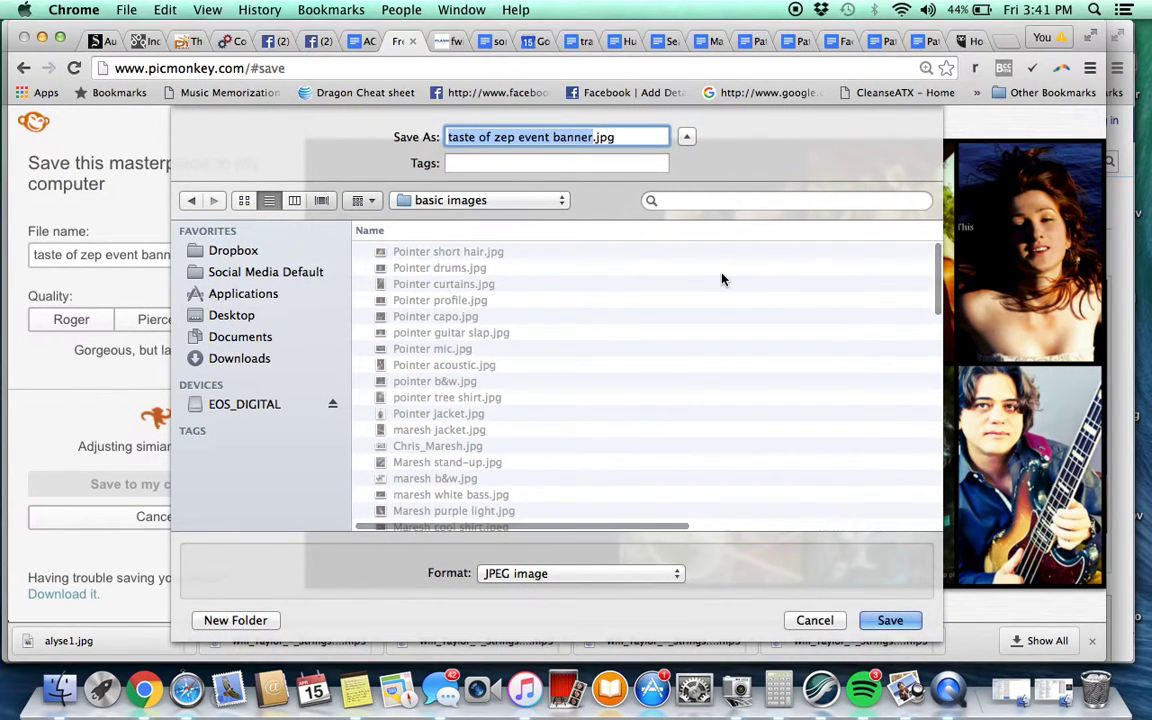
click(481, 201)
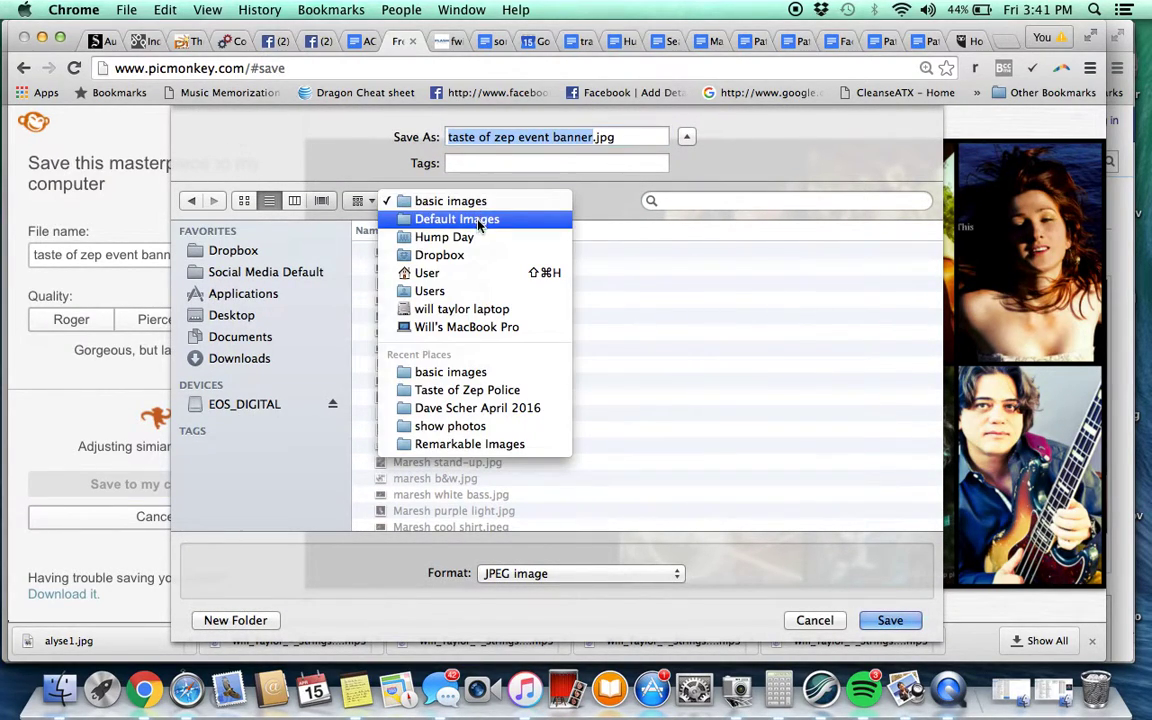
click(440, 237)
click(450, 251)
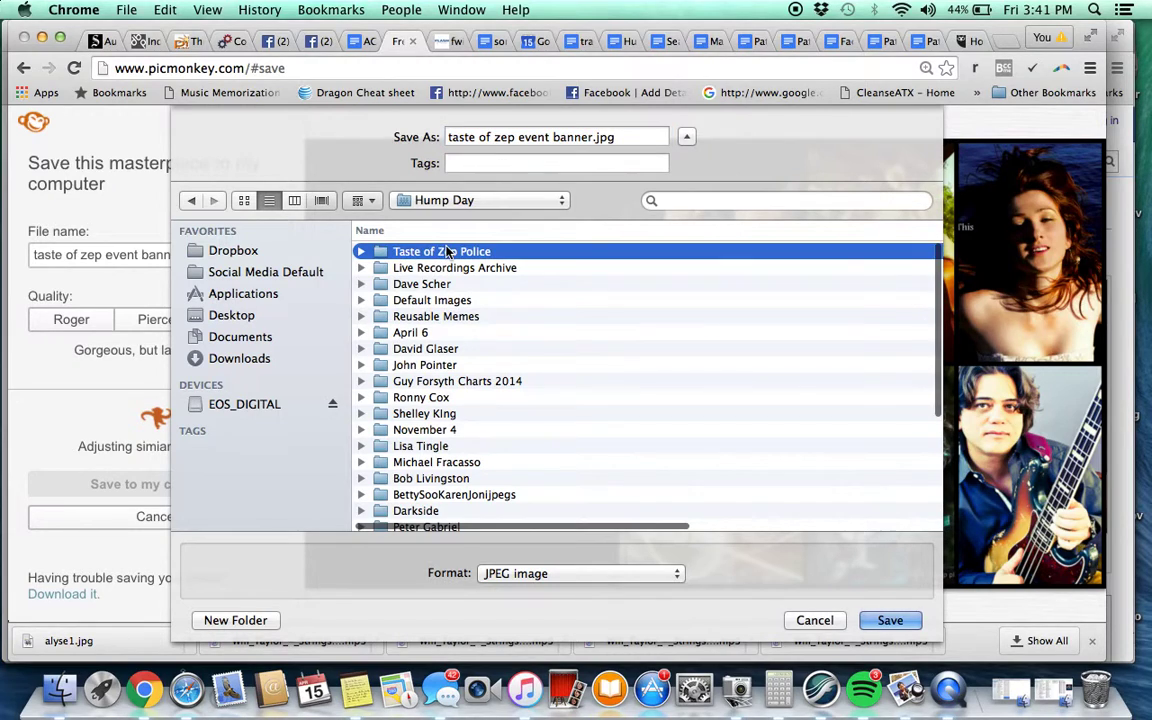
double_click(450, 251)
key(Return)
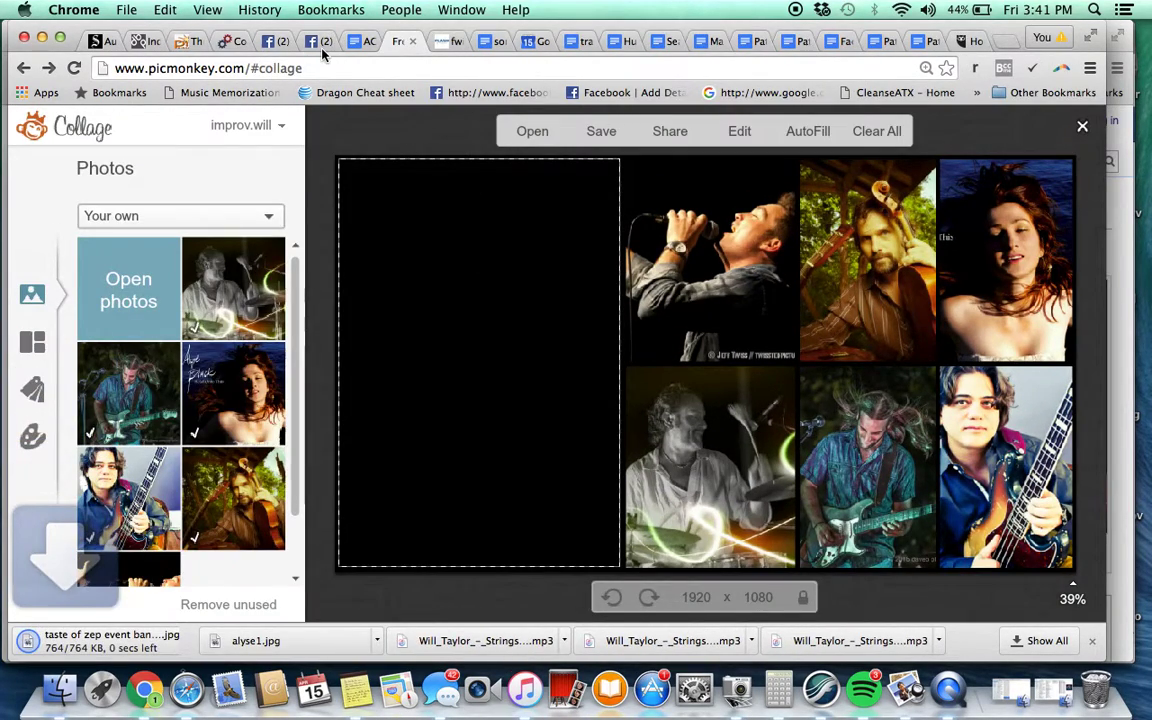
Go to the PicMonkey home page and open taste of zep event banner.jpg from the computer
key(BackSpace)
key(BackSpace)
key(BackSpace)
key(BackSpace)
key(BackSpace)
key(BackSpace)
key(BackSpace)
key(BackSpace)
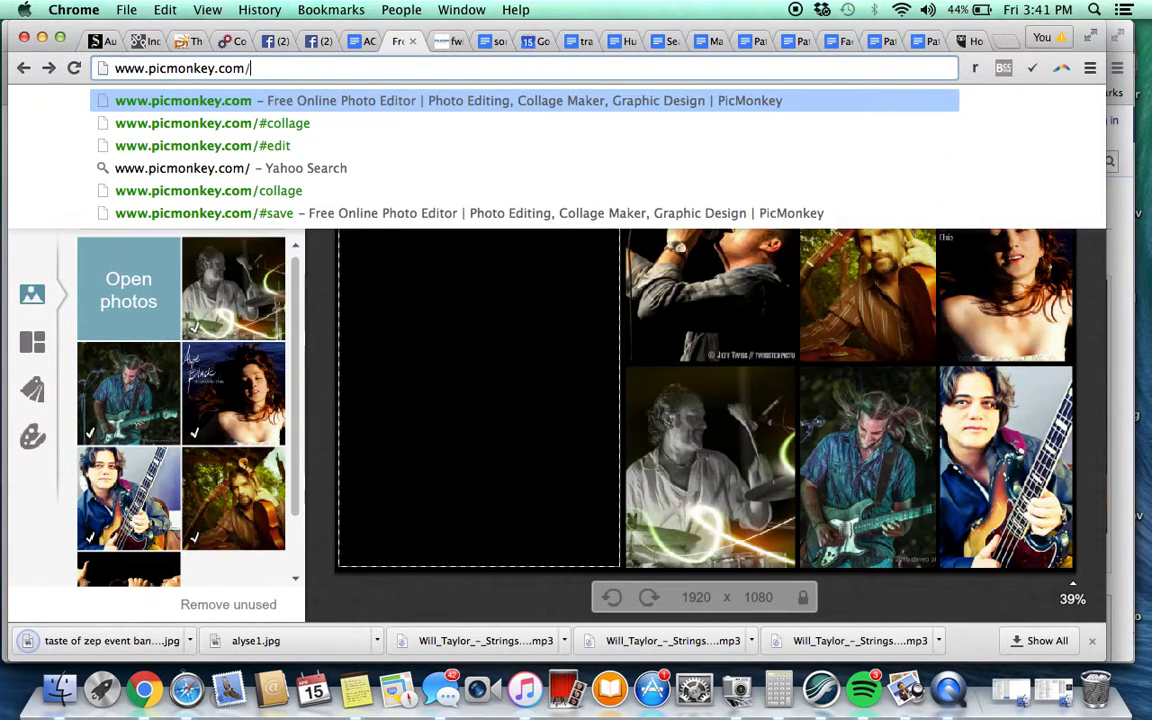
key(Return)
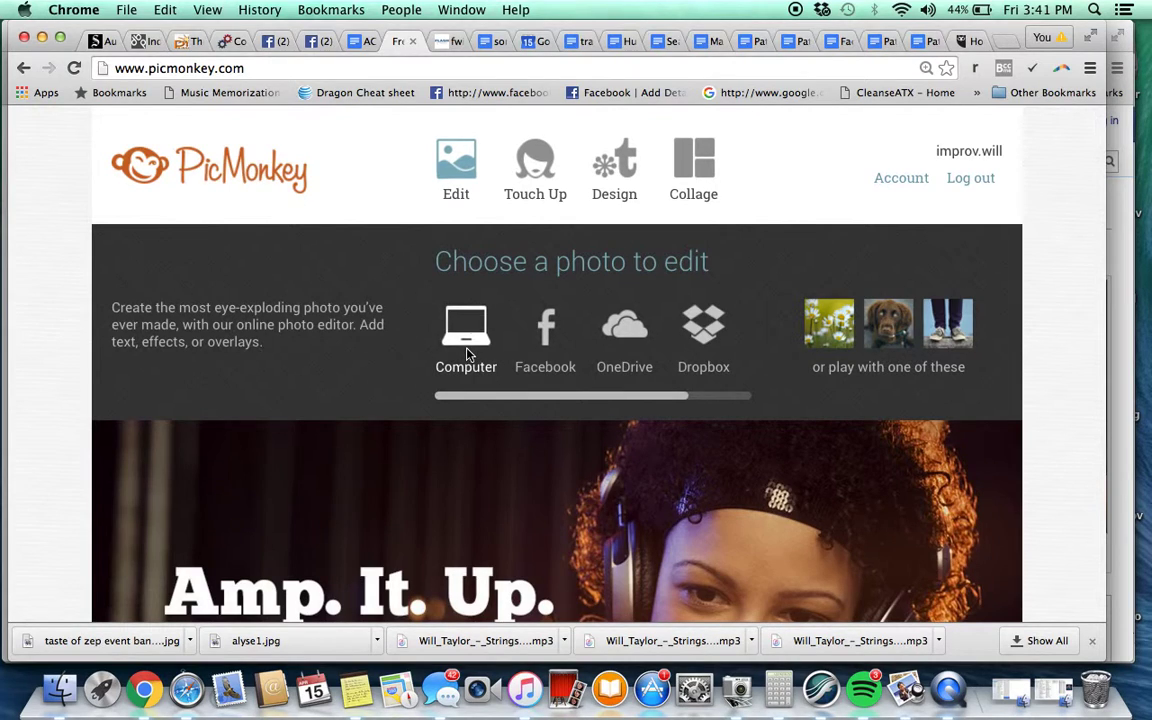
click(468, 354)
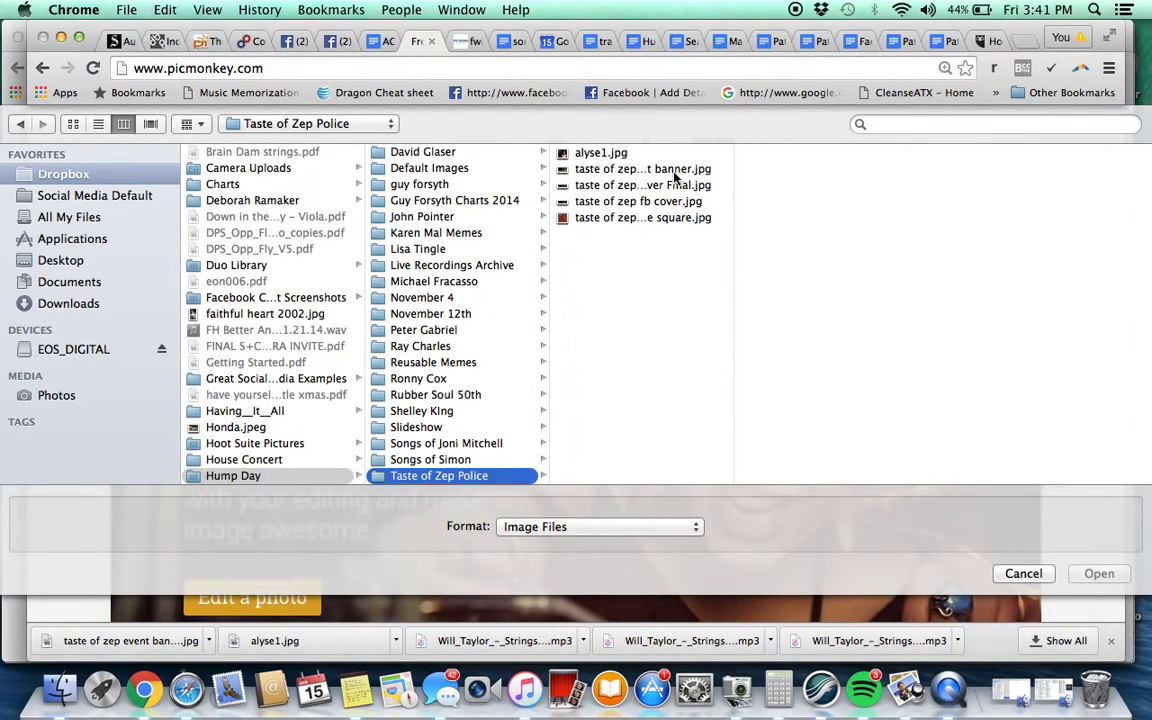
double_click(675, 176)
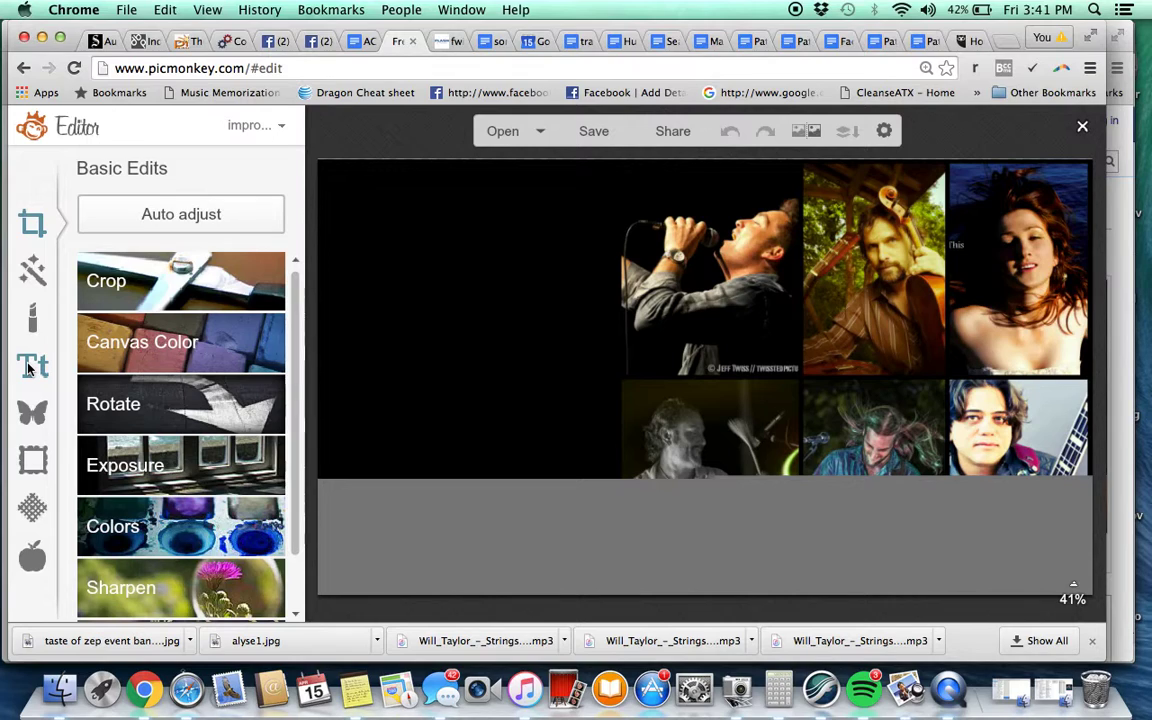
Add a text box at the banner's top-left reading 'TASTE OF ZEPPELIN & POLICE'
click(30, 367)
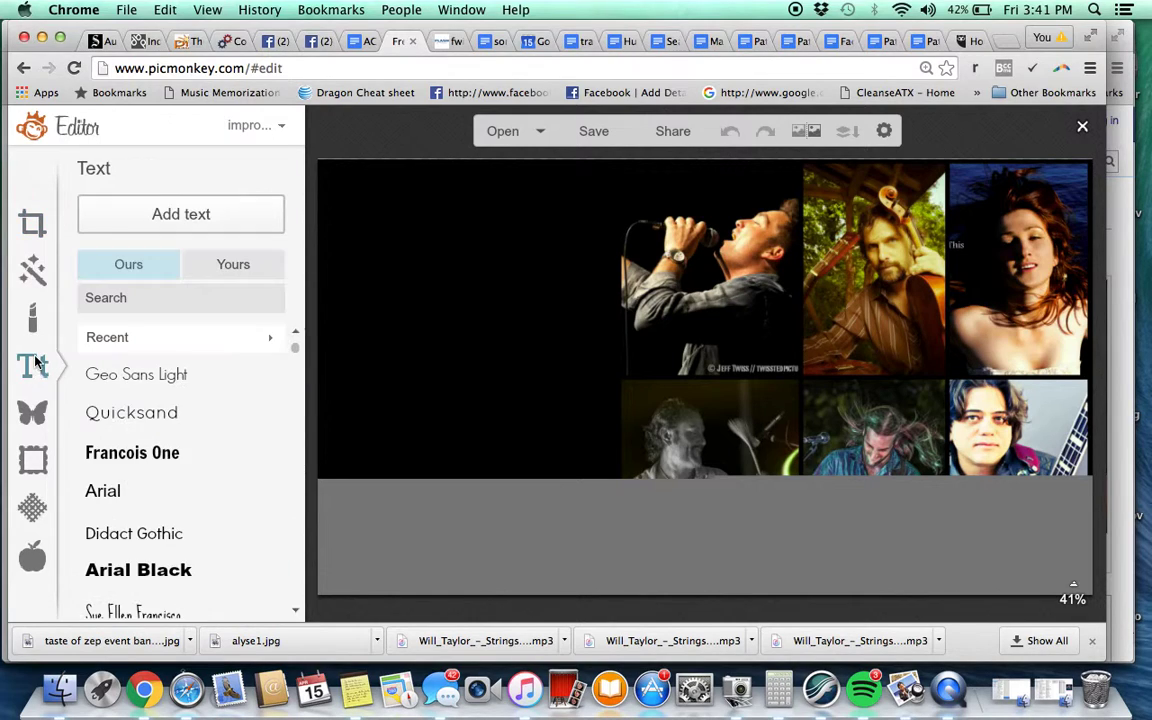
click(181, 214)
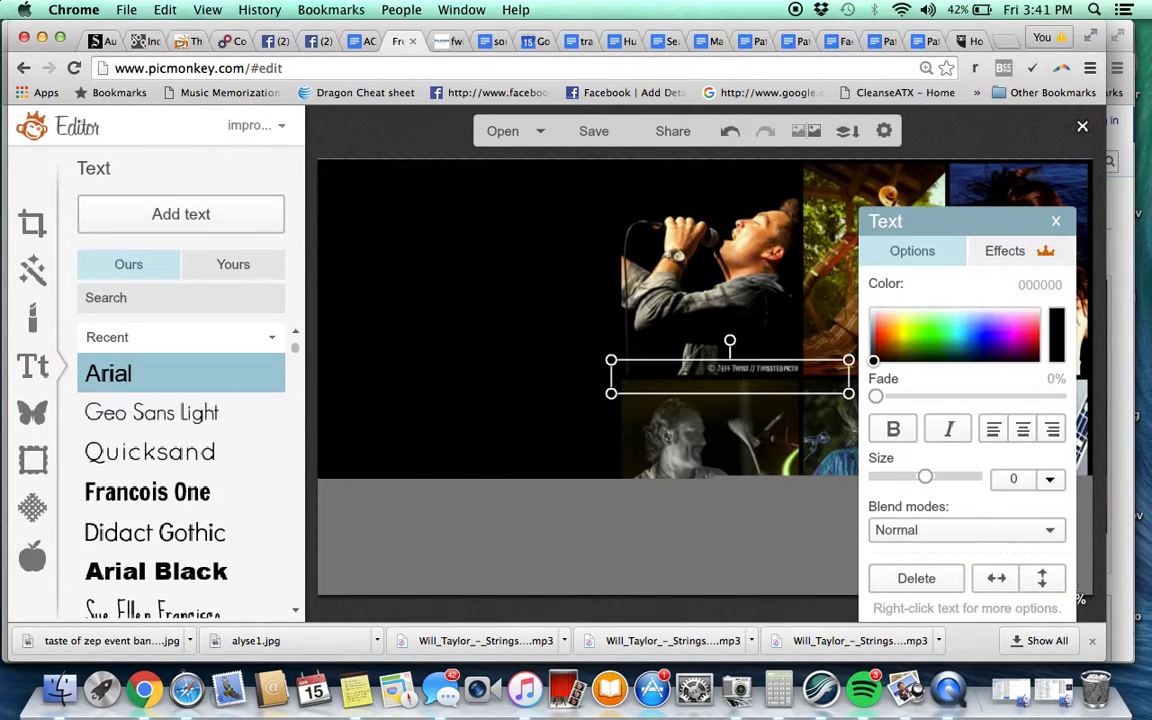
drag(696, 378, 415, 185)
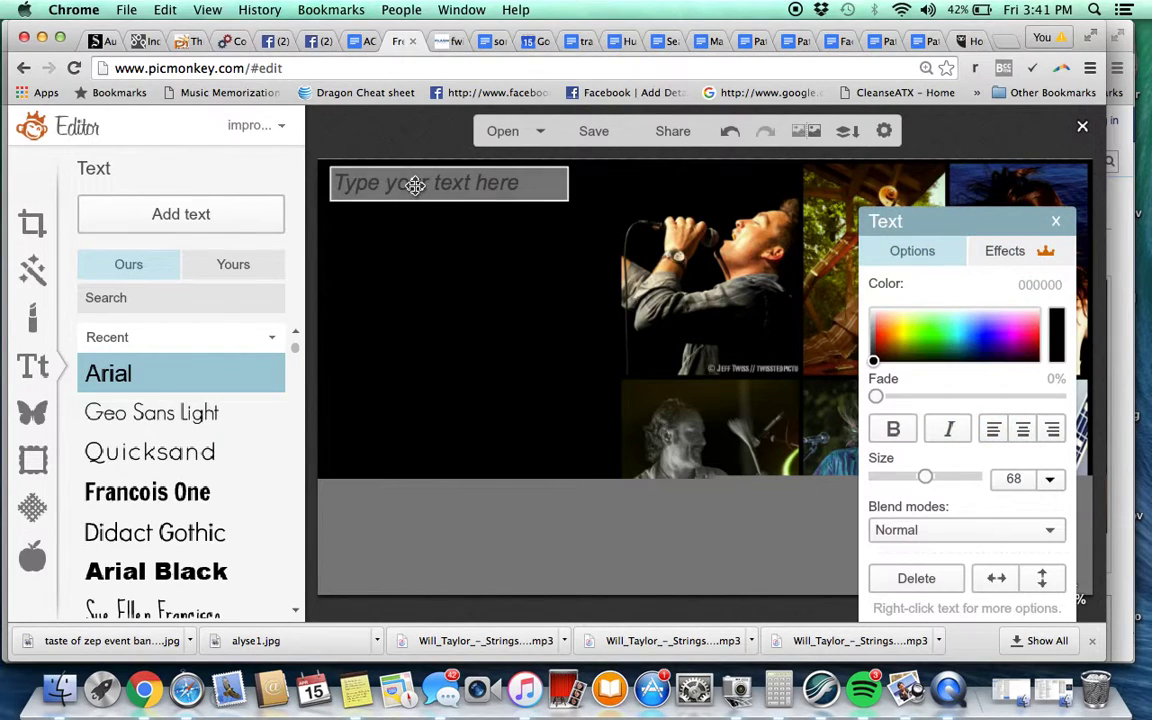
text(TASTE)
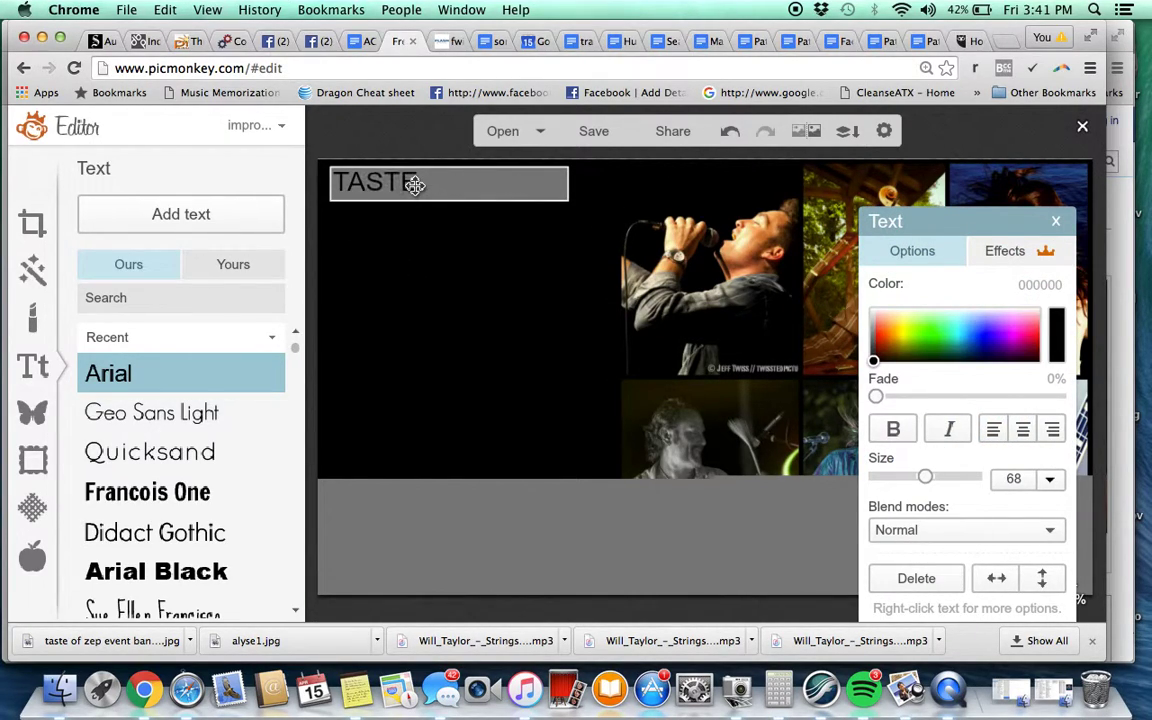
text( OF ZEPPE)
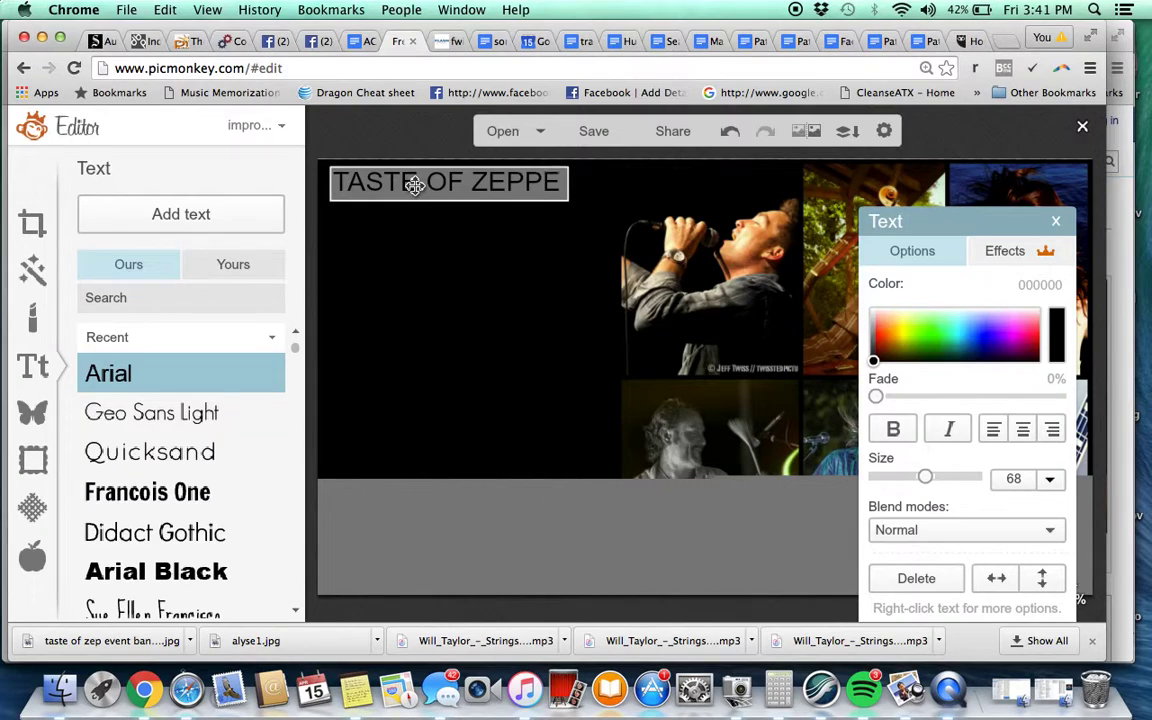
text(LIN & POLI)
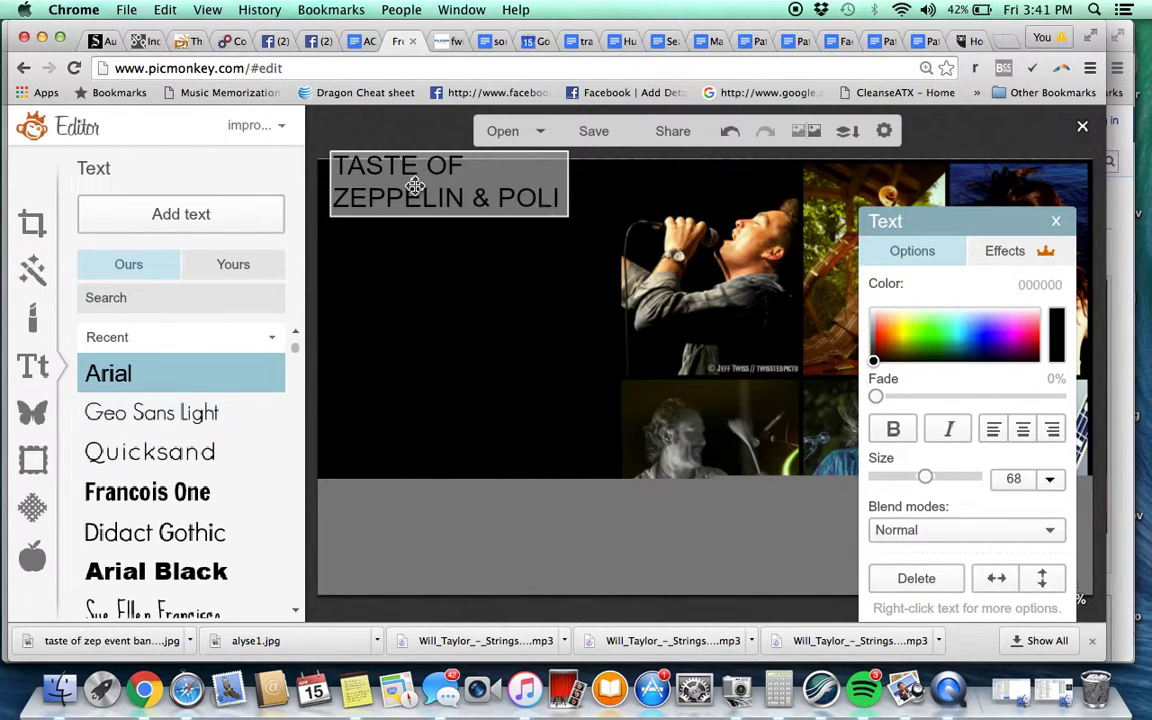
text(CE)
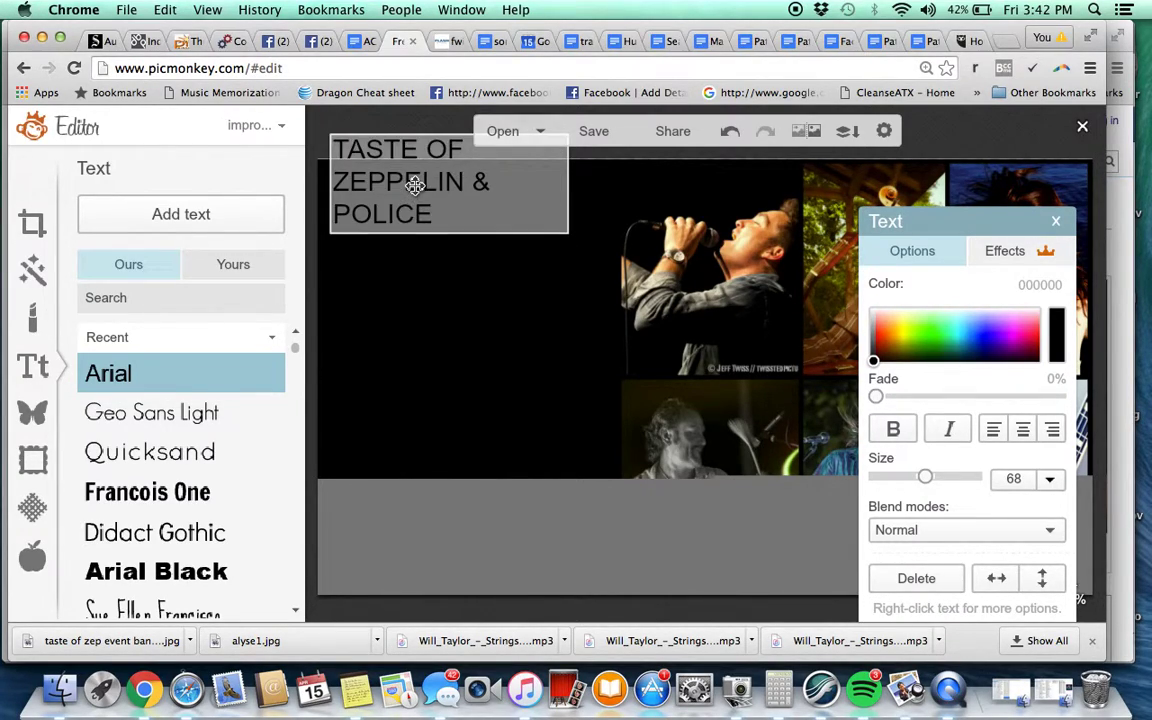
click(430, 256)
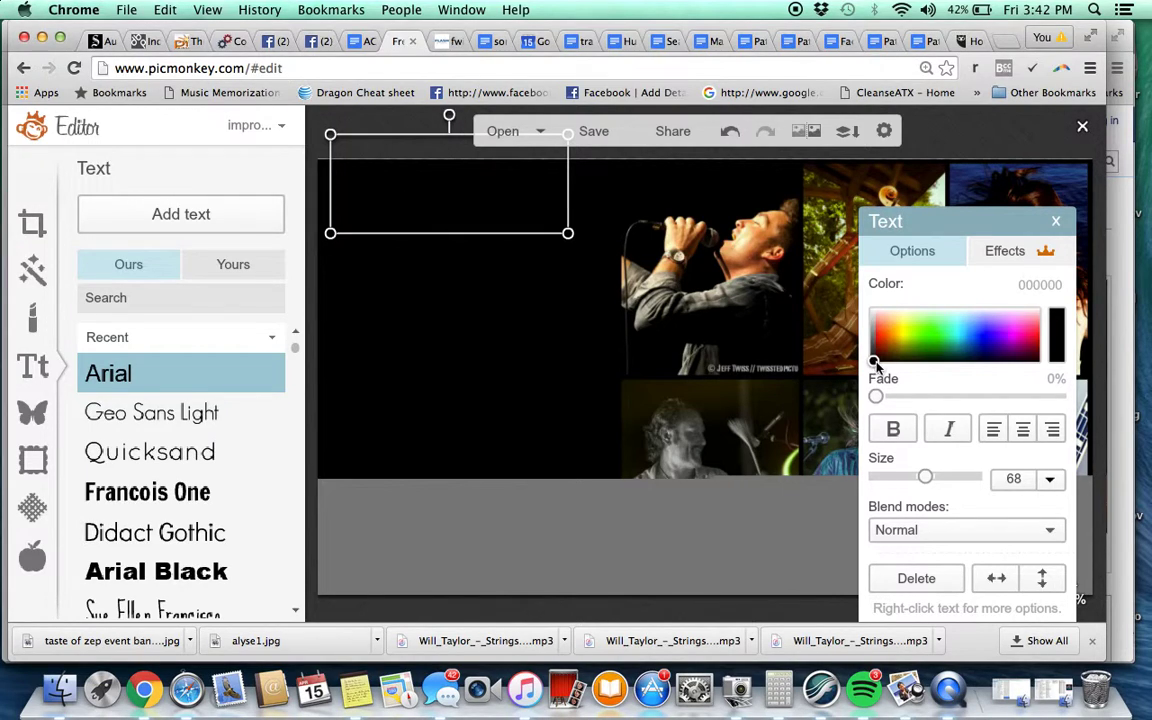
Make the title white and set its font to Geo Sans Light
drag(876, 363, 874, 319)
drag(399, 159, 400, 203)
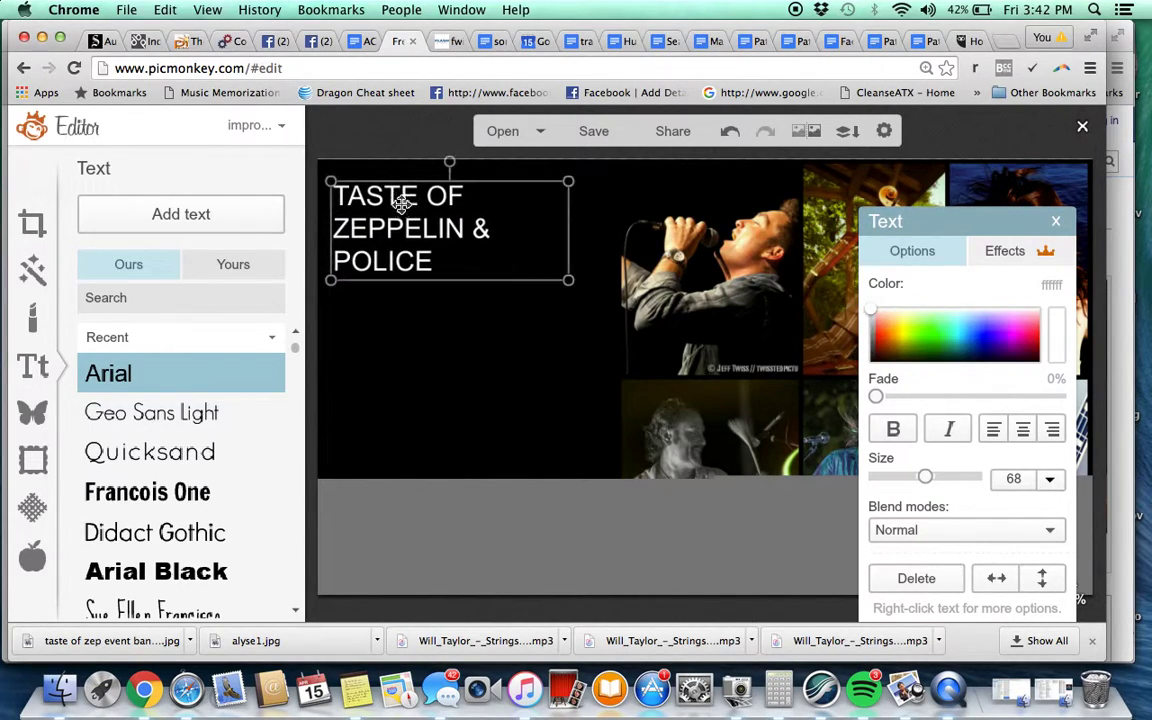
click(400, 203)
key(ctrl+a)
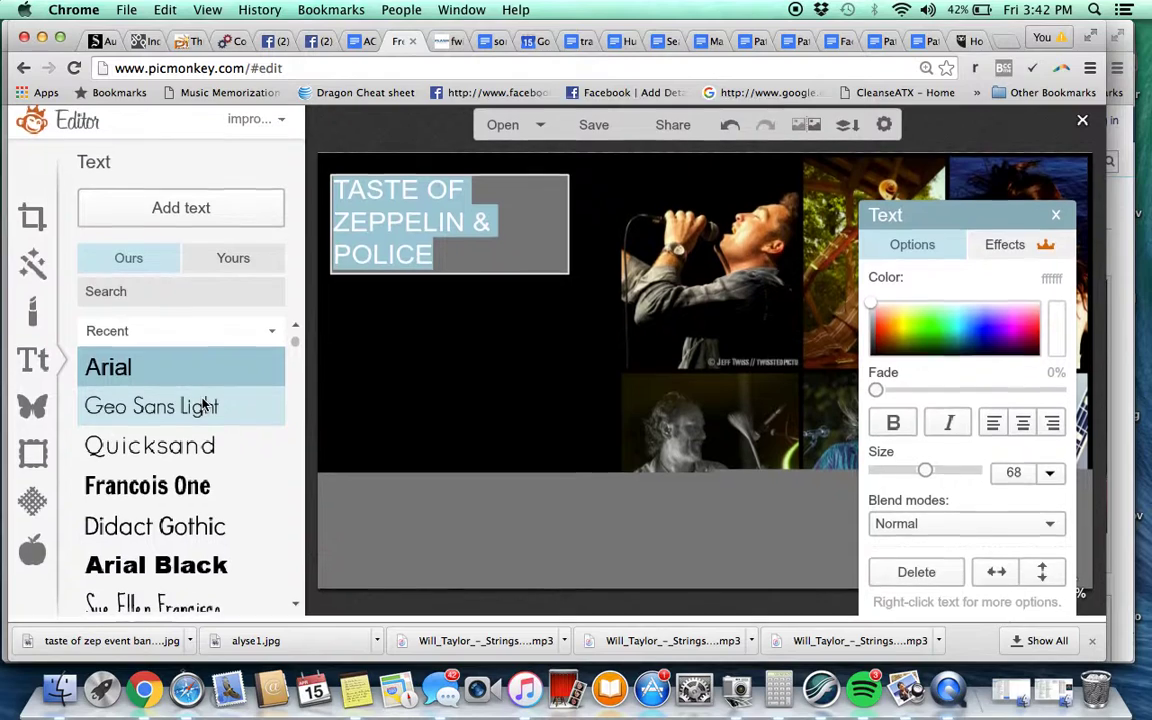
click(158, 532)
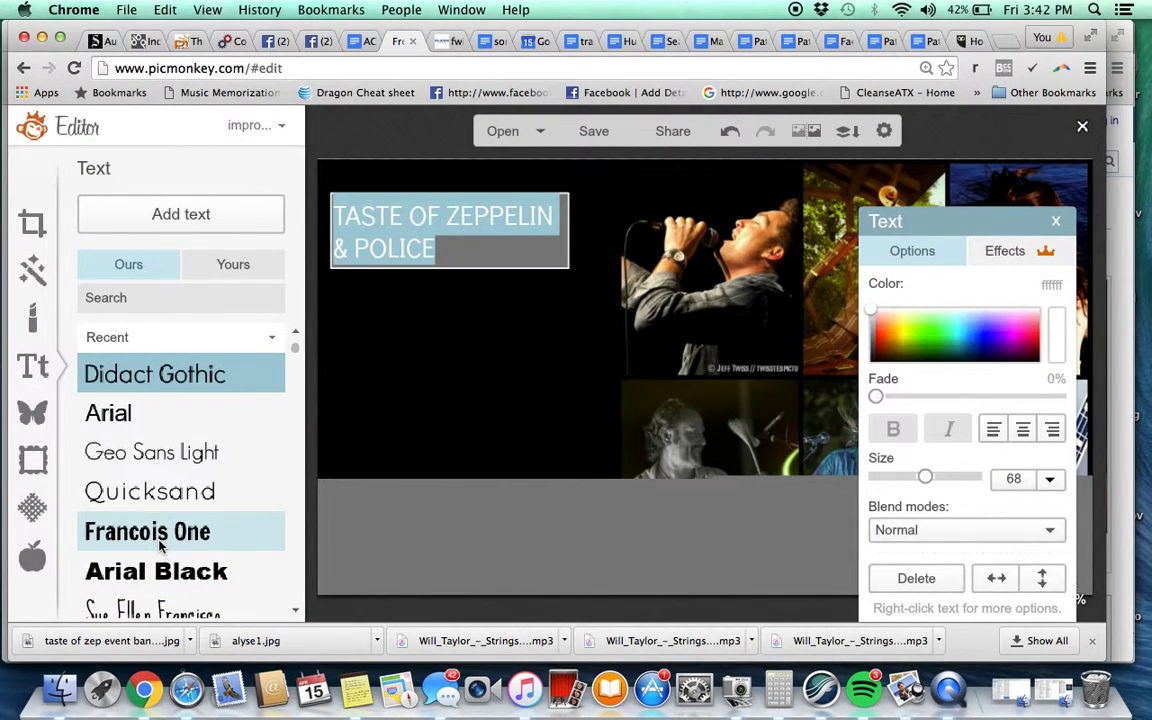
click(163, 456)
click(550, 316)
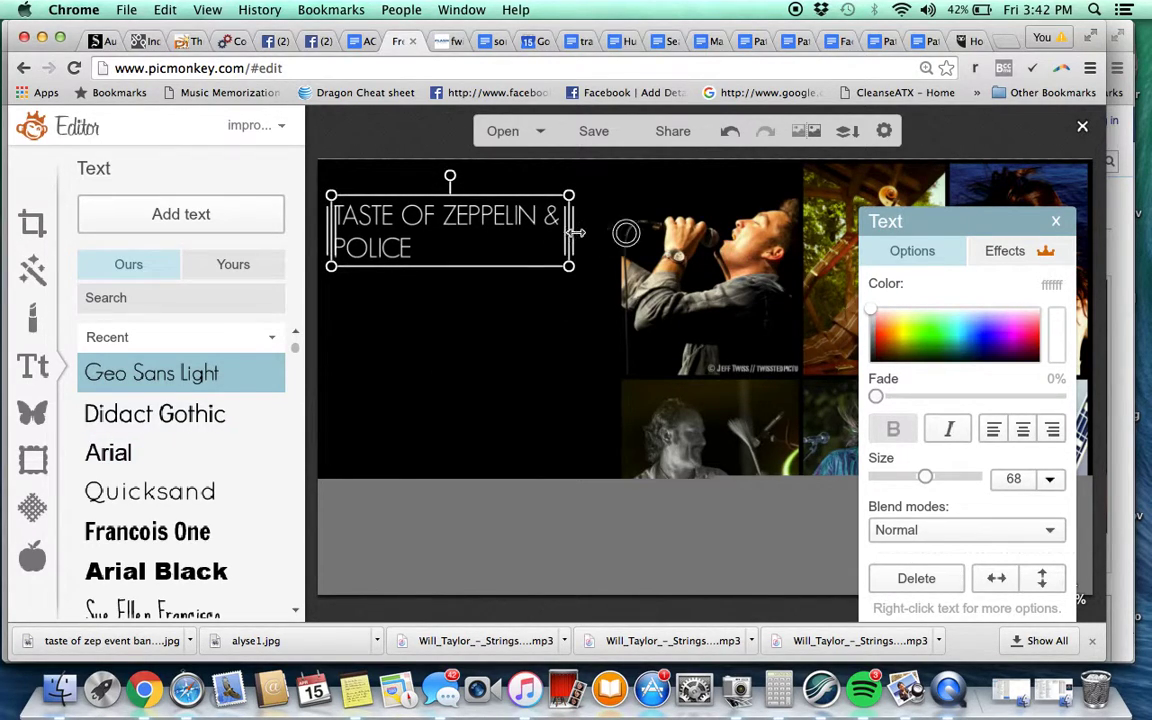
Widen and enlarge the title so it spans the banner's top on one line
drag(576, 232, 740, 232)
drag(587, 231, 584, 184)
drag(733, 200, 918, 266)
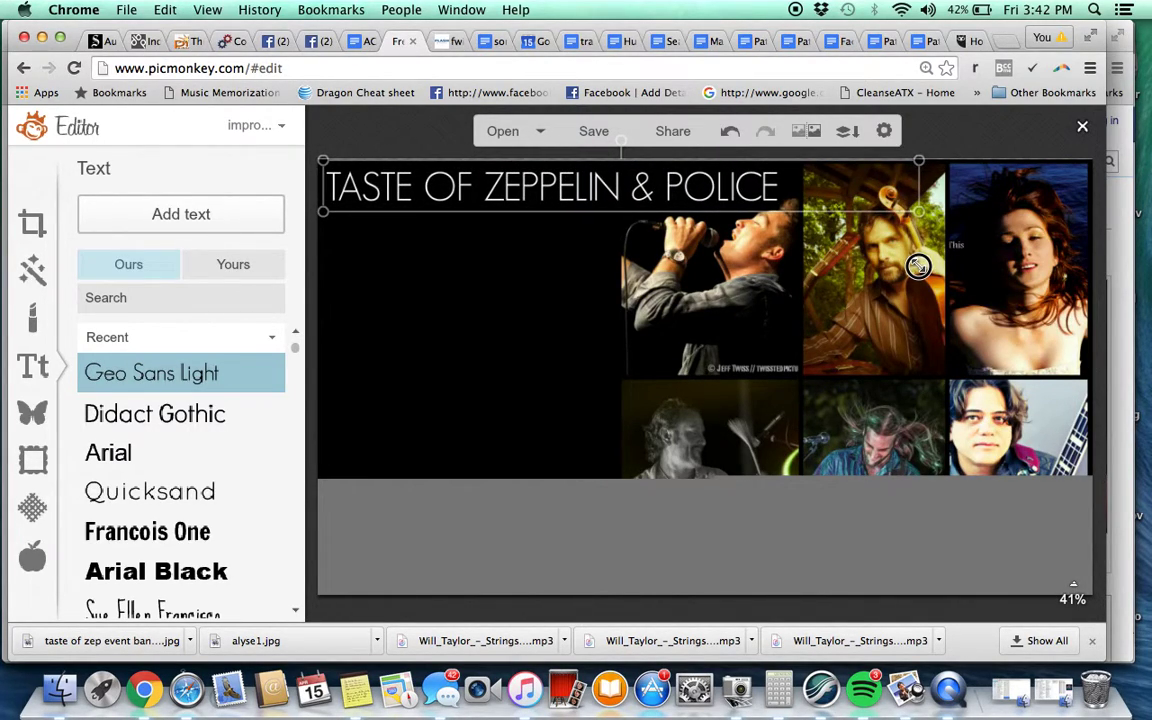
click(742, 243)
click(592, 186)
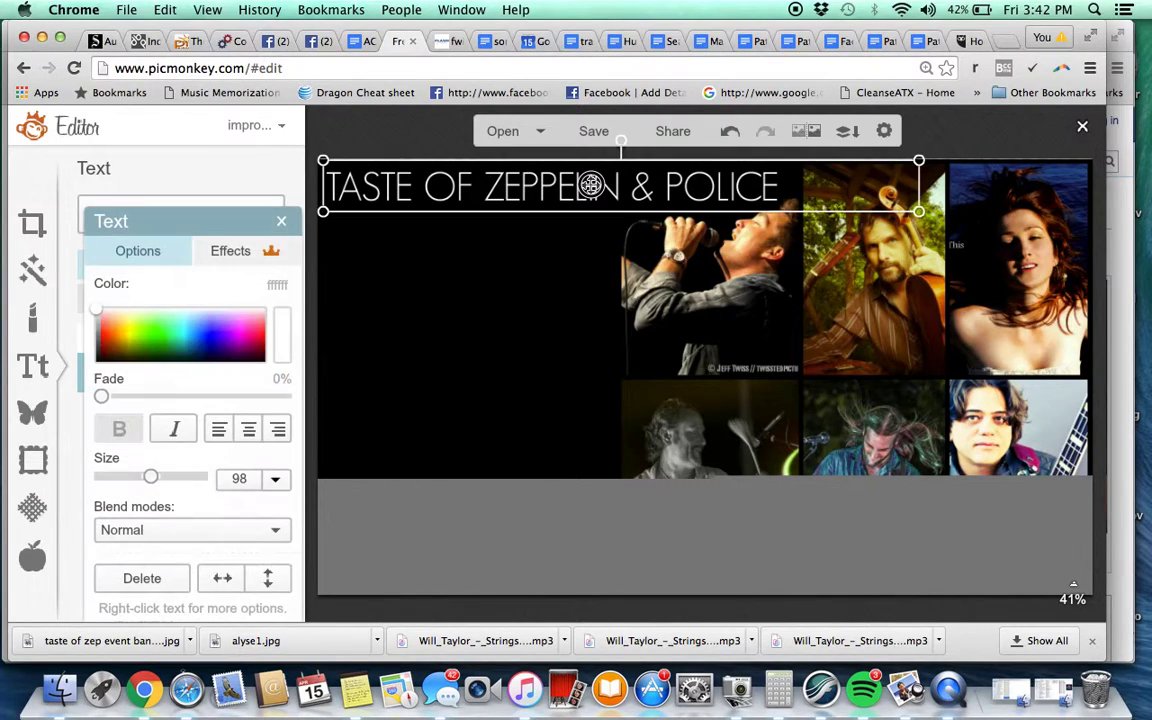
click(508, 285)
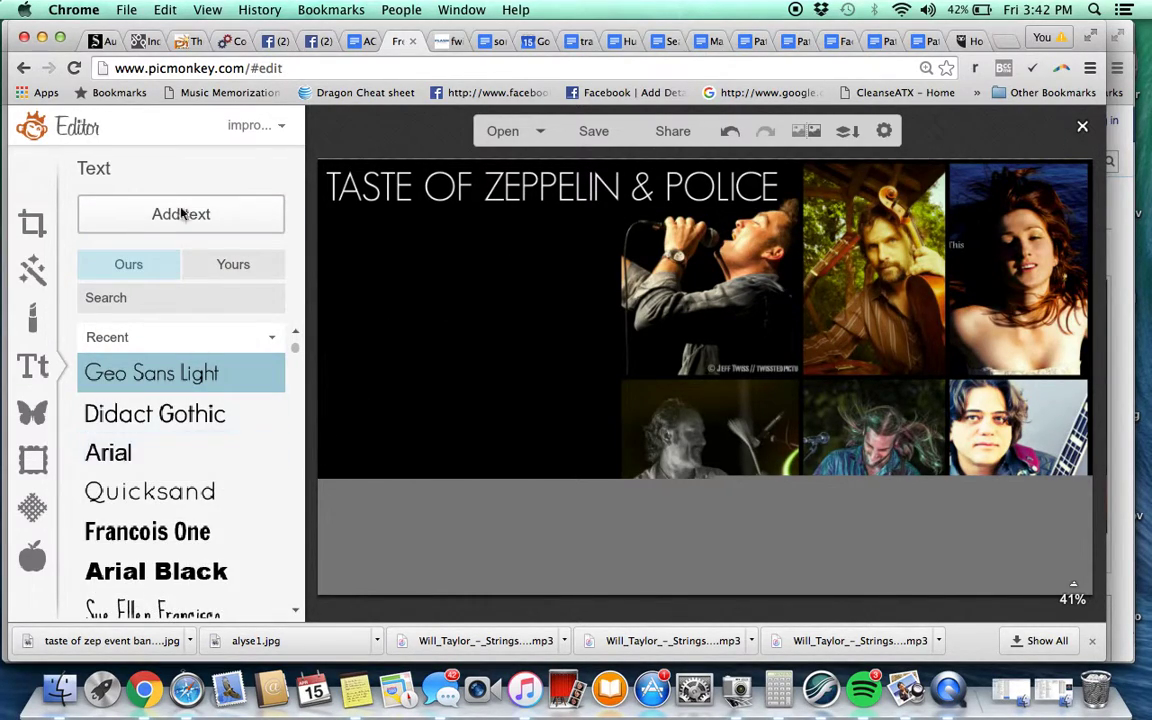
Add a new text box to the banner and place it below the title
click(168, 220)
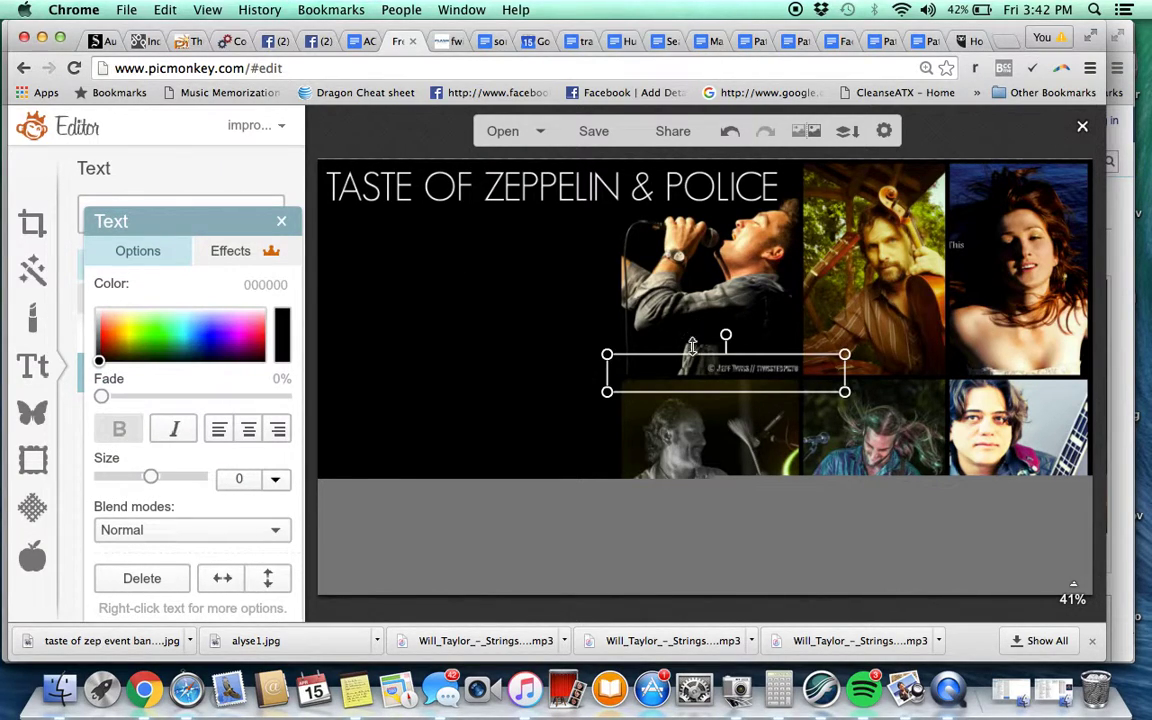
drag(690, 370, 420, 243)
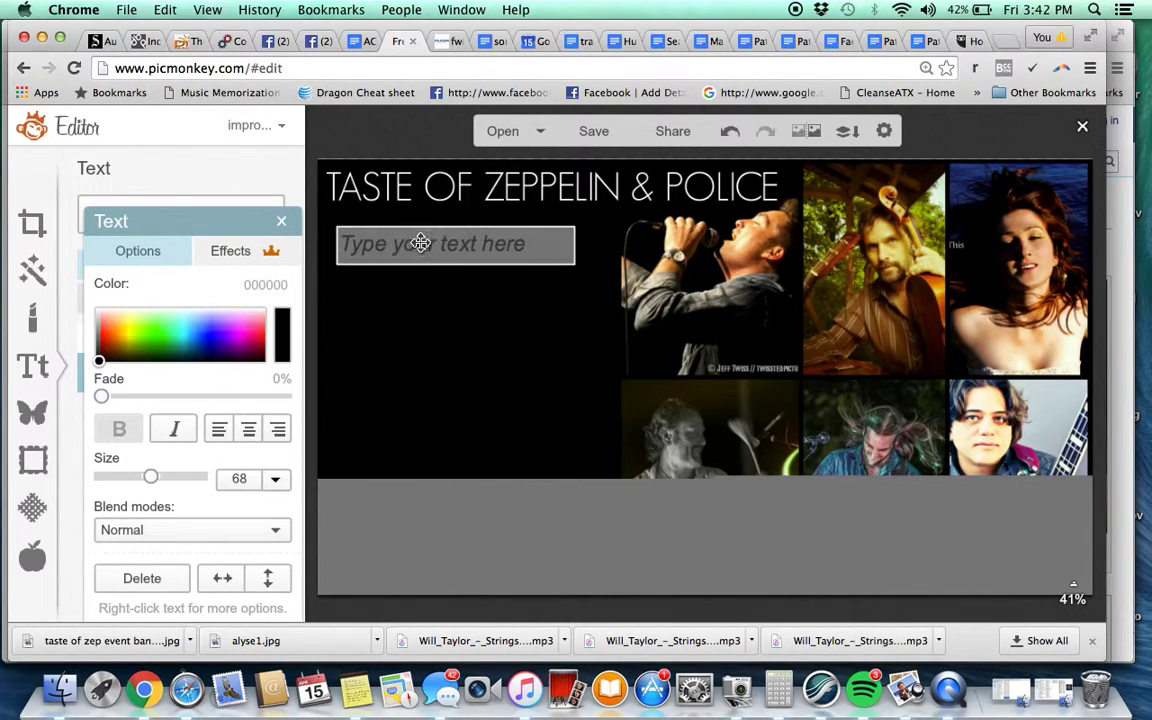
click(420, 243)
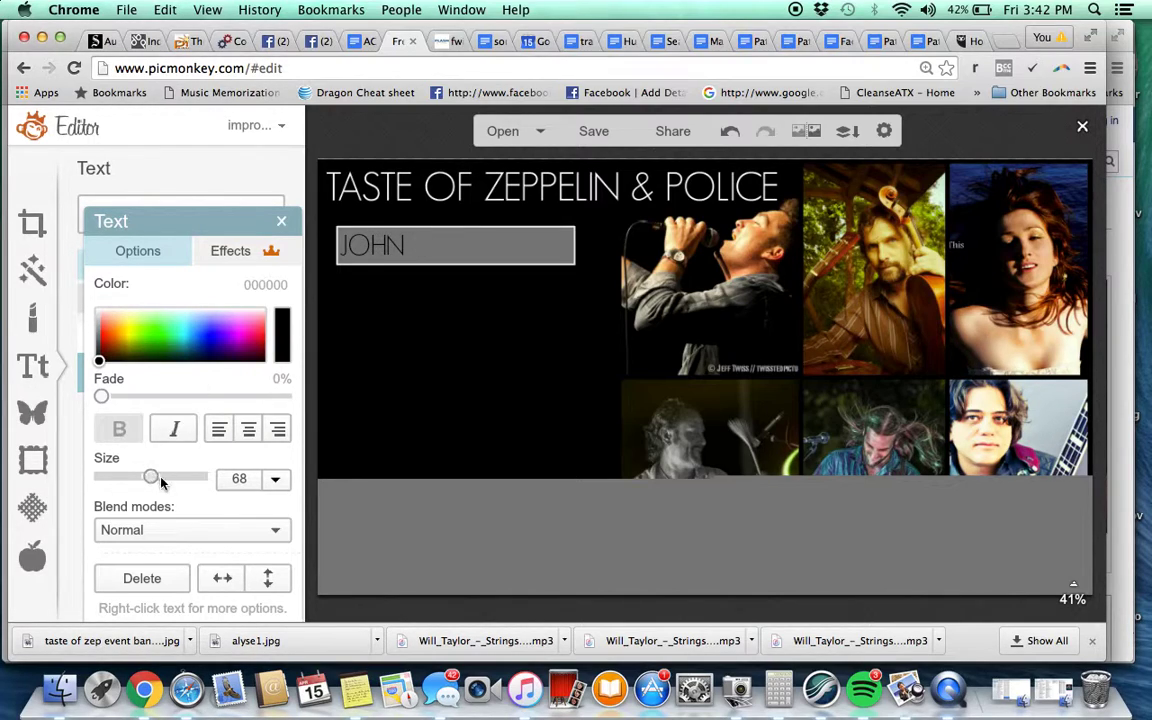
drag(155, 480, 133, 480)
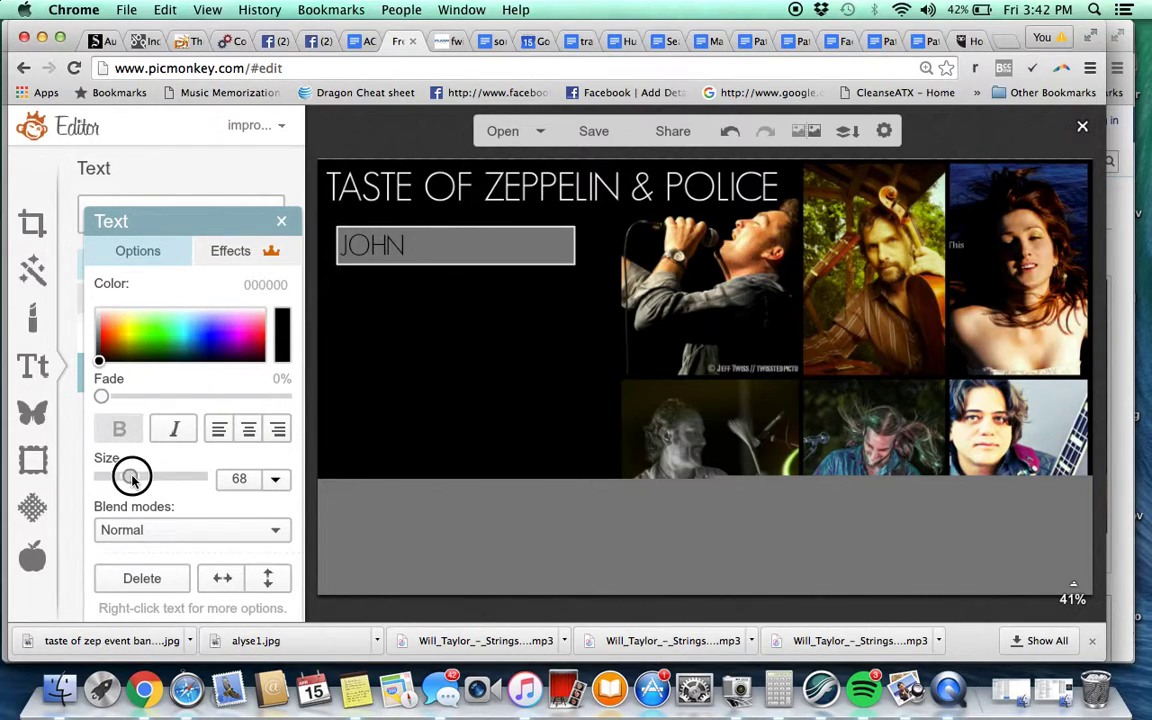
double_click(423, 253)
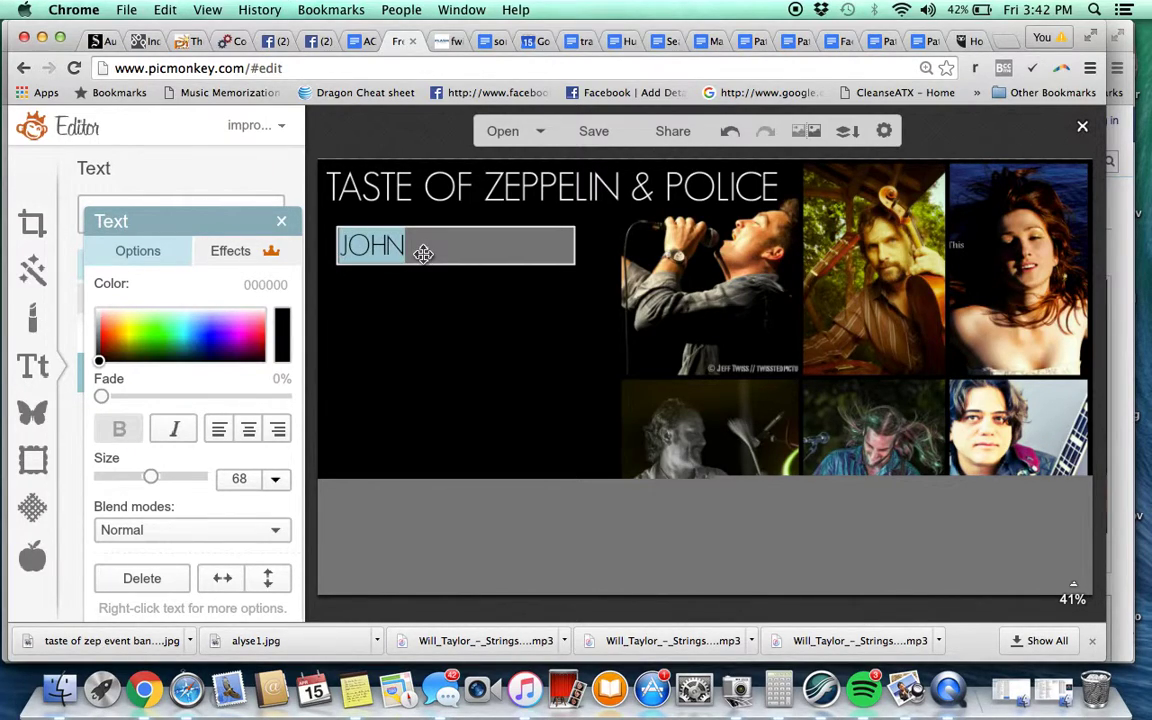
click(423, 253)
Type the band members' names into the text box, one name per line
key(Return)
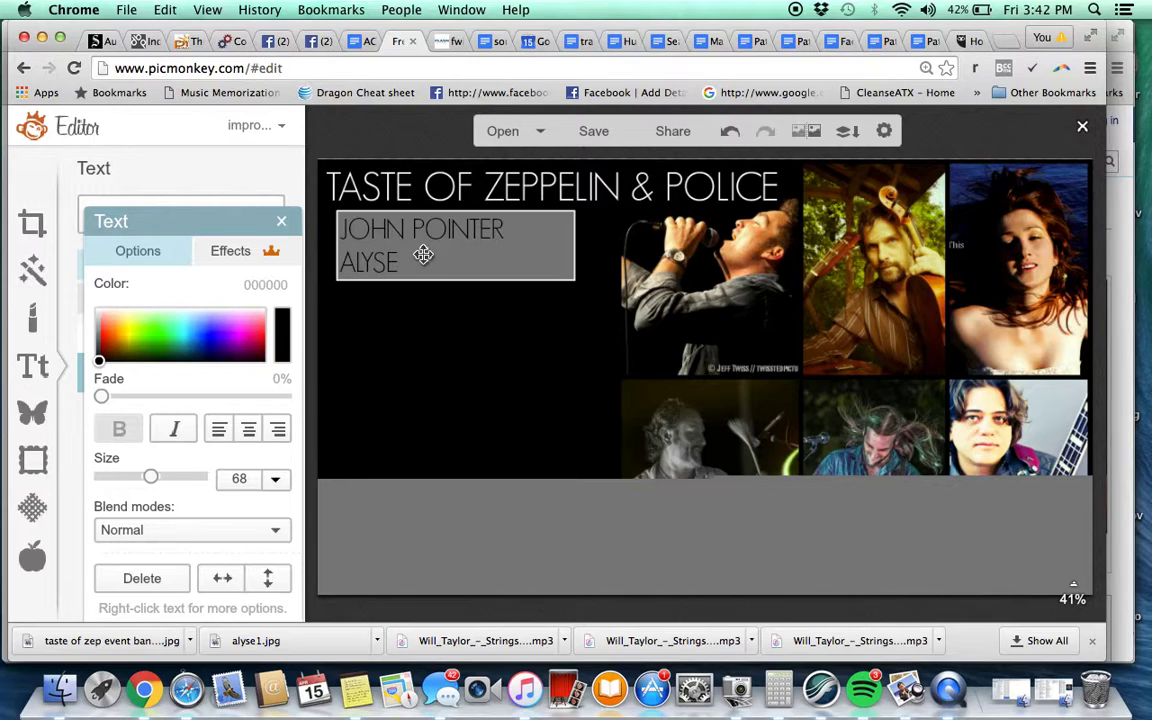
text(ALYSE BLACK)
key(Return)
text(WILL)
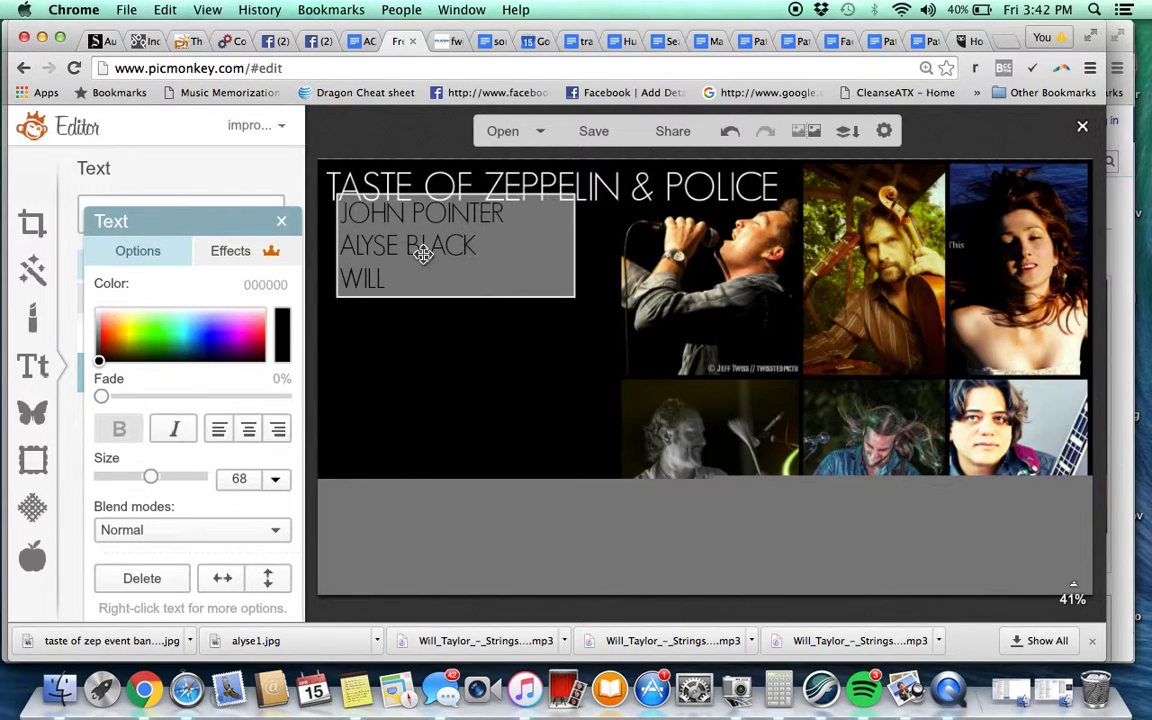
text( TAYLOR)
key(Return)
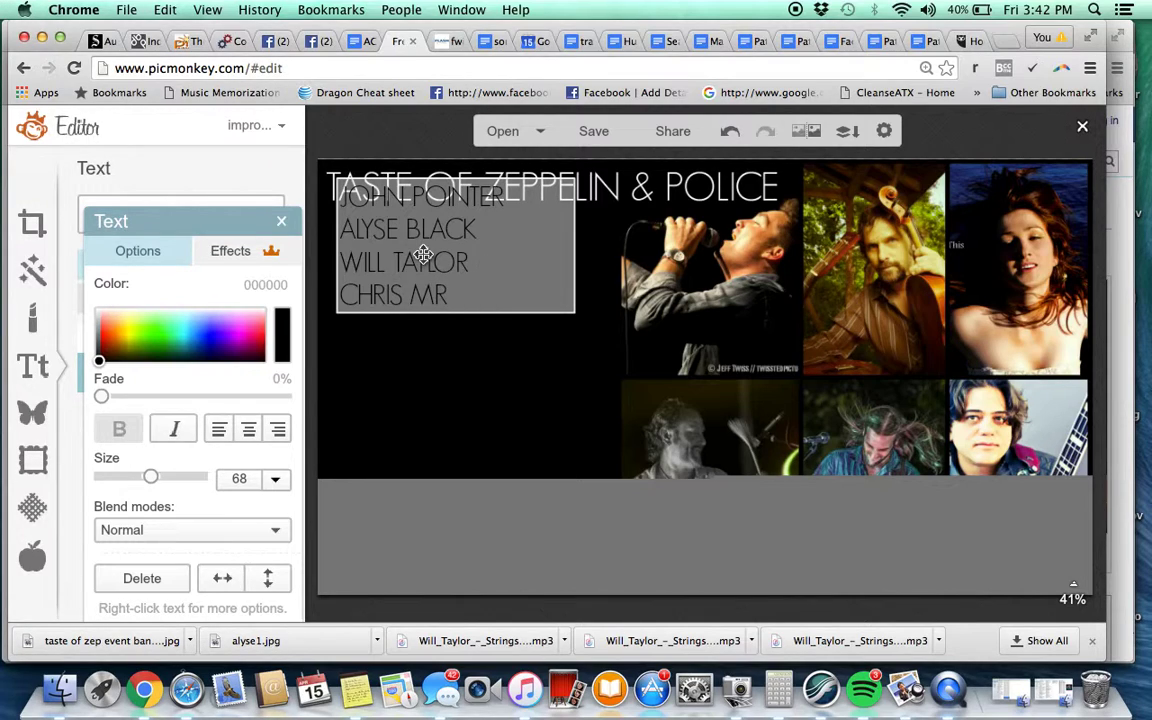
key(Return)
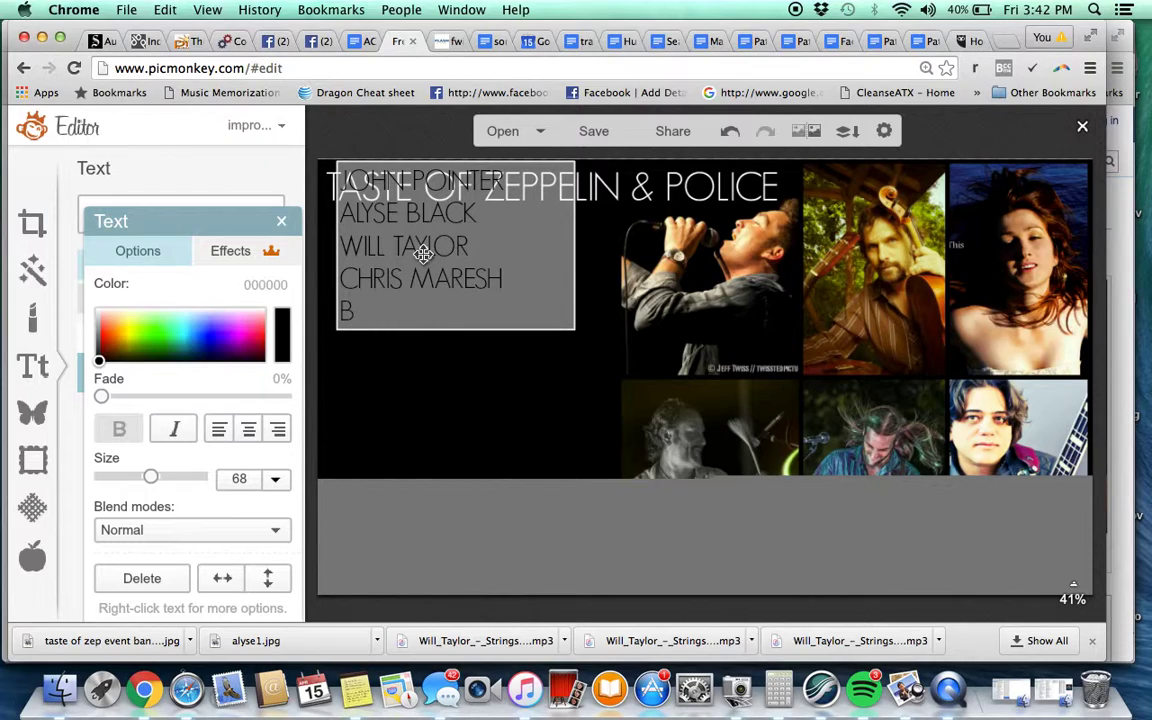
key(Return)
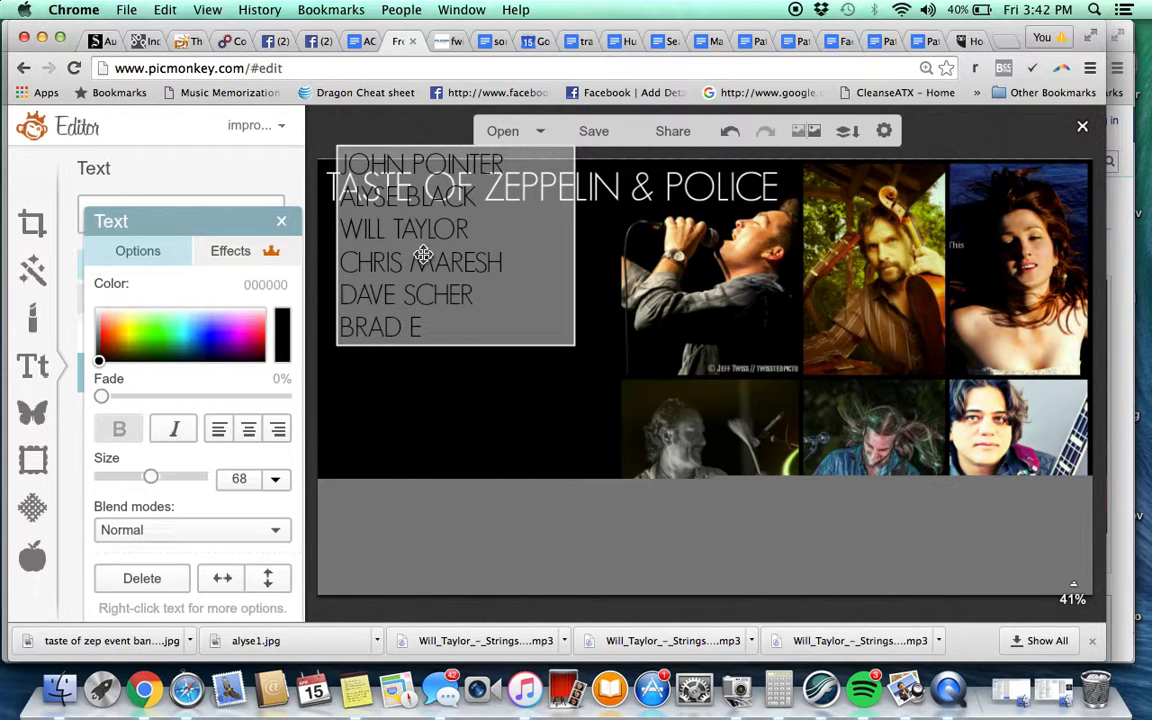
text(ZER)
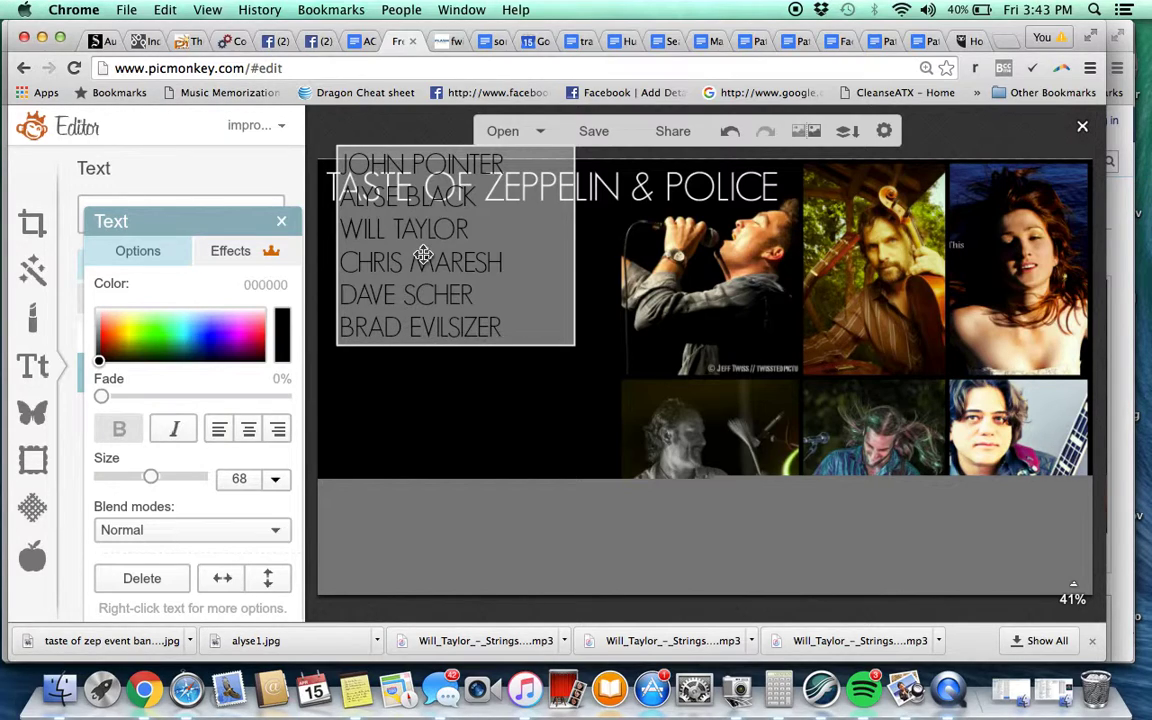
drag(496, 308, 473, 349)
key(super+a)
key(BackSpace)
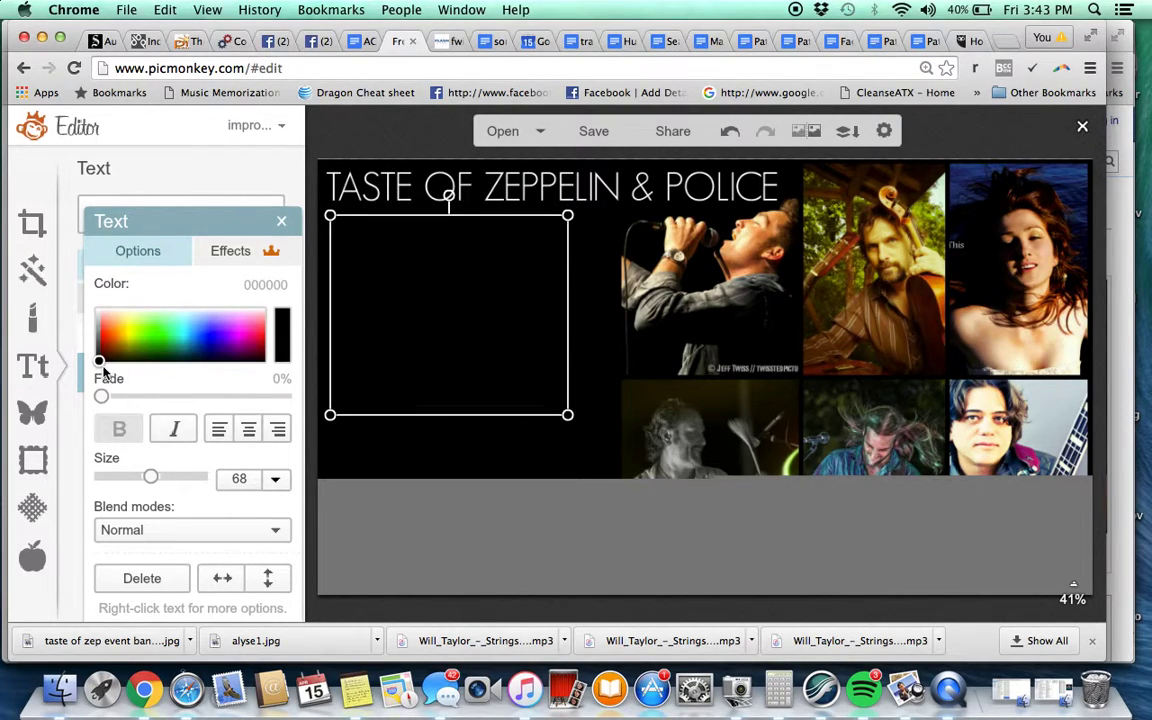
Make the name list white, smaller and right-aligned, positioned under the heading beside the singer photo
drag(103, 369, 98, 280)
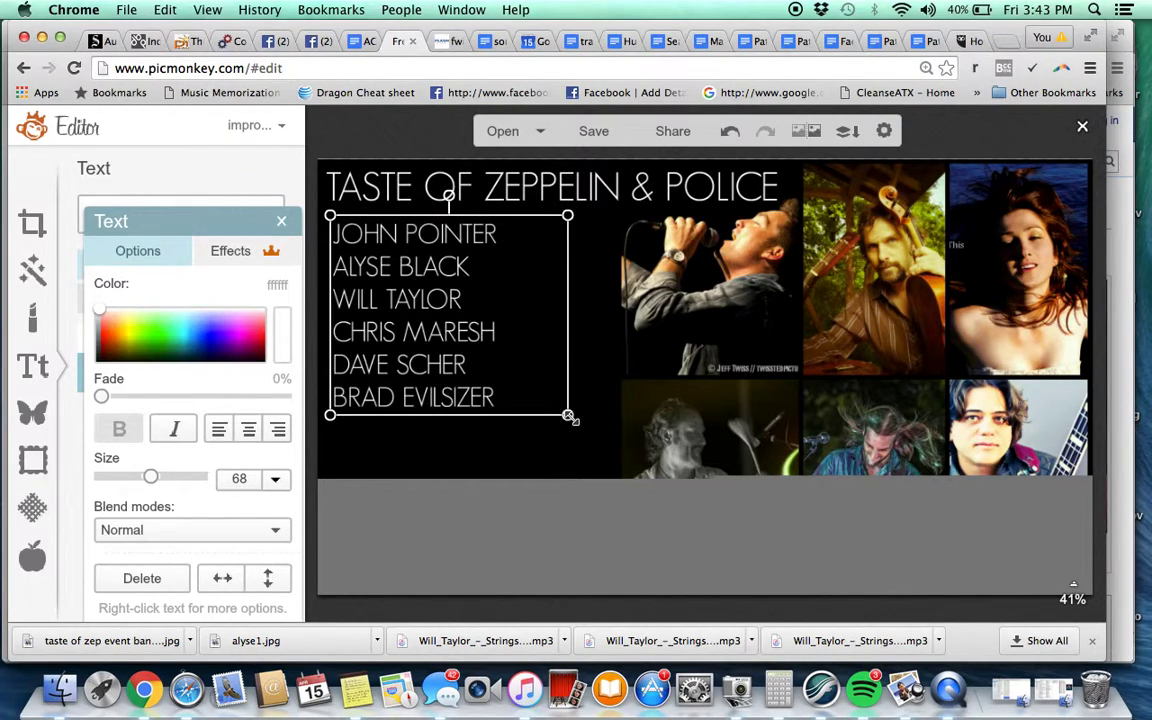
drag(570, 418, 478, 355)
drag(396, 292, 481, 341)
click(278, 429)
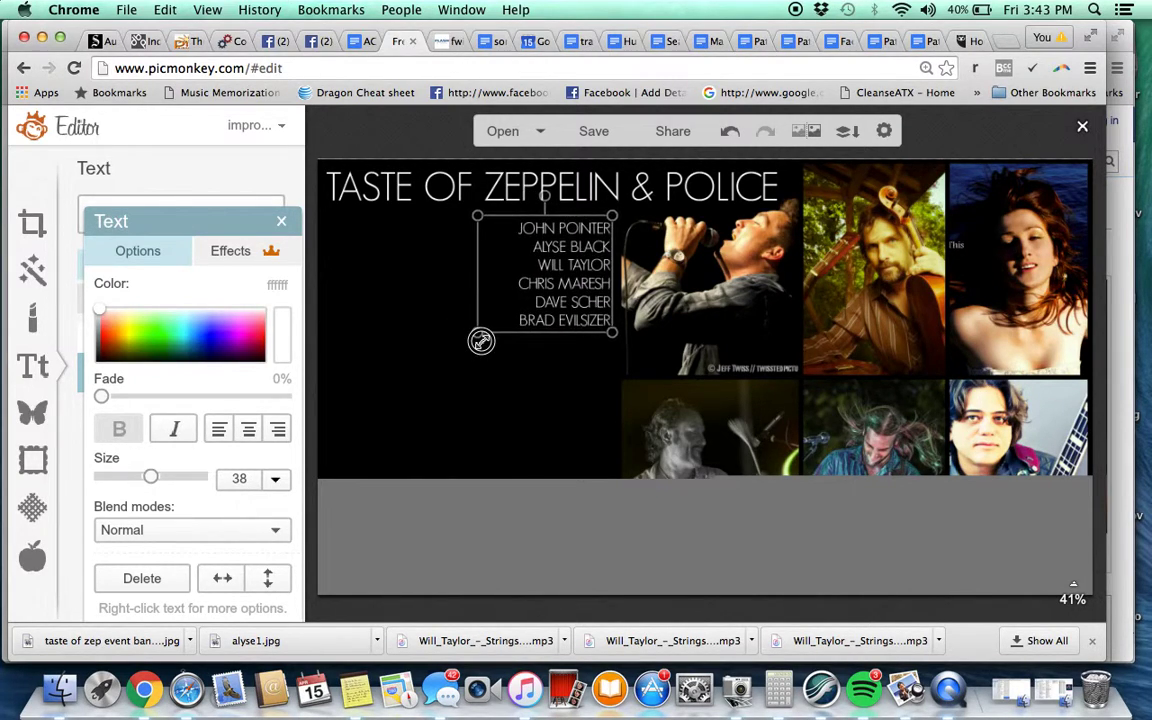
click(424, 330)
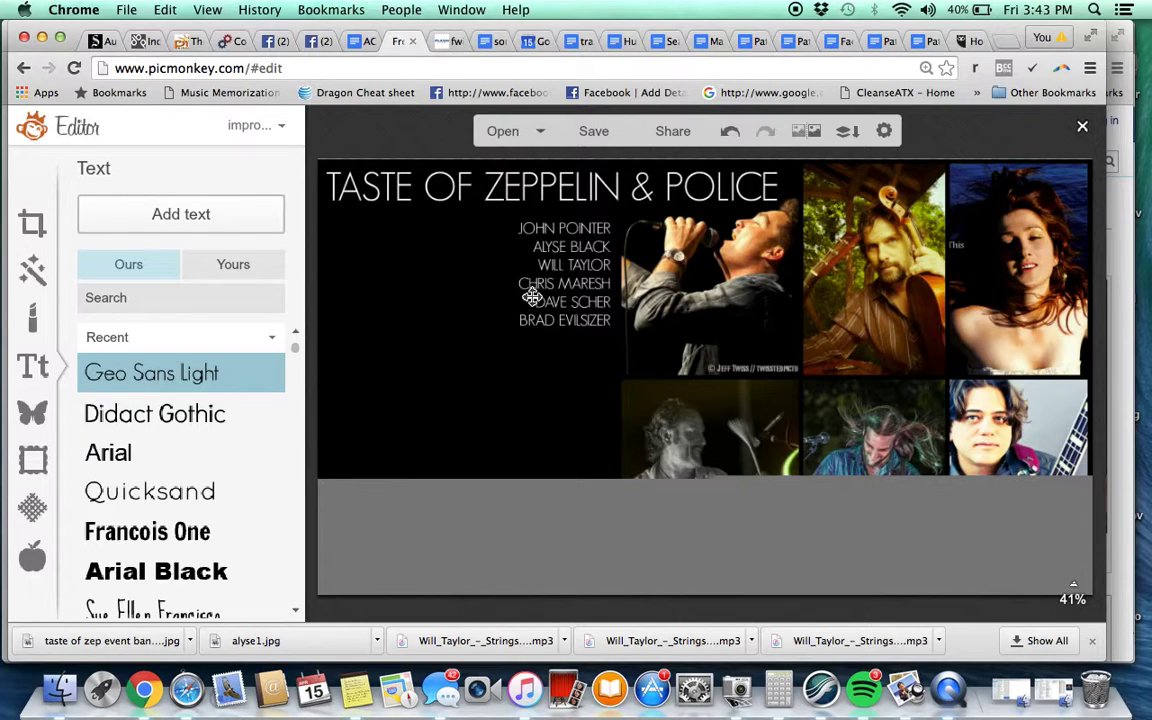
click(531, 297)
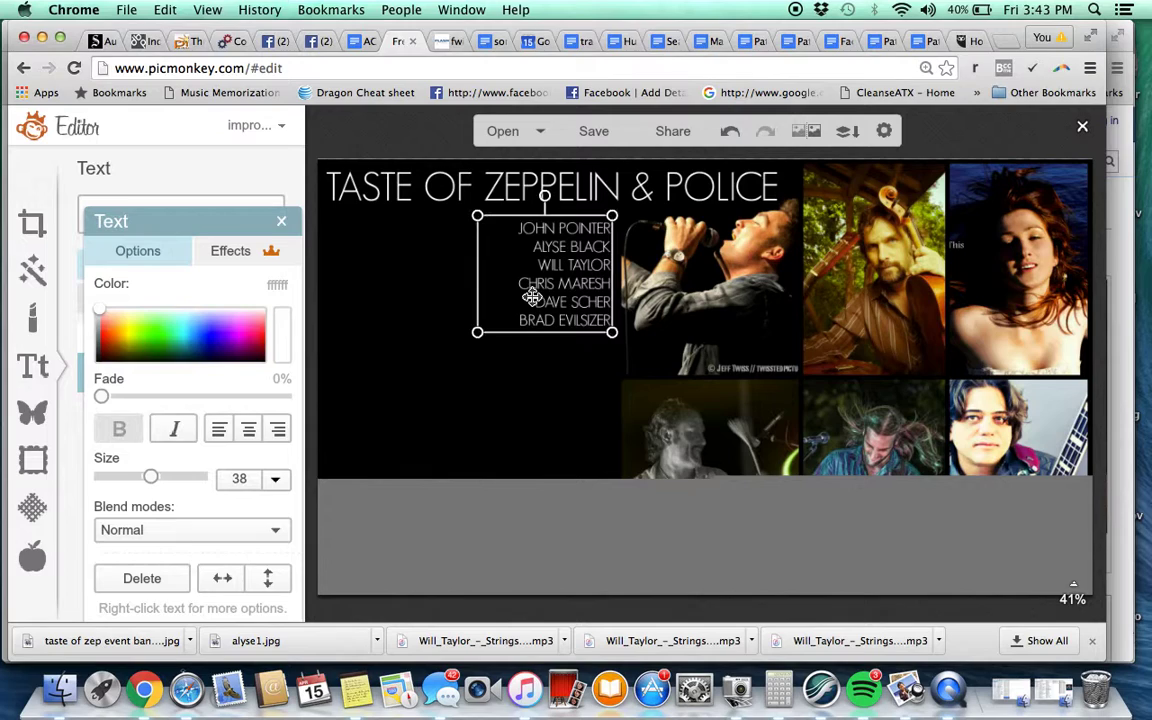
drag(477, 332, 469, 335)
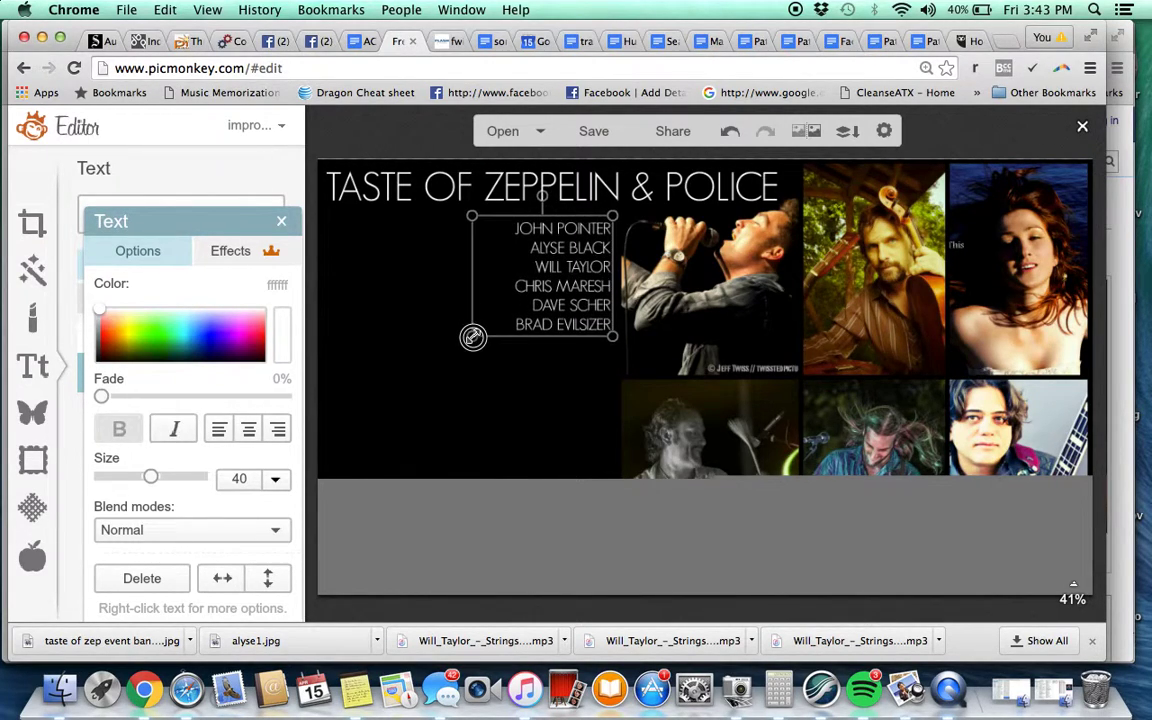
click(376, 294)
drag(594, 286, 590, 293)
click(548, 414)
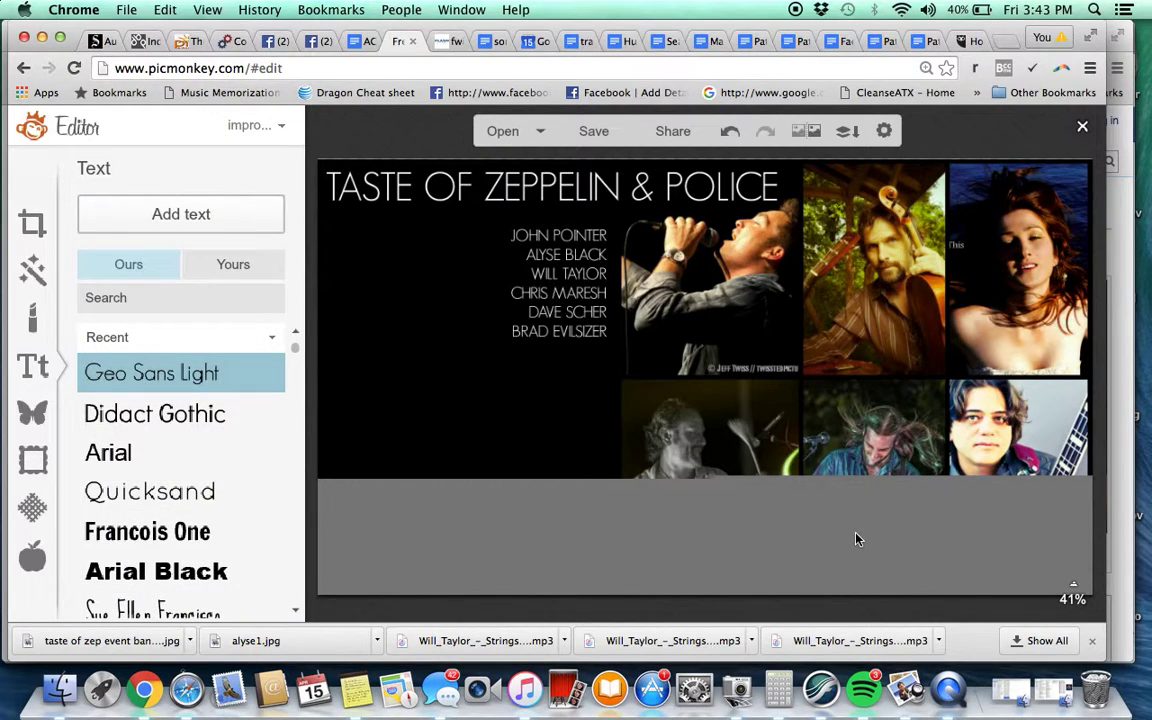
click(530, 333)
double_click(530, 333)
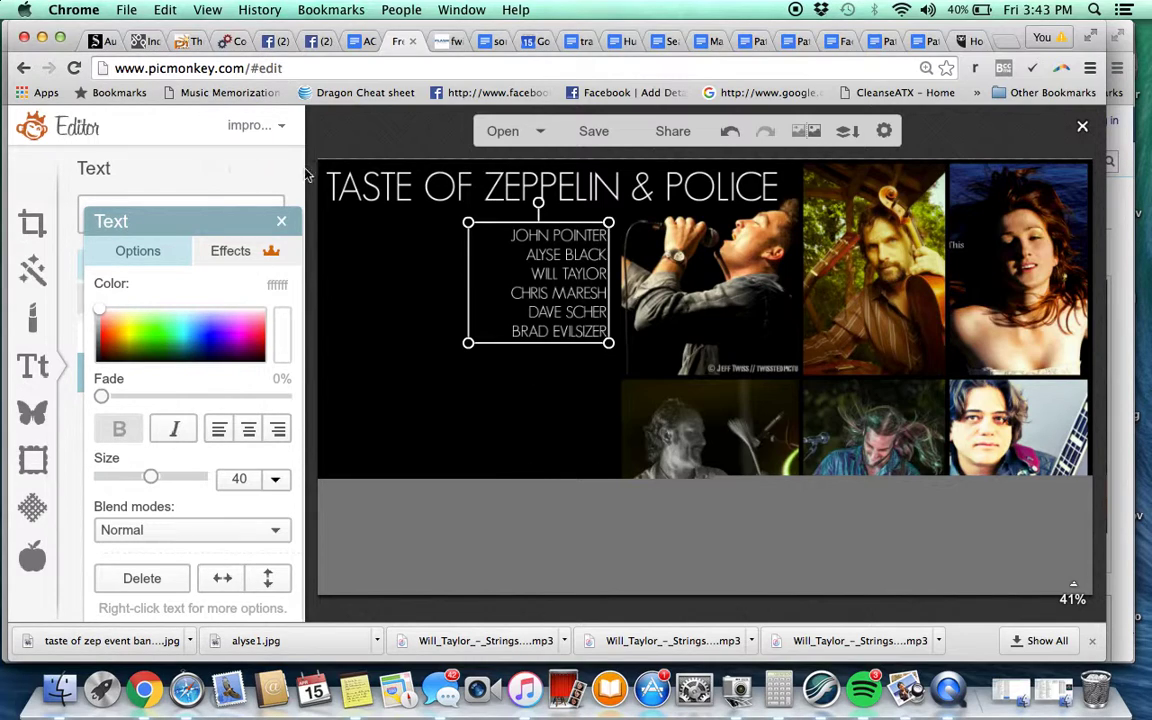
Change the canvas zoom level so the whole banner is viewed at a different size
click(1070, 588)
click(1074, 487)
drag(1076, 489, 1074, 497)
click(805, 513)
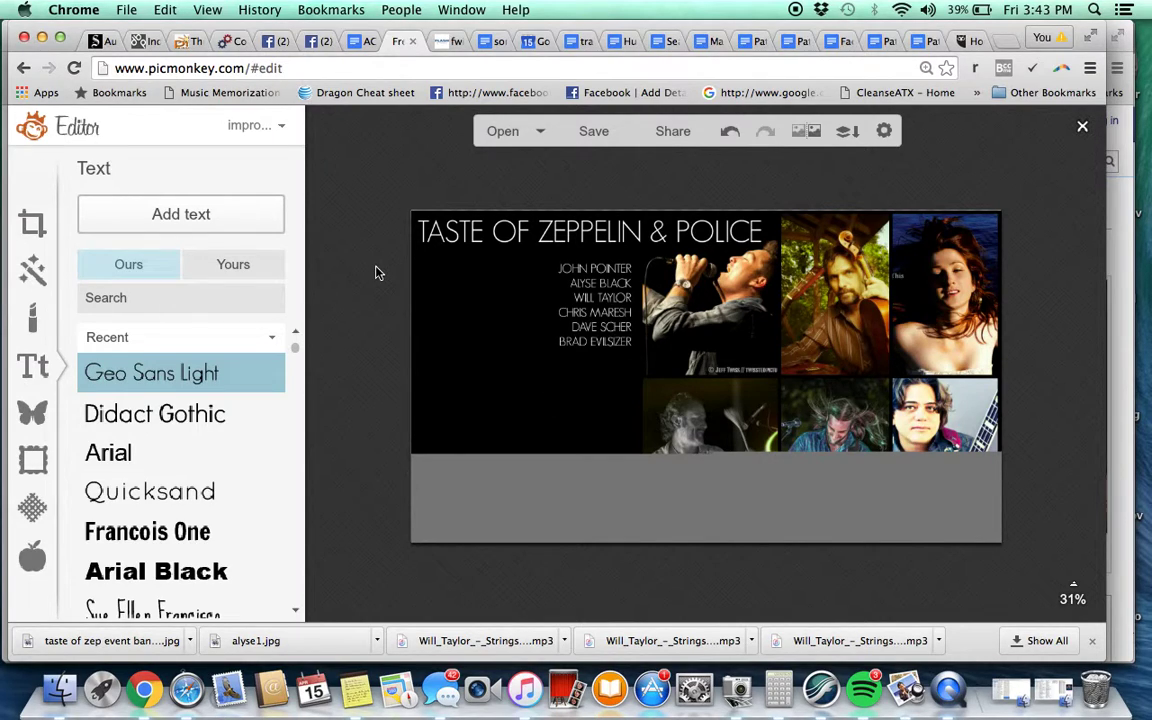
Add another text box to the banner and set its font to Quicksand
click(190, 230)
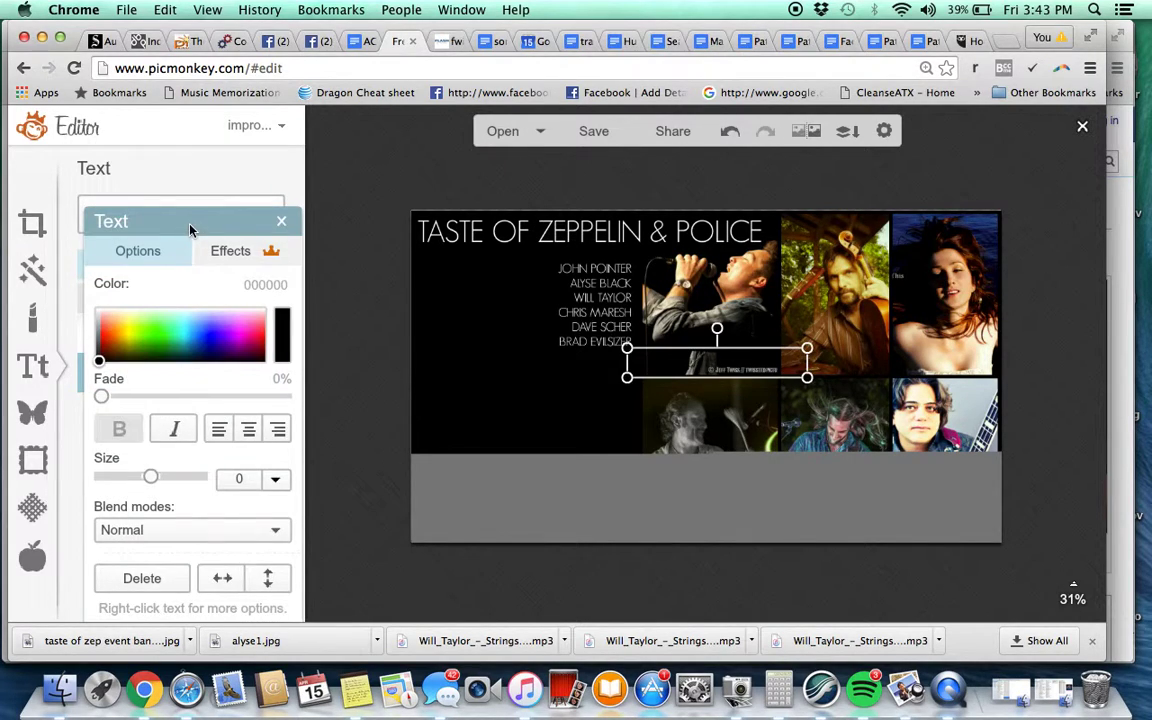
click(726, 369)
text(H)
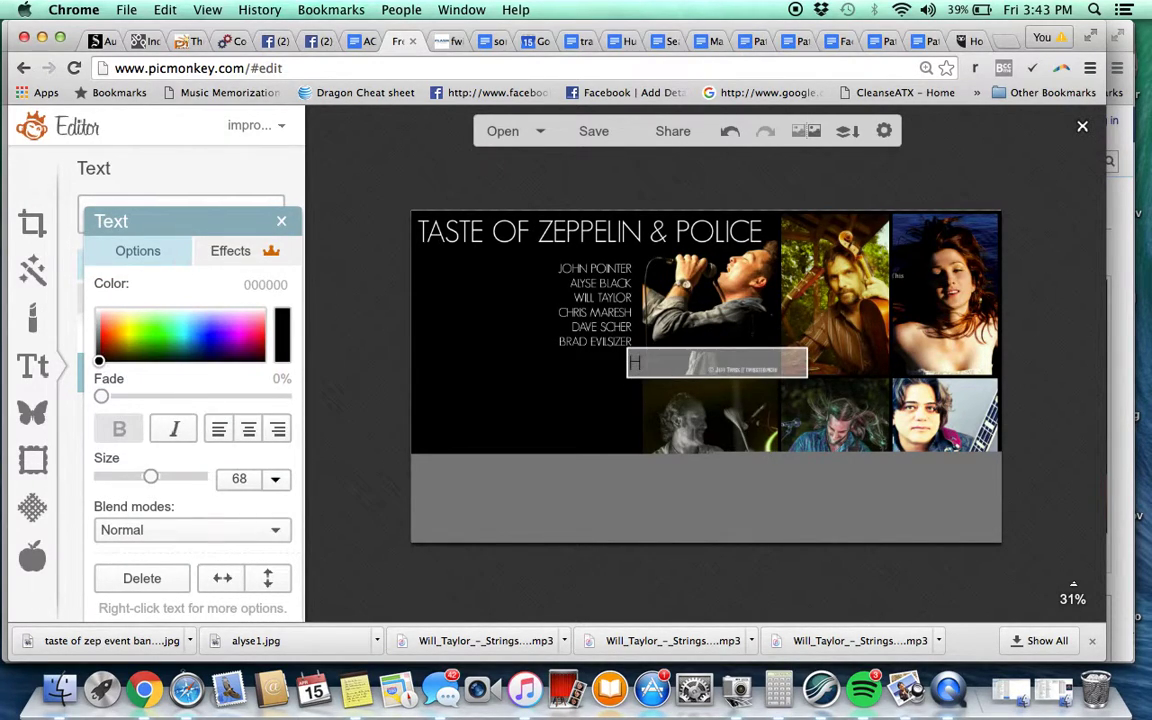
key(BackSpace)
text(WI)
key(BackSpace)
drag(200, 221, 390, 166)
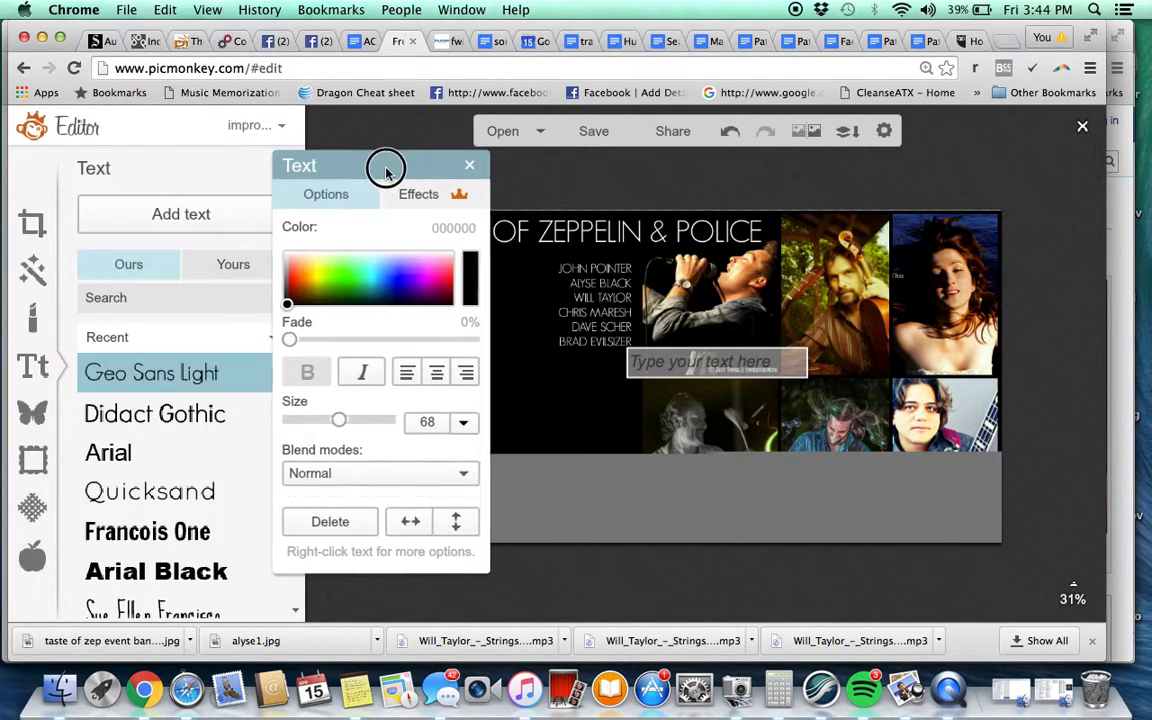
click(134, 490)
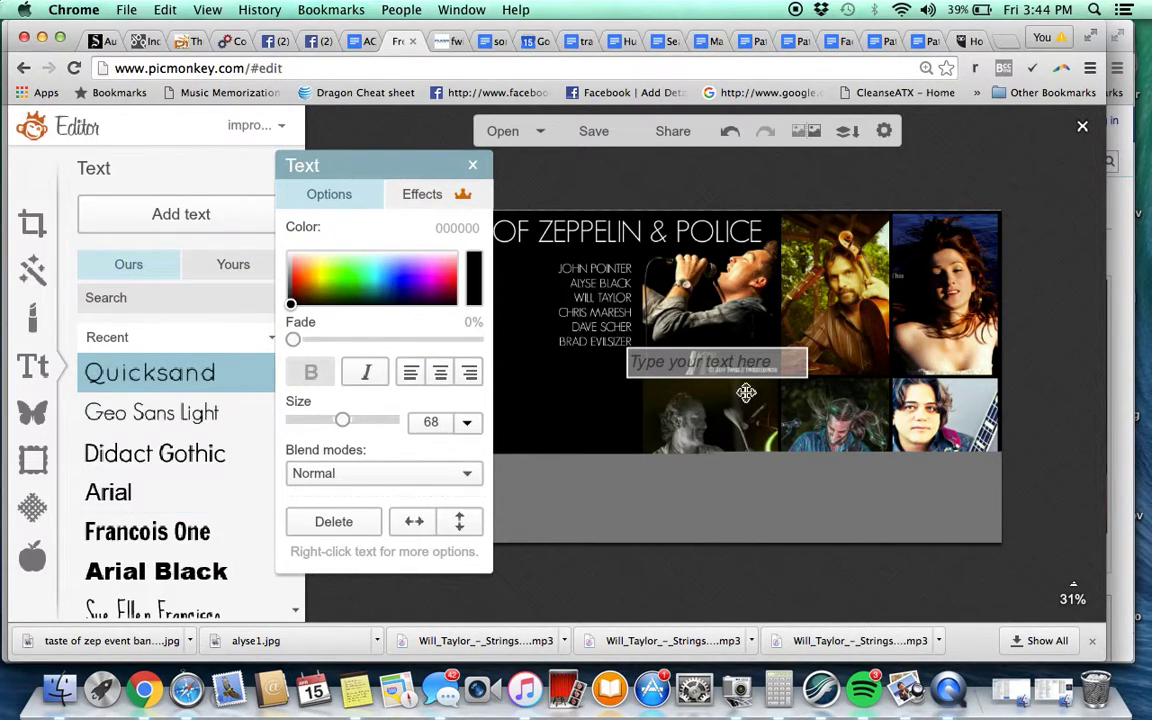
Type the event details on four lines: WILL'S HUMP DAY HAPPY HOUR, 4.20.2016, THE BACKSTAGE, STRINGSATTACHED.ORG
text(WILL)
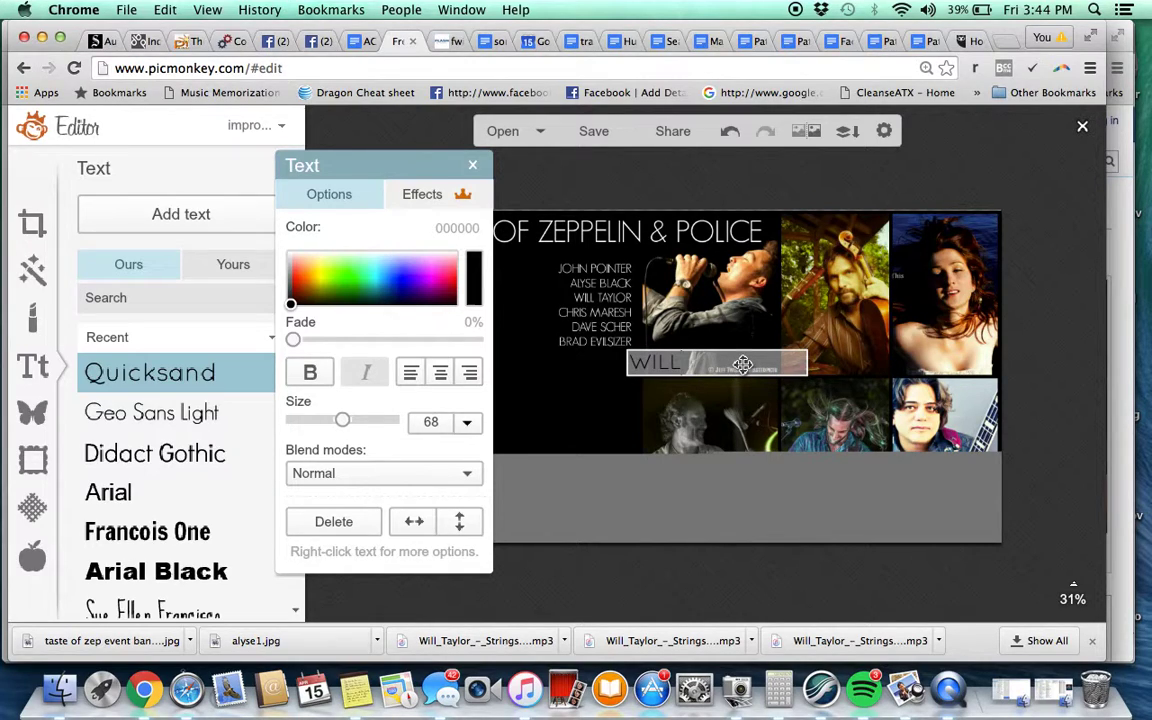
text('S HUMP DAY HAPPY HOUR)
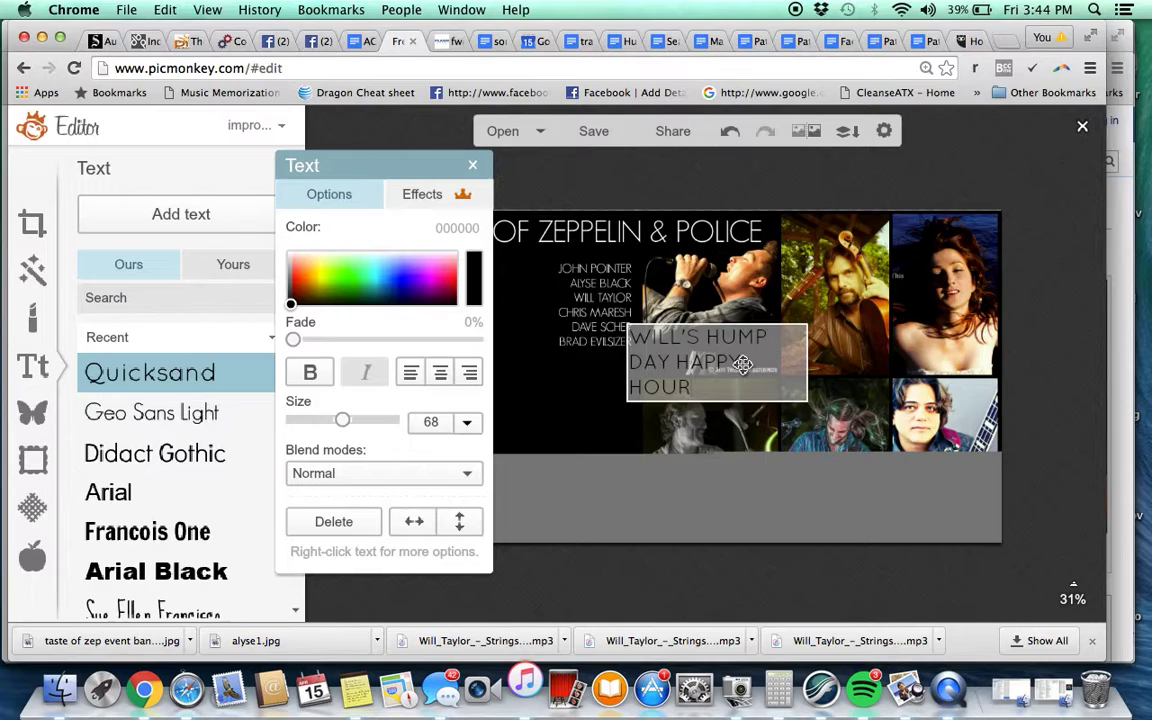
key(Return)
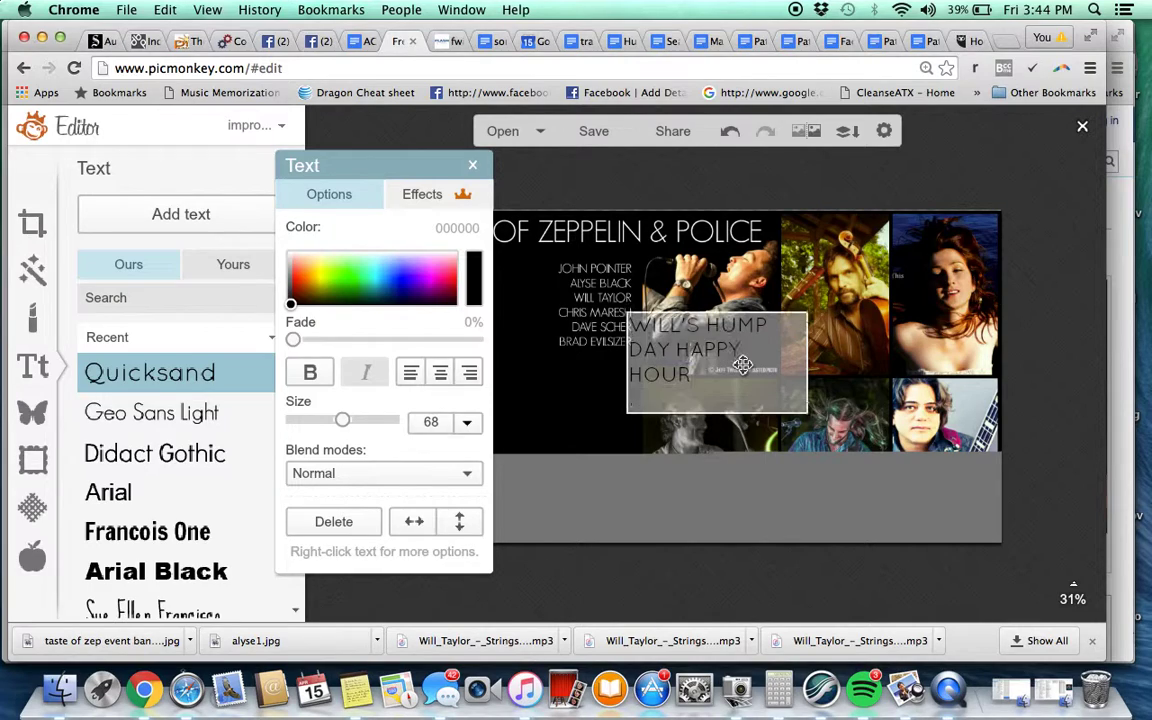
text(4.20.2016)
key(Return)
text(THE BACK)
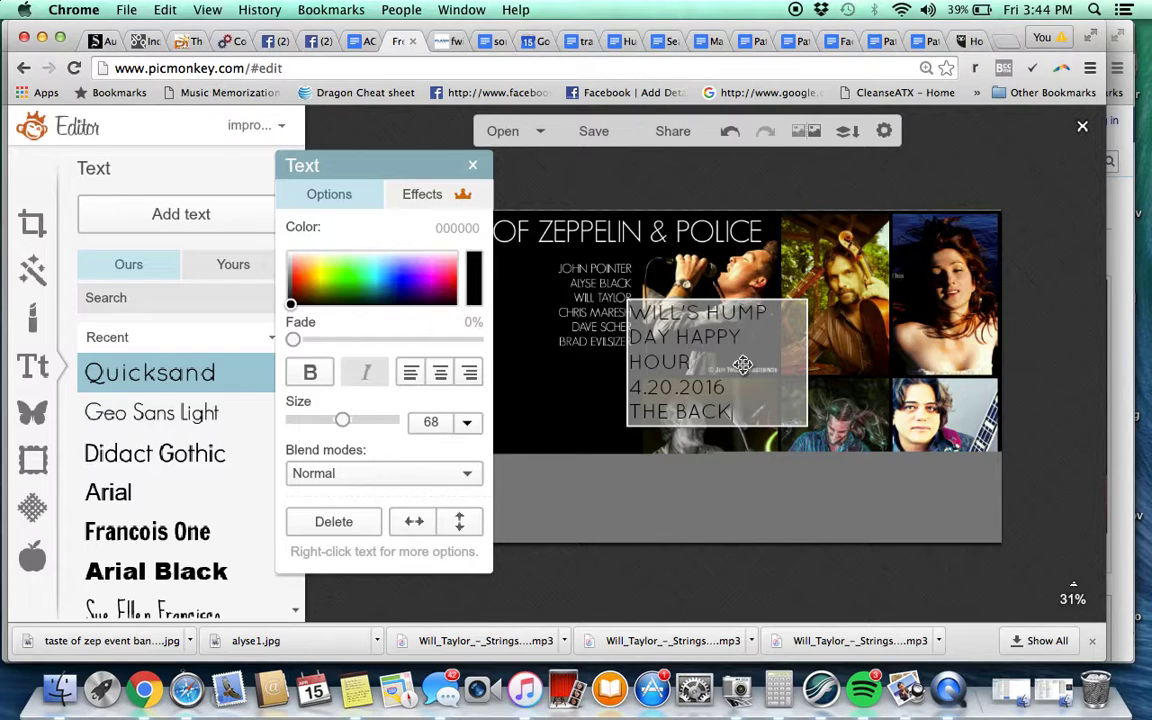
text(STAGE)
key(Return)
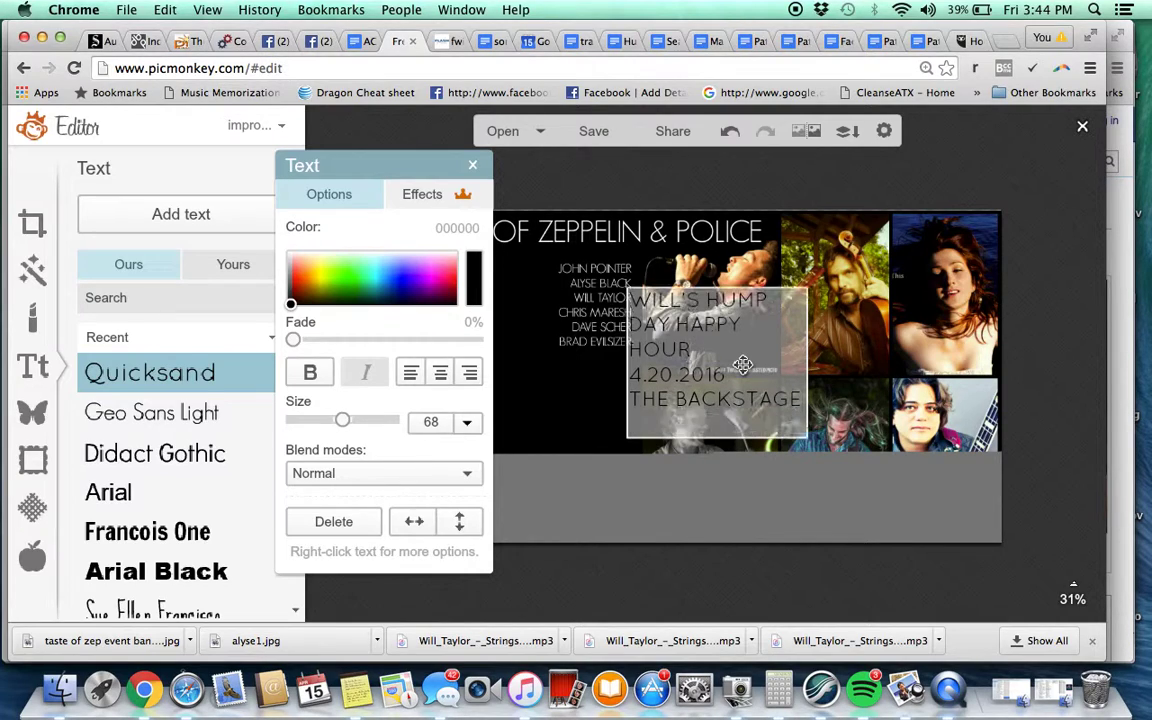
text(STRINGSATTACHED.ORG)
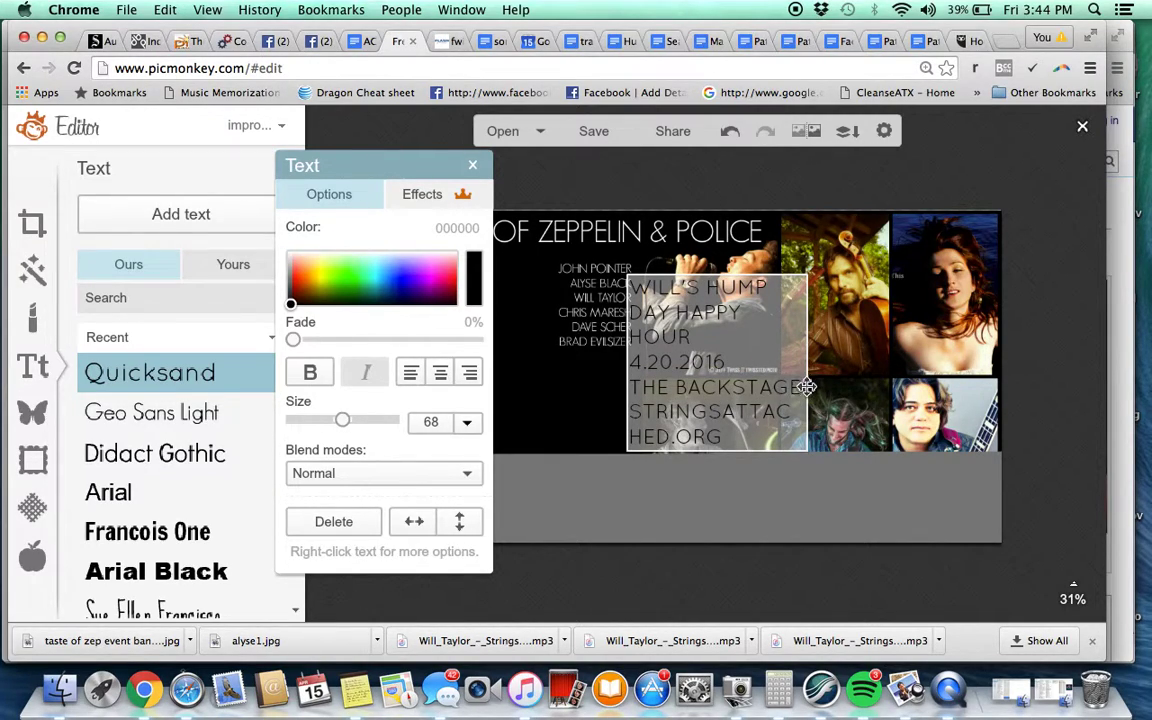
Make the event text off-white fff0e6, half size, centre-aligned, and place it below the band names
click(816, 390)
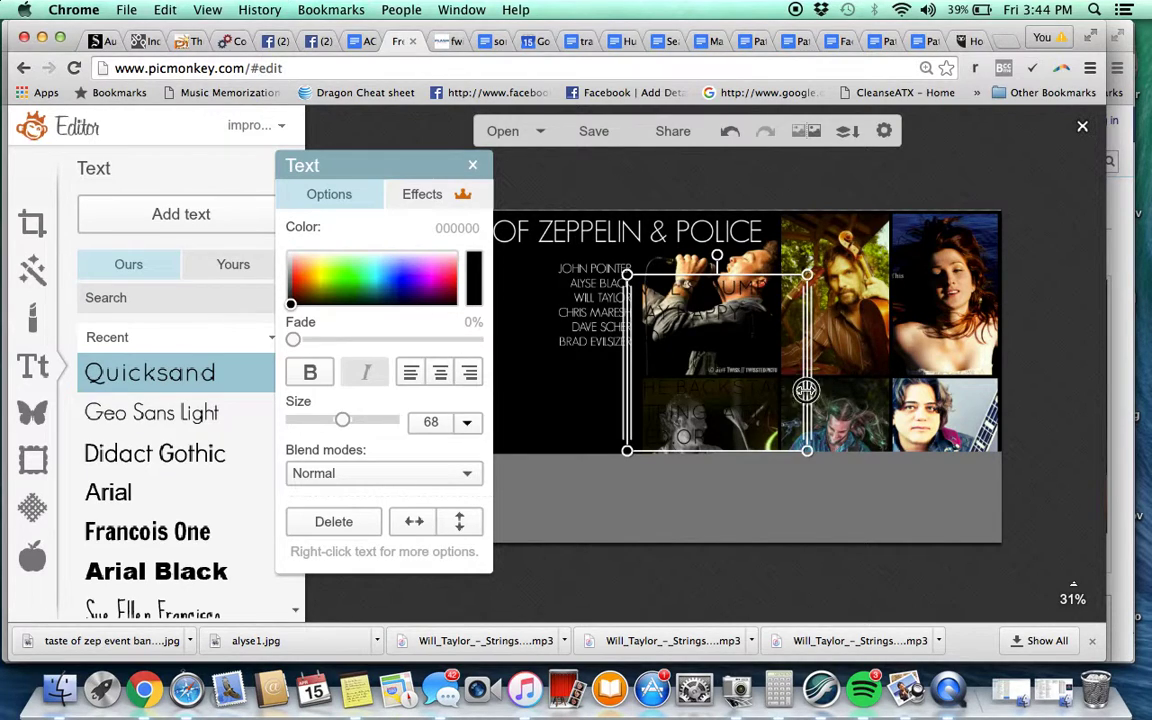
drag(729, 352, 651, 413)
drag(300, 268, 294, 254)
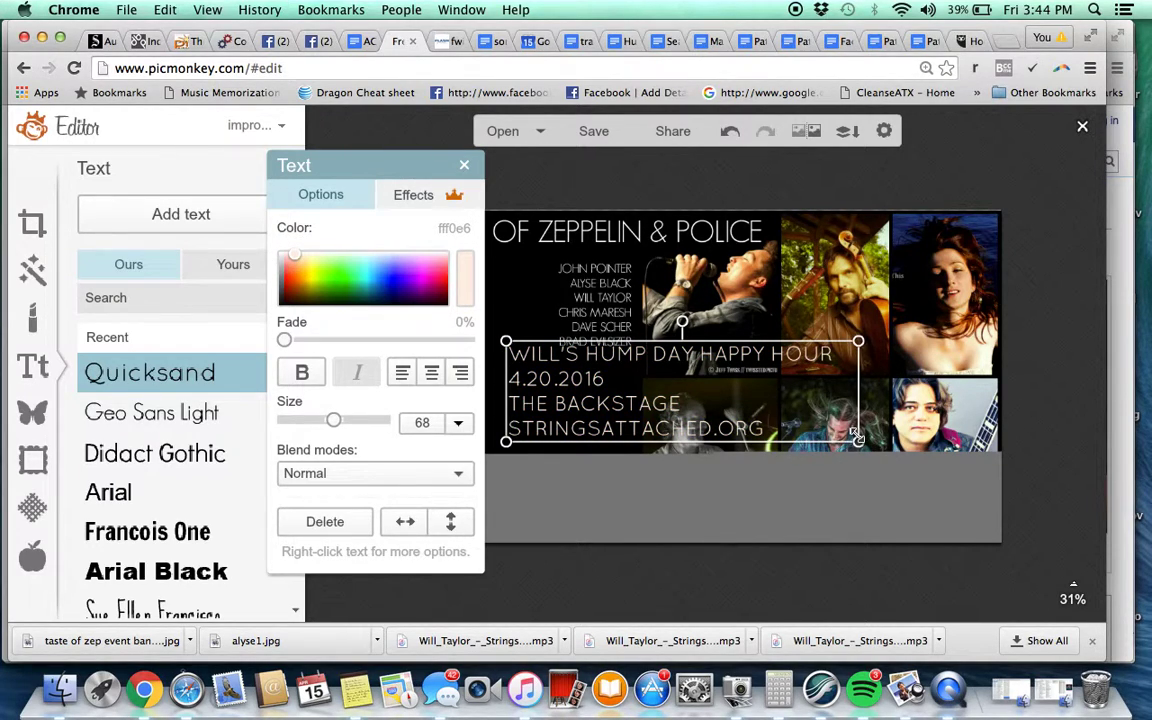
drag(858, 441, 682, 392)
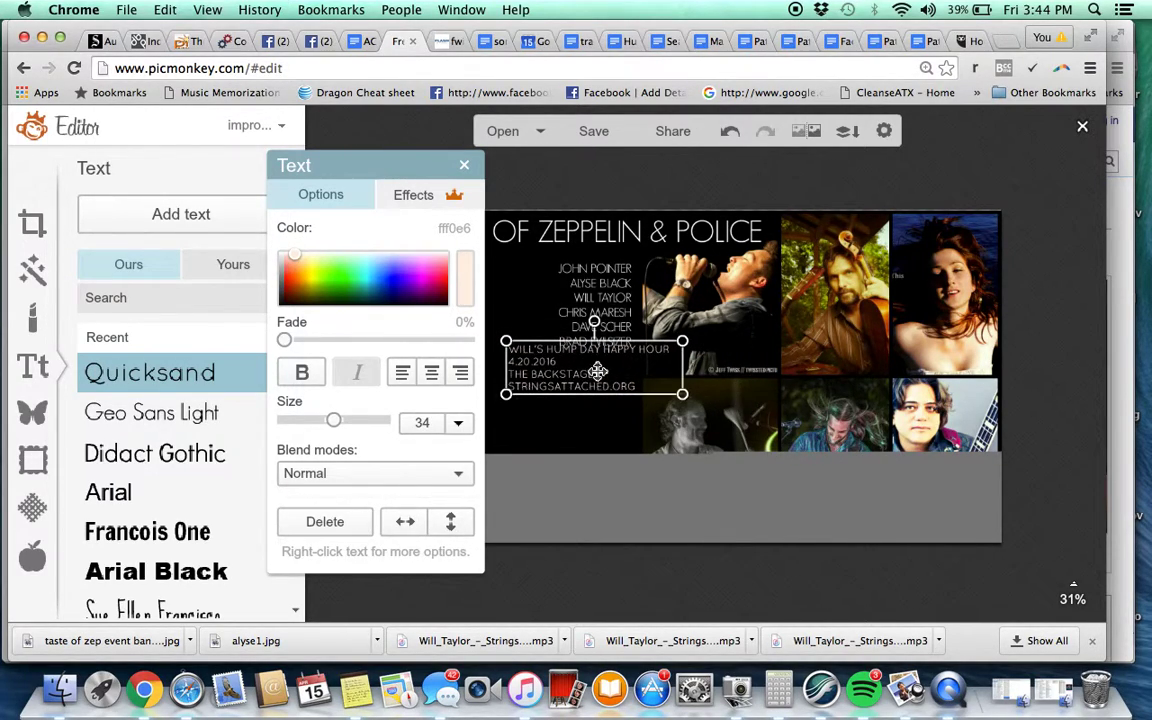
drag(580, 373, 519, 404)
click(372, 372)
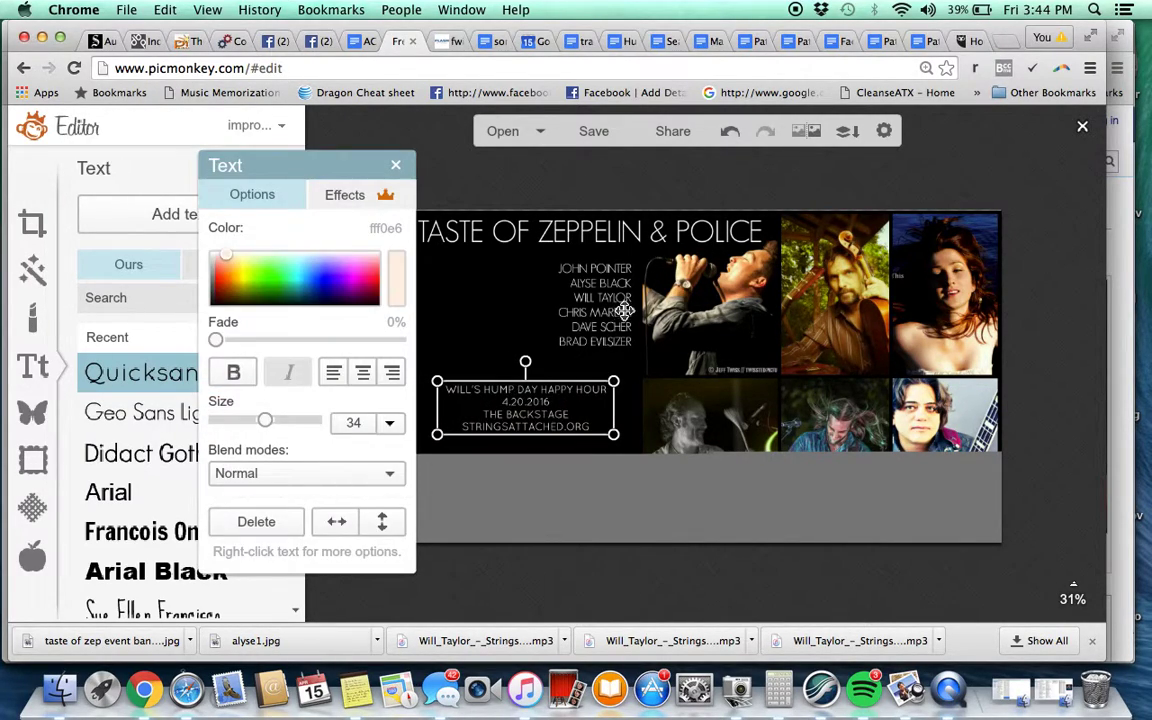
click(625, 311)
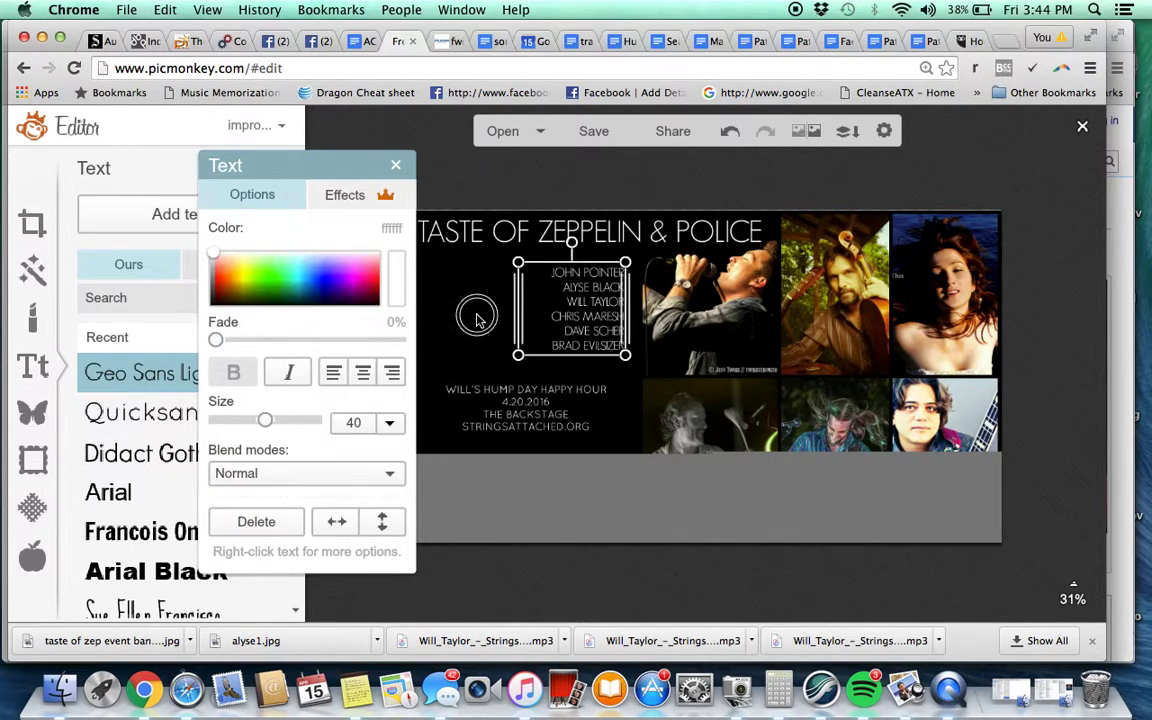
click(432, 288)
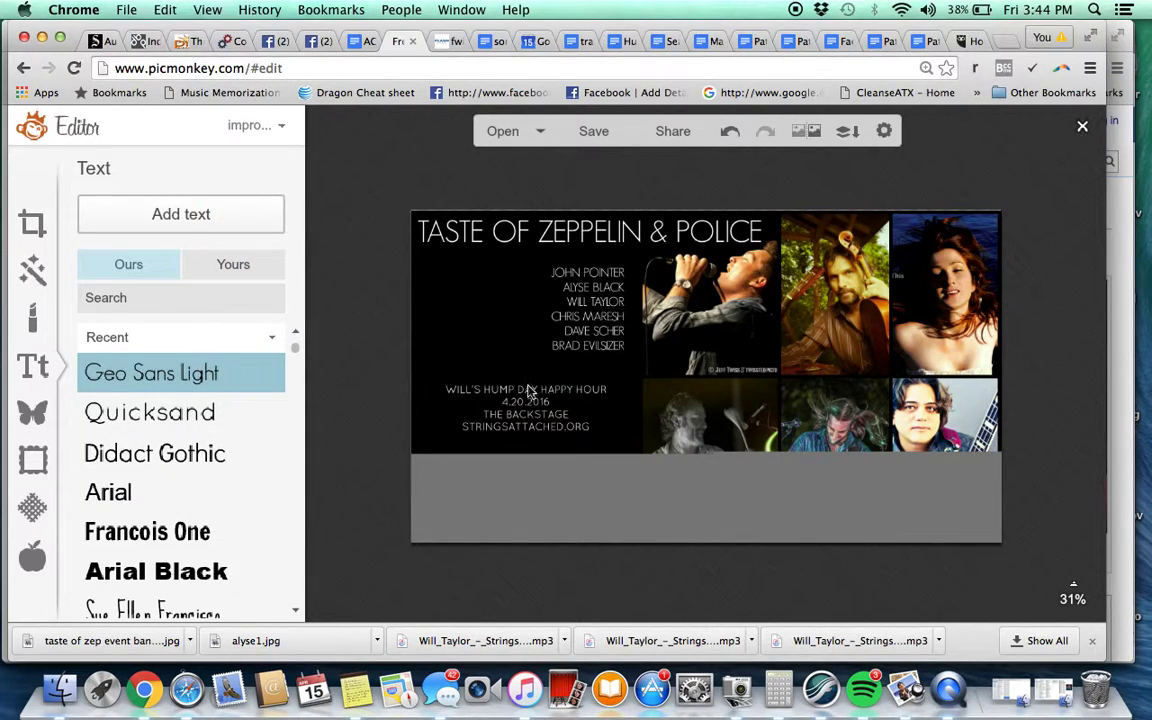
Save the banner to the computer at Sean quality as 'taste of zep event banner final.jpg'
click(602, 135)
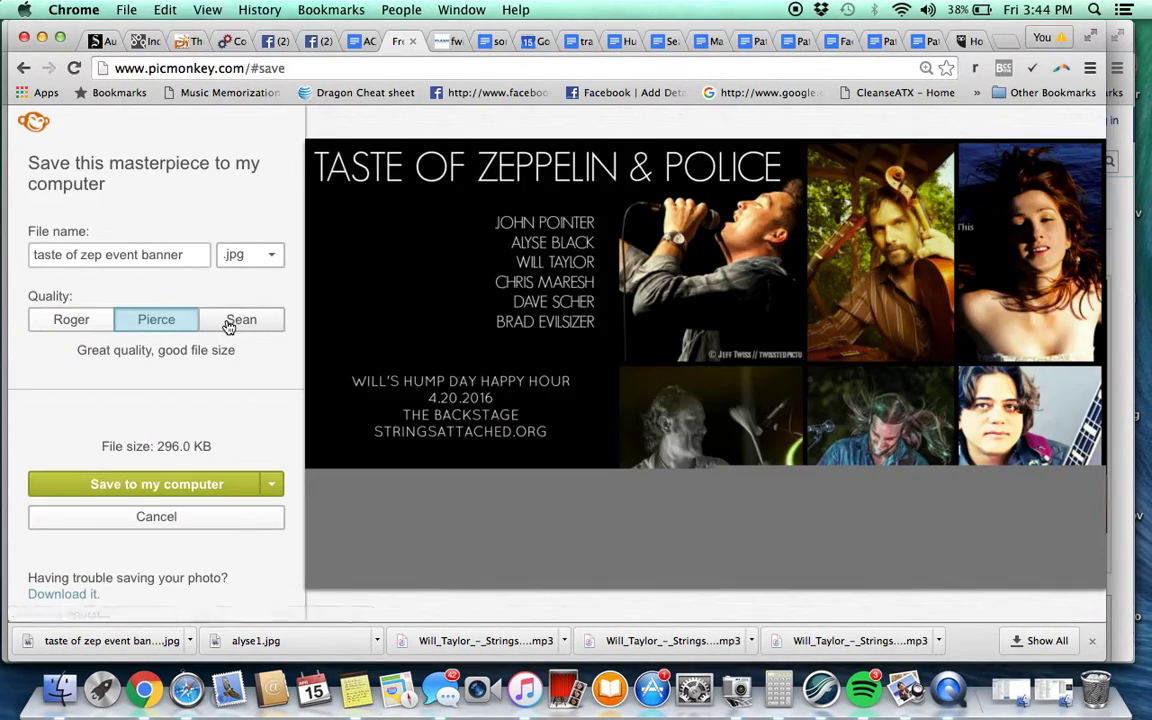
click(207, 317)
click(186, 254)
text(a)
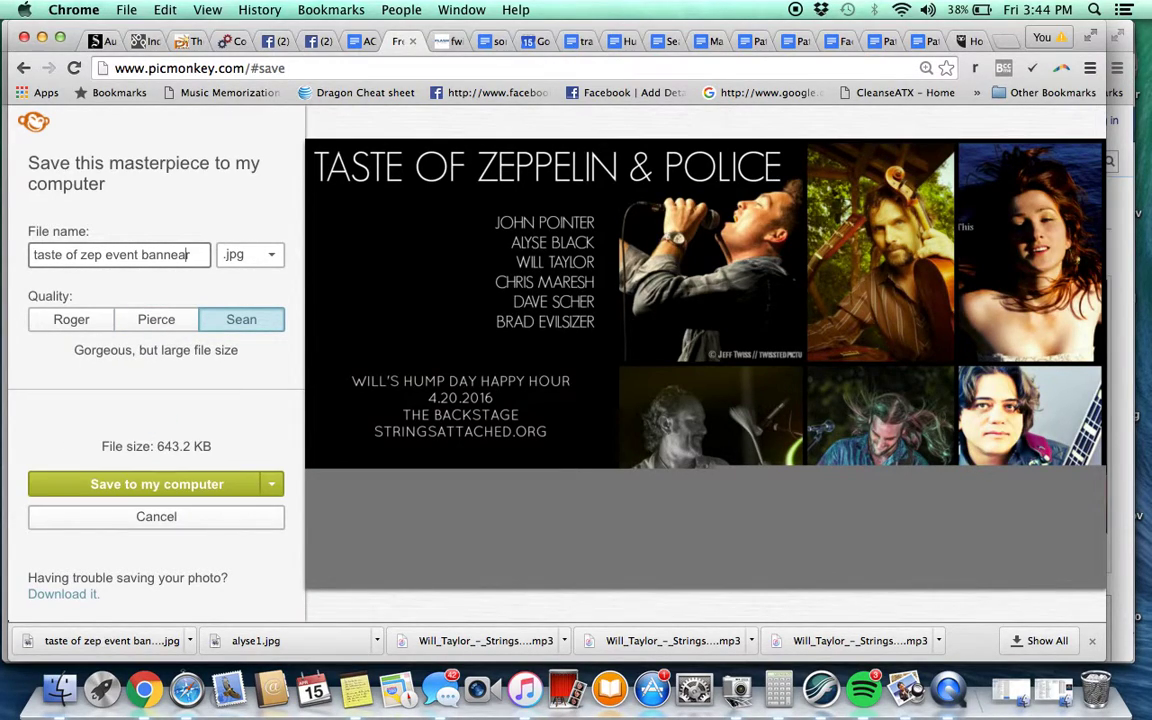
key(super+a)
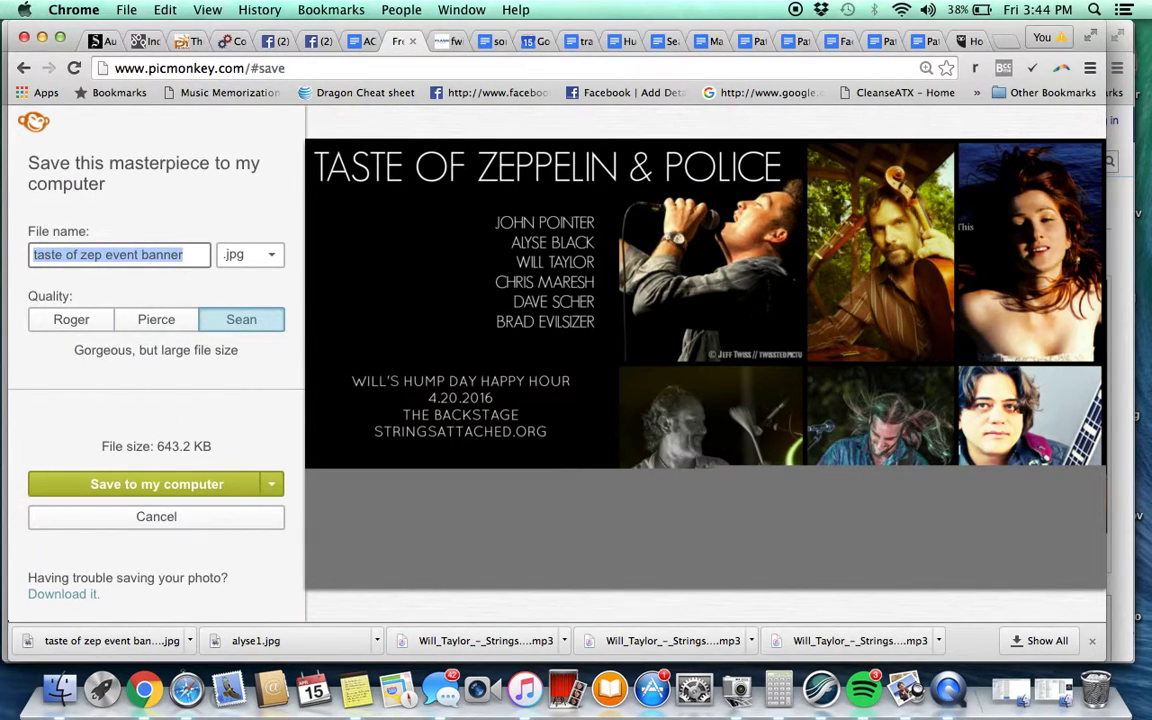
key(Right)
text(final)
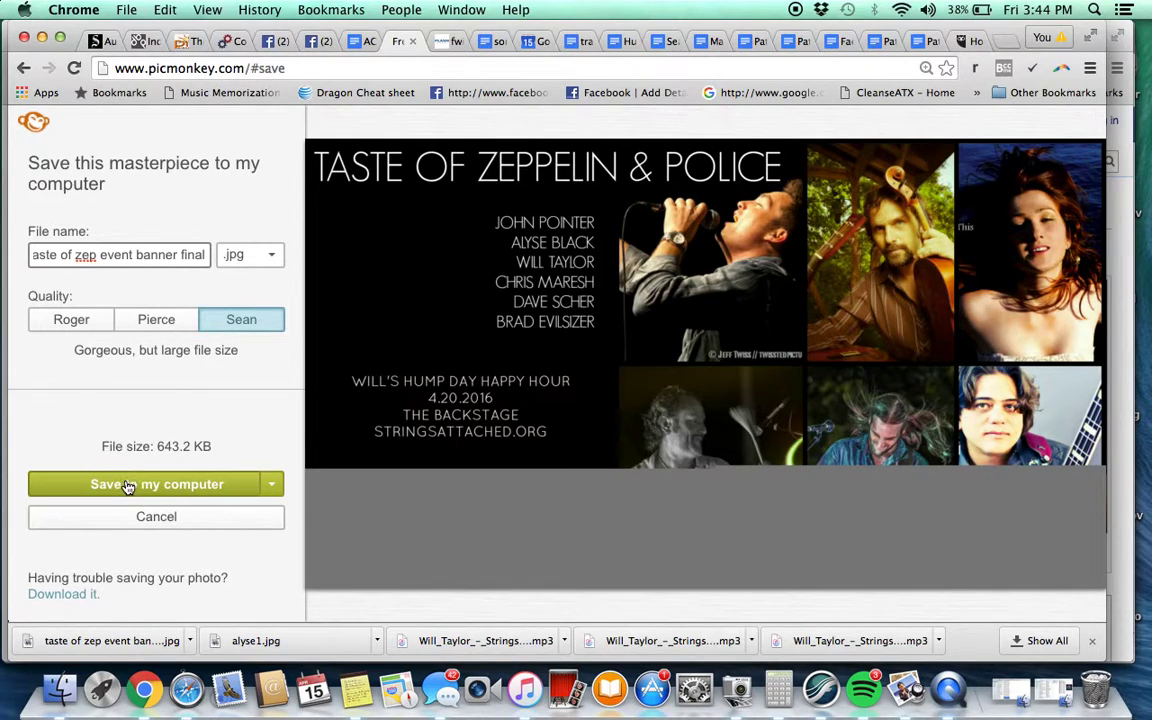
click(116, 484)
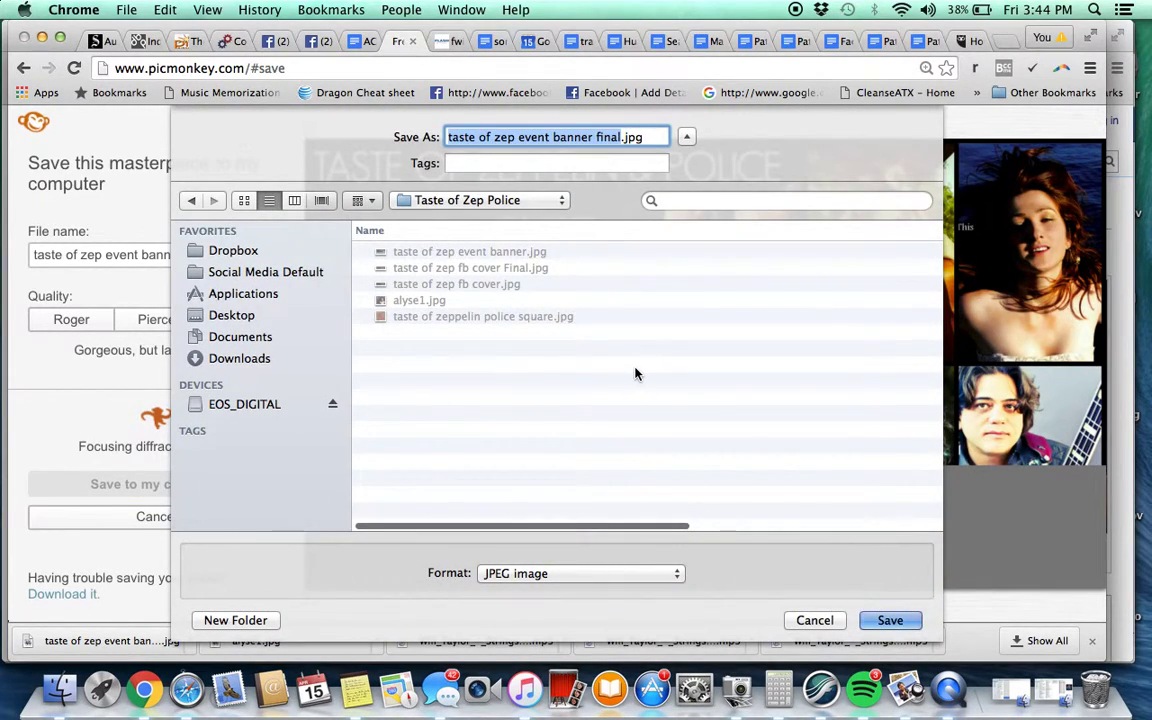
key(Return)
Use 'taste of zep event banner final.jpg' as the Facebook event photo and reposition it in the frame
click(310, 40)
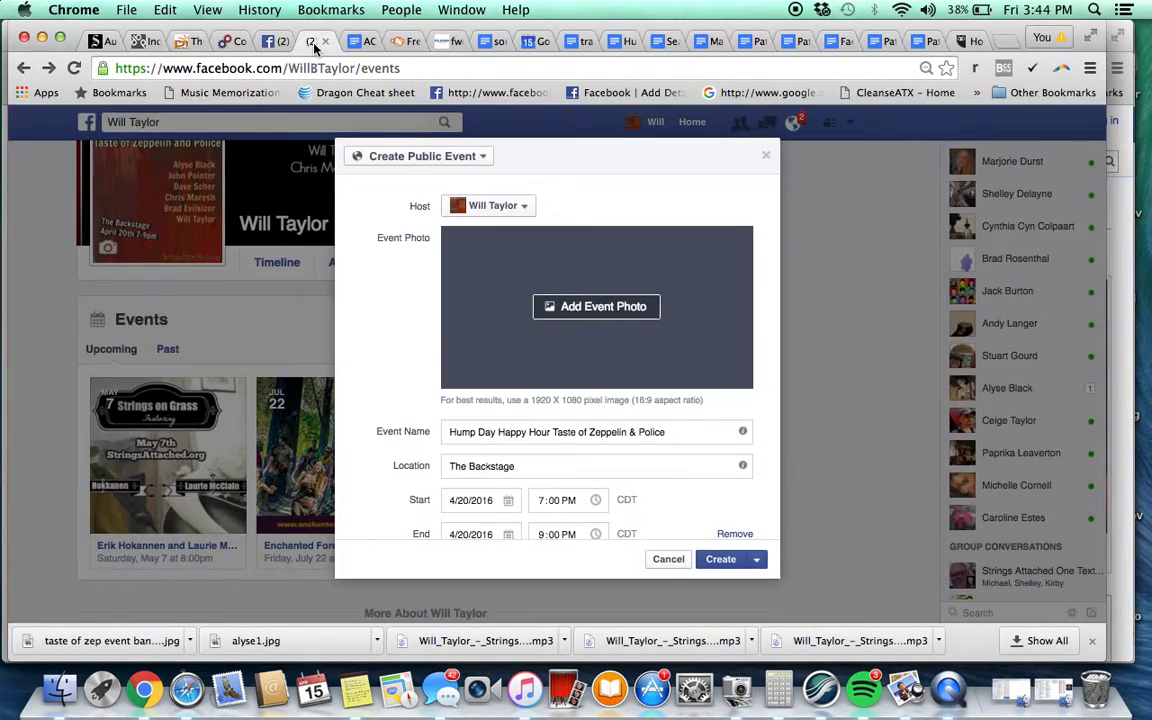
click(611, 317)
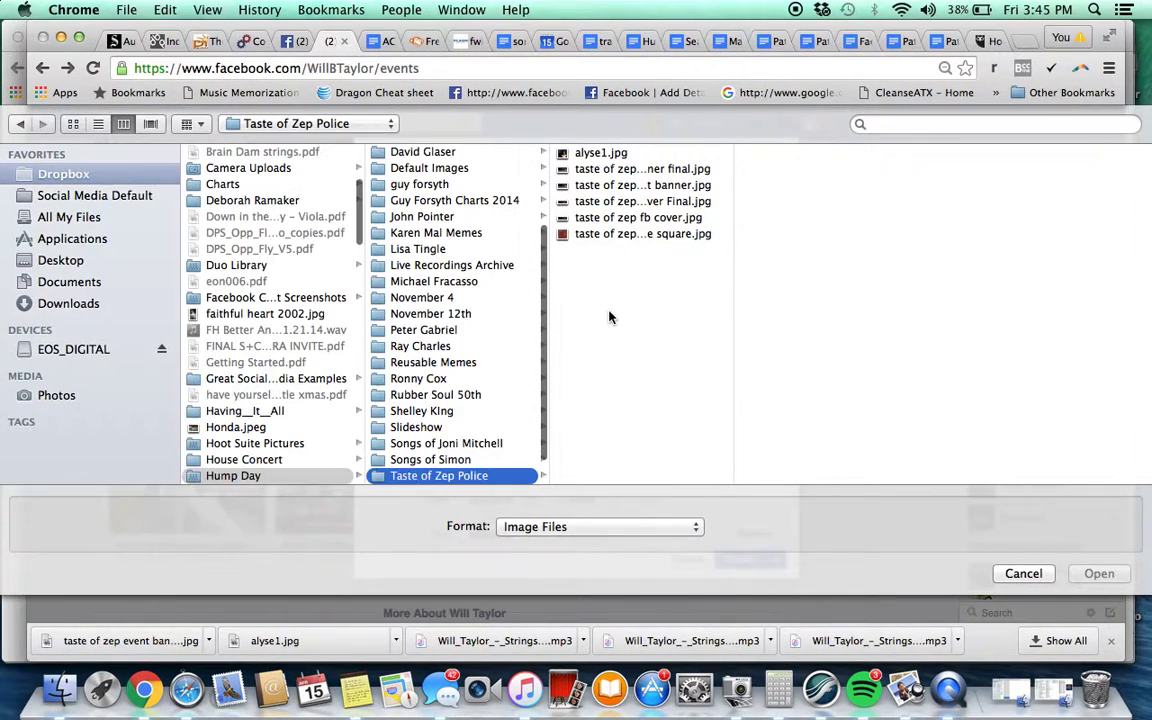
click(693, 170)
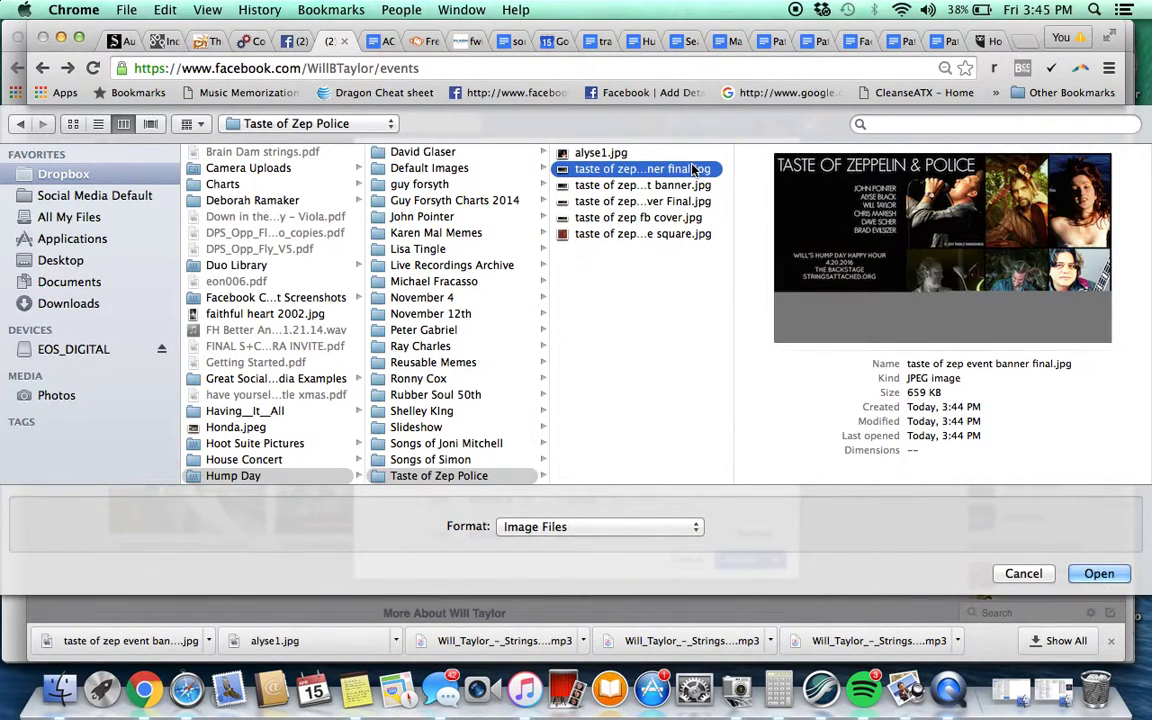
key(Return)
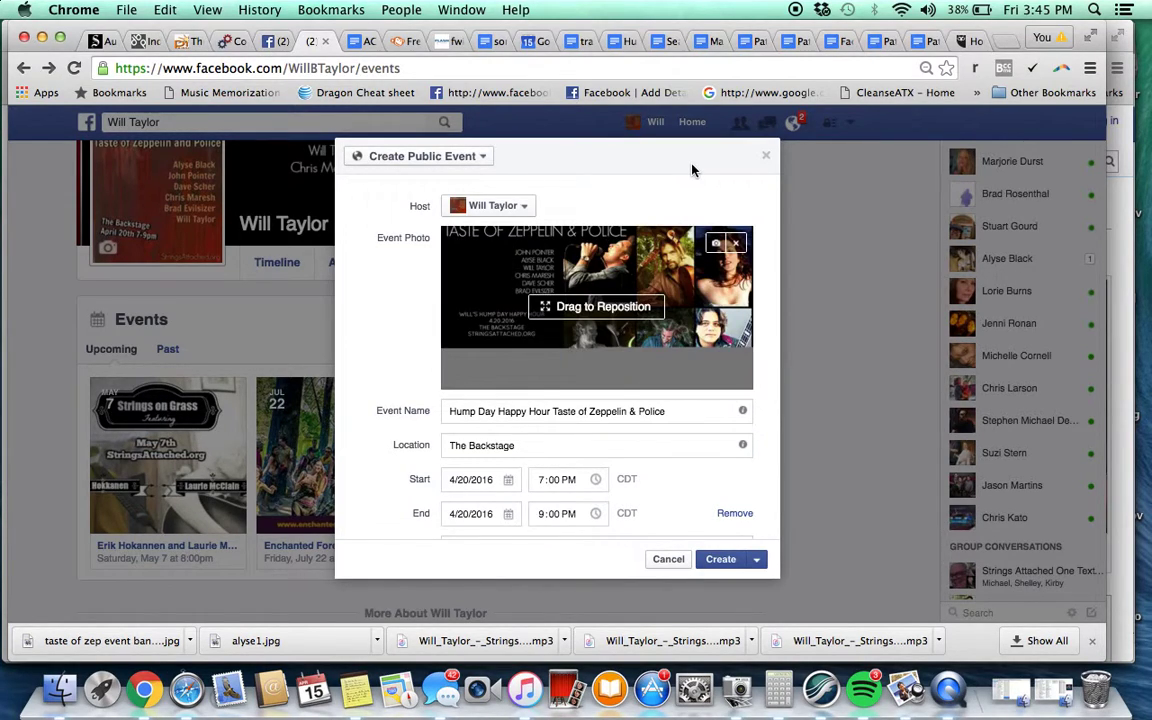
drag(603, 362, 604, 402)
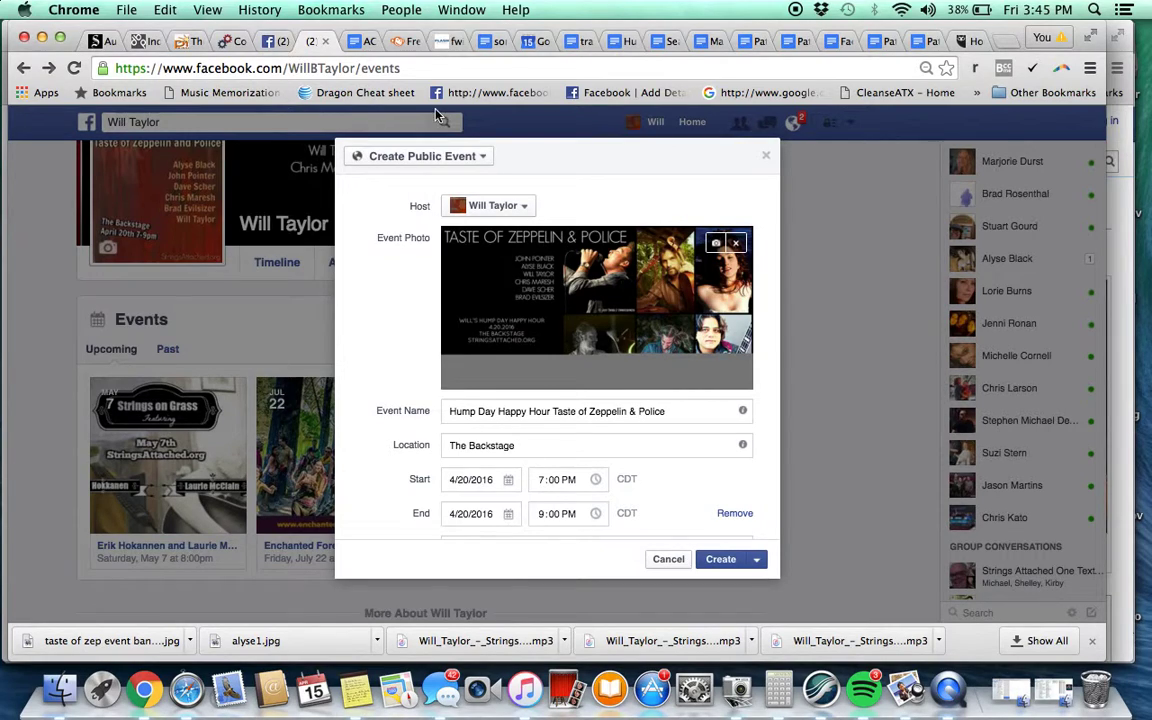
click(401, 44)
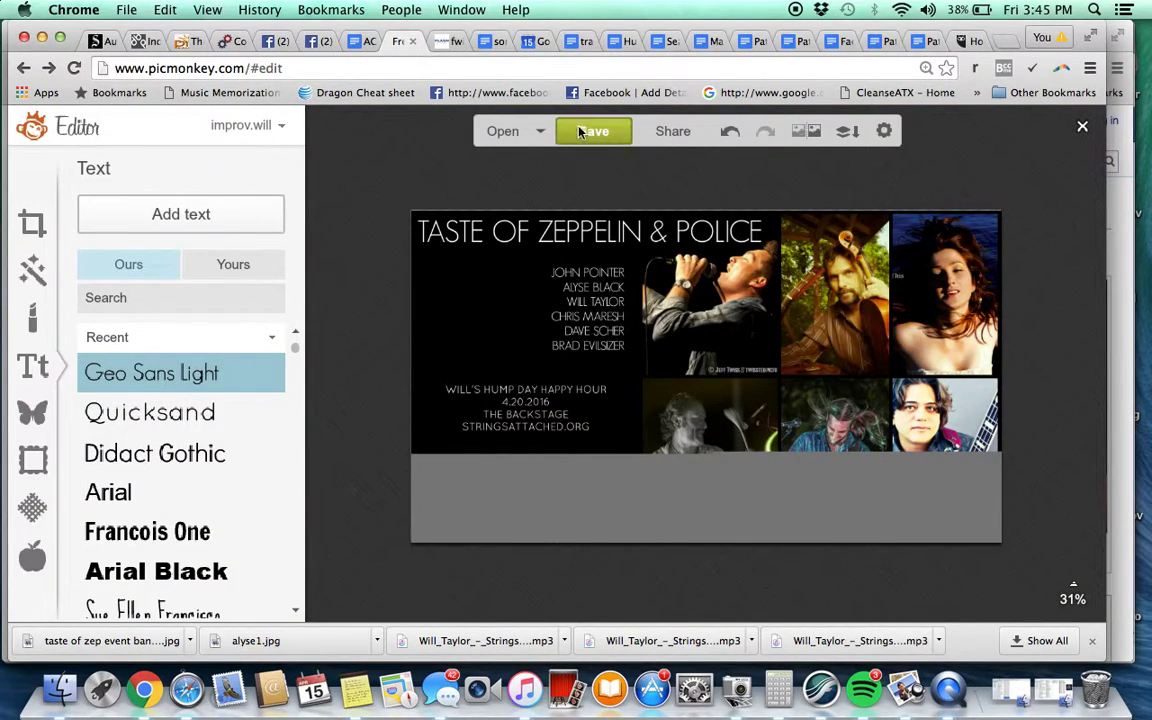
click(541, 133)
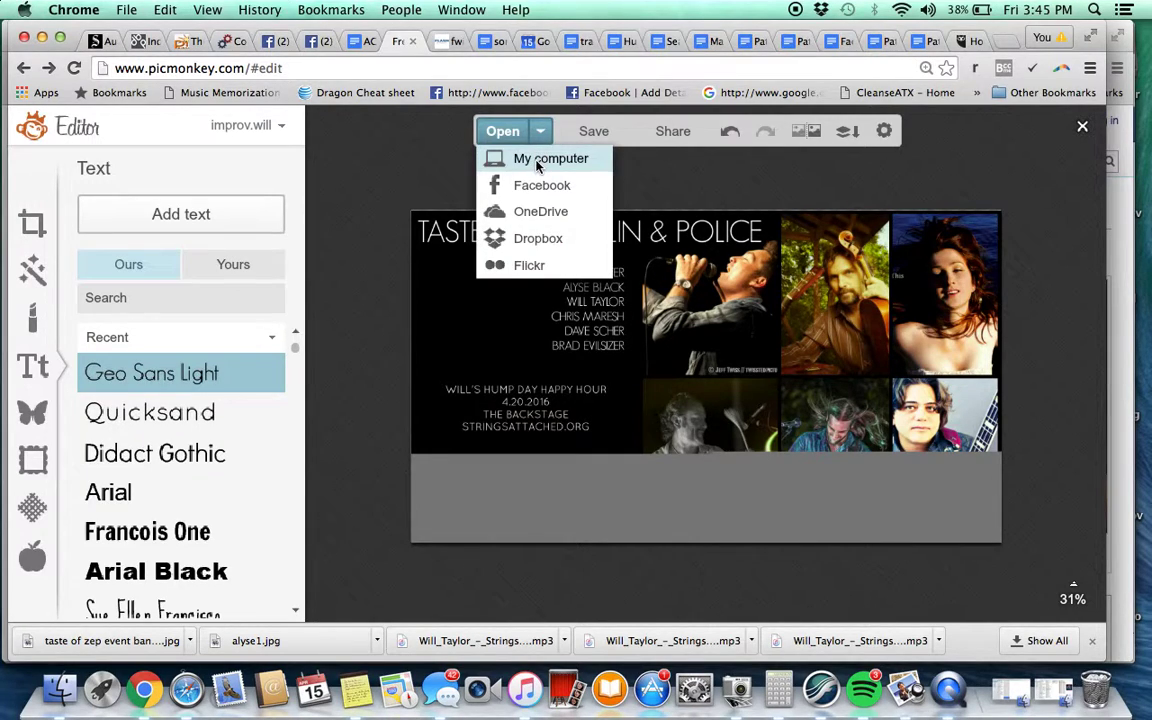
click(505, 158)
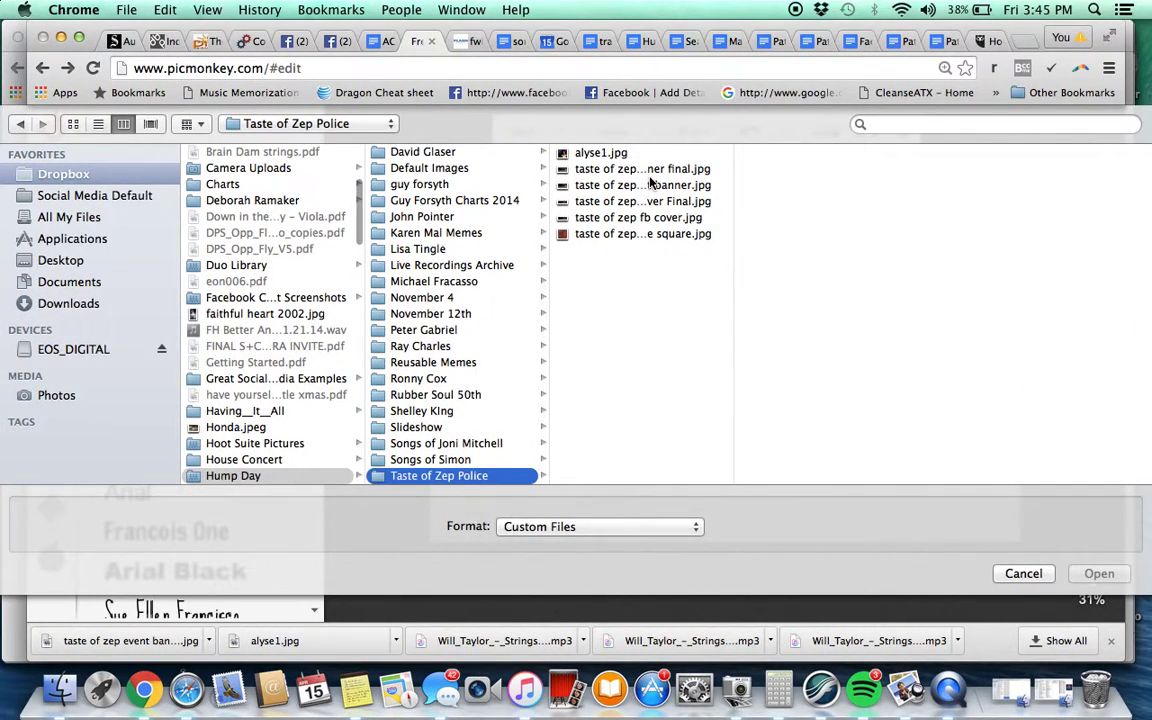
click(651, 188)
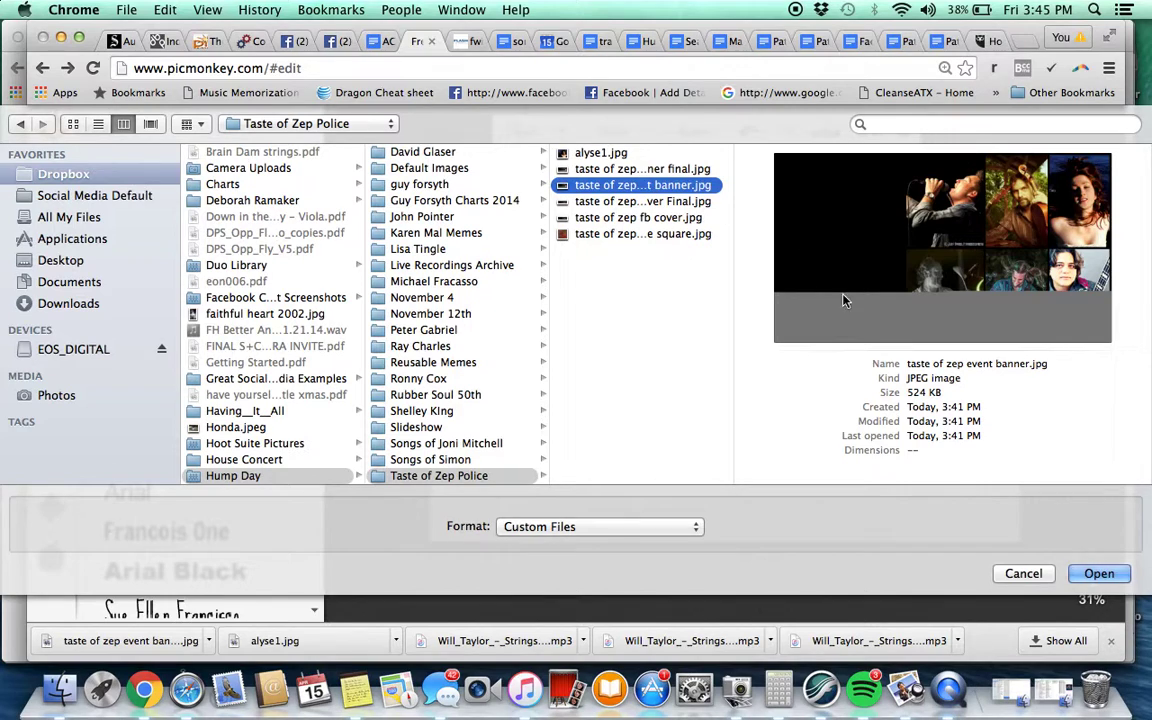
click(1022, 574)
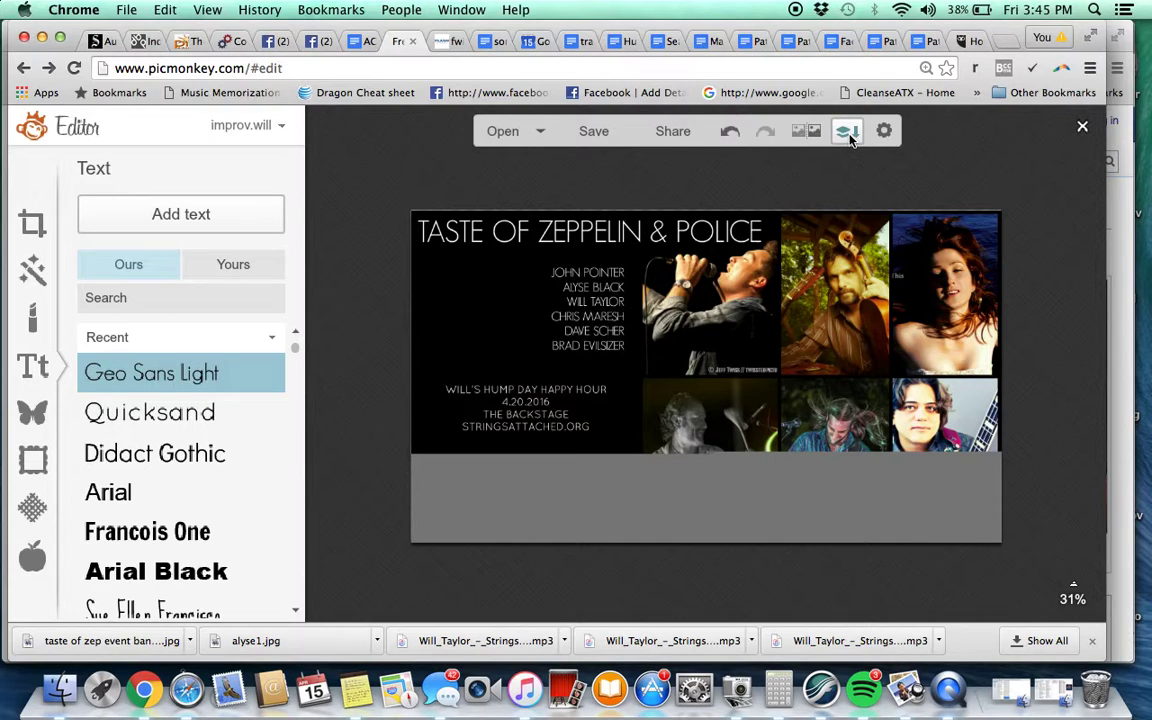
click(948, 690)
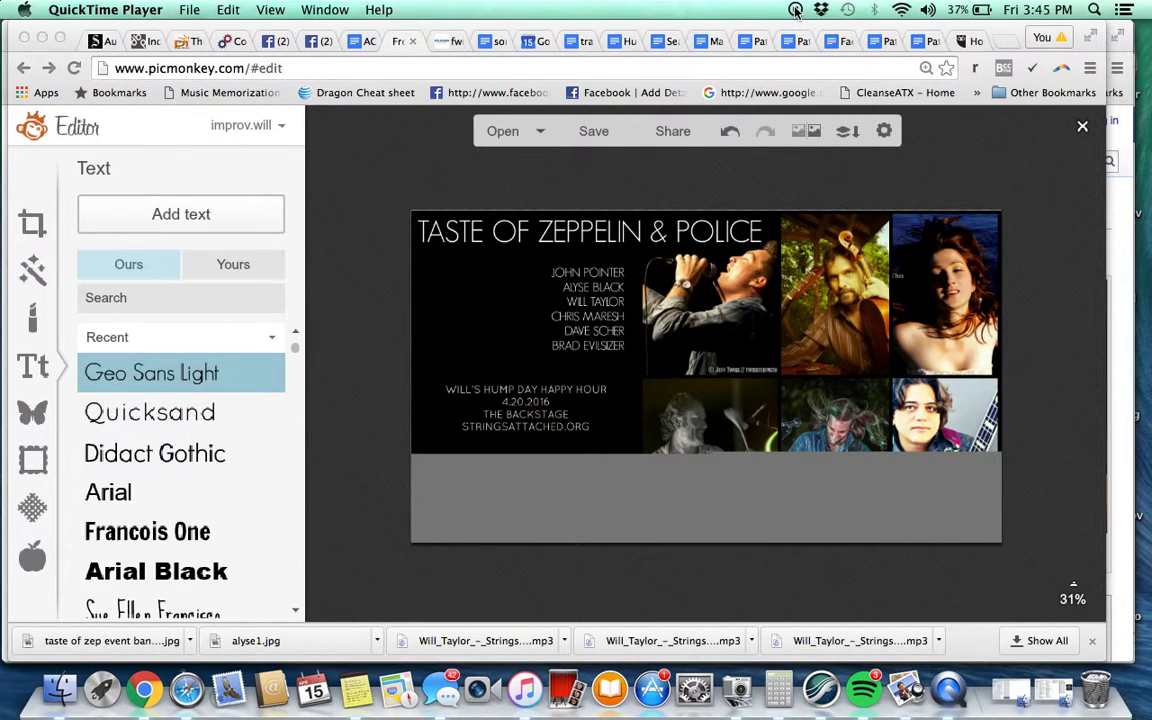
Bring up QuickTime Player's screen recording controls, then return to the Facebook dialog in Chrome
click(128, 8)
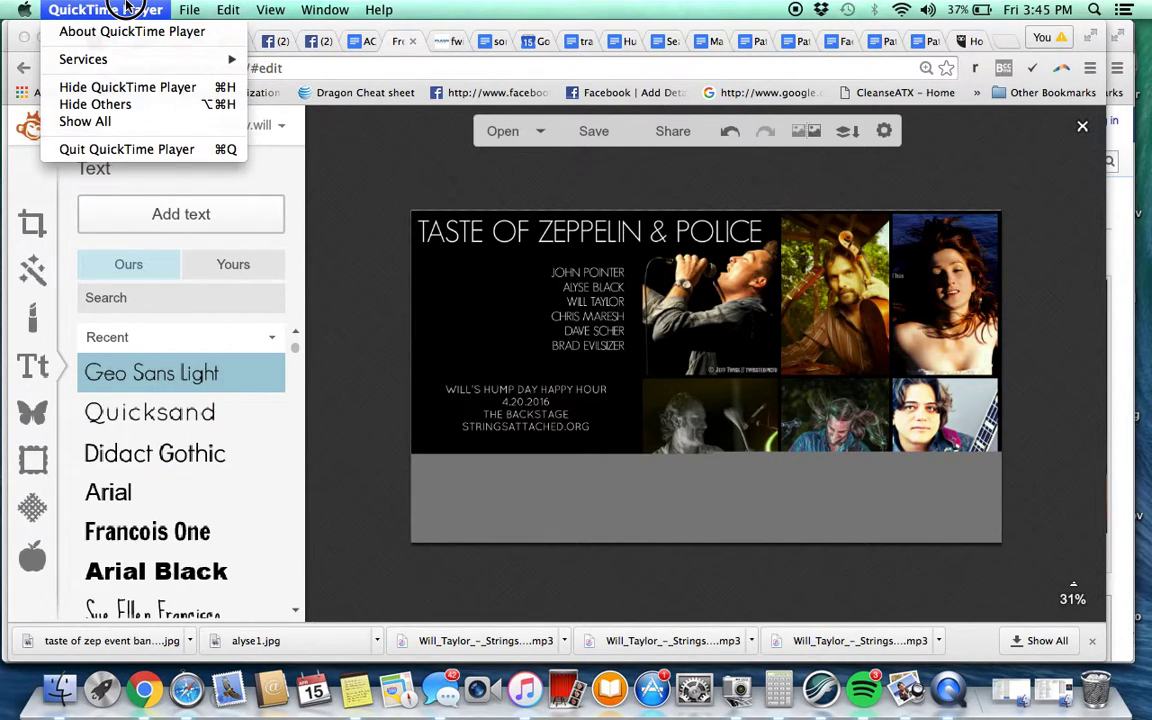
mouse_move(186, 8)
click(186, 8)
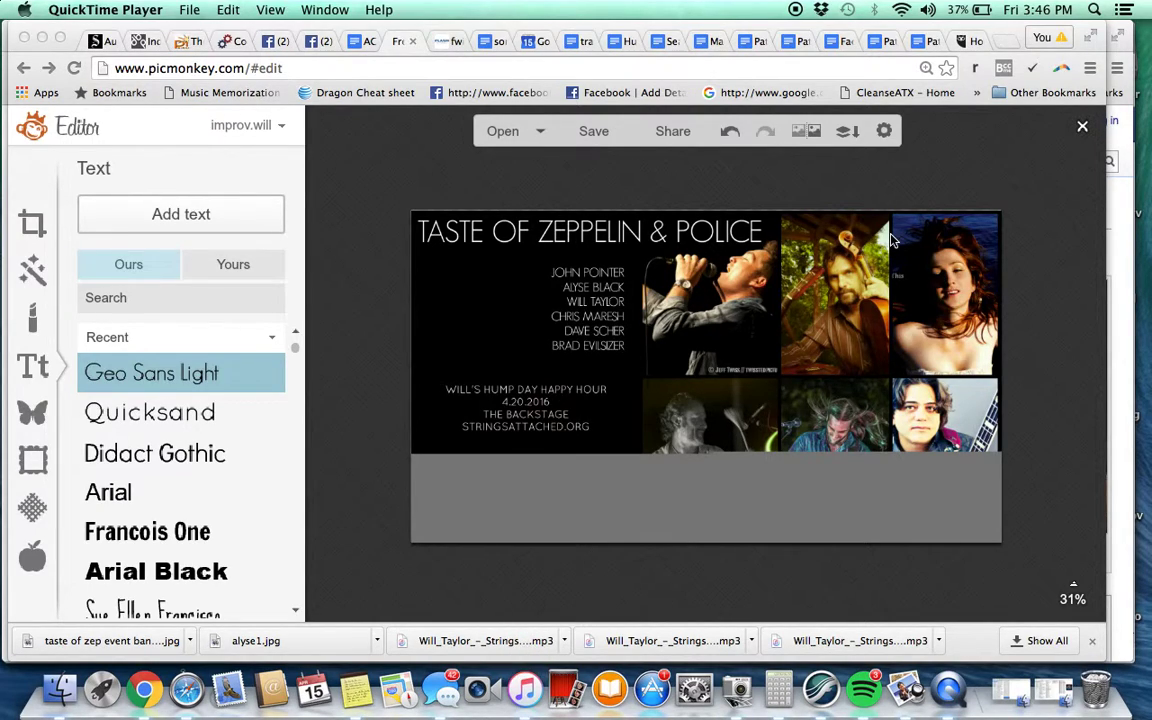
click(477, 690)
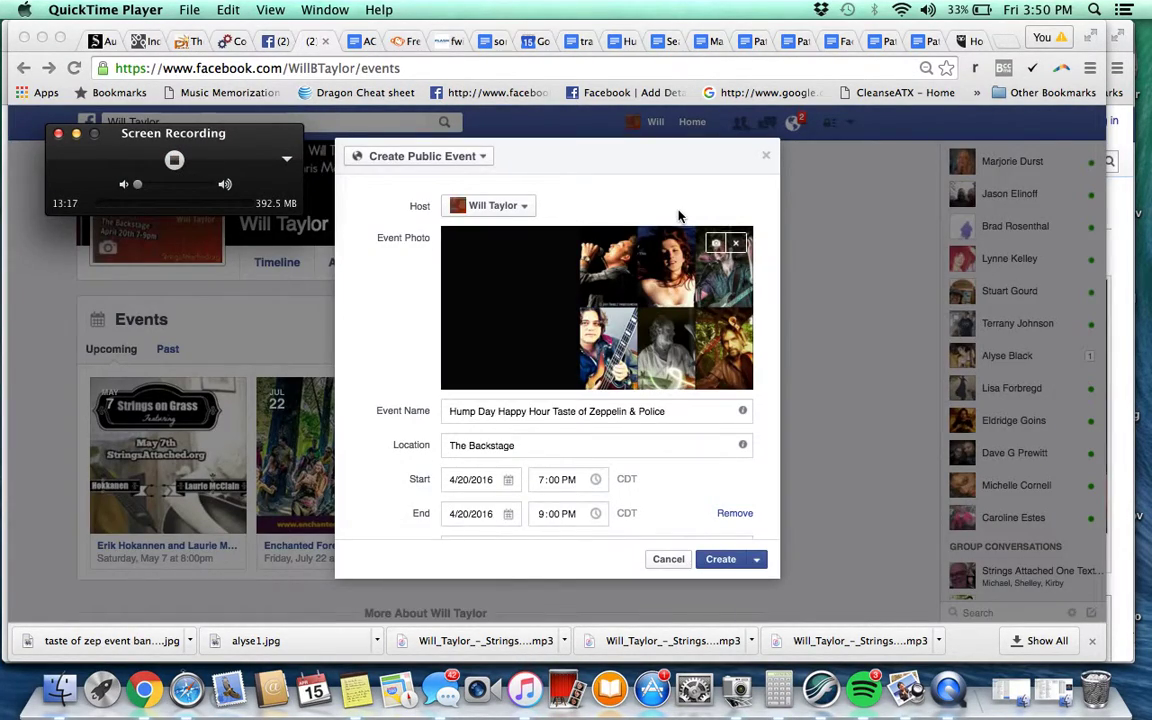
click(678, 216)
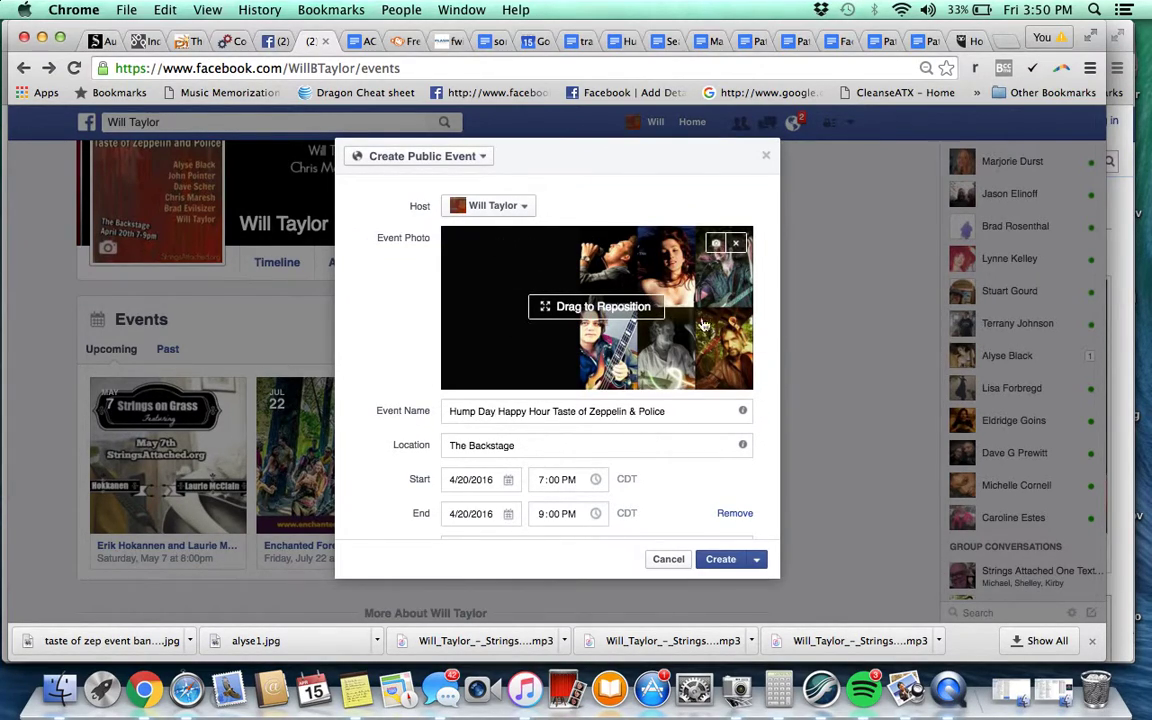
Replace the description's opening paragraph with an intro to this week's Taste of Zeppelin & Police and its lead singers
scroll(395, 325, down, 4)
scroll(407, 332, down, 1)
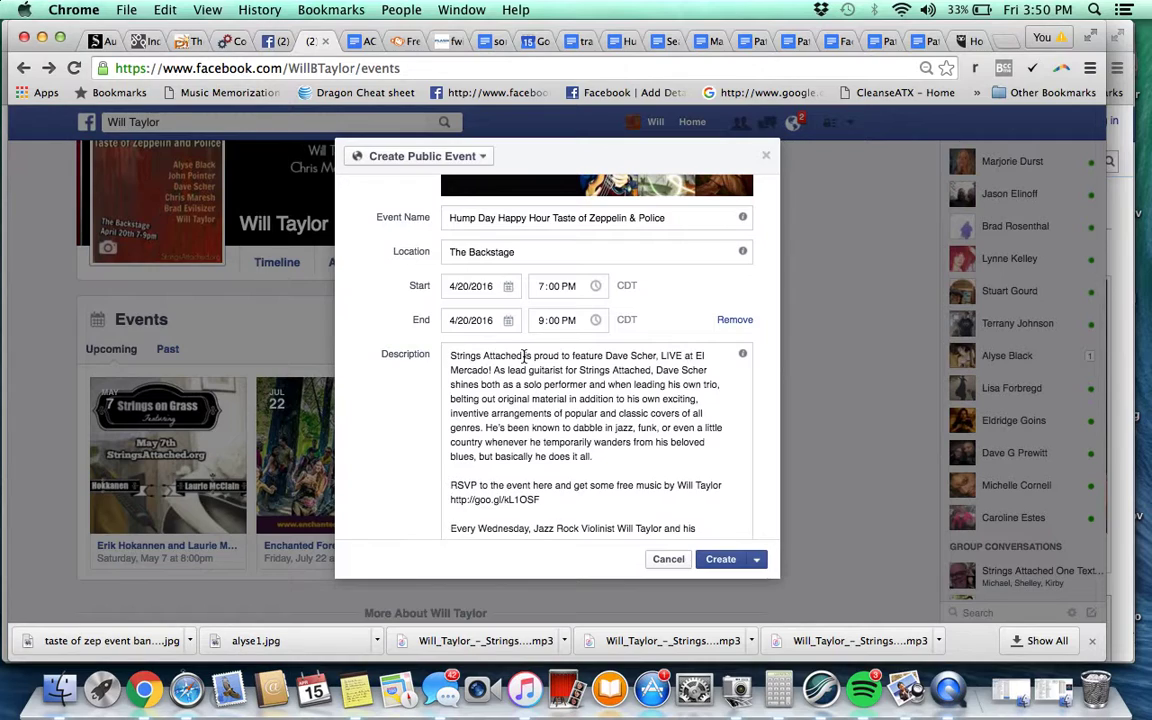
drag(524, 356, 620, 447)
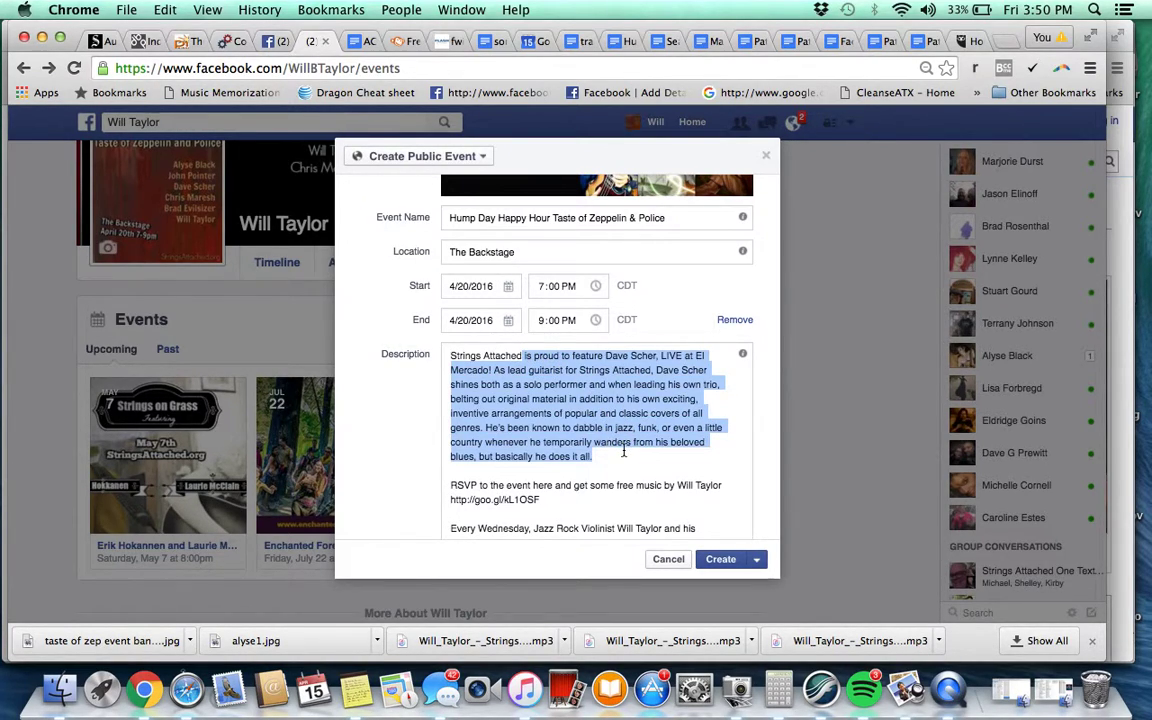
text(p)
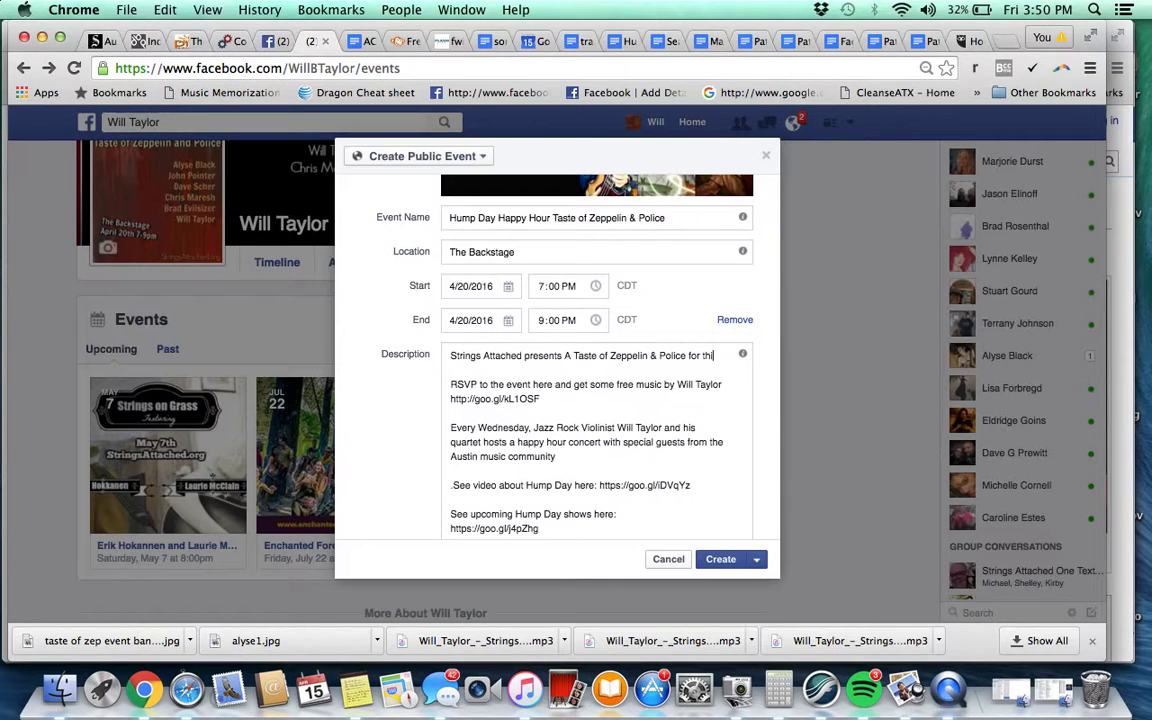
text(s week's Hump Day Happy Hour with Alyse Bl)
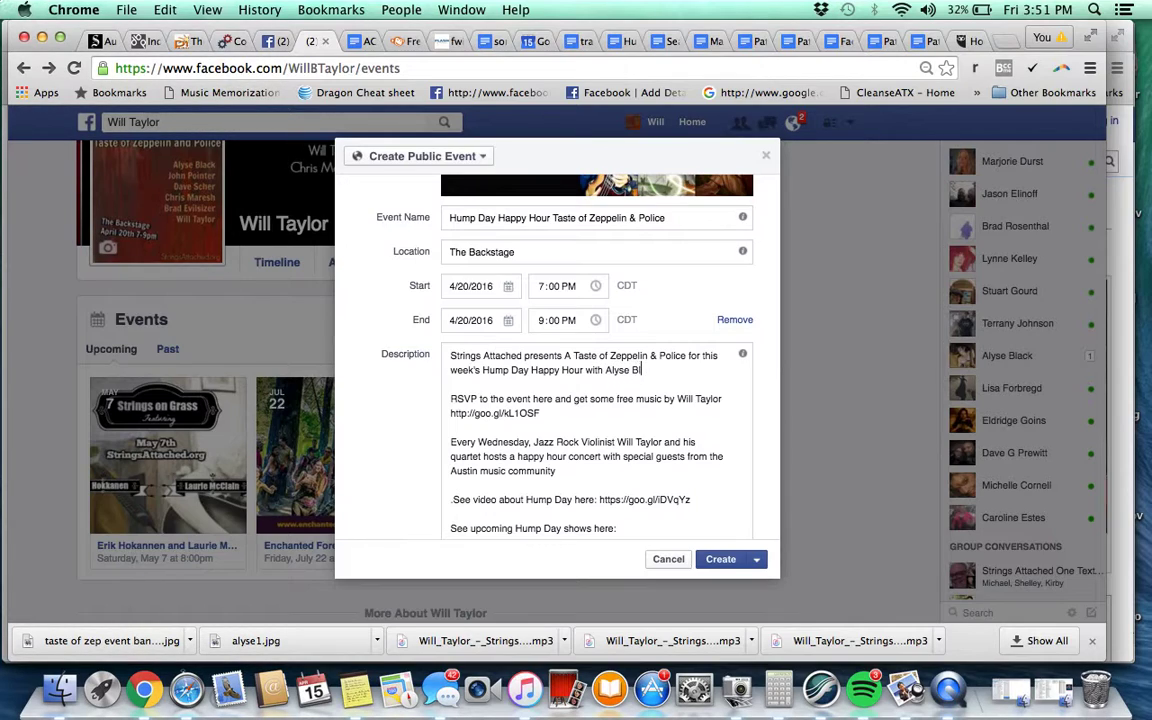
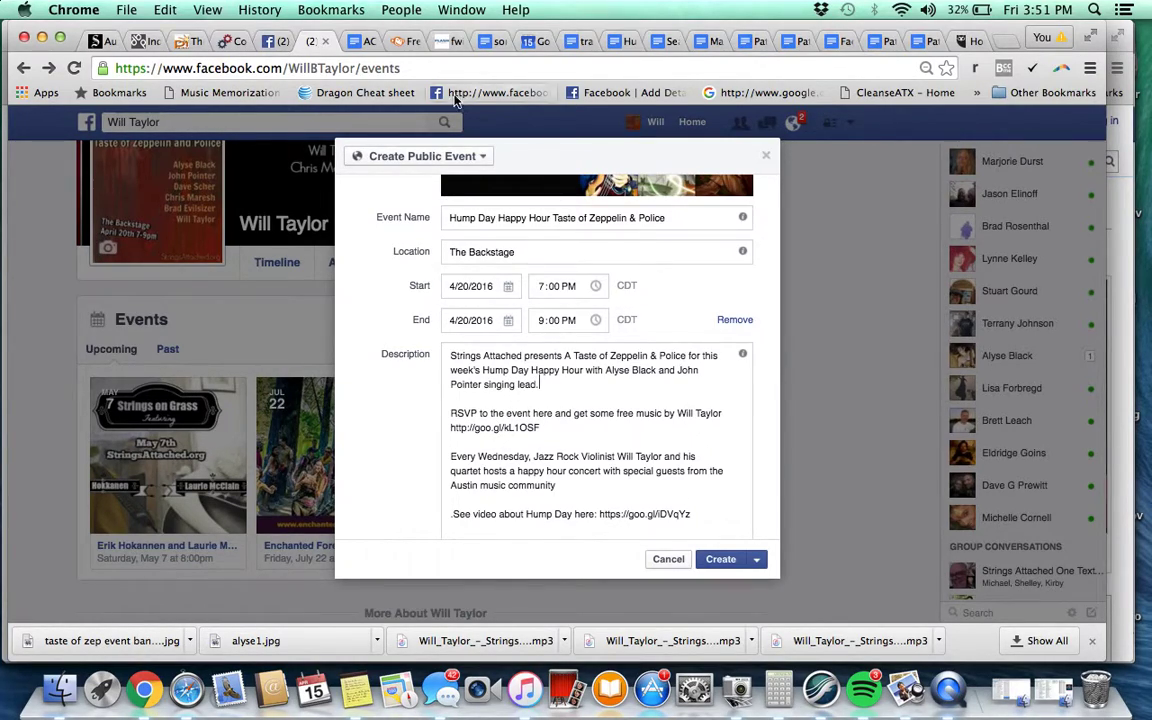
click(360, 43)
click(364, 68)
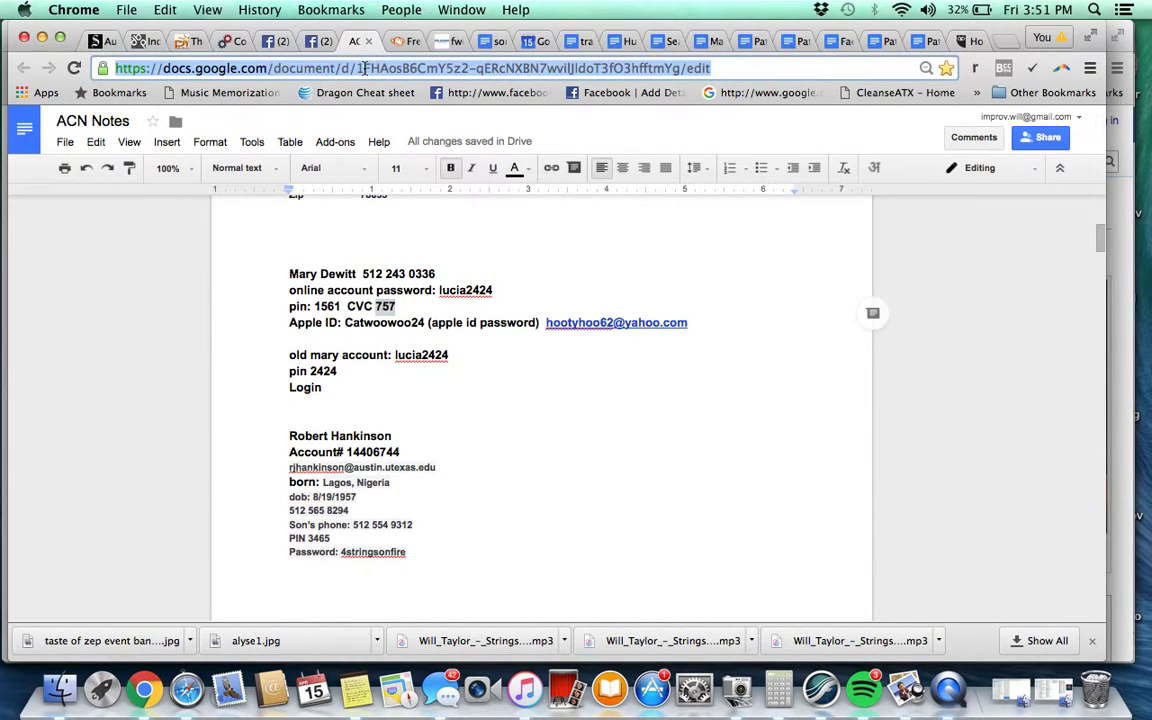
Go to stringsattached.org and open the April 20 Taste of Zeppelin & Police show page
click(401, 42)
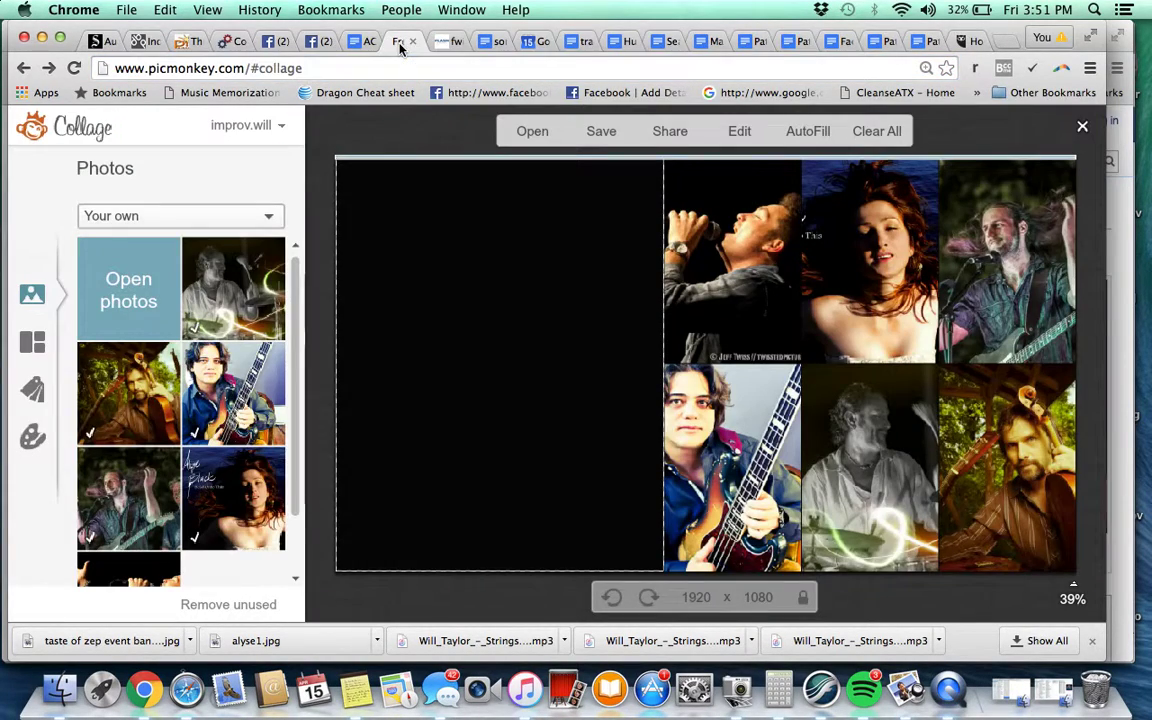
click(395, 68)
text(stringsattached.org)
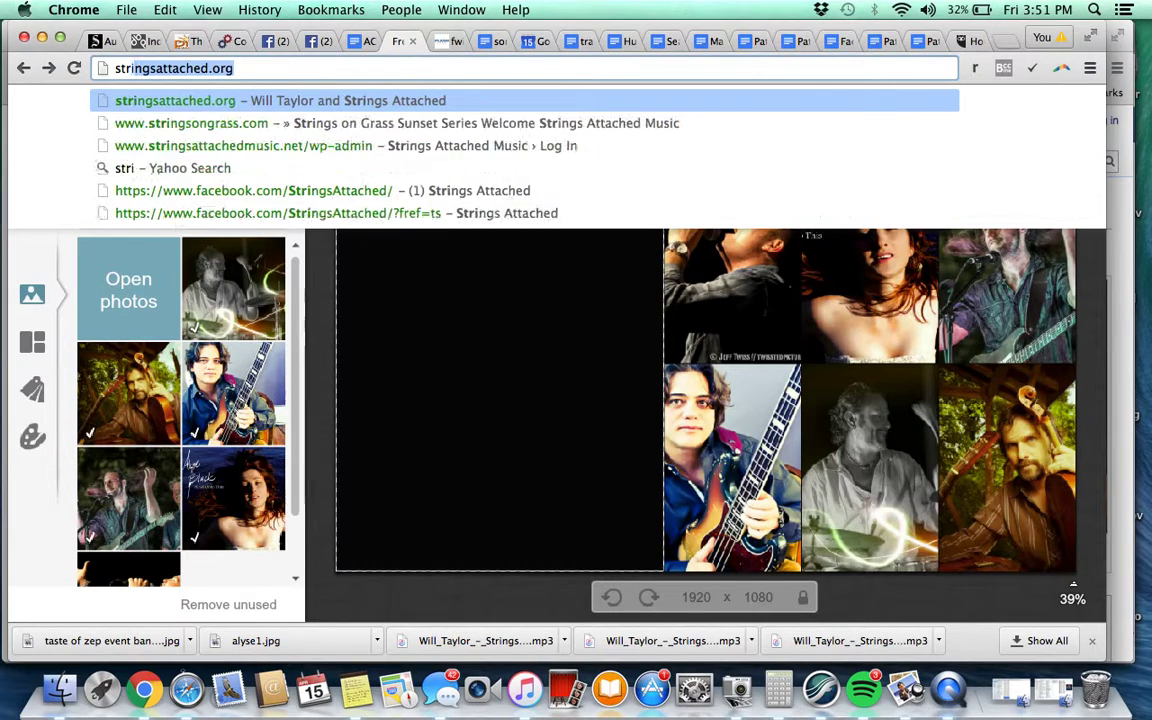
key(Return)
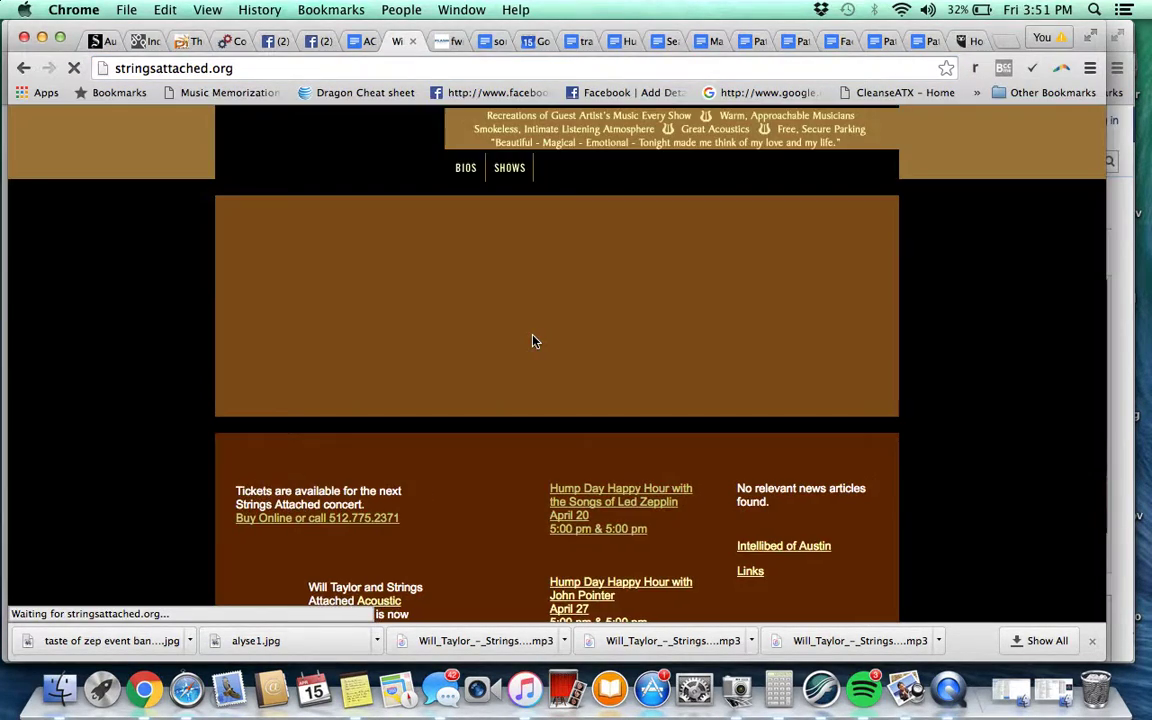
scroll(540, 445, down, 1)
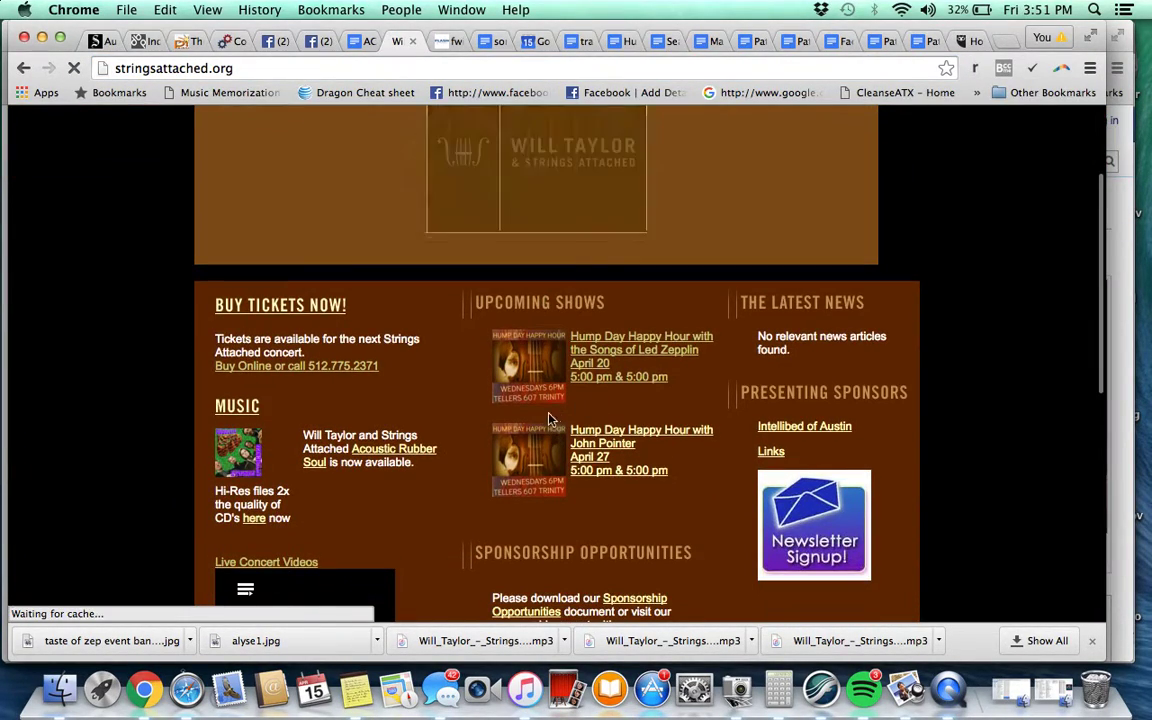
scroll(591, 370, down, 1)
click(591, 370)
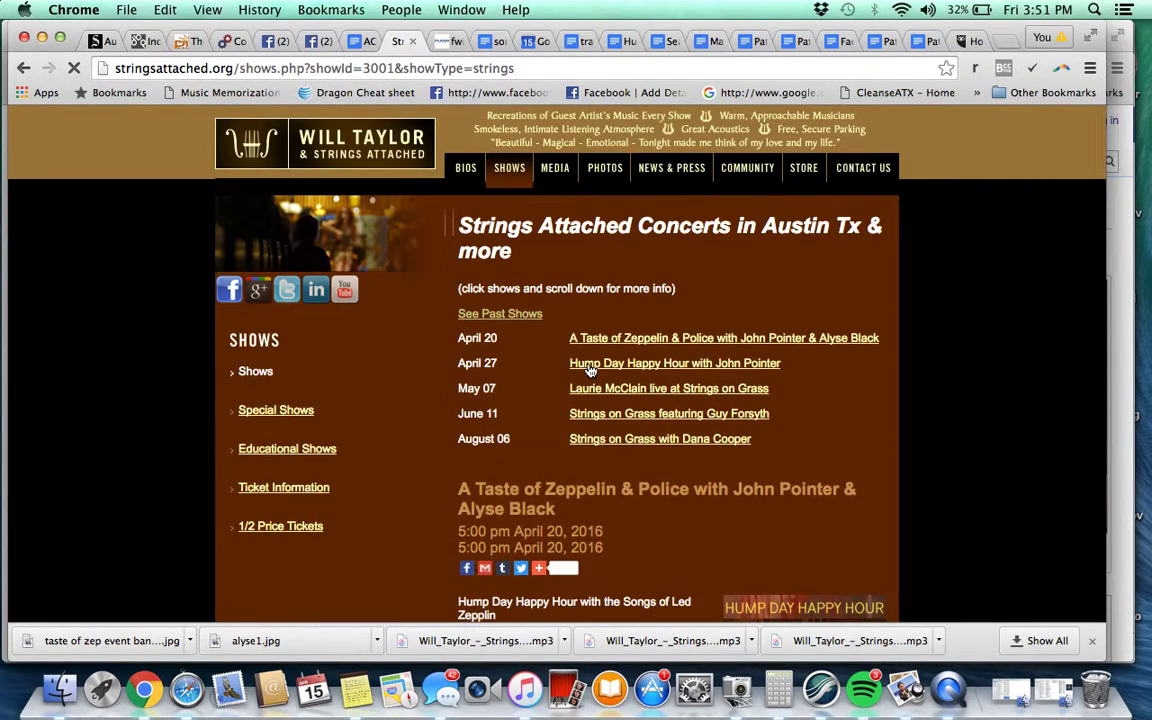
Copy the link address of the show page's 'first show' ticket link
scroll(527, 426, down, 5)
scroll(527, 426, down, 1)
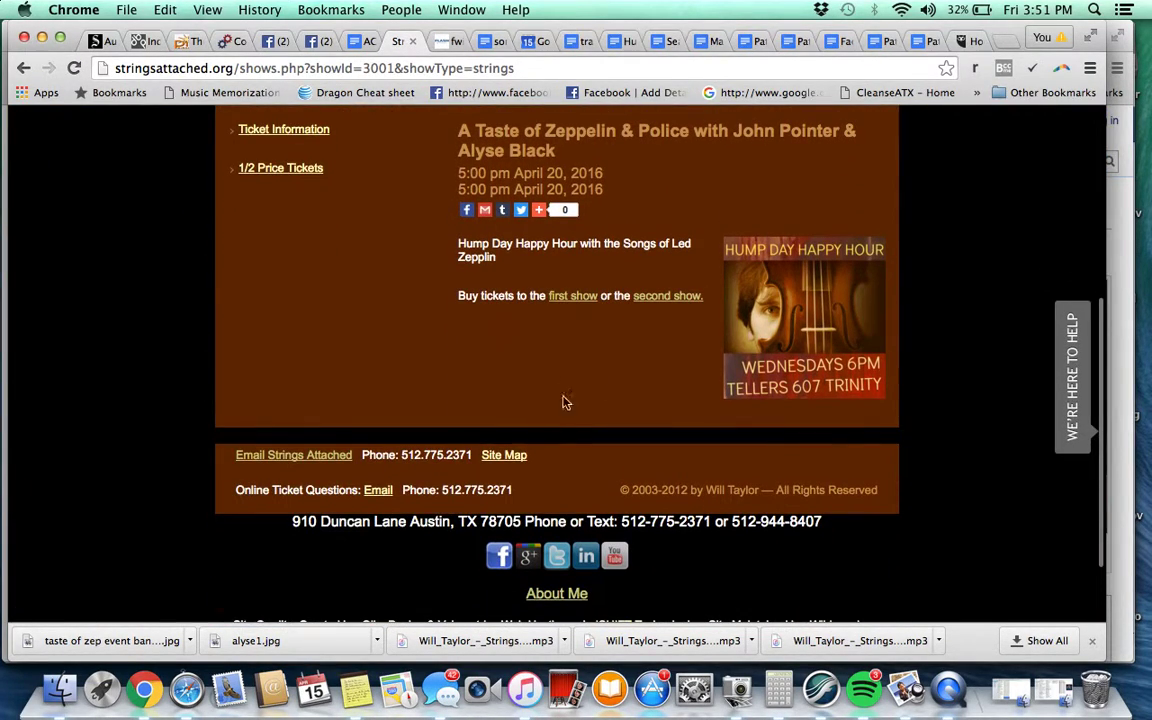
right_click(570, 303)
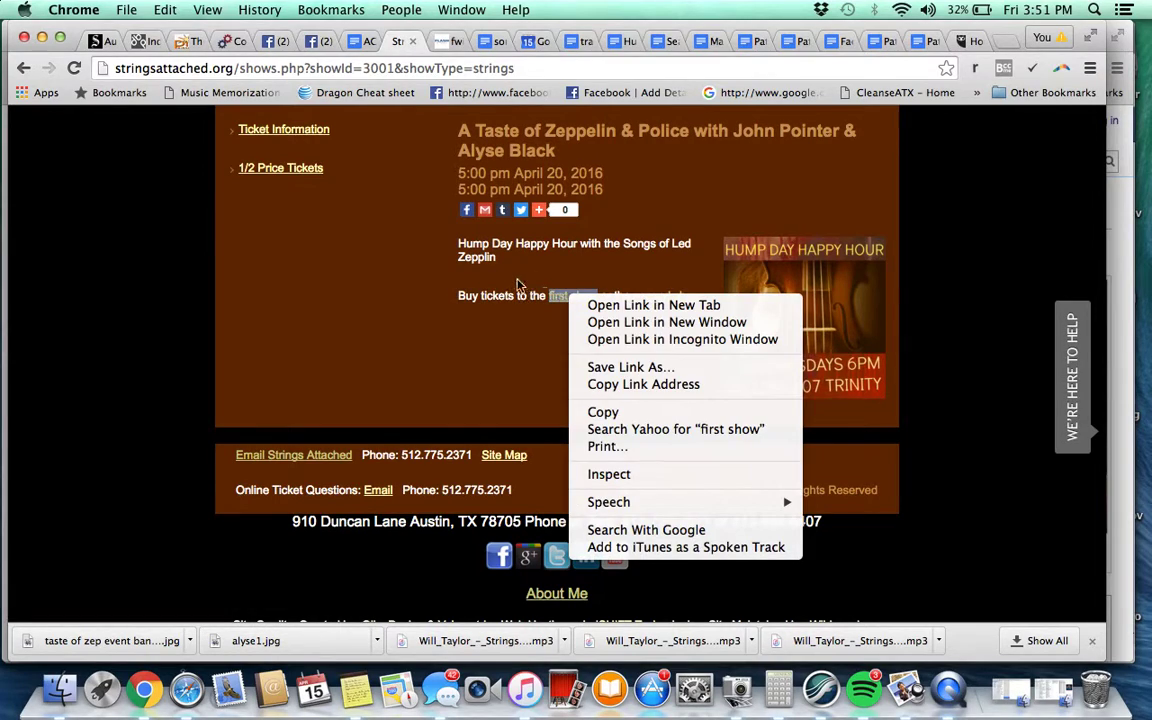
click(466, 252)
right_click(581, 295)
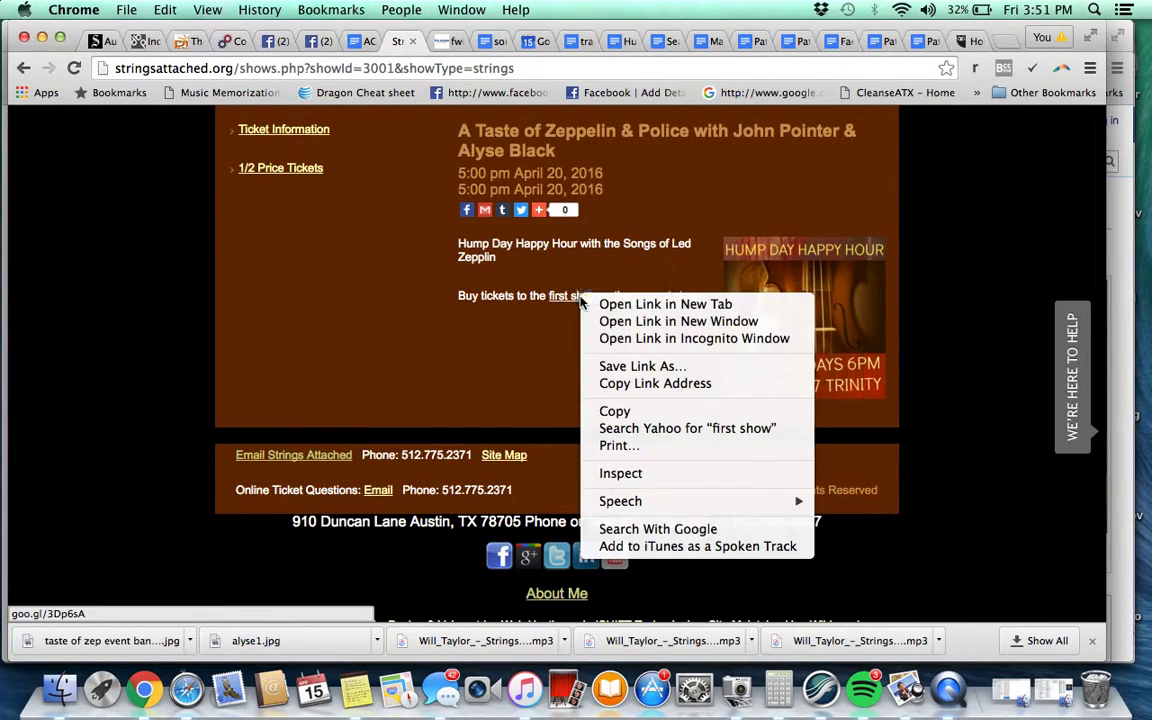
click(638, 384)
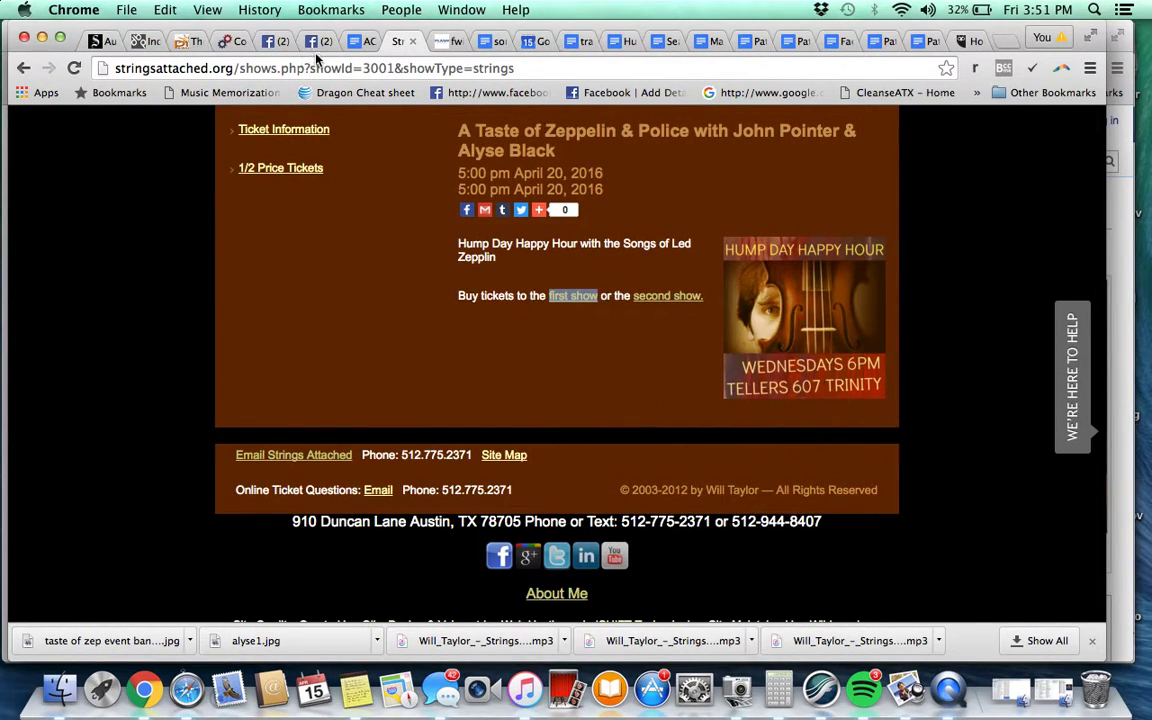
click(318, 41)
drag(551, 427, 416, 429)
key(super+v)
scroll(661, 399, down, 5)
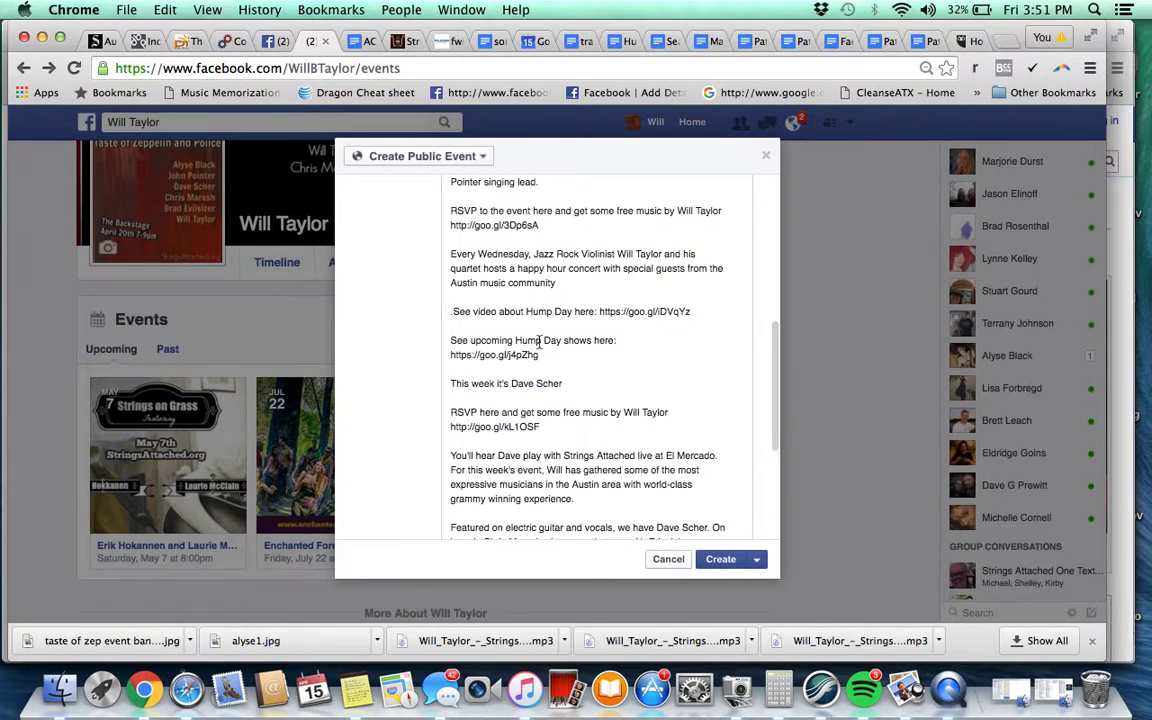
scroll(530, 440, down, 2)
click(577, 320)
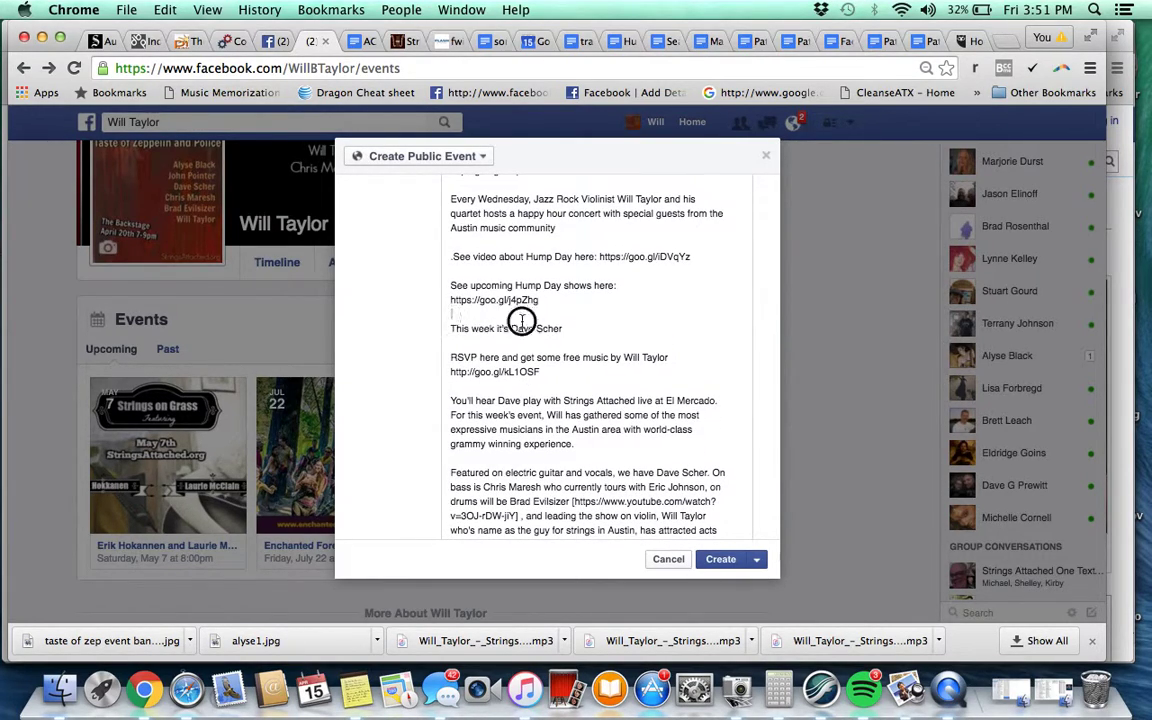
drag(450, 328, 386, 342)
key(BackSpace)
key(super+v)
scroll(601, 368, down, 2)
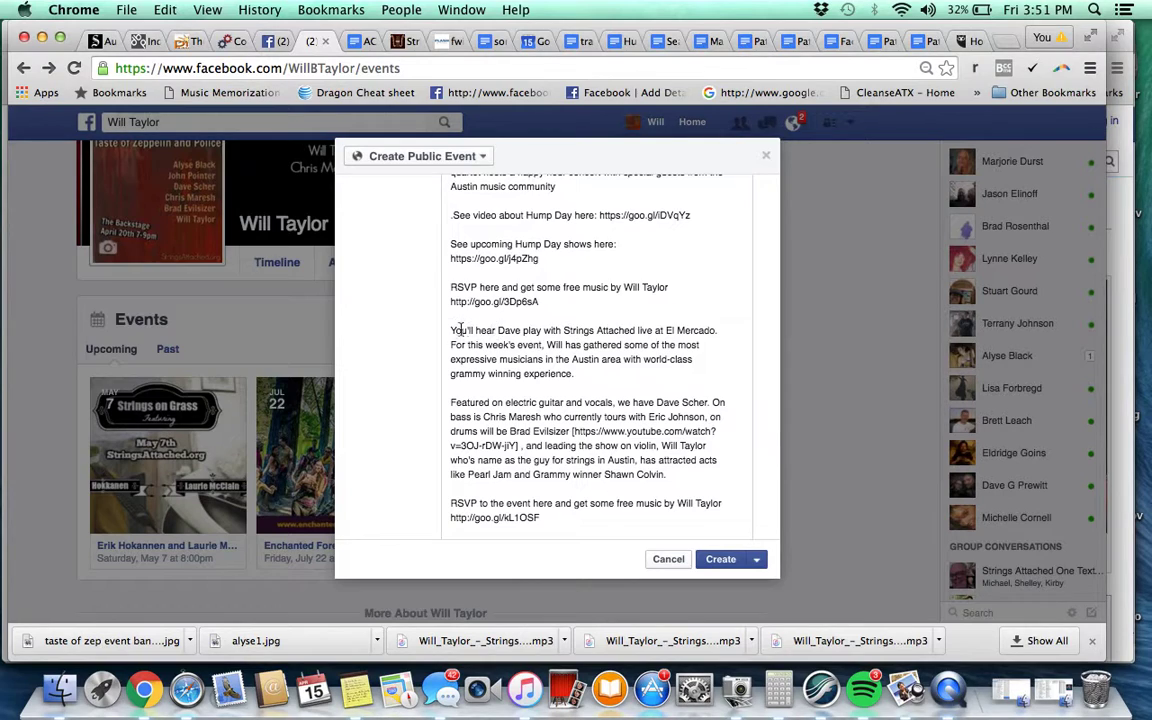
drag(451, 330, 741, 330)
key(BackSpace)
key(BackSpace)
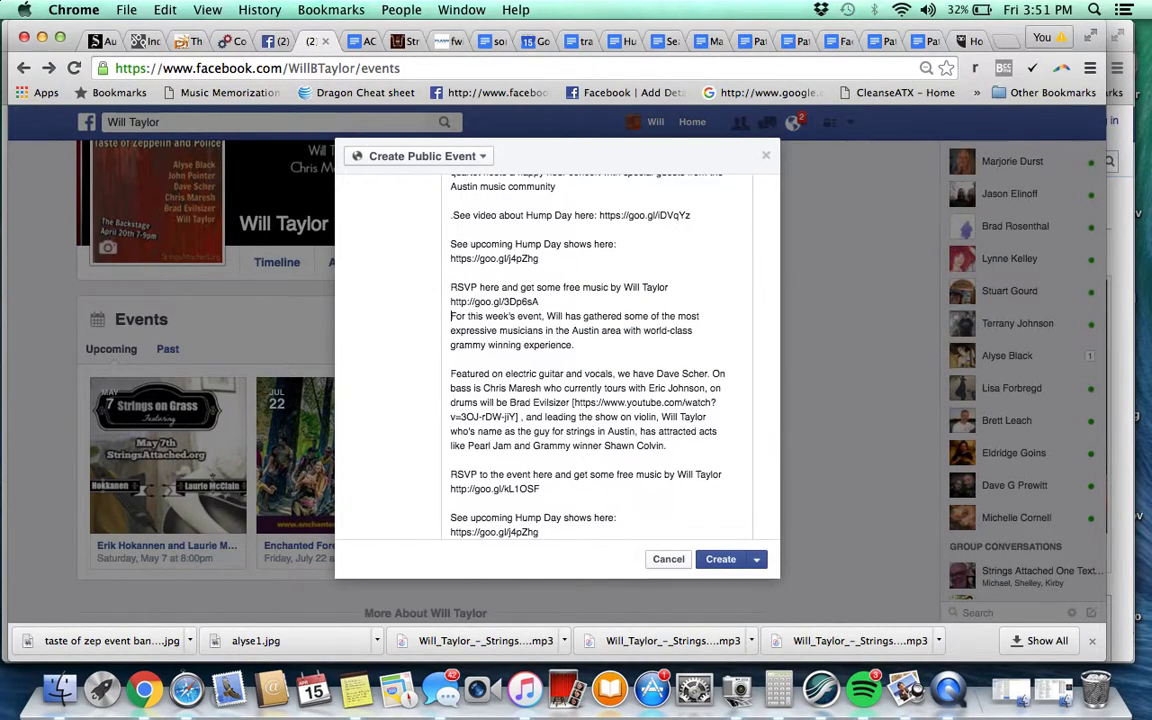
scroll(565, 403, down, 3)
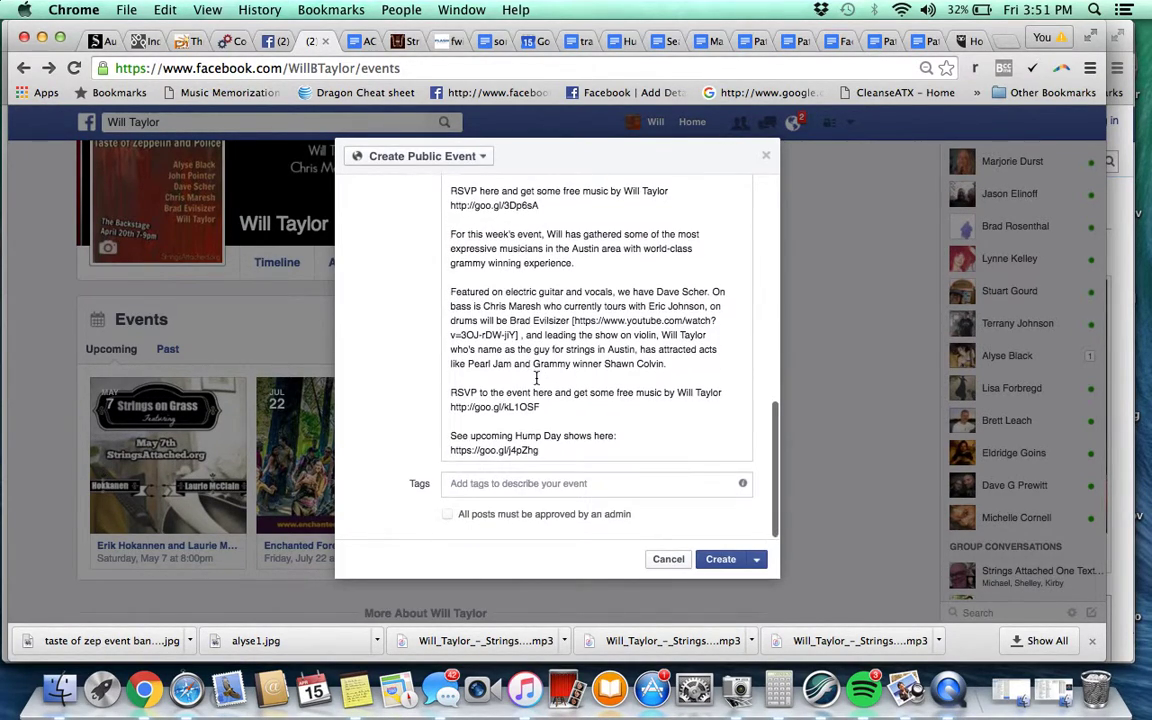
drag(545, 407, 398, 407)
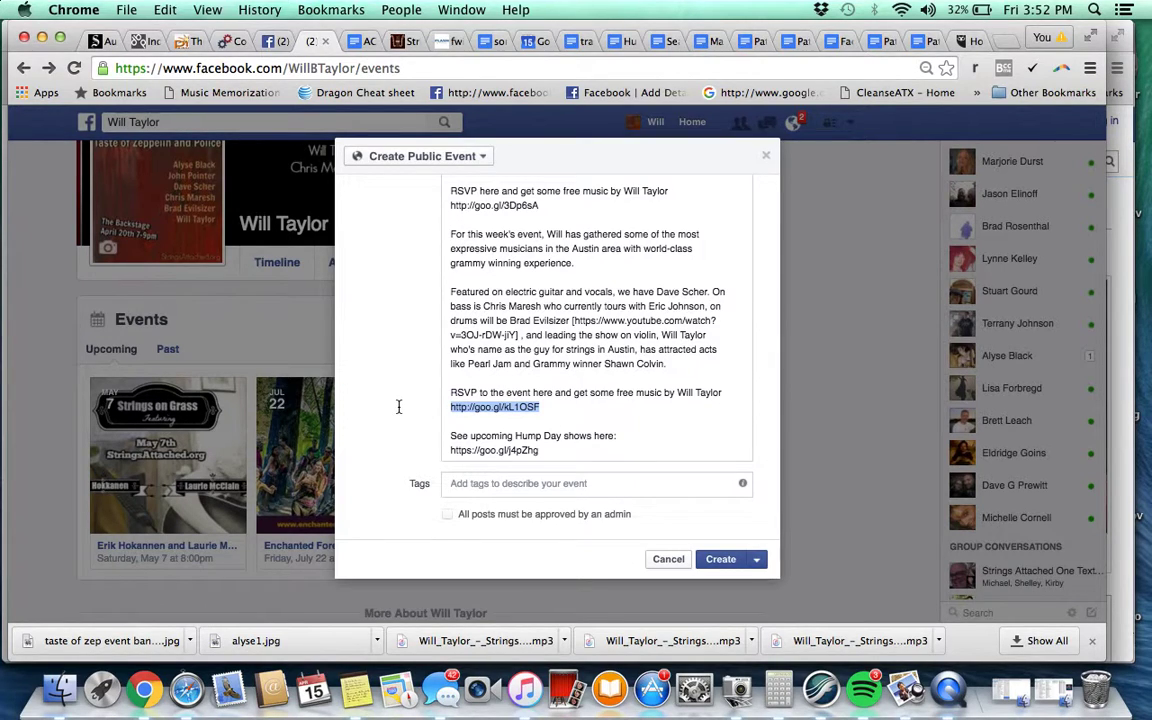
key(super+v)
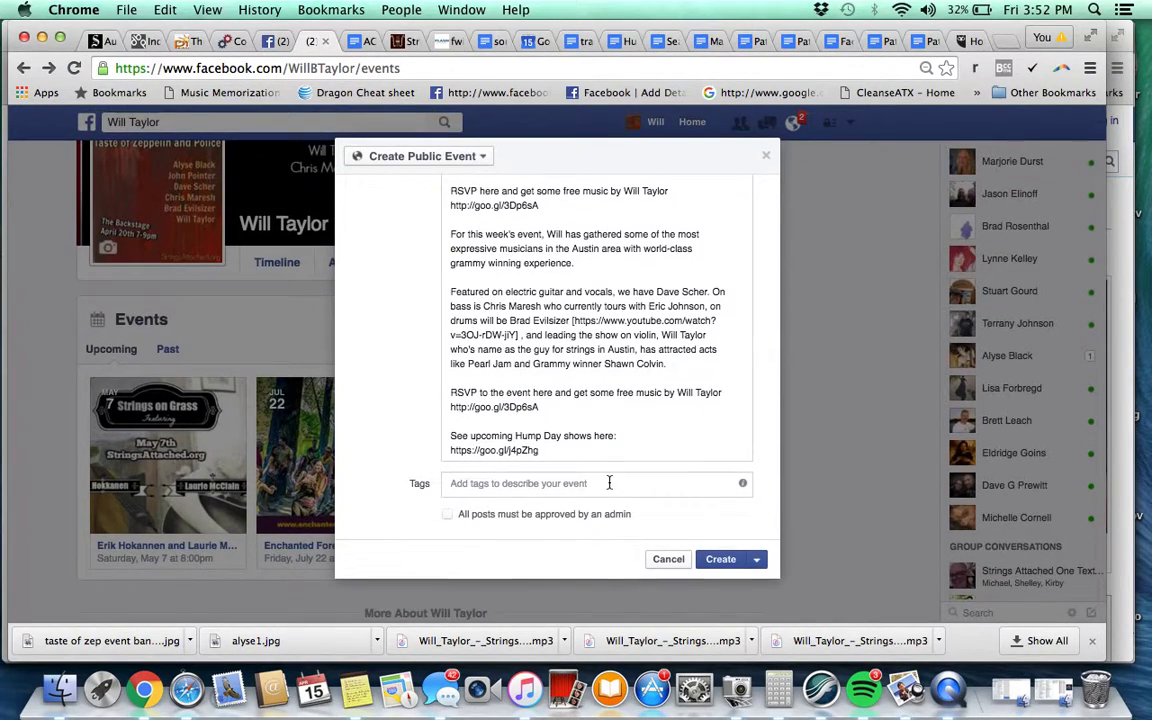
Tag the event with Led Zeppelin and The Police
click(609, 483)
text(led z)
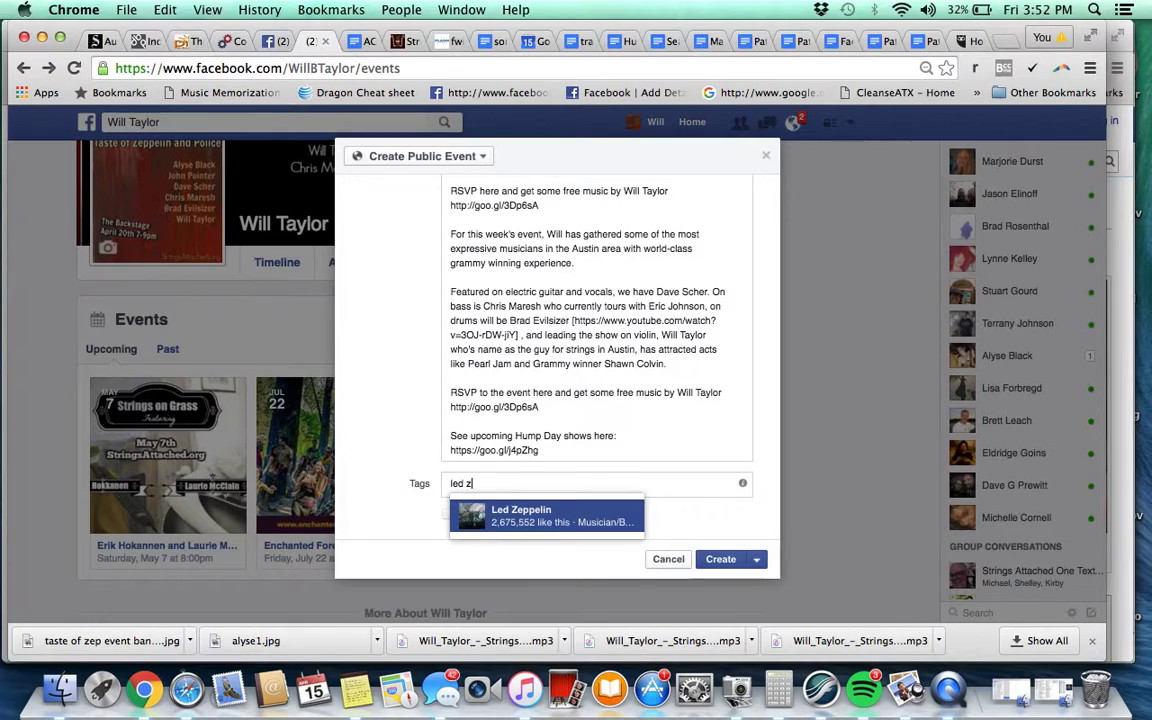
key(Return)
text(the police)
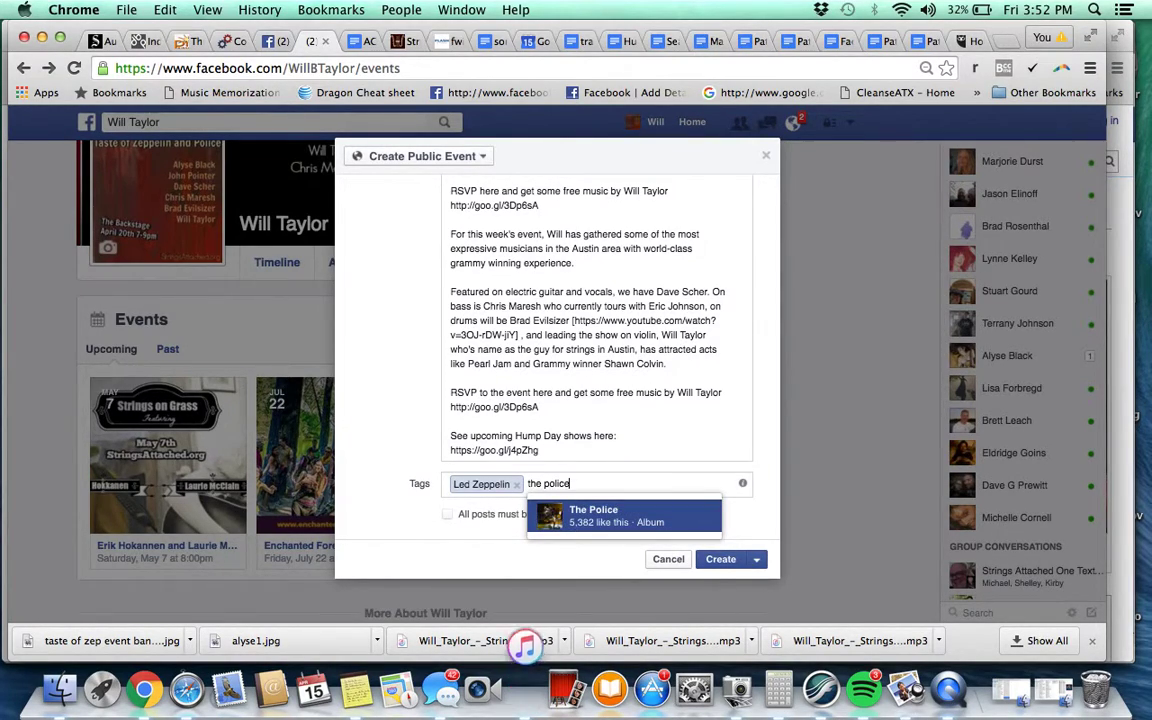
key(Return)
Add the featured singer's public-figure page as a third tag, discarding the other tag attempts
text(strings attac)
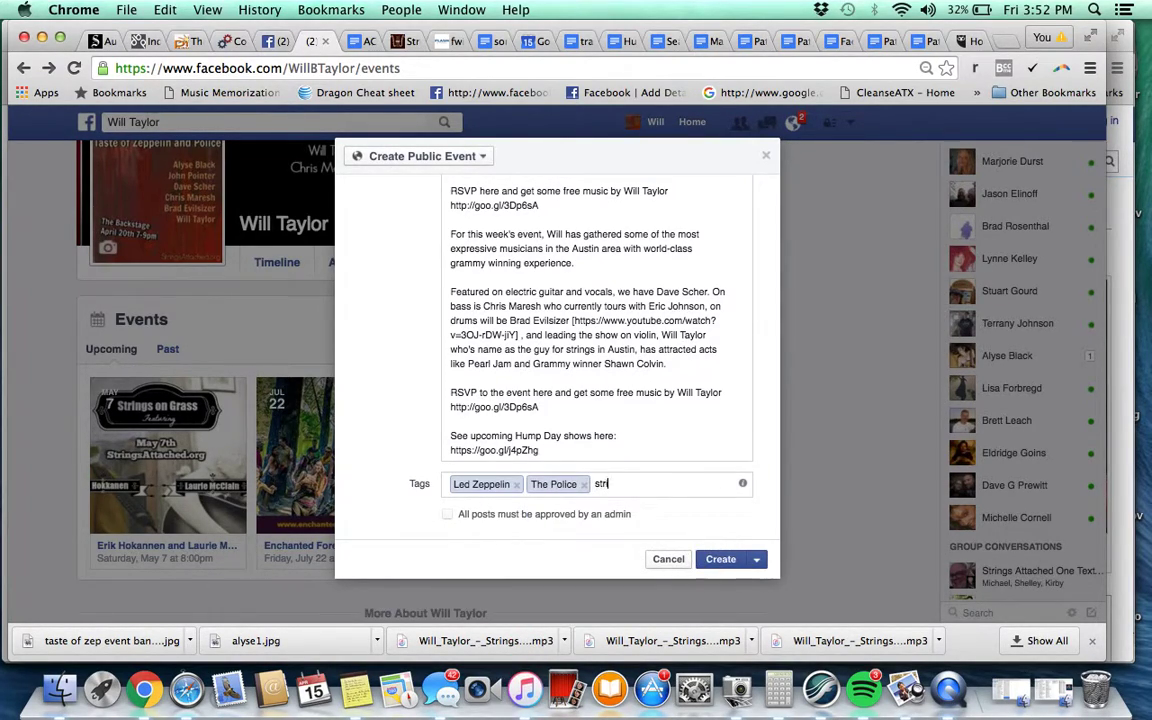
text(hed)
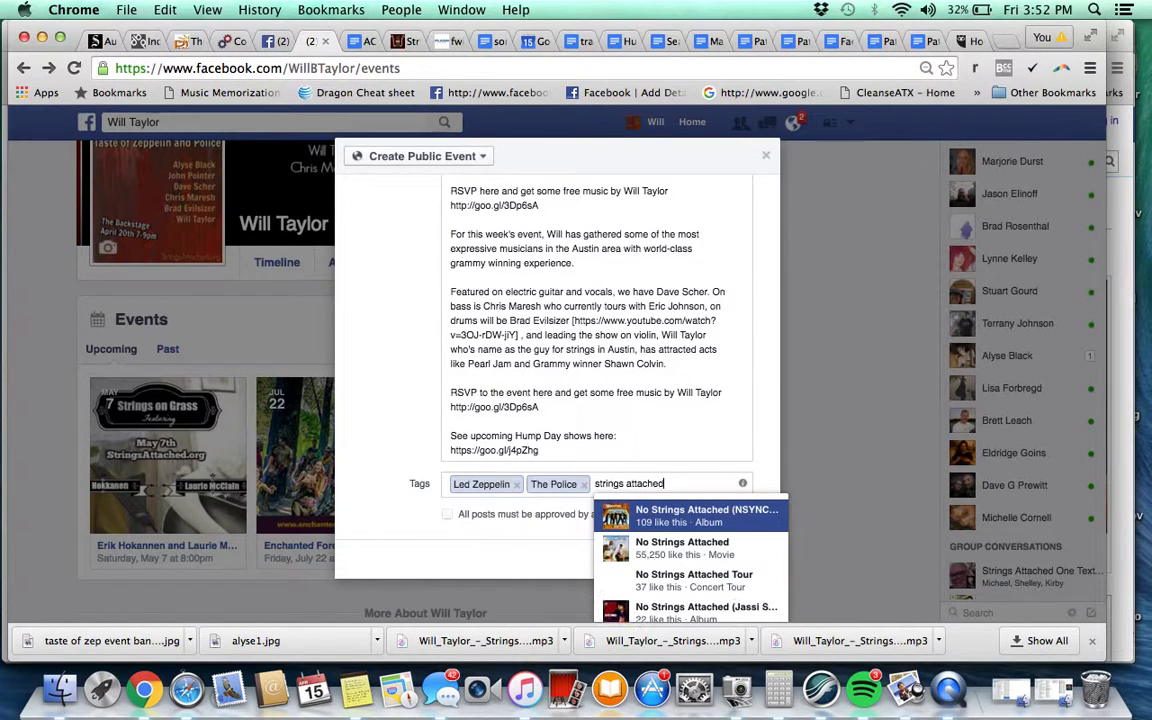
scroll(683, 477, down, 3)
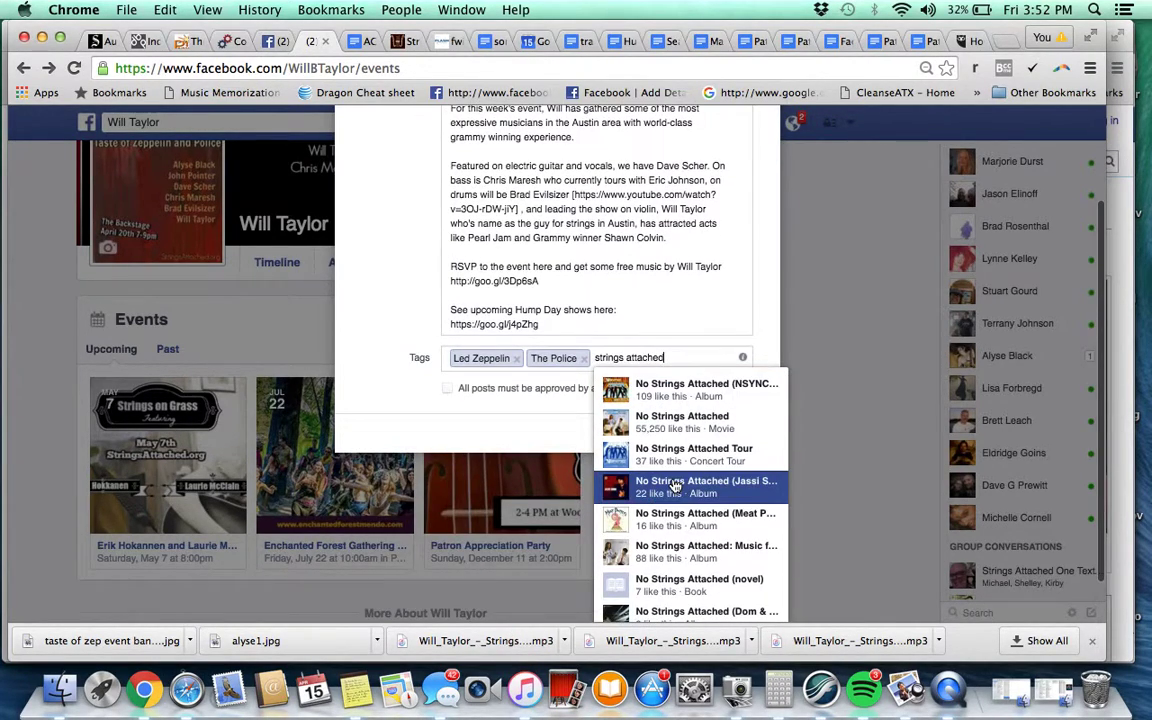
key(BackSpace)
key(BackSpace)
key(BackSpace)
key(BackSpace)
key(BackSpace)
key(BackSpace)
key(BackSpace)
key(BackSpace)
key(BackSpace)
key(BackSpace)
key(BackSpace)
key(BackSpace)
key(BackSpace)
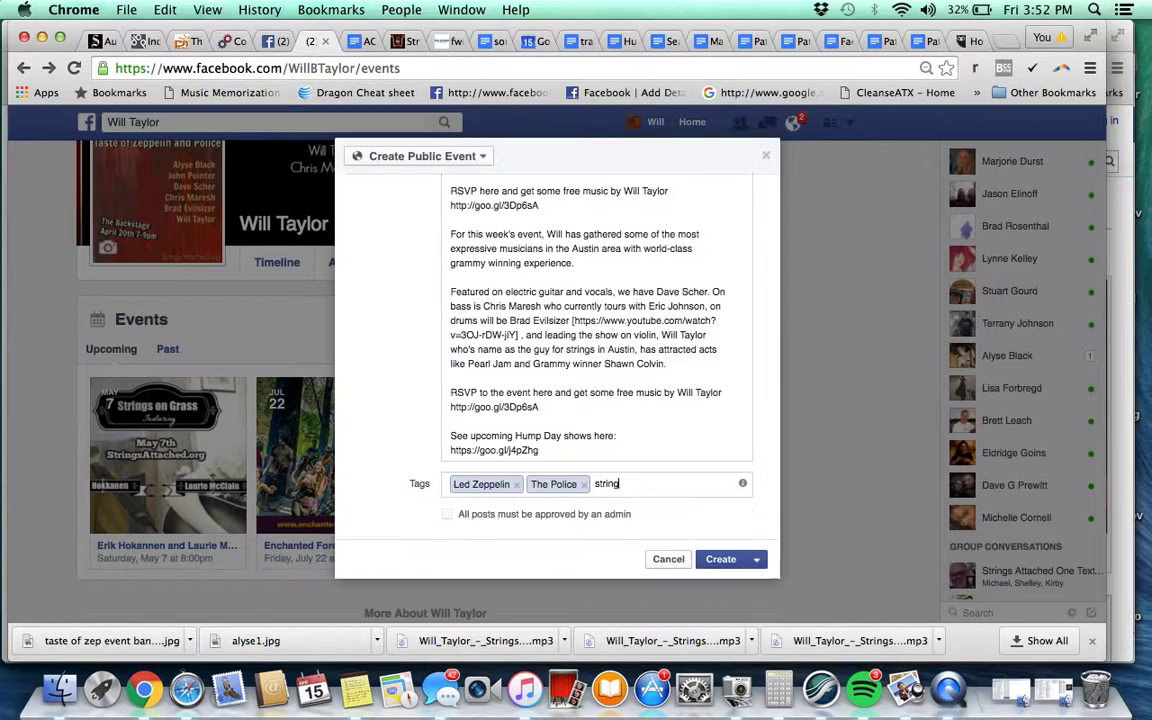
text(will taylor)
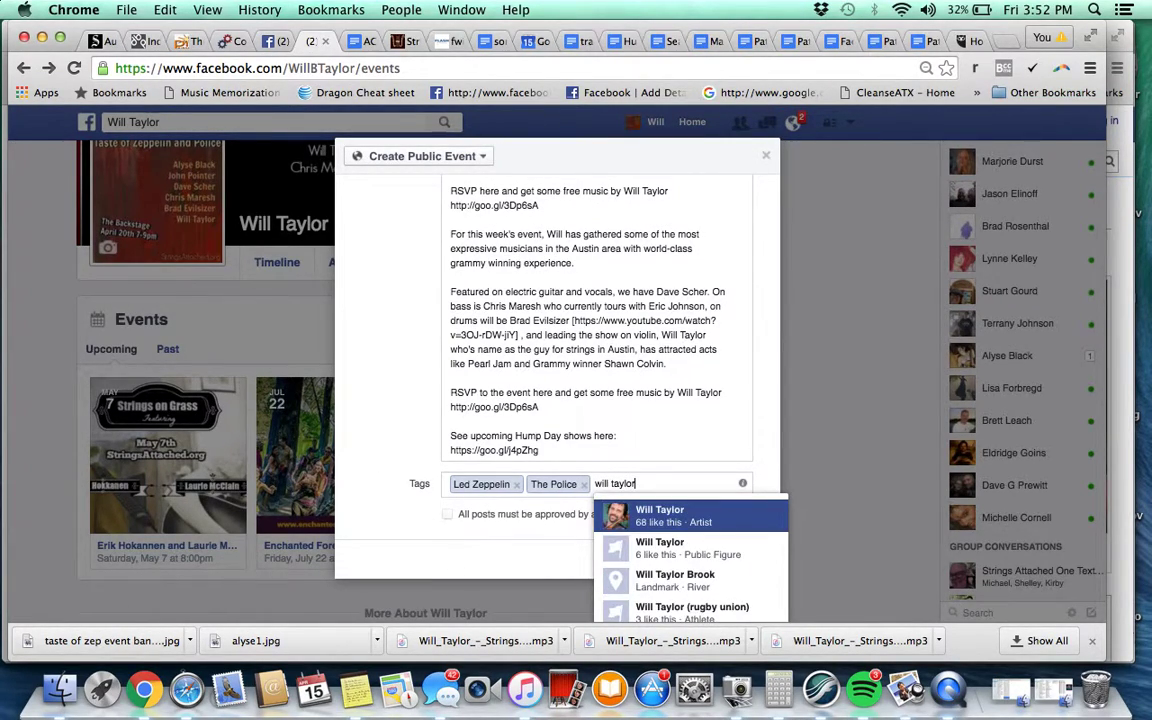
key(Return)
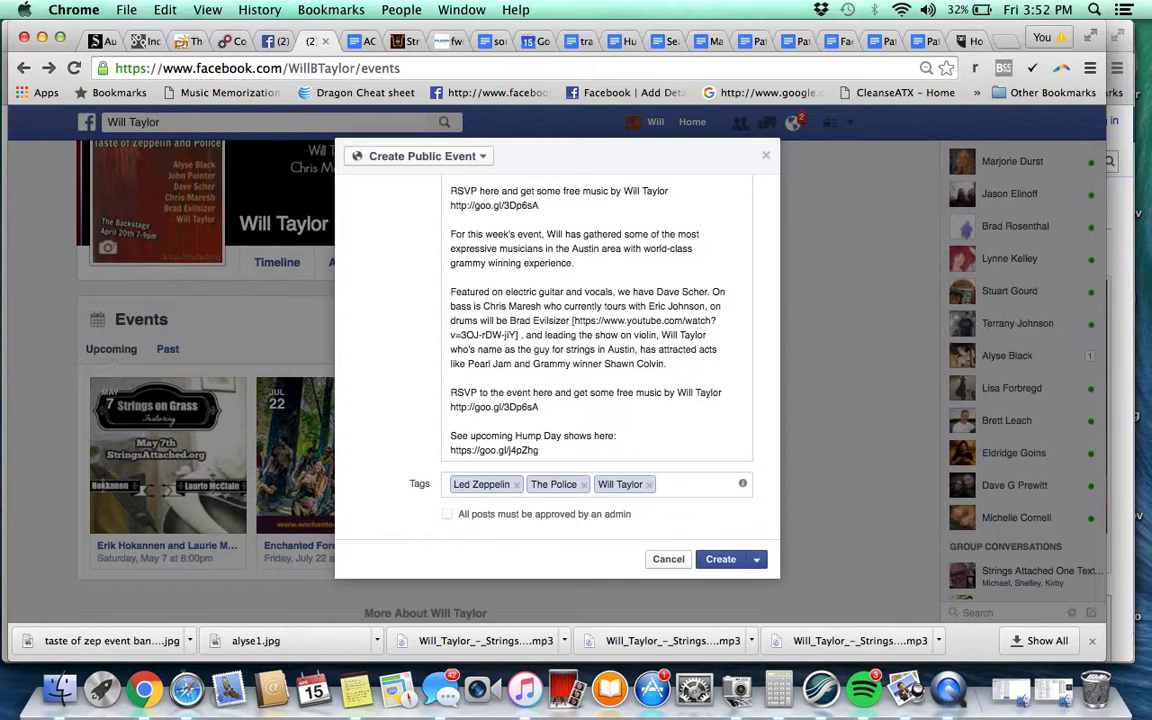
key(BackSpace)
text(alyse black)
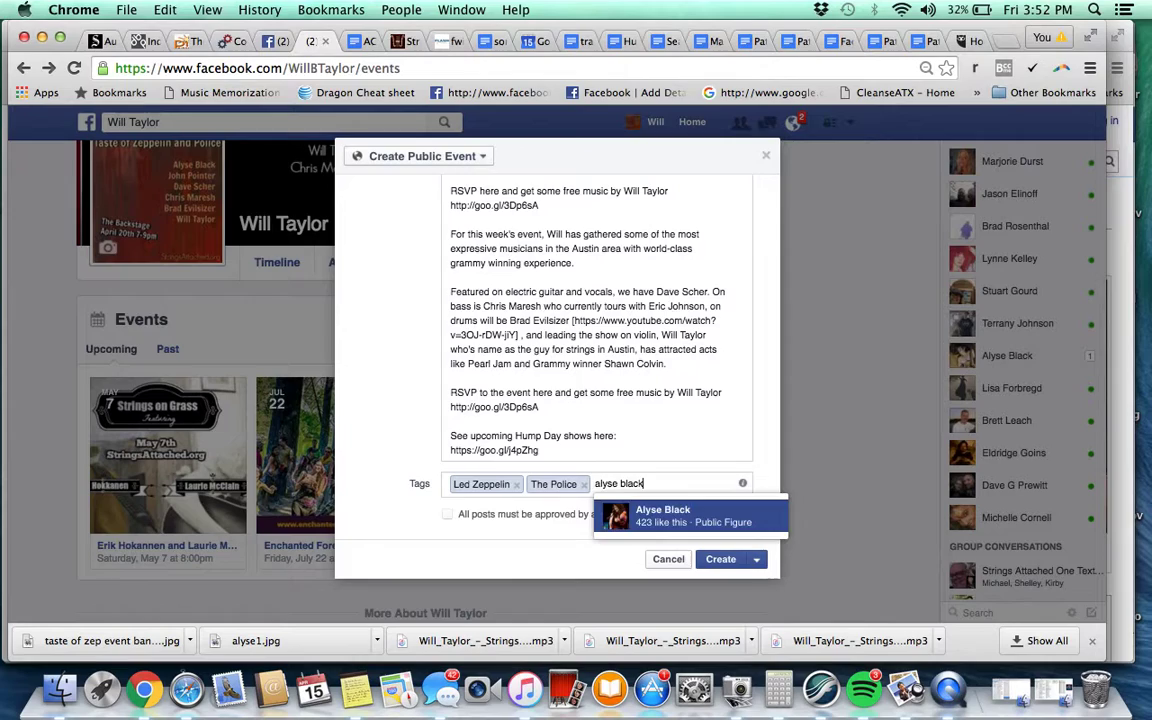
key(Return)
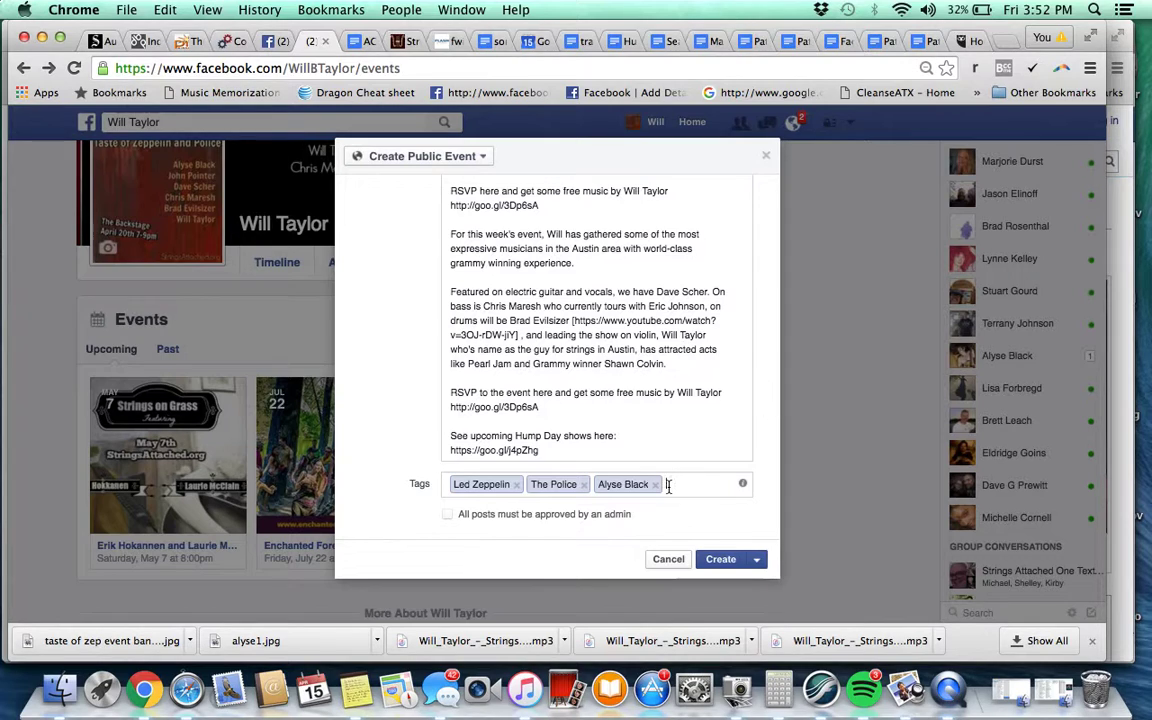
Scroll to the top of the Create Public Event dialog and publish the event with Create
scroll(674, 395, up, 10)
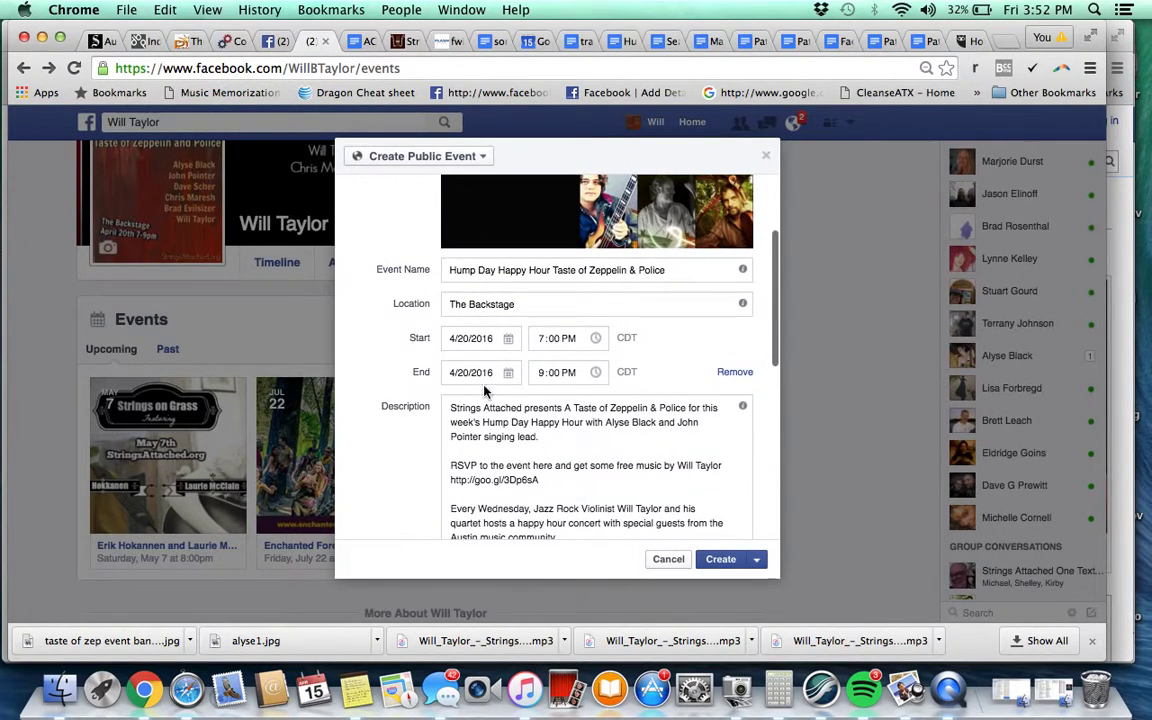
scroll(437, 441, up, 3)
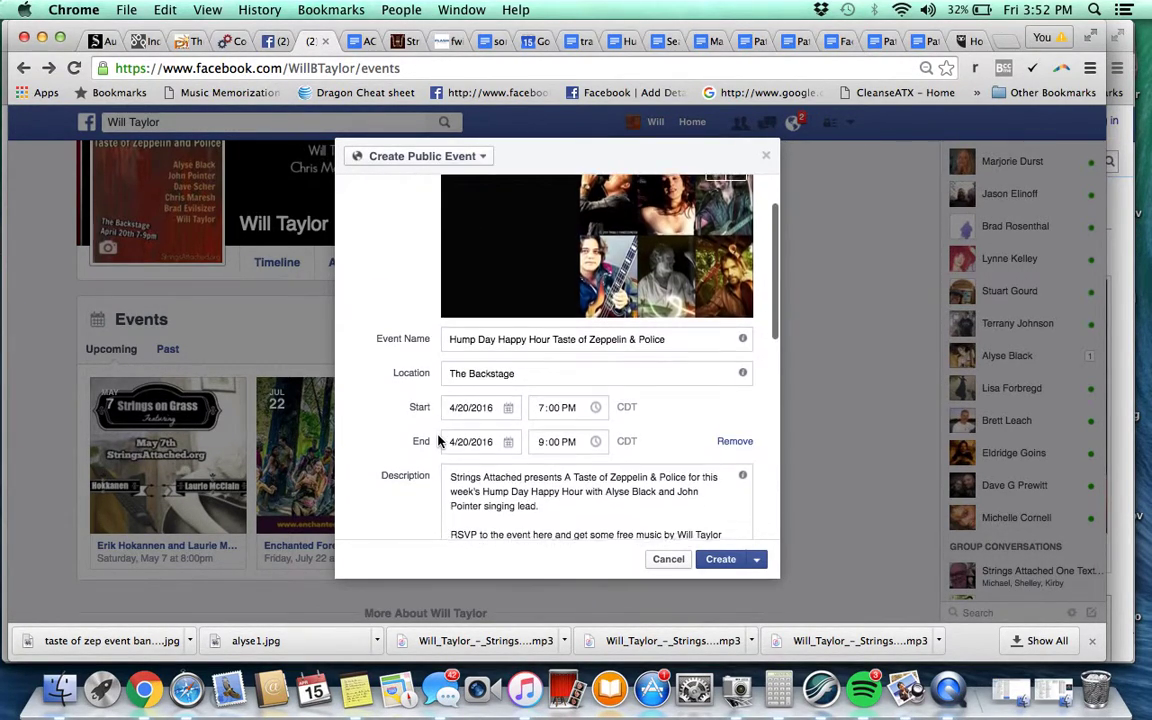
scroll(442, 437, down, 2)
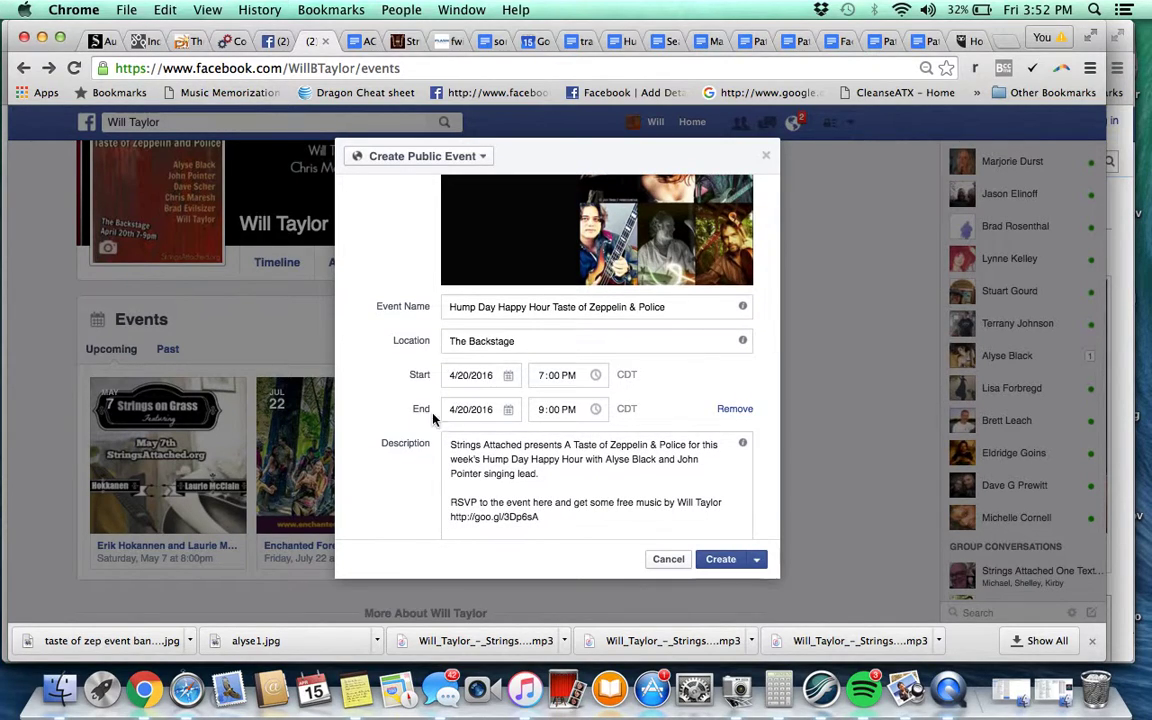
scroll(400, 380, up, 5)
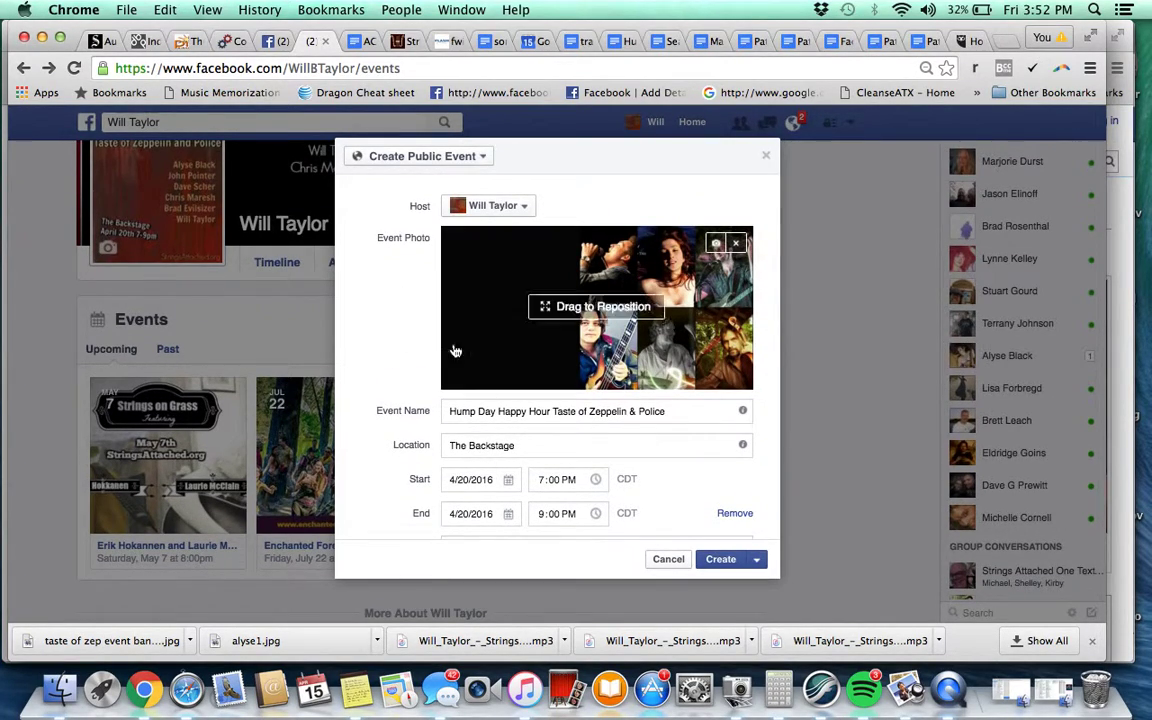
click(755, 560)
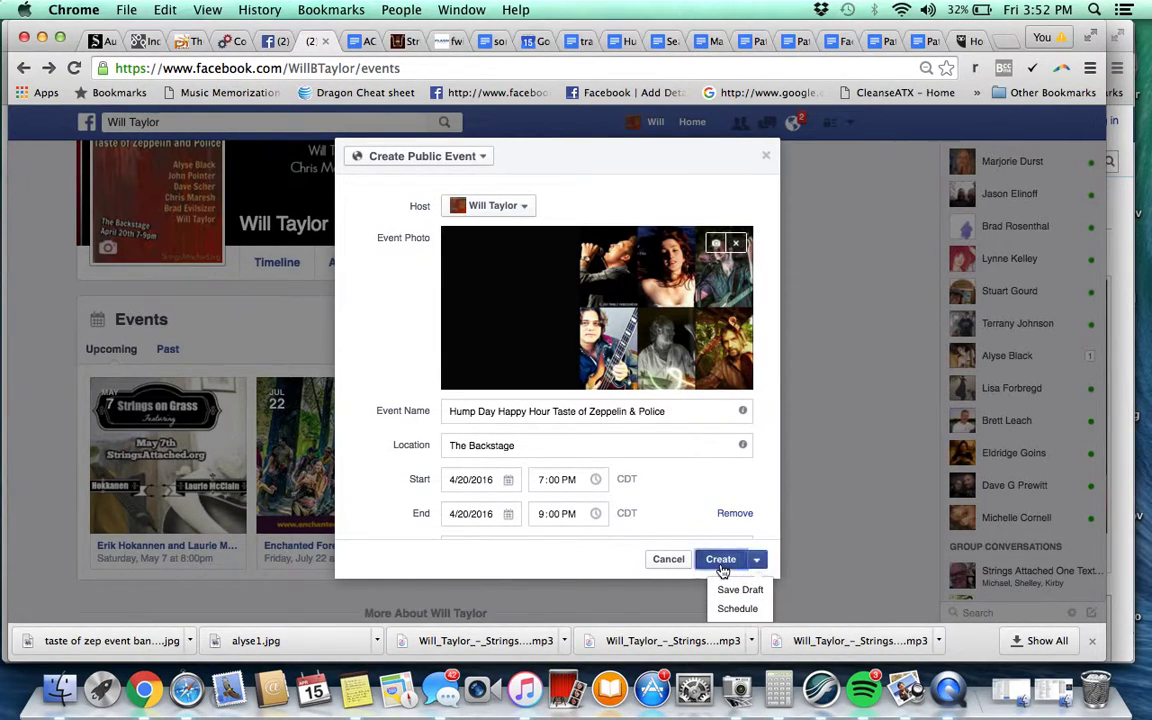
click(720, 566)
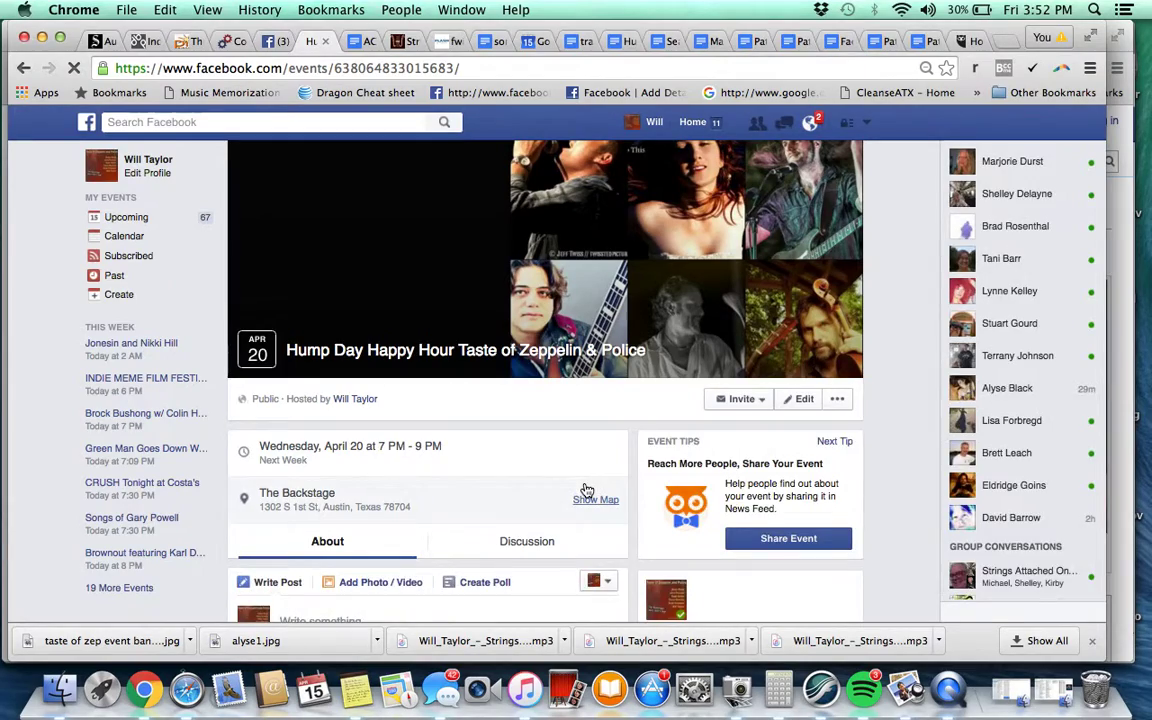
Review the published event page and its Taste of Zeppelin & Police cover banner
scroll(587, 490, down, 7)
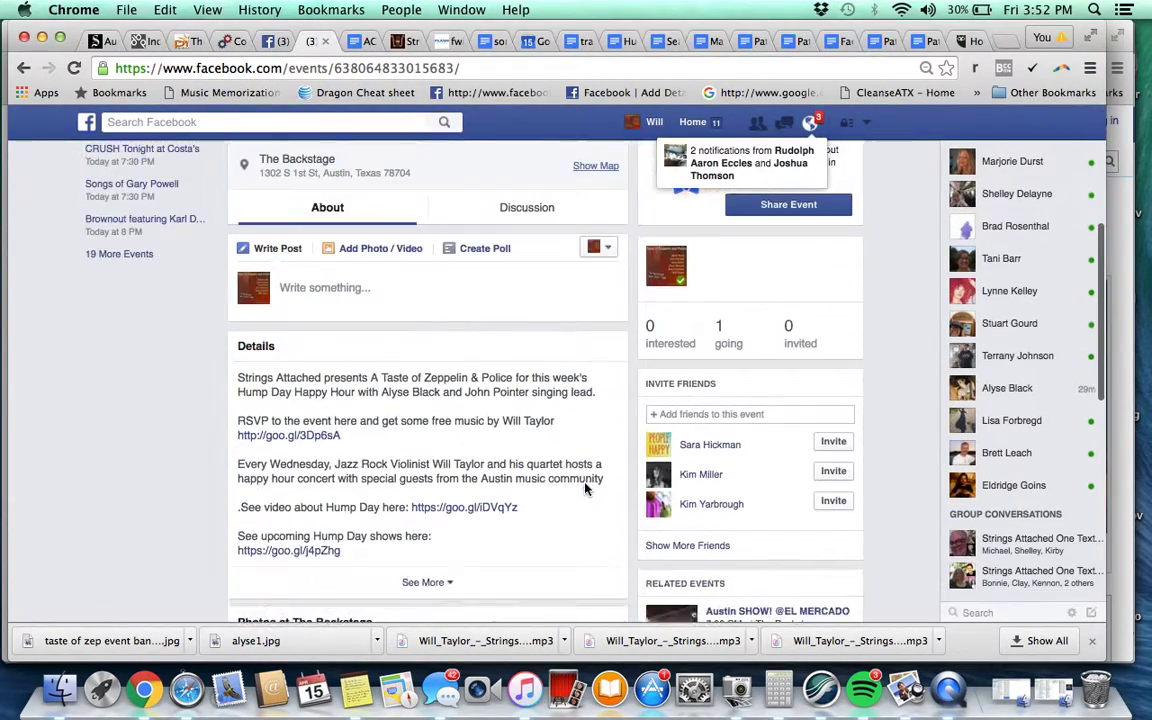
scroll(587, 490, up, 6)
scroll(587, 490, down, 2)
scroll(587, 490, up, 3)
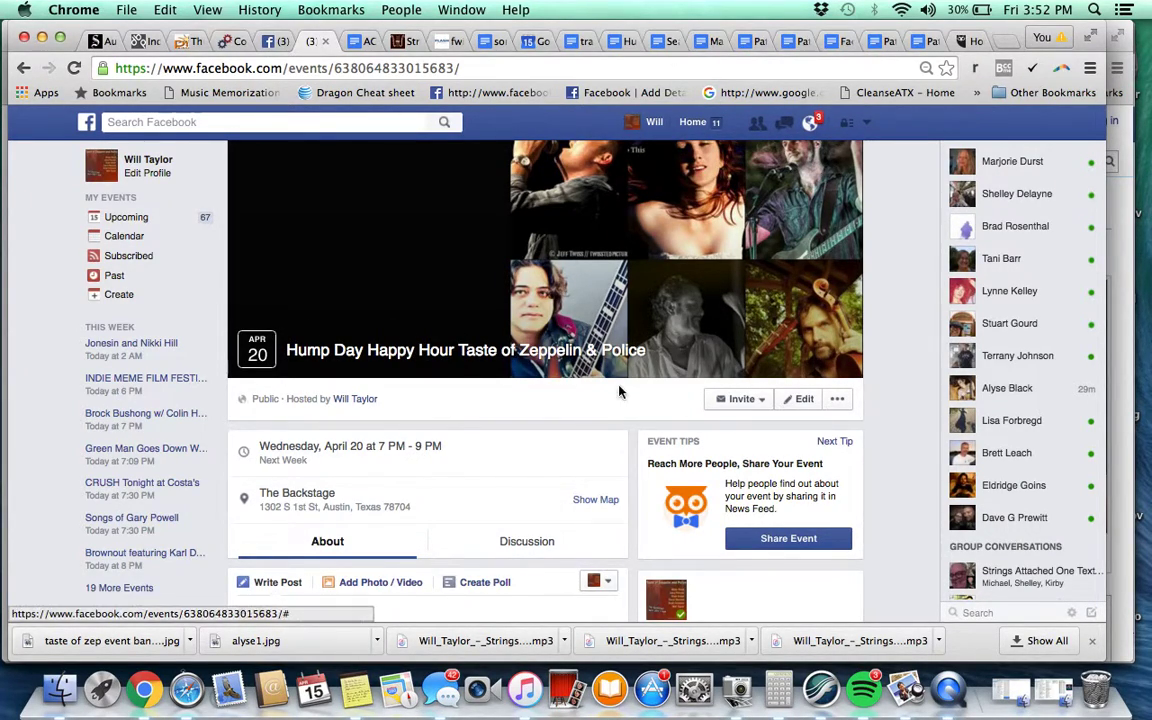
click(958, 690)
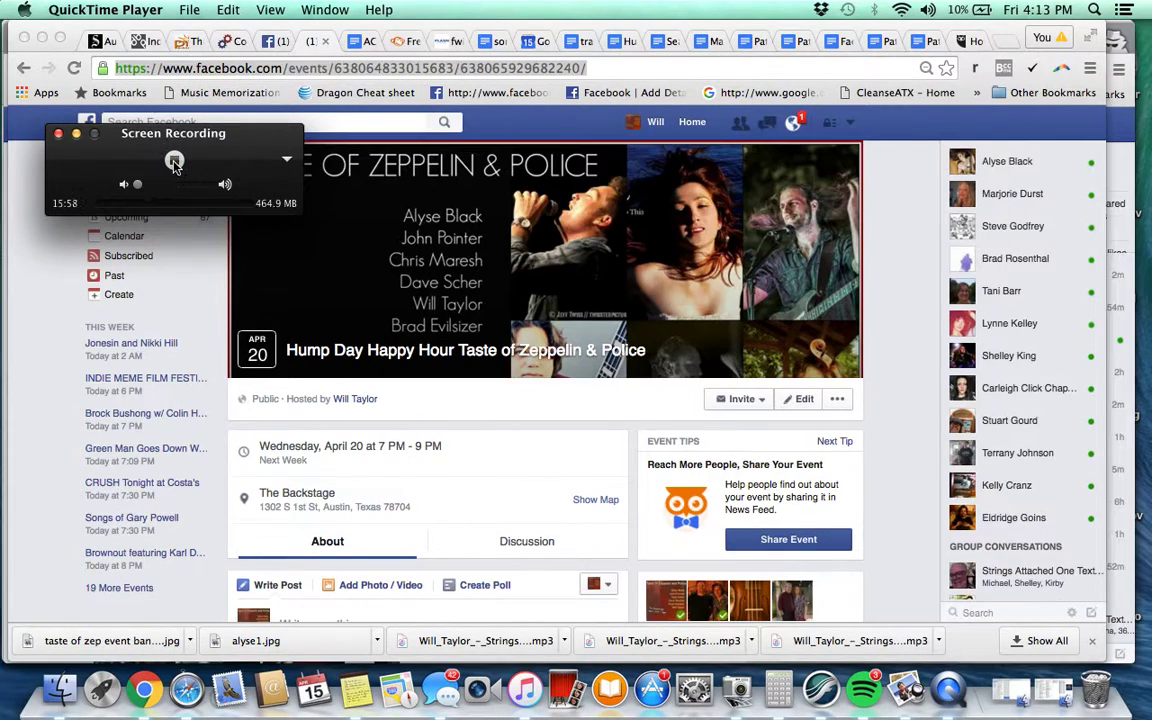
click(412, 423)
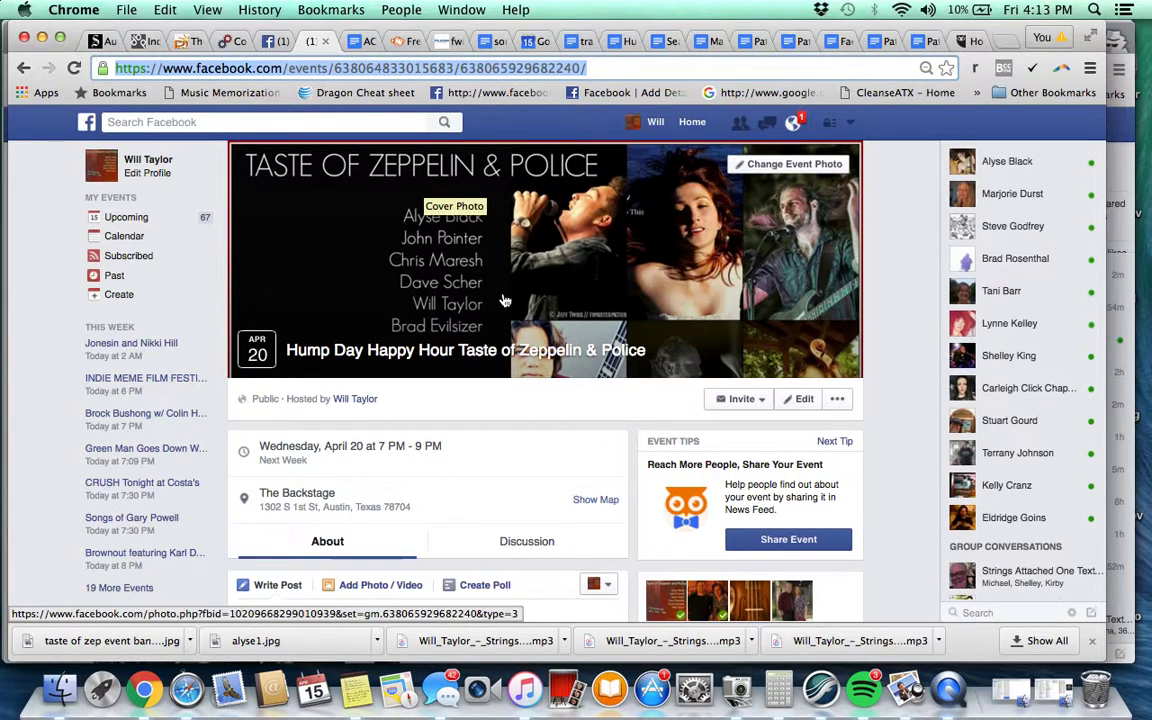
Review the event details, re-save the event through Edit Event, and bring up the Invite options
scroll(505, 301, down, 8)
scroll(505, 301, up, 4)
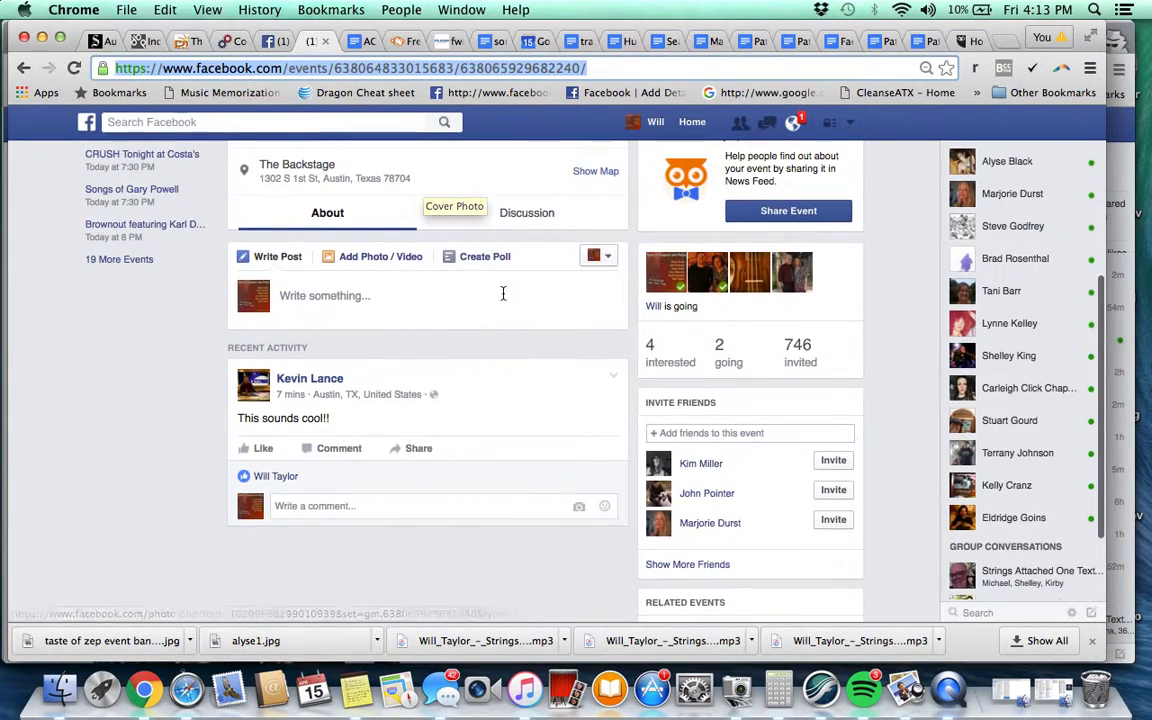
scroll(330, 395, up, 4)
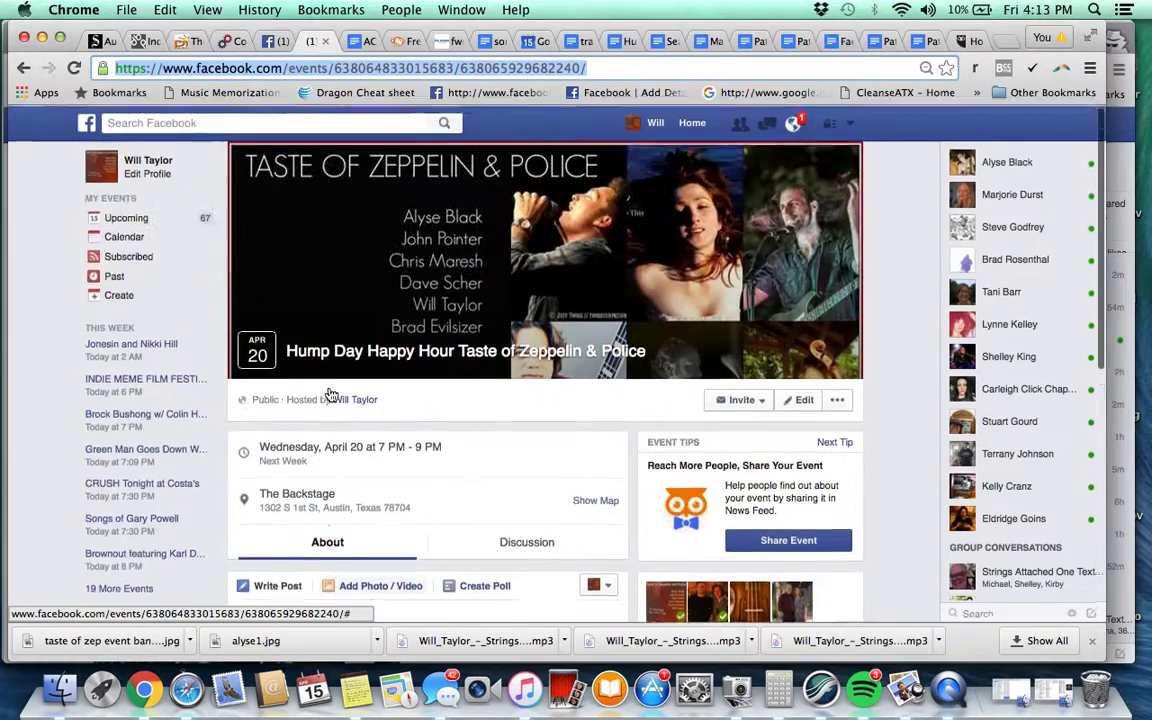
scroll(440, 520, down, 4)
scroll(440, 522, down, 5)
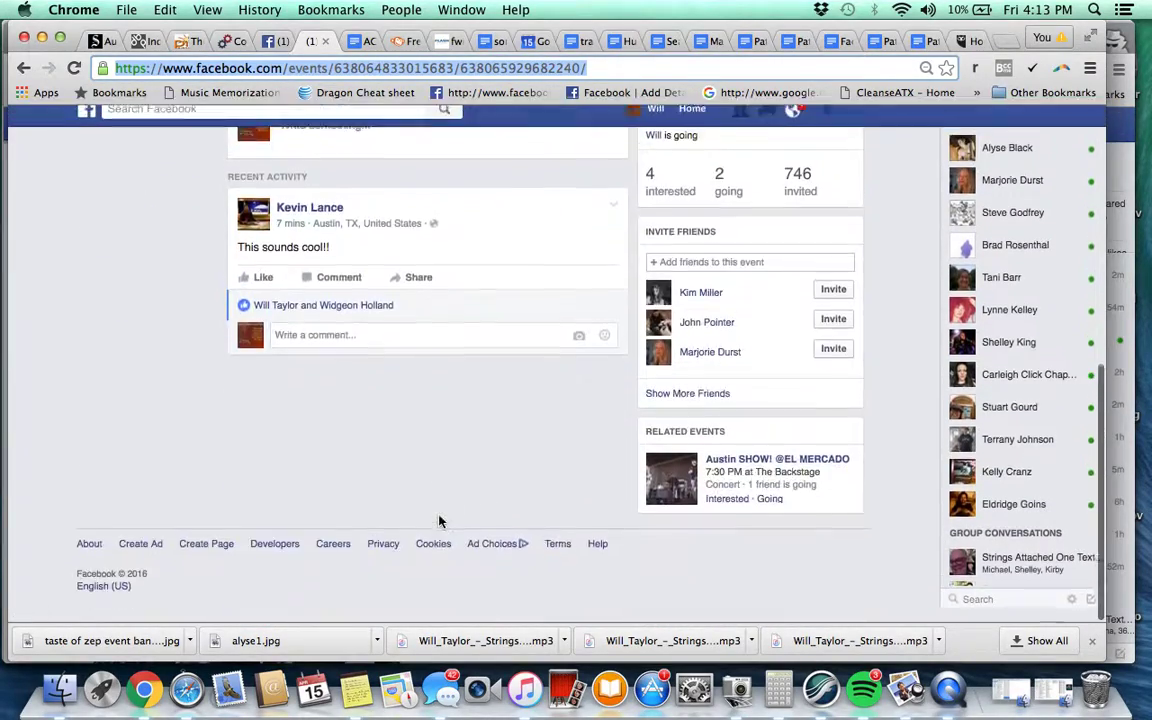
scroll(442, 522, up, 10)
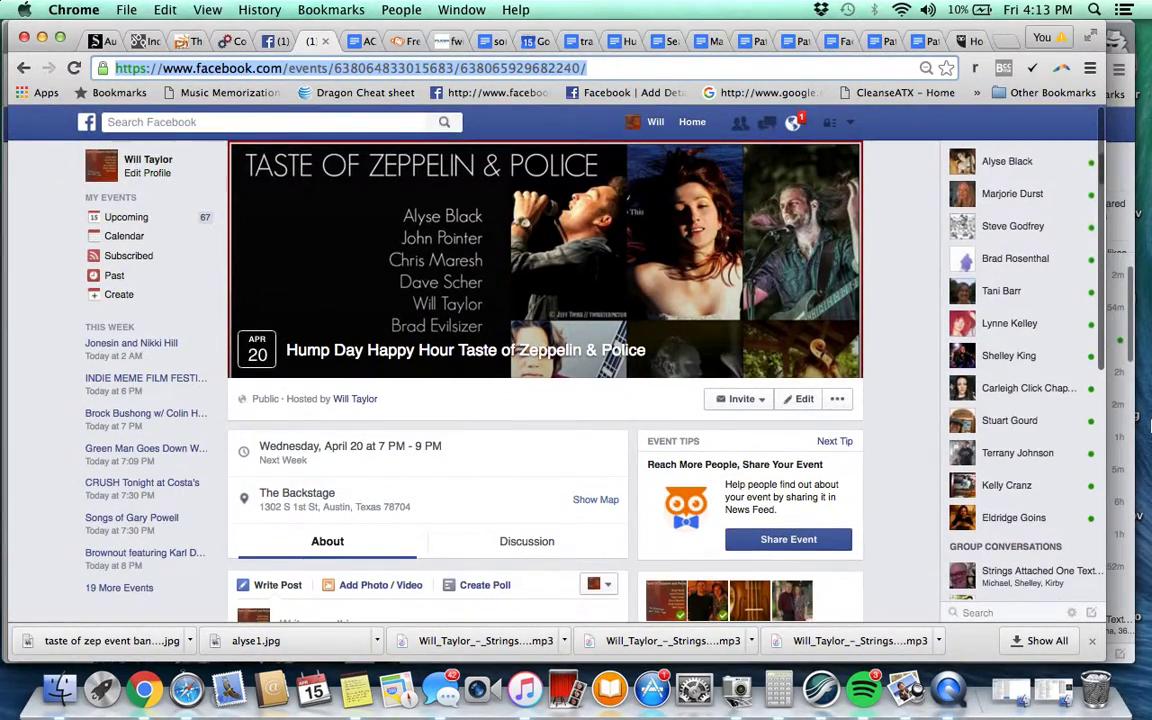
click(802, 405)
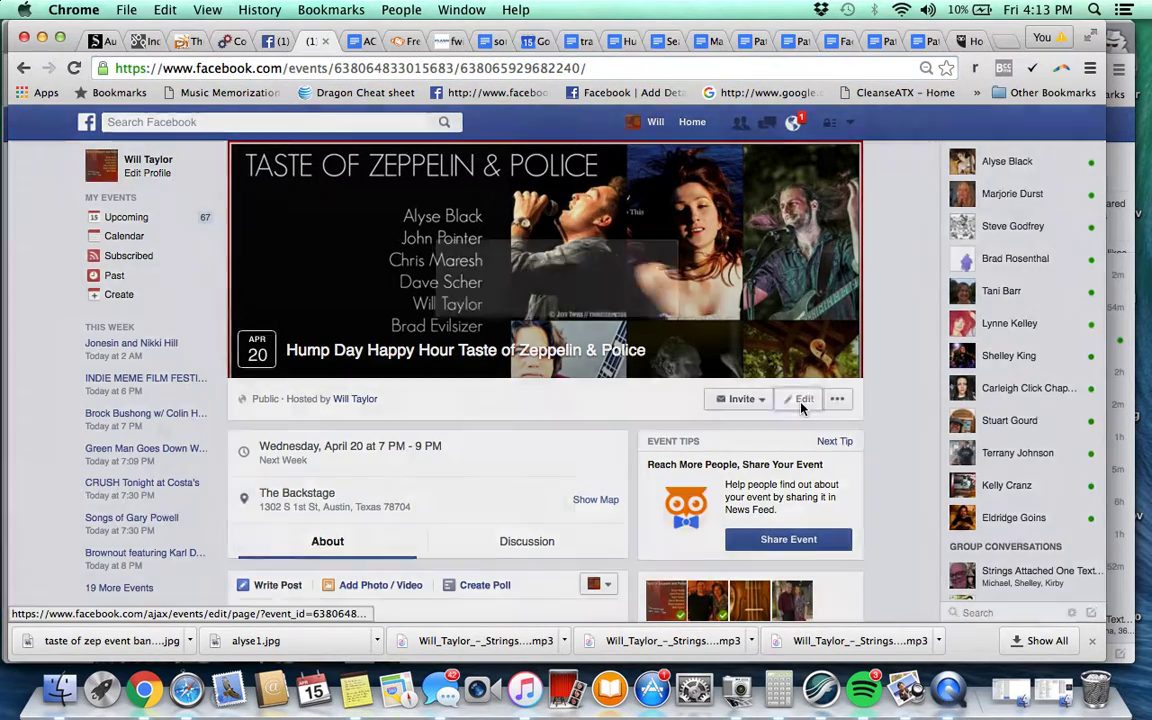
click(754, 555)
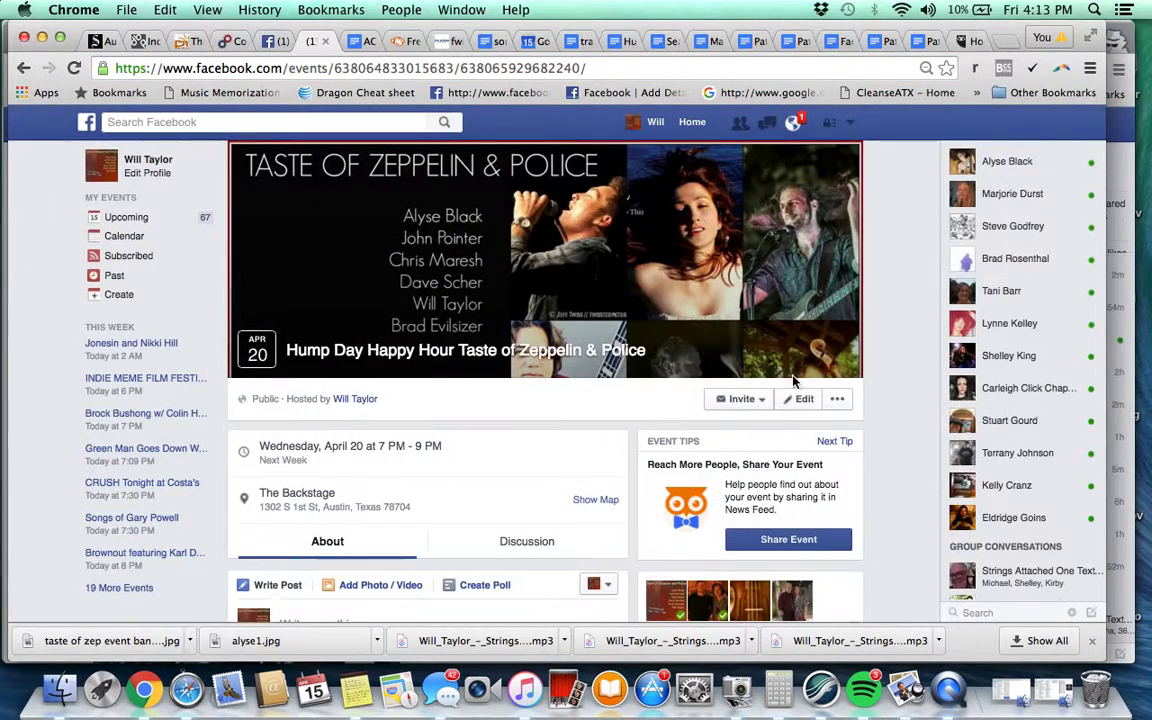
click(741, 399)
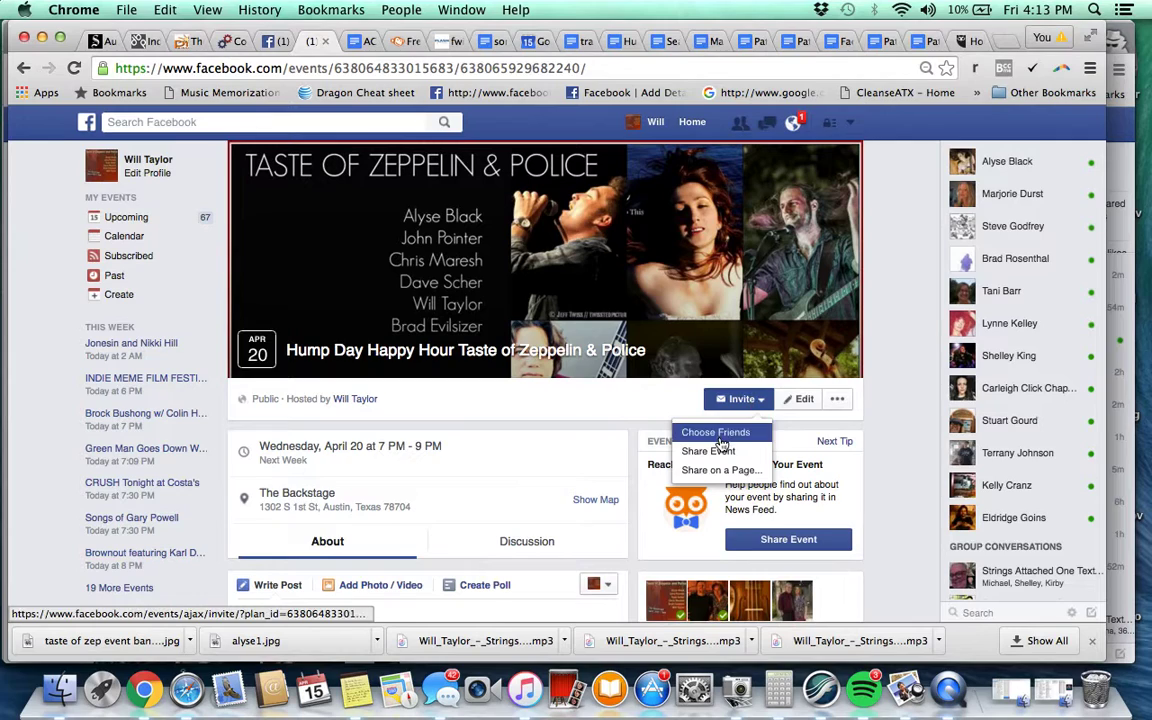
Invite Austin, Texas Area friends, bulk-selecting 203 of the 335 listed
click(719, 435)
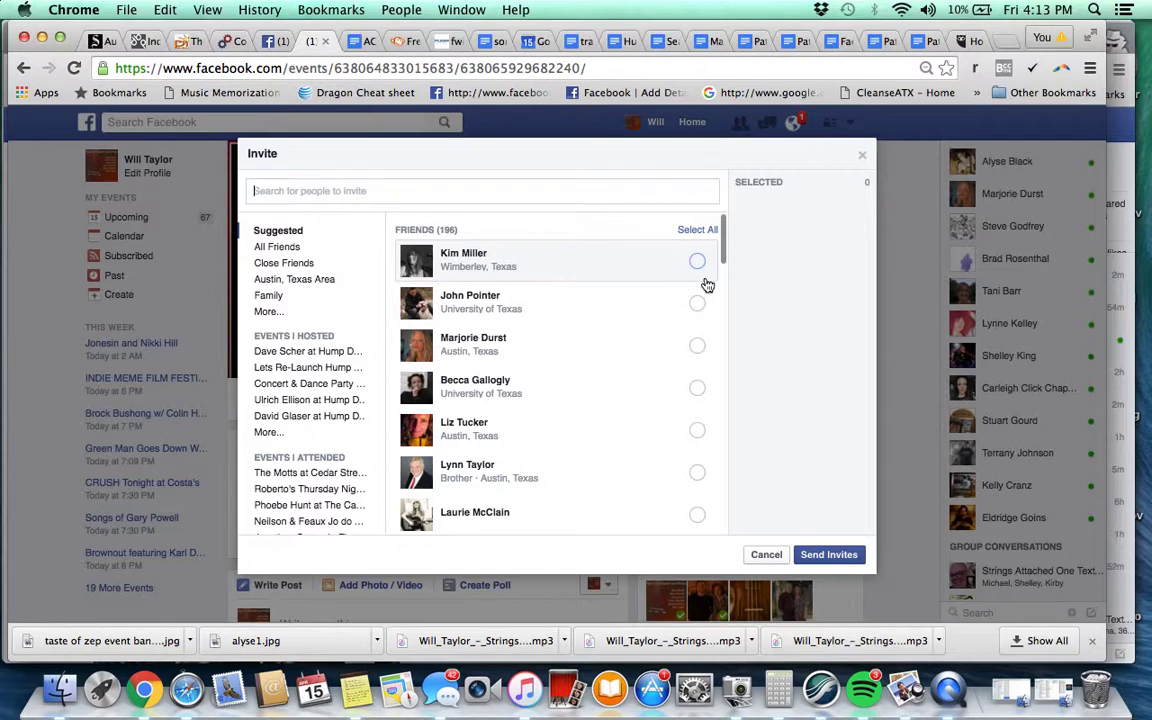
click(293, 282)
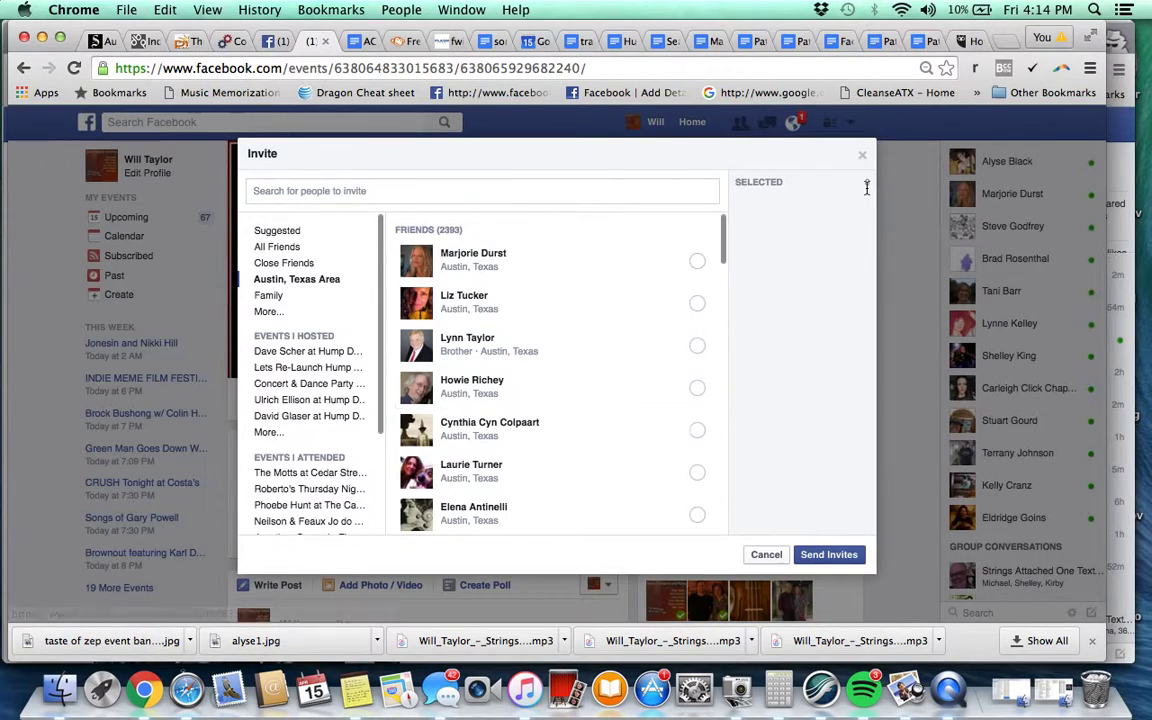
click(1033, 70)
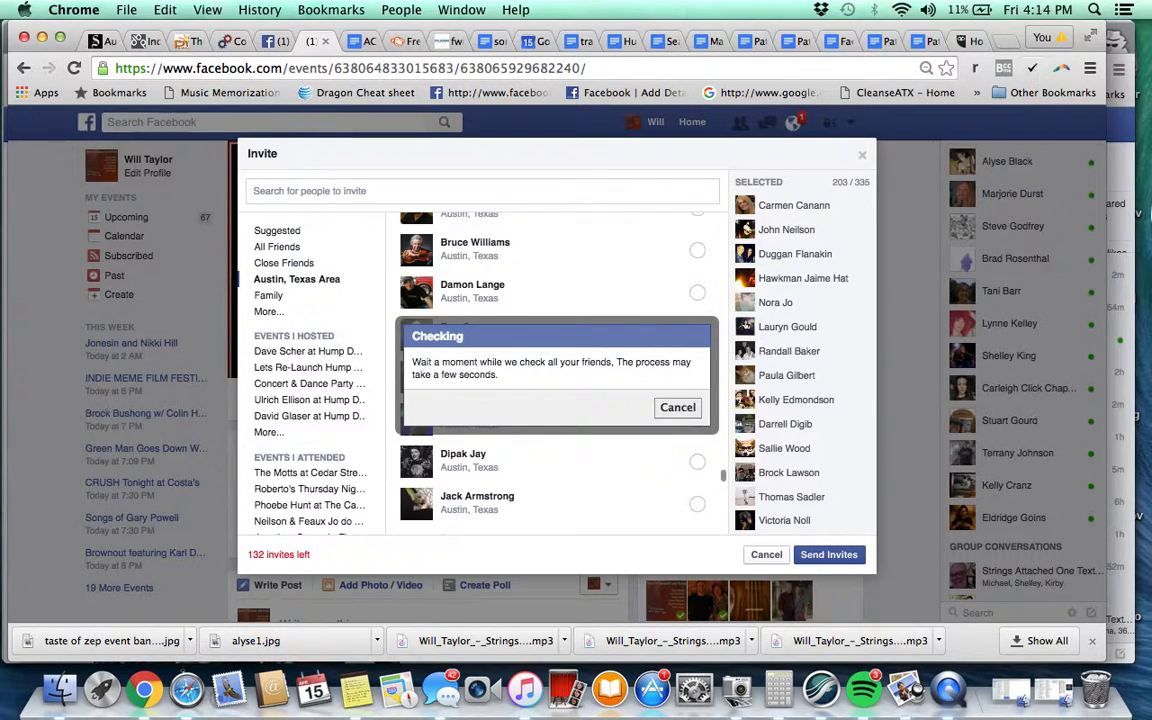
click(948, 688)
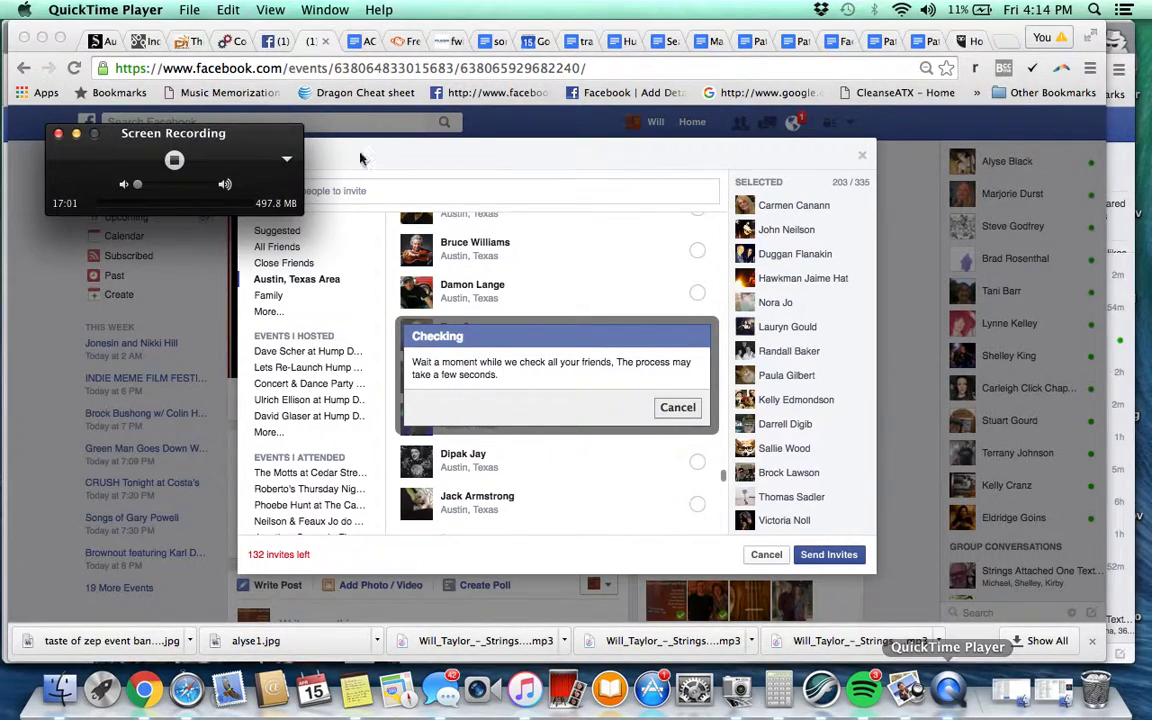